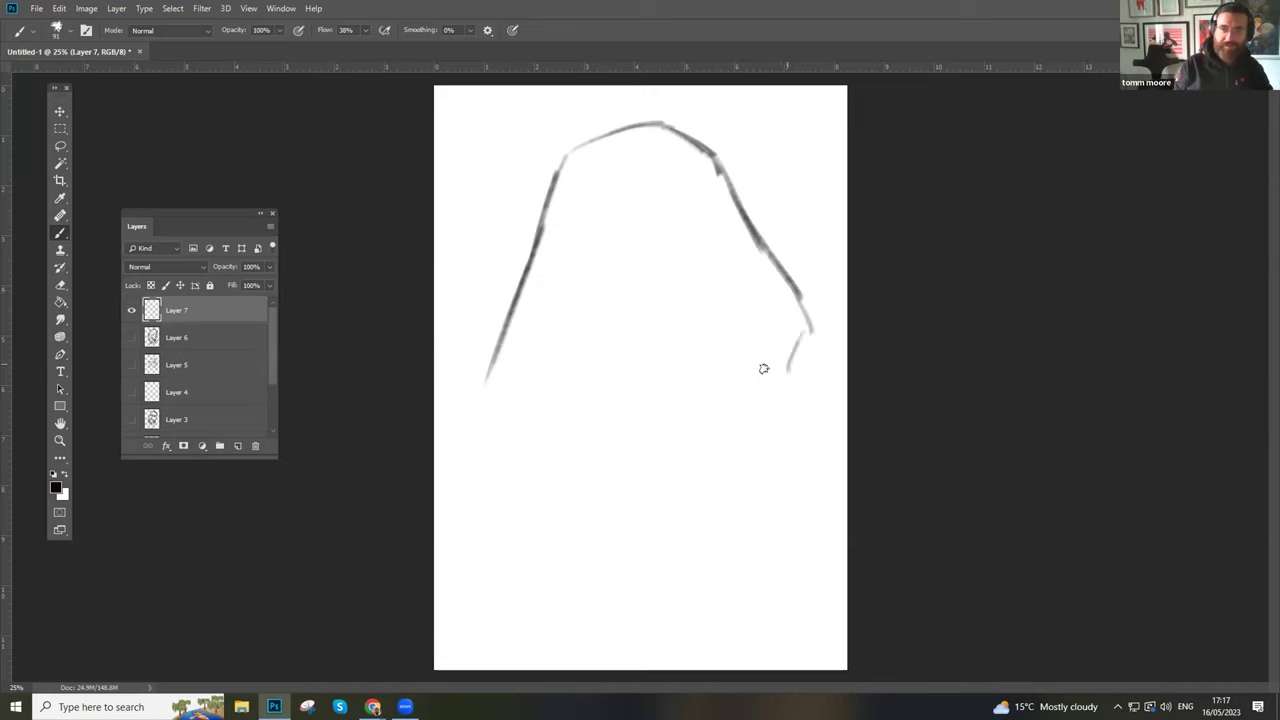
- Sketch the face edges, neckline, hanging hair strands and the start of the right shoulder strap inside the existing hair outline
left_click_drag(731, 290, 714, 194)
mouse_move(752, 356)
left_mouse_down()
mouse_move(710, 182)
mouse_move(620, 155)
left_mouse_up()
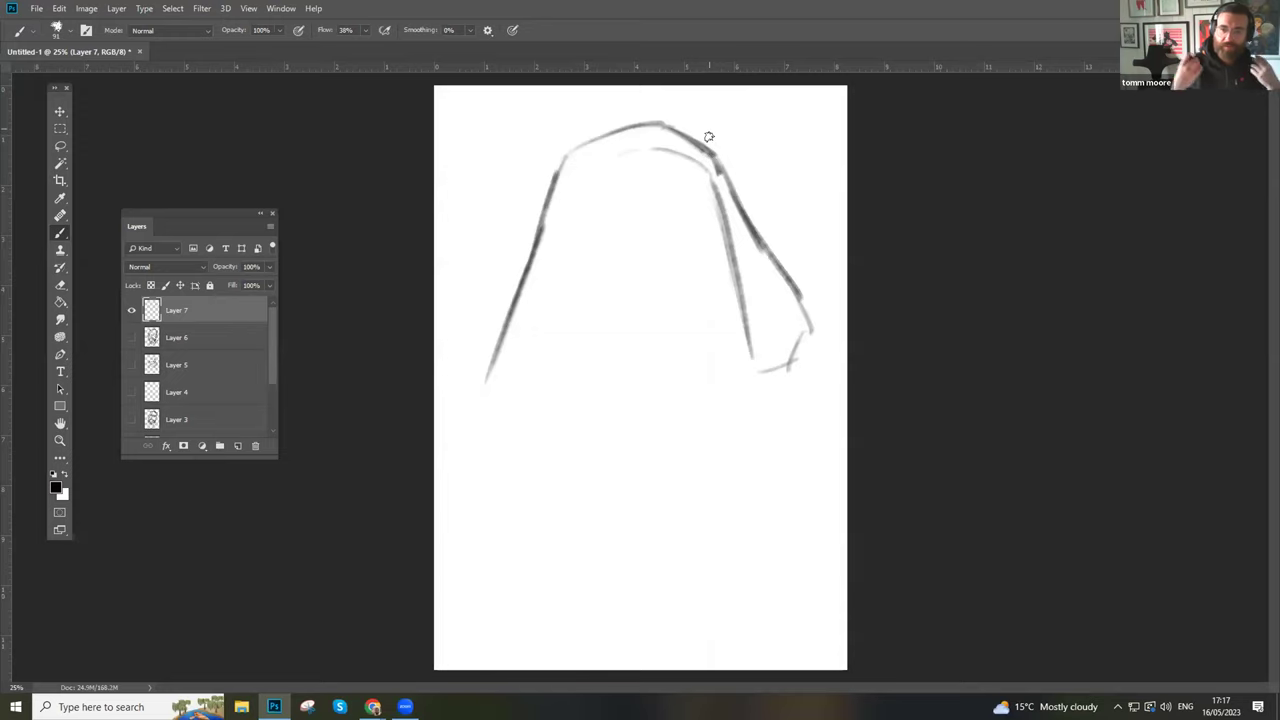
mouse_move(617, 148)
left_mouse_down()
mouse_move(596, 145)
mouse_move(580, 177)
mouse_move(577, 263)
mouse_move(612, 330)
mouse_move(583, 398)
mouse_move(598, 430)
mouse_move(556, 450)
left_mouse_up()
mouse_move(568, 430)
left_mouse_down()
mouse_move(520, 484)
mouse_move(528, 450)
left_mouse_up()
mouse_move(531, 422)
left_mouse_down()
mouse_move(480, 527)
mouse_move(487, 364)
mouse_move(483, 552)
left_mouse_up()
mouse_move(477, 530)
left_mouse_down()
mouse_move(473, 466)
mouse_move(497, 329)
mouse_move(468, 529)
mouse_move(600, 390)
left_mouse_up()
mouse_move(601, 347)
left_mouse_down()
mouse_move(576, 420)
mouse_move(663, 459)
mouse_move(789, 395)
mouse_move(786, 343)
mouse_move(809, 443)
mouse_move(826, 360)
mouse_move(787, 360)
left_mouse_up()
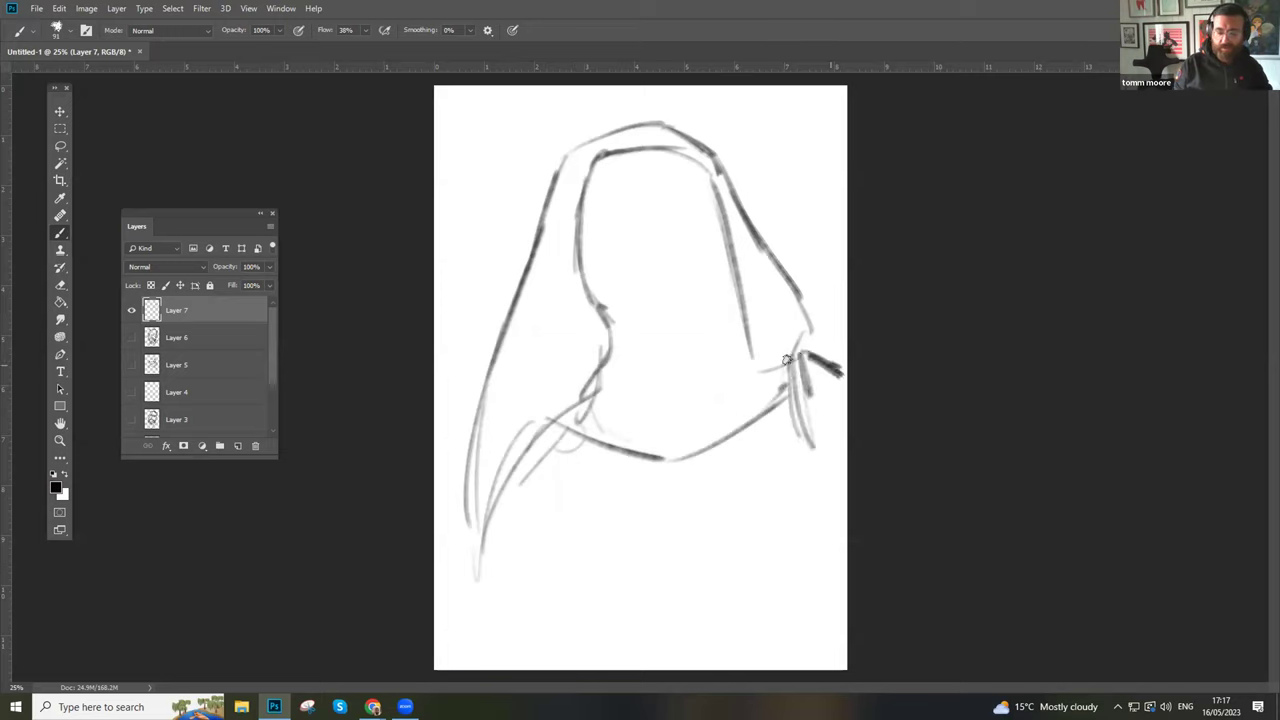
- Select the whole sketch, scale it to about 74% width and 72% height, and move it up the page
left_click(60, 128)
left_click_drag(446, 106, 848, 617)
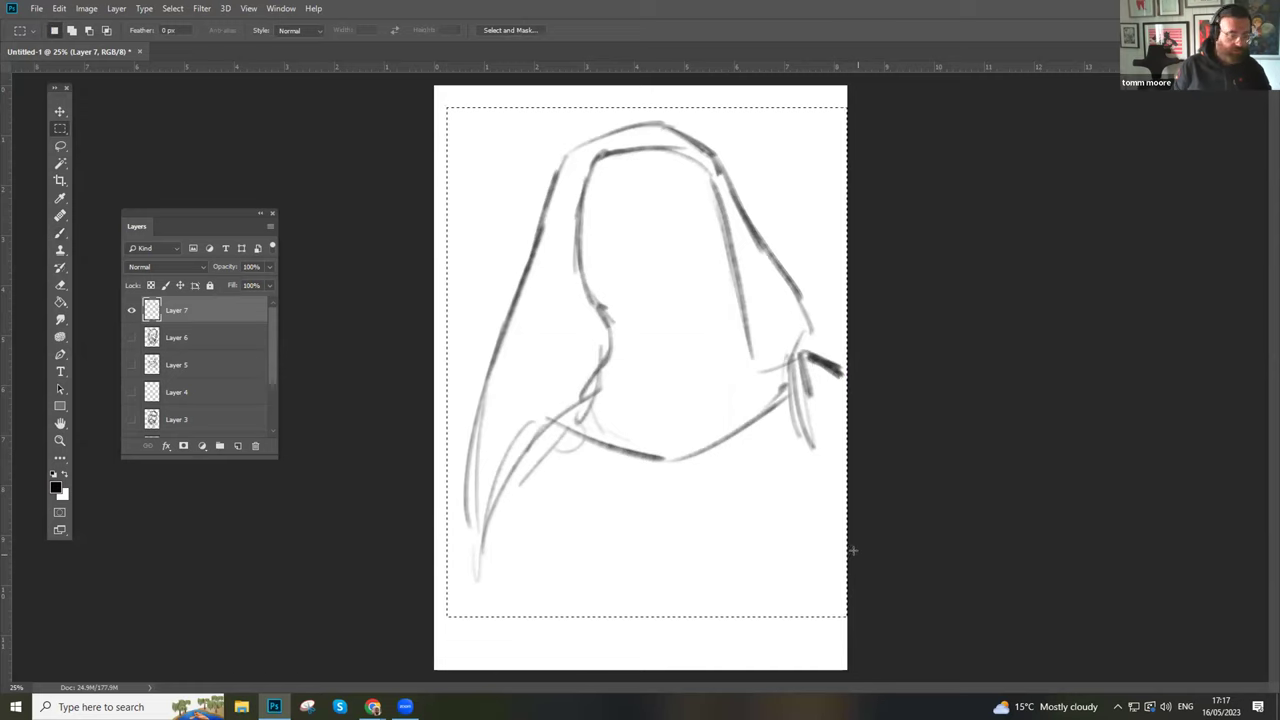
key("ctrl+t")
mouse_move(847, 107)
left_mouse_down()
mouse_move(784, 150)
mouse_move(741, 252)
left_mouse_up()
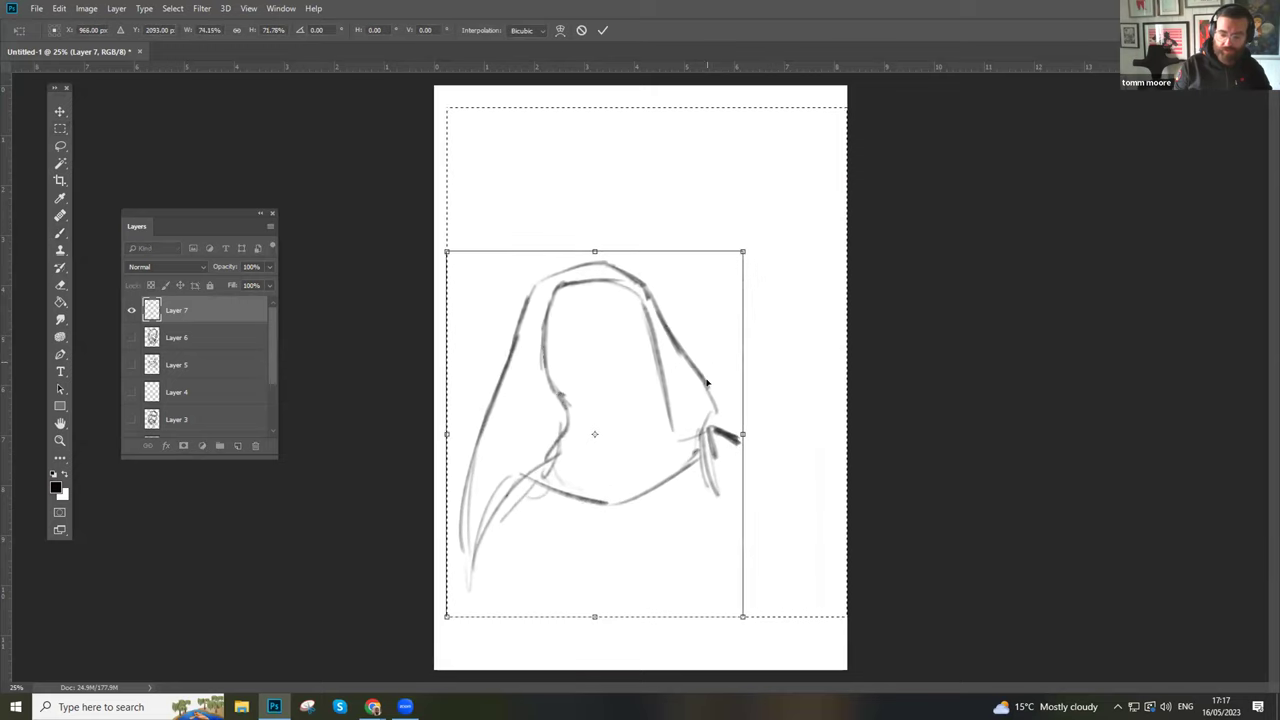
left_click_drag(711, 380, 719, 243)
key("Return")
key("ctrl+d")
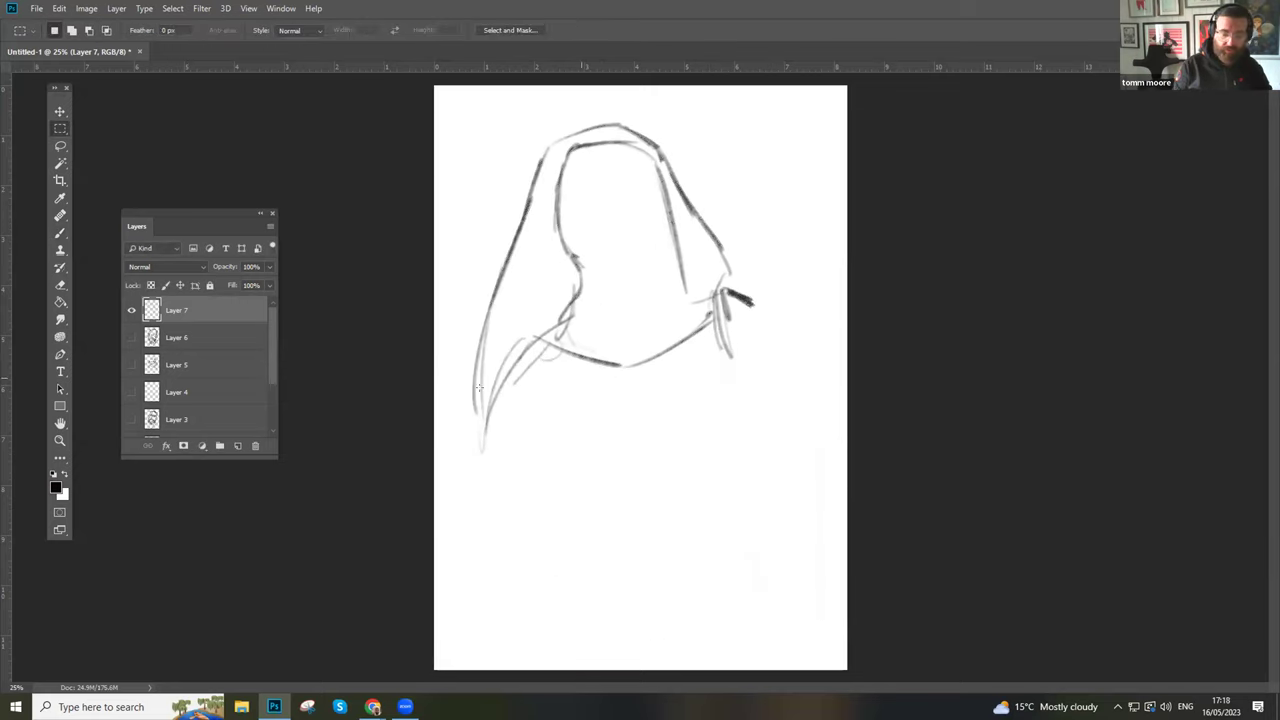
- Brush in the chin, right hair strands and right shoulder, and extend the garment's strap and long folds down that side
left_click(60, 232)
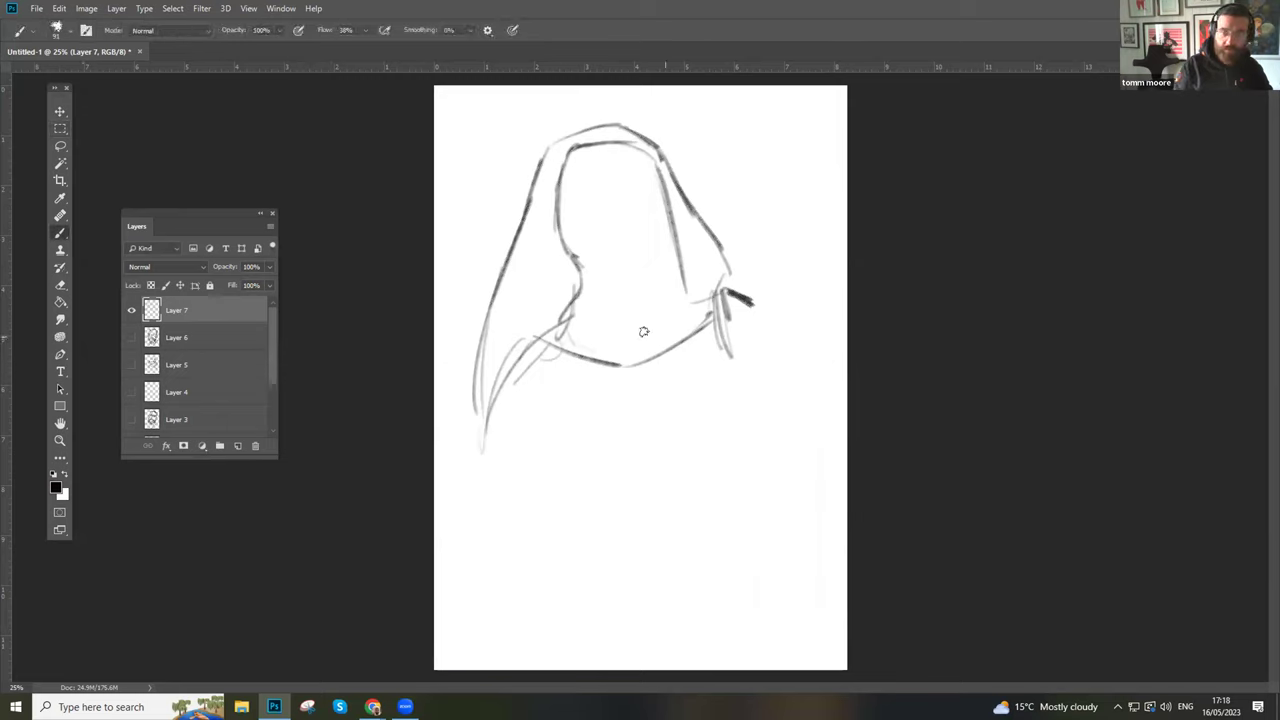
mouse_move(578, 272)
left_mouse_down()
mouse_move(602, 295)
mouse_move(645, 276)
mouse_move(627, 295)
mouse_move(605, 286)
mouse_move(671, 244)
mouse_move(654, 151)
mouse_move(672, 234)
mouse_move(657, 268)
mouse_move(666, 284)
mouse_move(669, 245)
mouse_move(694, 294)
mouse_move(705, 231)
mouse_move(743, 294)
mouse_move(807, 336)
mouse_move(834, 384)
left_mouse_up()
mouse_move(745, 325)
left_mouse_down()
mouse_move(752, 391)
mouse_move(742, 372)
mouse_move(777, 435)
mouse_move(800, 530)
left_mouse_up()
mouse_move(714, 349)
left_mouse_down()
mouse_move(648, 386)
mouse_move(620, 545)
left_mouse_up()
left_click_drag(630, 432, 628, 606)
left_click_drag(652, 572, 652, 614)
left_click_drag(736, 343, 686, 398)
left_click_drag(690, 398, 660, 574)
mouse_move(718, 368)
left_mouse_down()
mouse_move(688, 398)
mouse_move(664, 630)
left_mouse_up()
left_click_drag(770, 390, 816, 590)
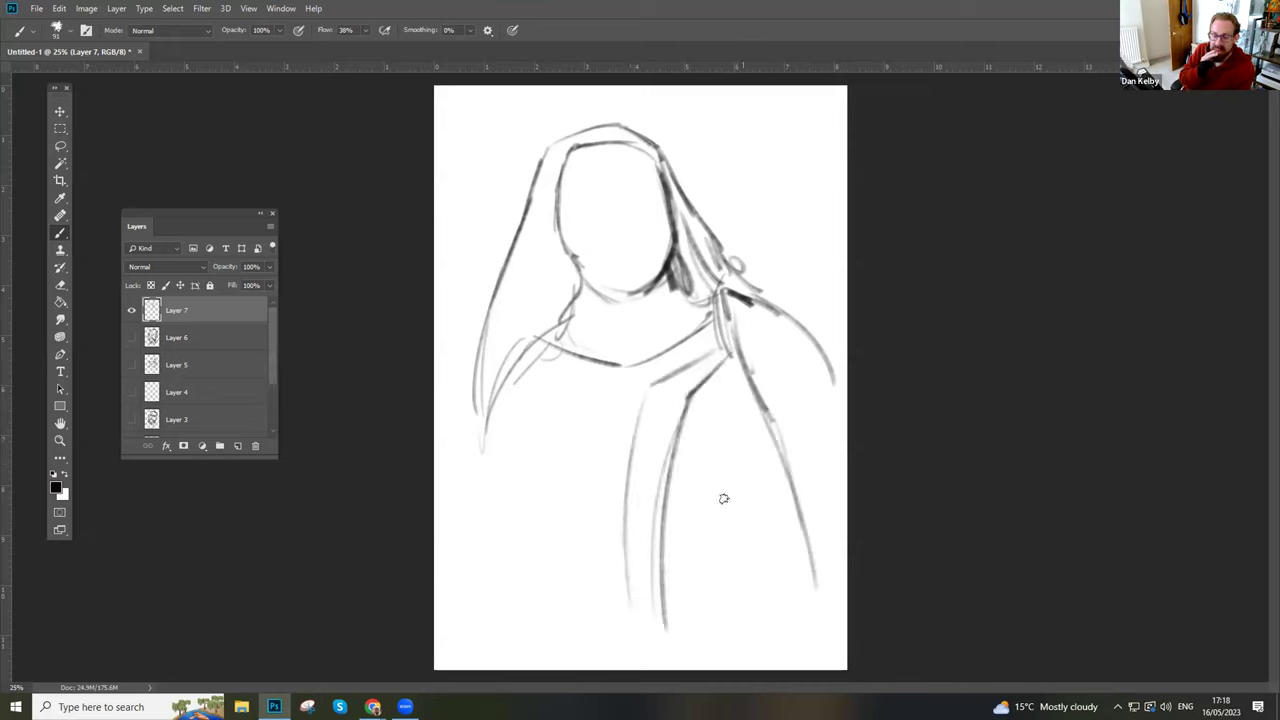
- Sketch the long garment folds on the figure's left side and add strands to the left hair and hairline
mouse_move(543, 380)
left_mouse_down()
mouse_move(598, 388)
mouse_move(583, 409)
mouse_move(565, 592)
left_mouse_up()
mouse_move(556, 388)
left_mouse_down()
mouse_move(540, 466)
mouse_move(540, 626)
left_mouse_up()
left_click_drag(508, 575, 500, 512)
left_click_drag(520, 355, 481, 436)
left_click_drag(488, 432, 478, 644)
left_click_drag(486, 476, 479, 640)
left_click_drag(447, 510, 504, 362)
mouse_move(553, 318)
left_mouse_down()
mouse_move(486, 368)
mouse_move(468, 478)
left_mouse_up()
mouse_move(457, 412)
left_mouse_down()
mouse_move(500, 285)
mouse_move(456, 357)
mouse_move(540, 161)
mouse_move(527, 267)
mouse_move(543, 319)
mouse_move(594, 231)
mouse_move(565, 246)
mouse_move(572, 147)
mouse_move(561, 178)
mouse_move(572, 148)
mouse_move(625, 123)
mouse_move(596, 129)
mouse_move(624, 127)
mouse_move(581, 144)
mouse_move(654, 146)
left_mouse_up()
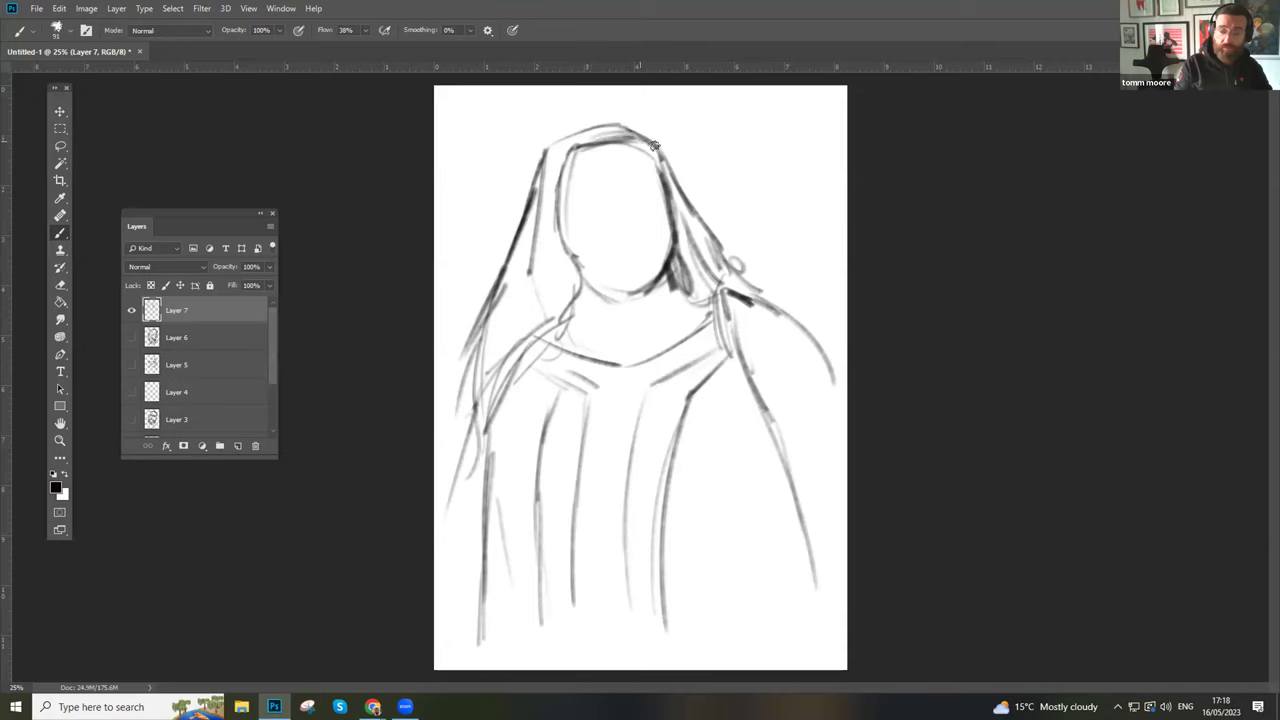
- Draw the facial features inside the face oval: eyebrows, eyes, nose, open mouth and chin crease
left_click_drag(572, 188, 658, 171)
left_click_drag(582, 193, 596, 191)
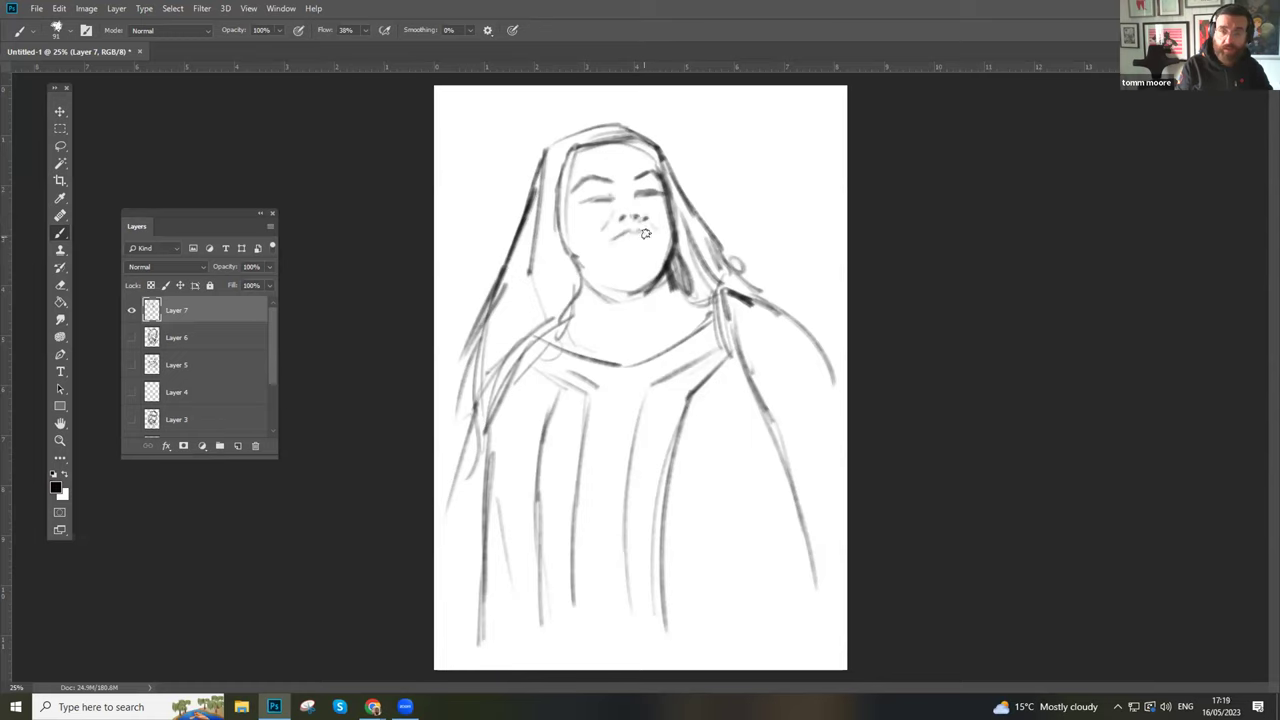
mouse_move(622, 235)
left_mouse_down()
mouse_move(644, 235)
mouse_move(598, 241)
left_mouse_up()
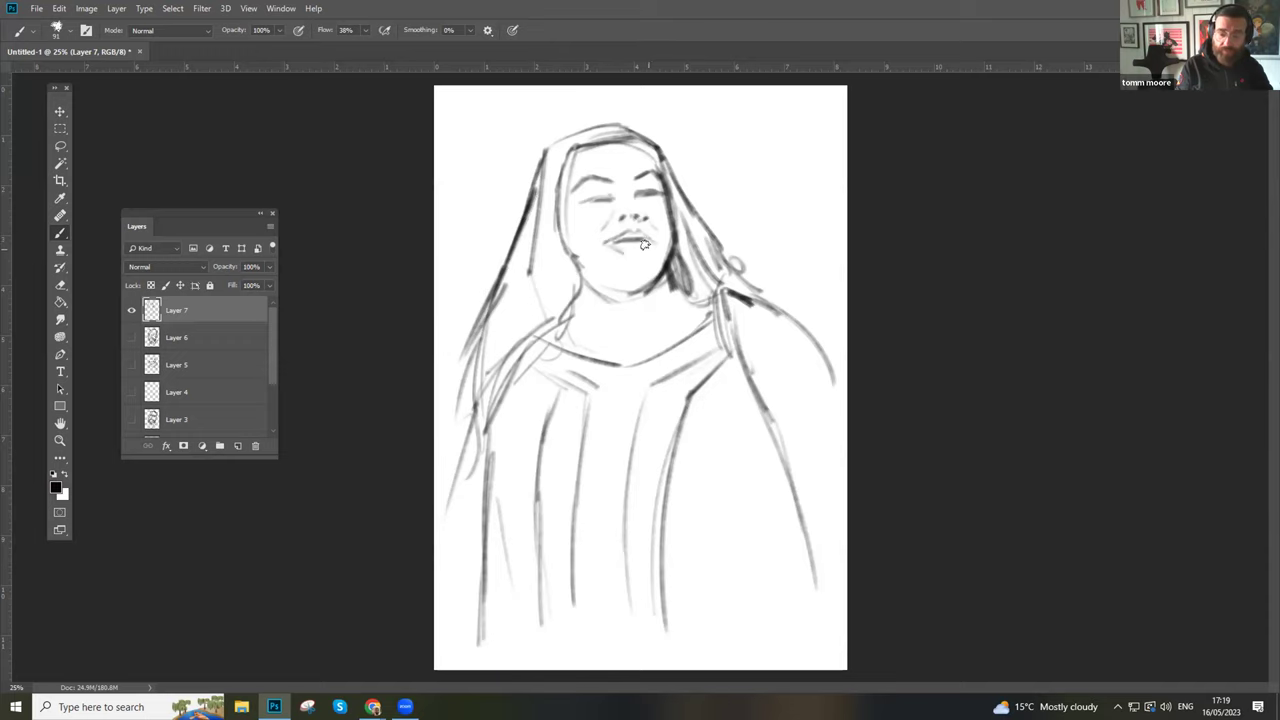
left_click_drag(639, 243, 645, 240)
mouse_move(618, 278)
left_mouse_down()
mouse_move(681, 242)
mouse_move(658, 285)
mouse_move(670, 263)
mouse_move(652, 294)
left_mouse_up()
- Erase the heavy dark line along the right cheek and jaw to clean up the face edge
mouse_move(676, 250)
left_mouse_down()
mouse_move(656, 295)
mouse_move(660, 263)
mouse_move(629, 283)
left_mouse_up()
key("e")
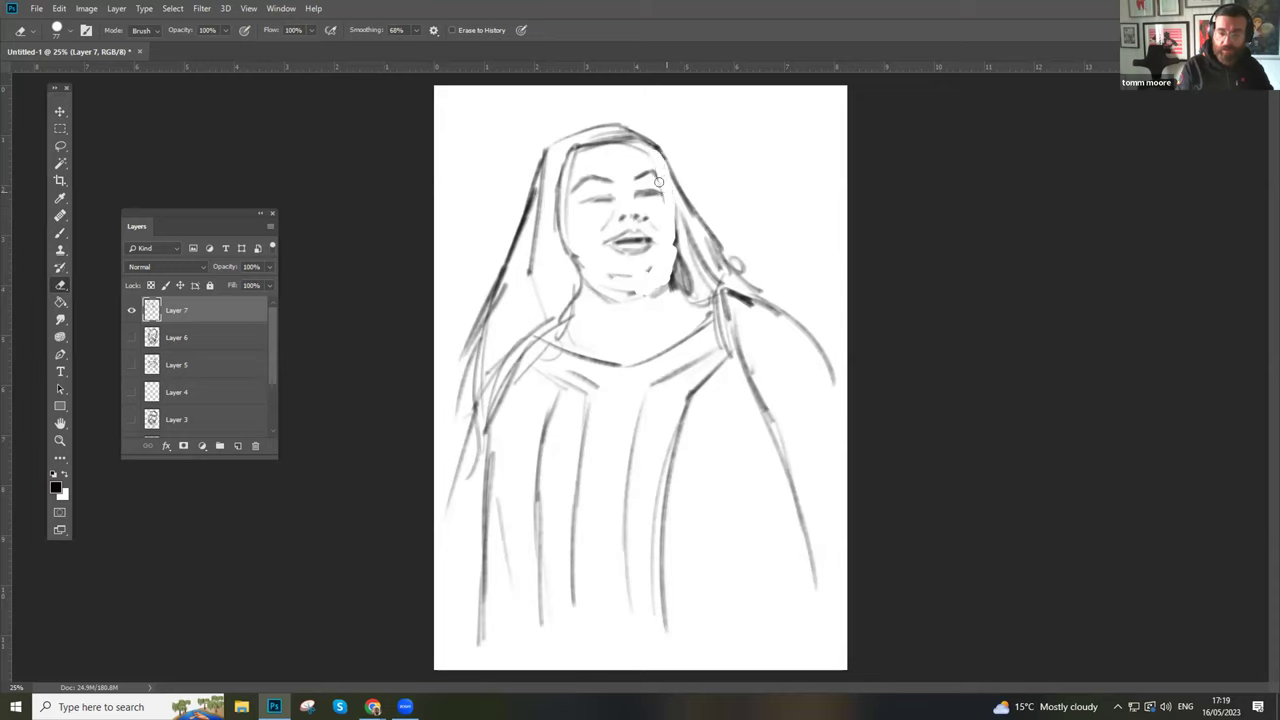
mouse_move(660, 182)
left_mouse_down()
mouse_move(670, 232)
mouse_move(656, 260)
left_mouse_up()
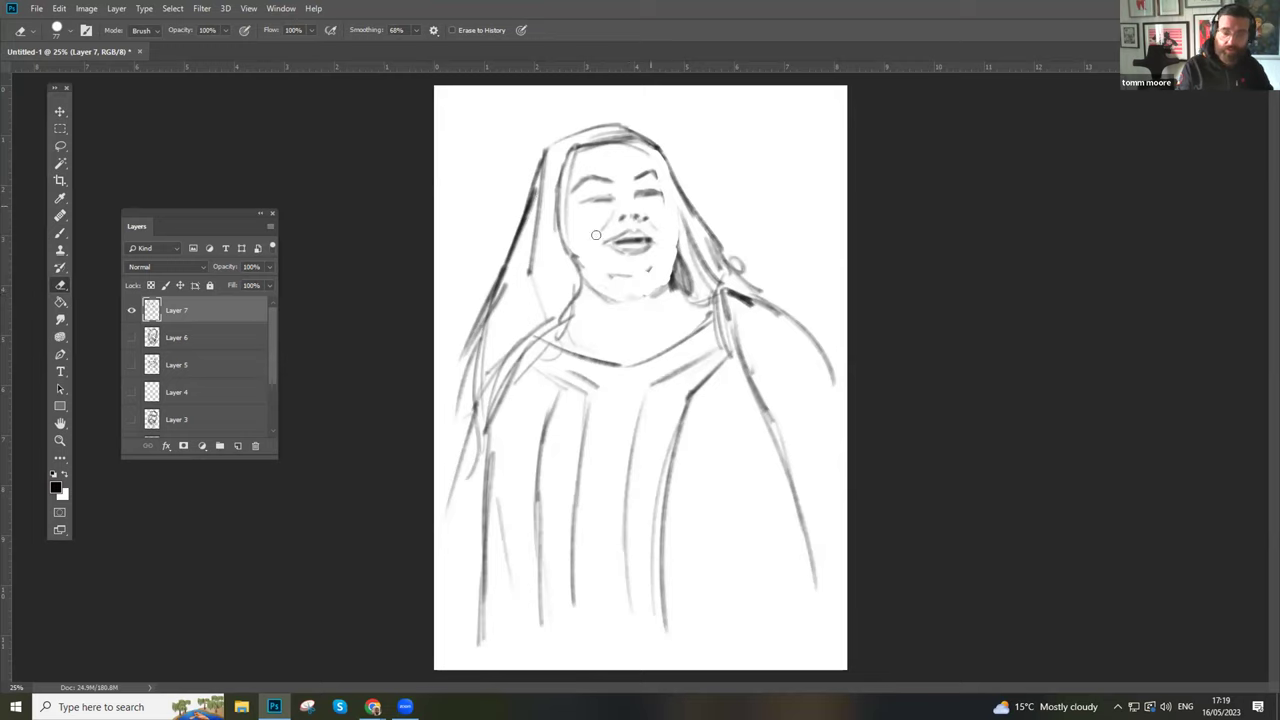
- Brush darker strokes along the hairline and crown, and build wavy hair strands down the left side to the collar
key("b")
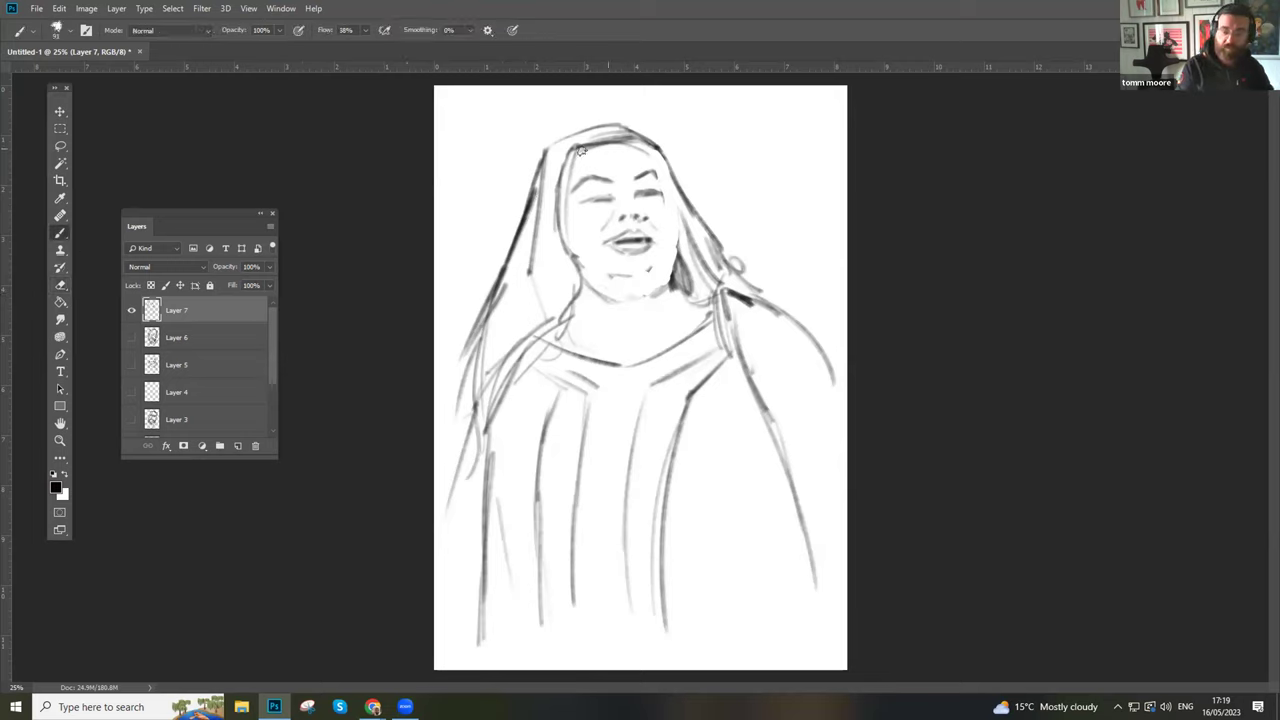
mouse_move(584, 140)
left_mouse_down()
mouse_move(566, 162)
mouse_move(624, 136)
left_mouse_up()
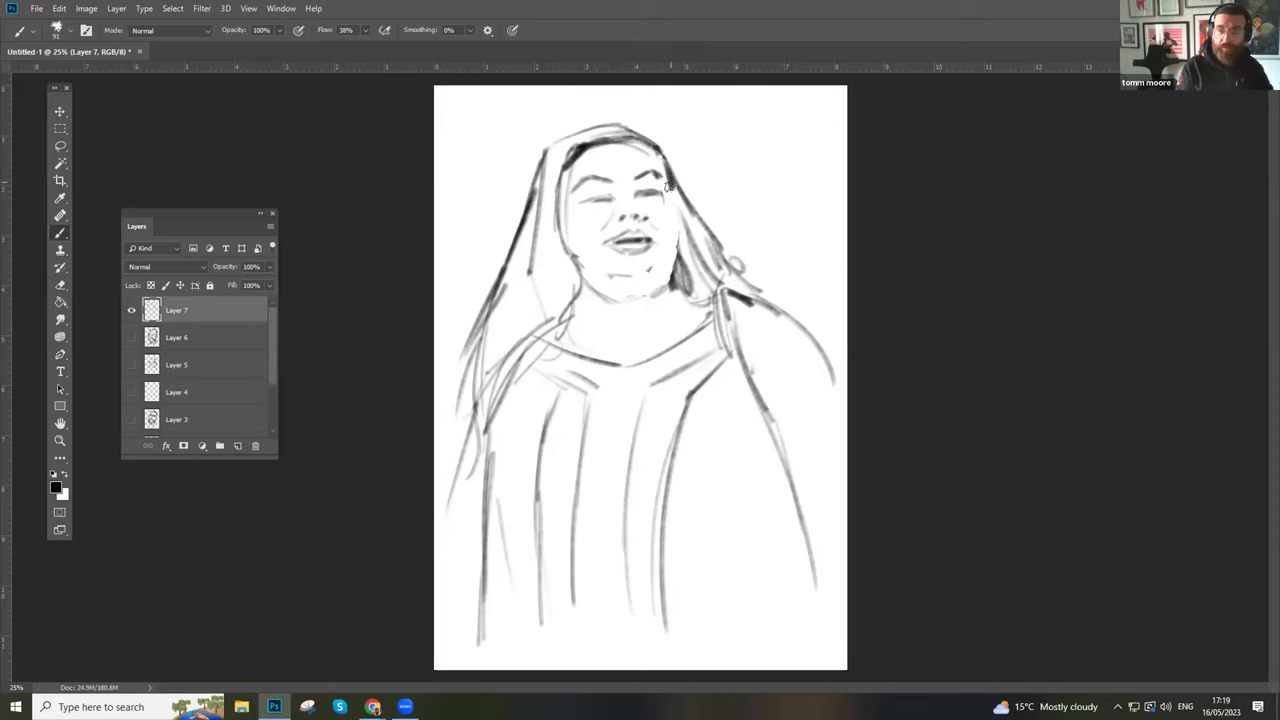
mouse_move(668, 190)
left_mouse_down()
mouse_move(676, 234)
mouse_move(634, 274)
mouse_move(612, 270)
mouse_move(670, 277)
mouse_move(614, 296)
mouse_move(550, 160)
mouse_move(542, 225)
left_mouse_up()
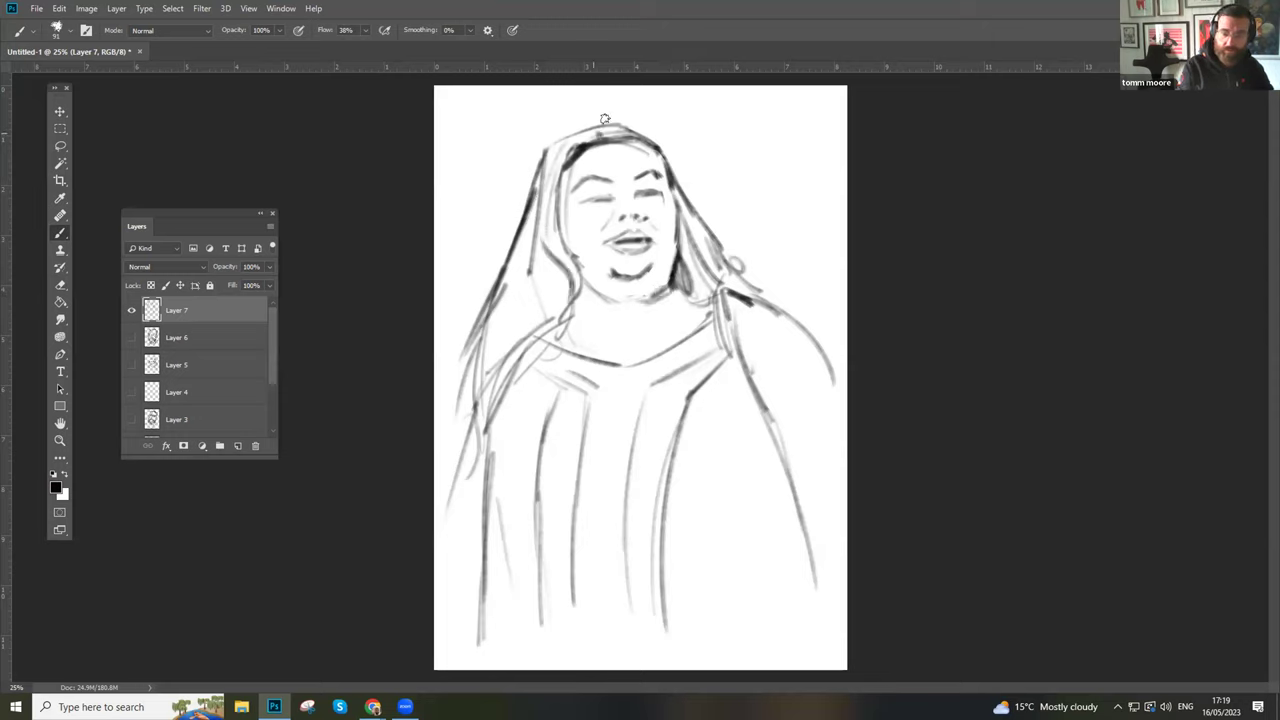
mouse_move(624, 125)
left_mouse_down()
mouse_move(672, 152)
mouse_move(676, 180)
mouse_move(619, 133)
mouse_move(565, 135)
mouse_move(530, 222)
mouse_move(547, 241)
mouse_move(530, 308)
mouse_move(540, 268)
mouse_move(498, 364)
mouse_move(522, 262)
mouse_move(510, 243)
mouse_move(526, 218)
mouse_move(455, 380)
mouse_move(452, 350)
mouse_move(440, 410)
mouse_move(490, 360)
mouse_move(472, 402)
mouse_move(532, 322)
mouse_move(590, 355)
mouse_move(541, 343)
mouse_move(598, 380)
mouse_move(570, 484)
left_mouse_up()
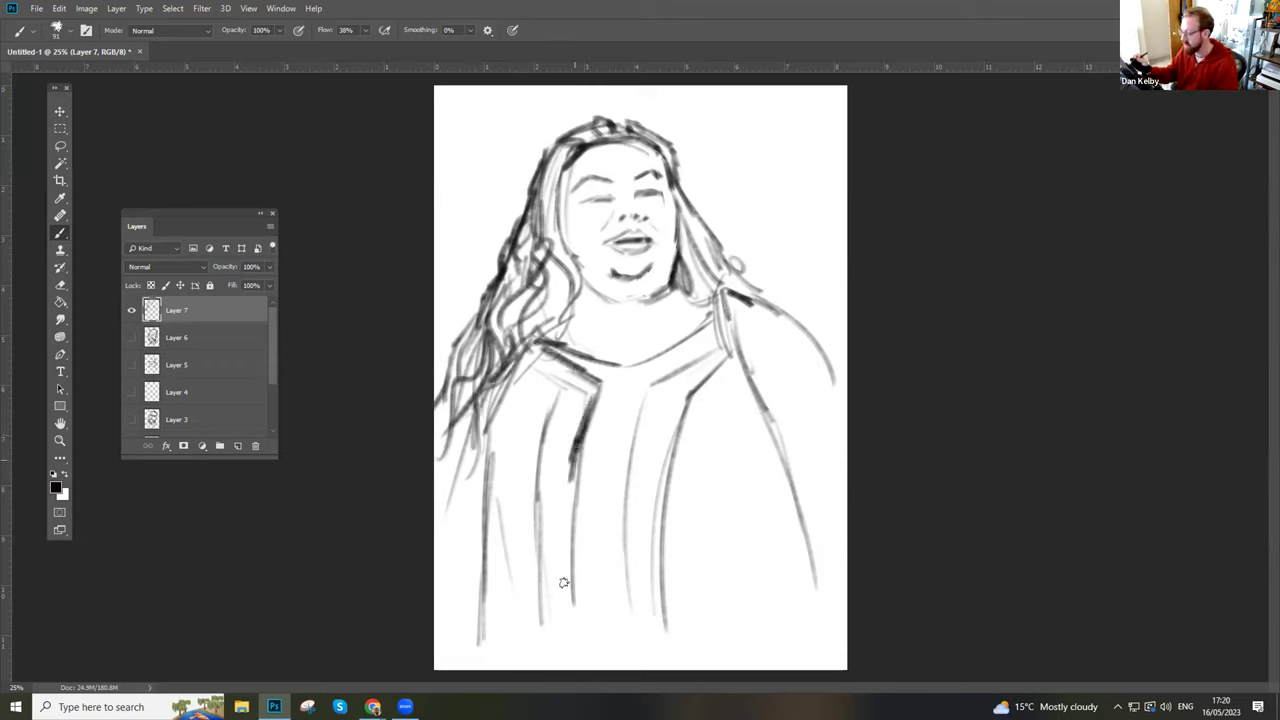
- Darken the garment's collar and long vertical folds on both sides, including the right armhole and side seam
left_click_drag(564, 582, 576, 664)
mouse_move(538, 346)
left_mouse_down()
mouse_move(548, 382)
mouse_move(522, 446)
mouse_move(511, 650)
mouse_move(472, 488)
left_mouse_up()
mouse_move(474, 410)
left_mouse_down()
mouse_move(465, 541)
mouse_move(463, 610)
left_mouse_up()
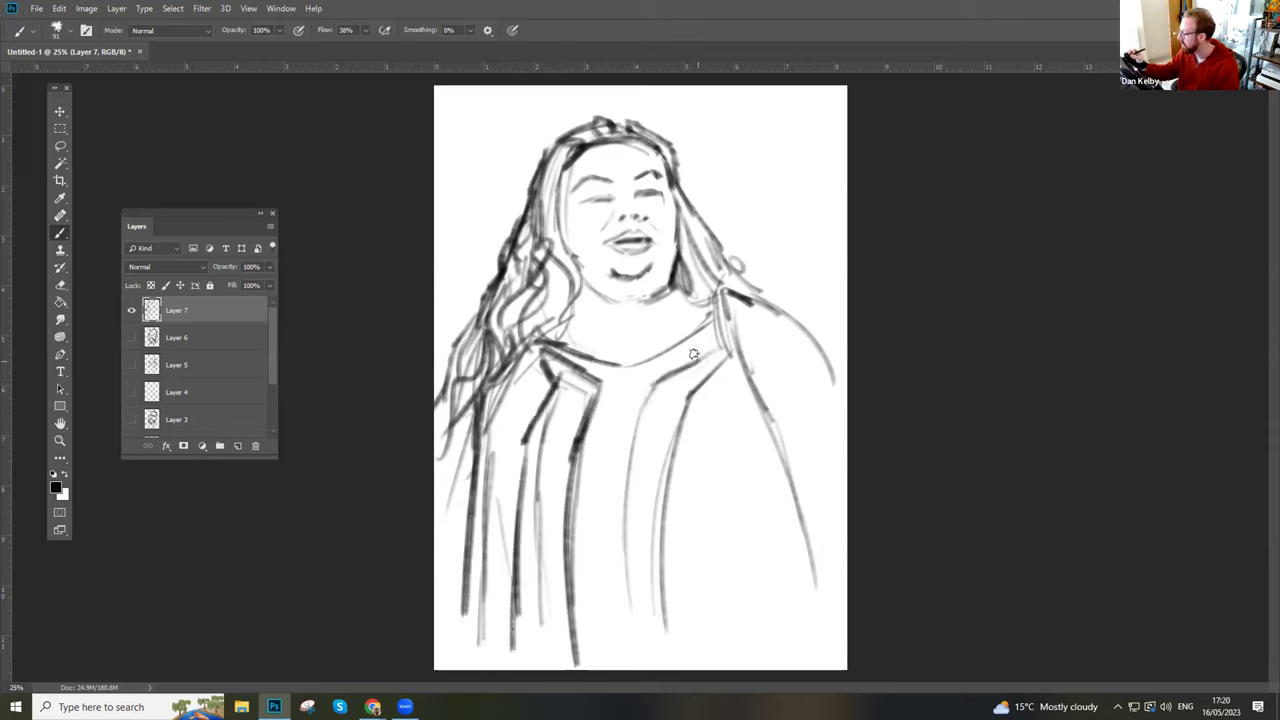
mouse_move(718, 330)
left_mouse_down()
mouse_move(705, 362)
mouse_move(655, 375)
mouse_move(640, 450)
left_mouse_up()
left_click_drag(649, 382, 630, 598)
mouse_move(694, 386)
left_mouse_down()
mouse_move(668, 500)
mouse_move(664, 645)
mouse_move(634, 596)
left_mouse_up()
mouse_move(726, 300)
left_mouse_down()
mouse_move(776, 482)
mouse_move(779, 562)
left_mouse_up()
left_click_drag(774, 494, 792, 595)
mouse_move(772, 452)
left_mouse_down()
mouse_move(804, 534)
mouse_move(824, 530)
mouse_move(799, 560)
mouse_move(797, 645)
mouse_move(784, 566)
left_mouse_up()
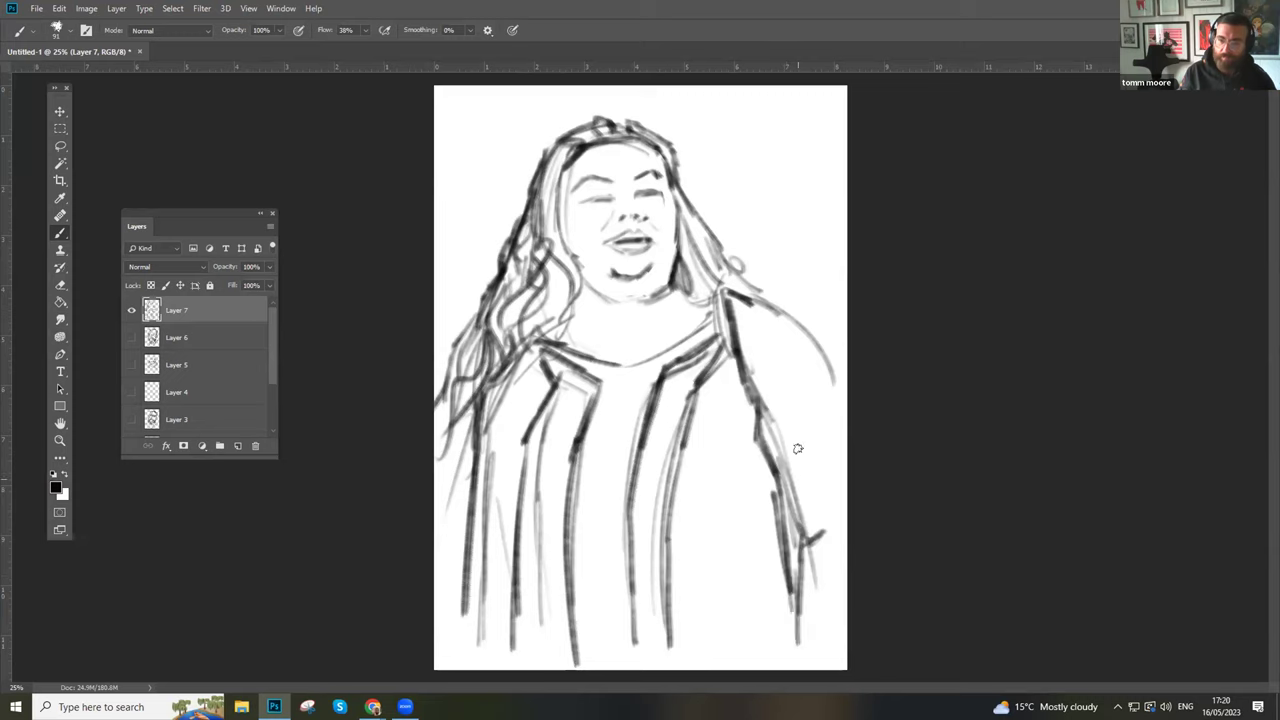
- Fill out the hair on both sides of the head and strengthen the right arm, eyes and neck shading
mouse_move(826, 431)
left_mouse_down()
mouse_move(818, 332)
mouse_move(727, 242)
mouse_move(670, 158)
mouse_move(723, 245)
mouse_move(680, 172)
mouse_move(688, 223)
left_mouse_up()
mouse_move(664, 178)
left_mouse_down()
mouse_move(692, 296)
mouse_move(680, 280)
mouse_move(692, 284)
mouse_move(692, 198)
mouse_move(676, 165)
mouse_move(662, 190)
left_mouse_up()
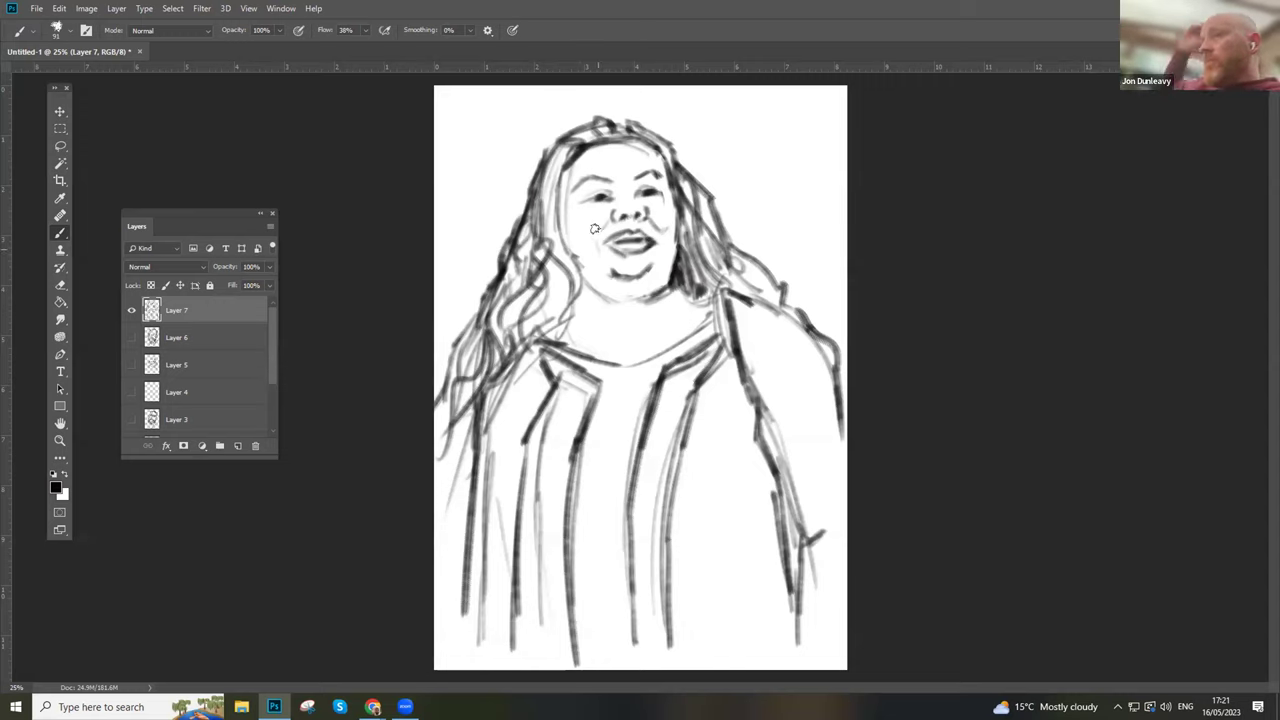
mouse_move(563, 296)
left_mouse_down()
mouse_move(544, 163)
mouse_move(543, 224)
mouse_move(564, 146)
mouse_move(553, 243)
mouse_move(554, 229)
mouse_move(568, 293)
mouse_move(554, 265)
mouse_move(551, 284)
mouse_move(571, 310)
mouse_move(558, 308)
mouse_move(562, 339)
mouse_move(542, 350)
mouse_move(529, 310)
mouse_move(552, 254)
mouse_move(536, 264)
mouse_move(540, 233)
mouse_move(531, 258)
mouse_move(524, 233)
mouse_move(520, 304)
mouse_move(529, 326)
mouse_move(522, 310)
mouse_move(540, 318)
mouse_move(531, 332)
mouse_move(513, 309)
mouse_move(524, 328)
mouse_move(520, 264)
mouse_move(497, 320)
mouse_move(505, 348)
mouse_move(516, 252)
mouse_move(500, 341)
mouse_move(487, 262)
mouse_move(528, 196)
left_mouse_up()
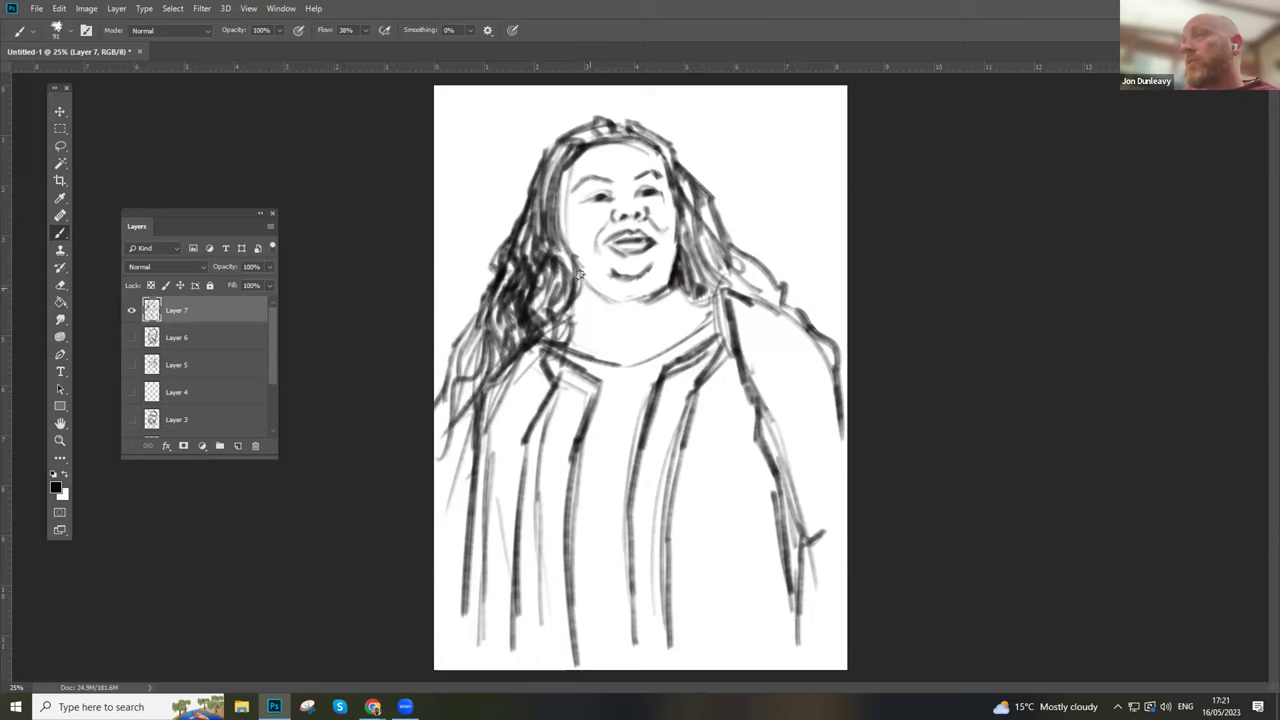
mouse_move(566, 278)
left_mouse_down()
mouse_move(611, 298)
mouse_move(599, 311)
left_mouse_up()
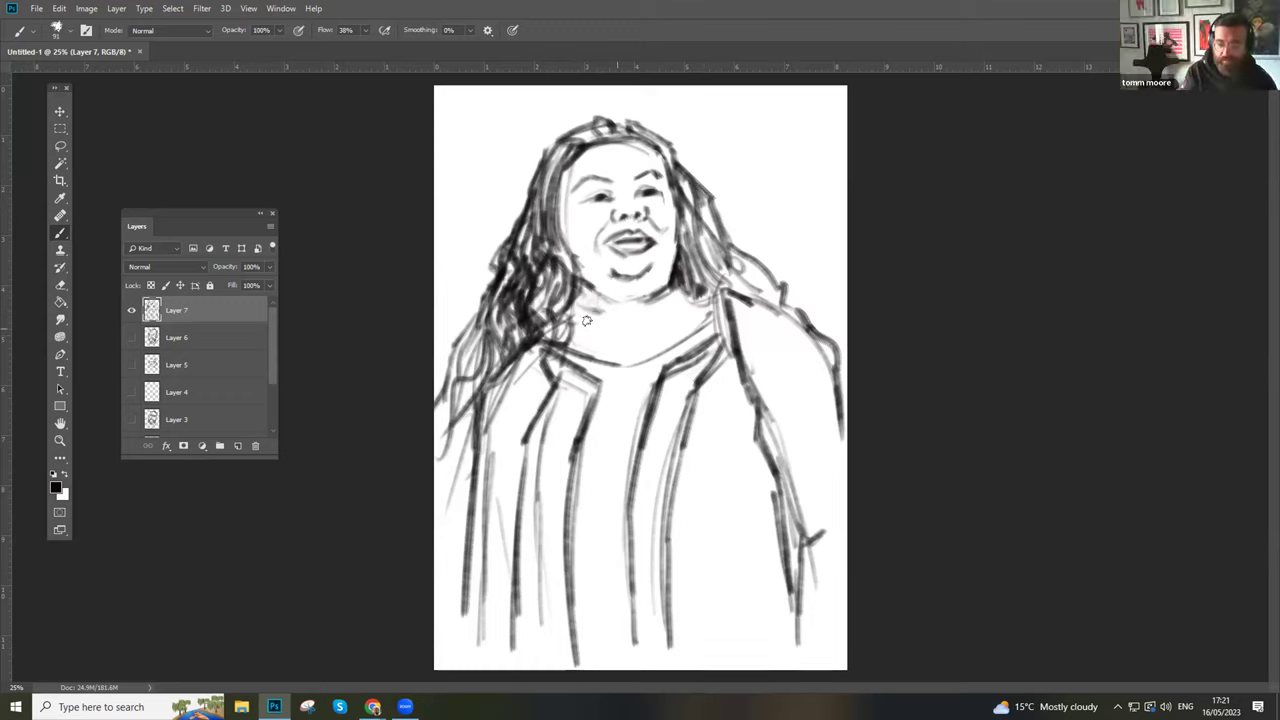
- Redraw the neckline as one dark curve and erase the old collar and strap lines above it
mouse_move(523, 358)
left_mouse_down()
mouse_move(575, 373)
mouse_move(533, 354)
mouse_move(648, 370)
mouse_move(732, 333)
mouse_move(619, 373)
mouse_move(470, 365)
mouse_move(594, 356)
mouse_move(542, 349)
mouse_move(551, 341)
mouse_move(605, 357)
mouse_move(594, 360)
mouse_move(645, 356)
mouse_move(702, 319)
mouse_move(720, 325)
mouse_move(706, 308)
mouse_move(720, 289)
mouse_move(740, 295)
mouse_move(720, 302)
mouse_move(732, 330)
mouse_move(689, 317)
left_mouse_up()
left_click(61, 286)
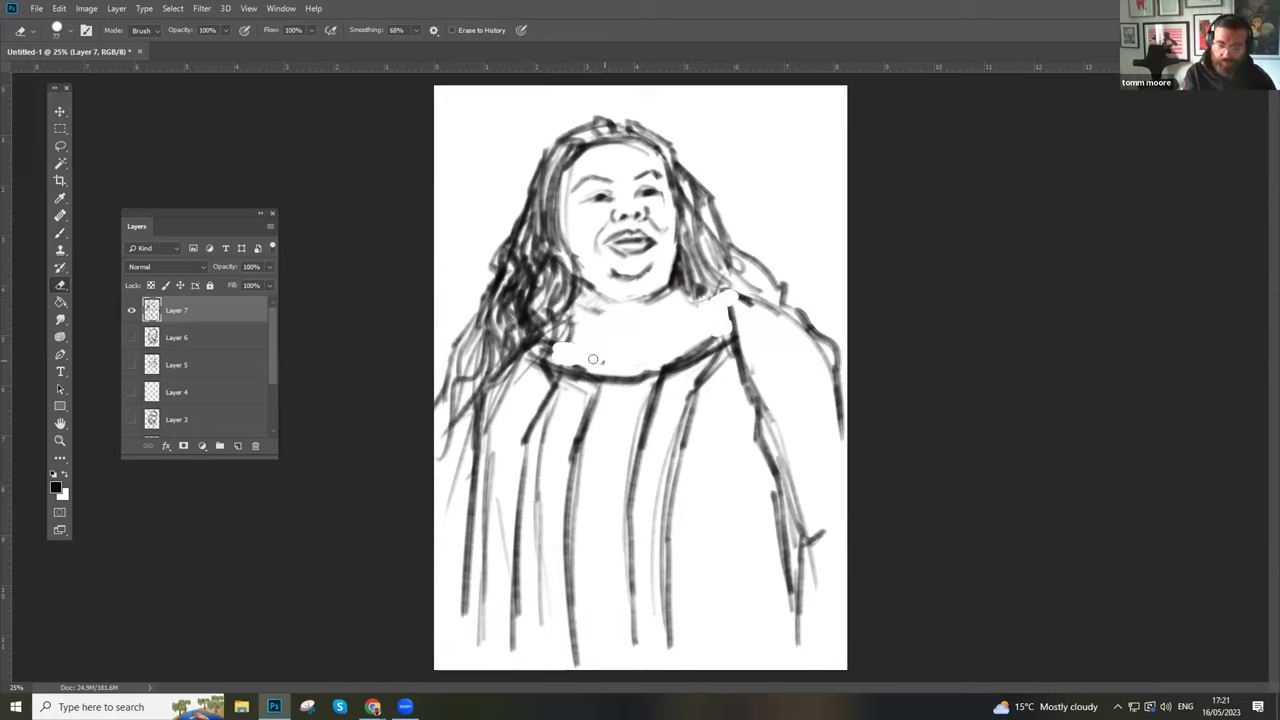
left_click_drag(572, 361, 562, 342)
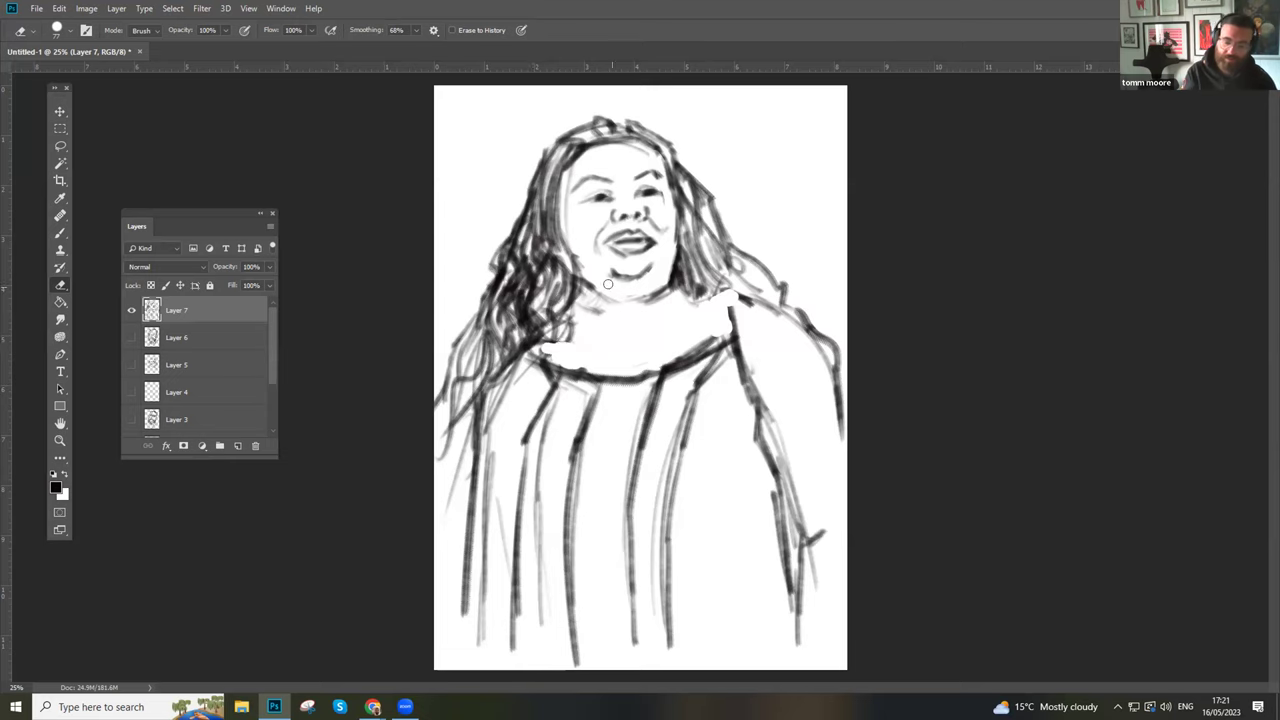
- Shade under the chin and darken the right shoulder strap, arm outline and neighbouring hair with the brush
key("b")
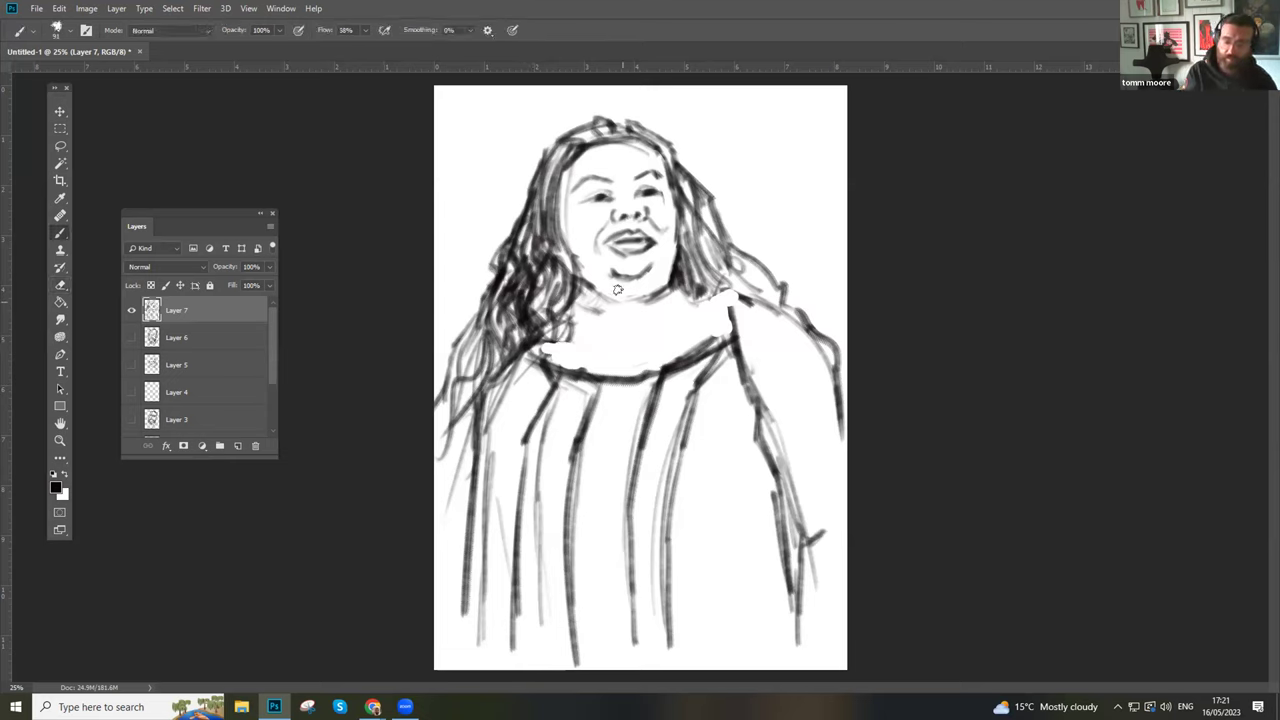
mouse_move(606, 292)
left_mouse_down()
mouse_move(652, 298)
mouse_move(628, 310)
mouse_move(640, 312)
mouse_move(676, 292)
mouse_move(736, 300)
mouse_move(734, 330)
mouse_move(722, 289)
mouse_move(722, 330)
mouse_move(708, 338)
left_mouse_up()
mouse_move(740, 296)
left_mouse_down()
mouse_move(811, 326)
mouse_move(802, 318)
mouse_move(836, 372)
left_mouse_up()
mouse_move(808, 328)
left_mouse_down()
mouse_move(774, 284)
mouse_move(732, 284)
mouse_move(712, 255)
mouse_move(716, 285)
mouse_move(698, 230)
mouse_move(708, 205)
mouse_move(712, 282)
mouse_move(690, 308)
mouse_move(693, 288)
left_mouse_up()
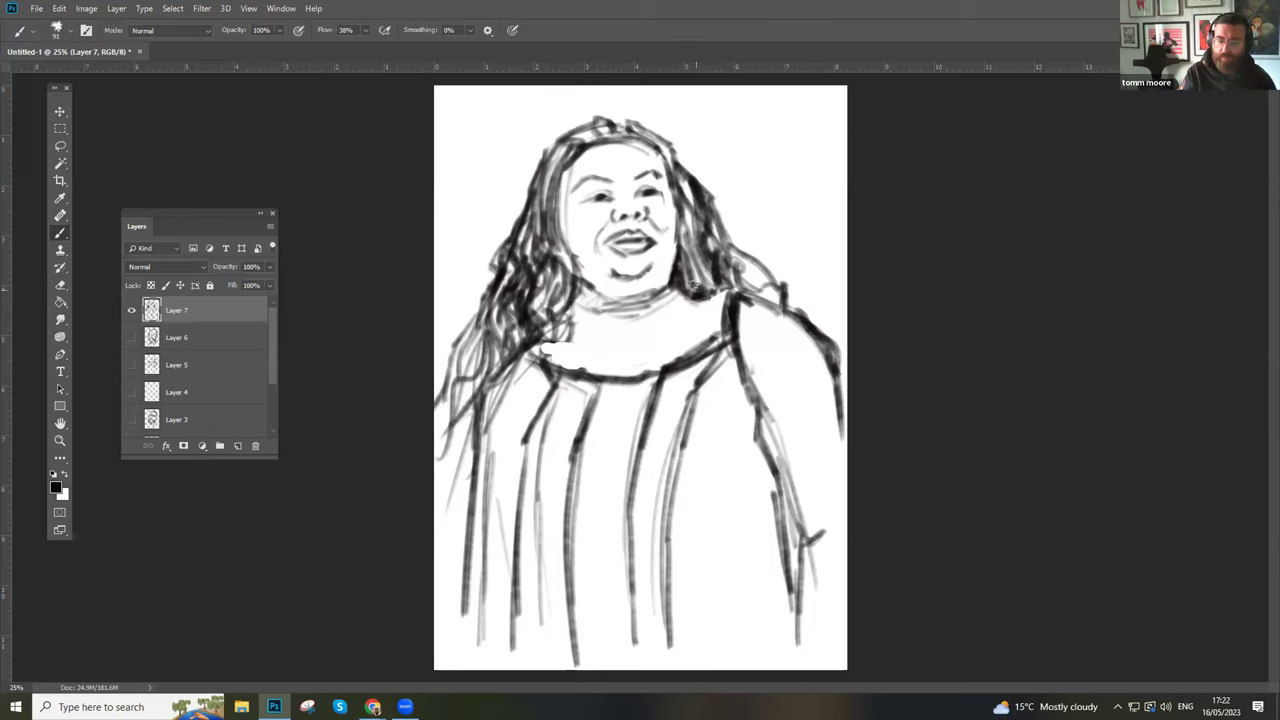
- Thicken the eyebrows, redraw the eyes with darker lids, and darken the hair beside the face
left_click_drag(680, 214, 669, 160)
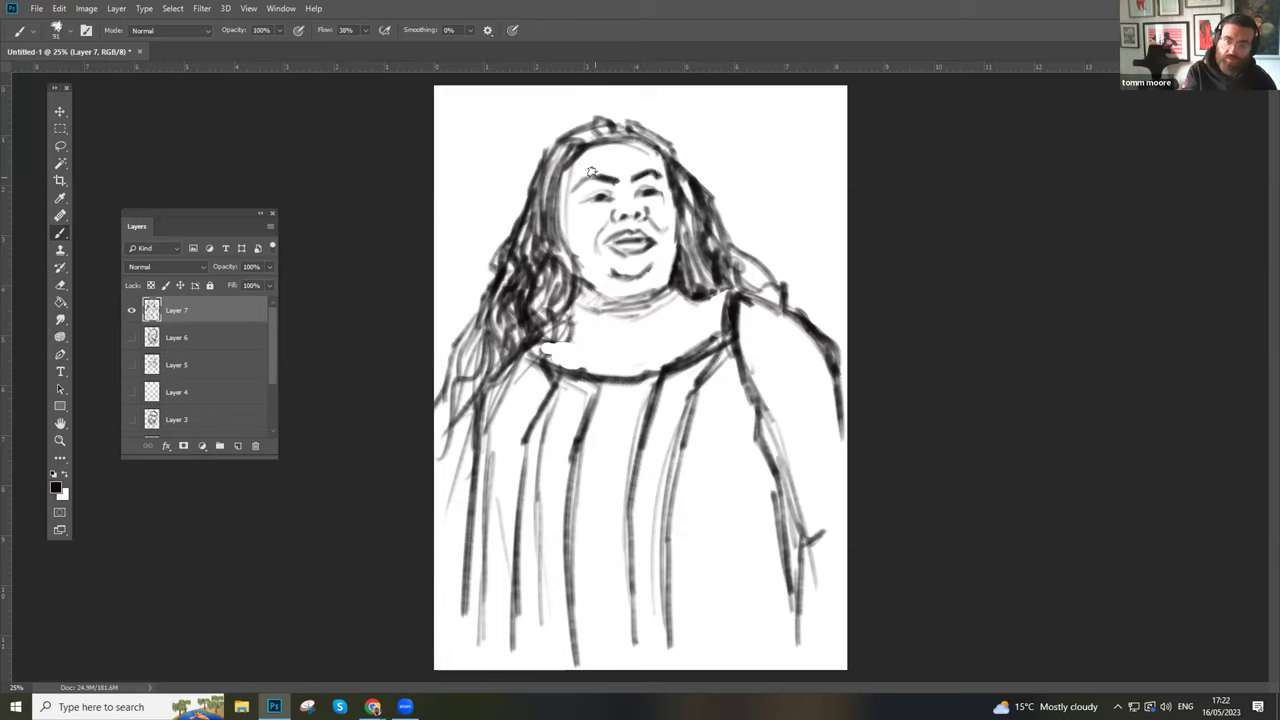
mouse_move(571, 158)
left_mouse_down()
mouse_move(551, 199)
mouse_move(571, 150)
mouse_move(553, 209)
mouse_move(555, 193)
mouse_move(575, 294)
mouse_move(540, 334)
left_mouse_up()
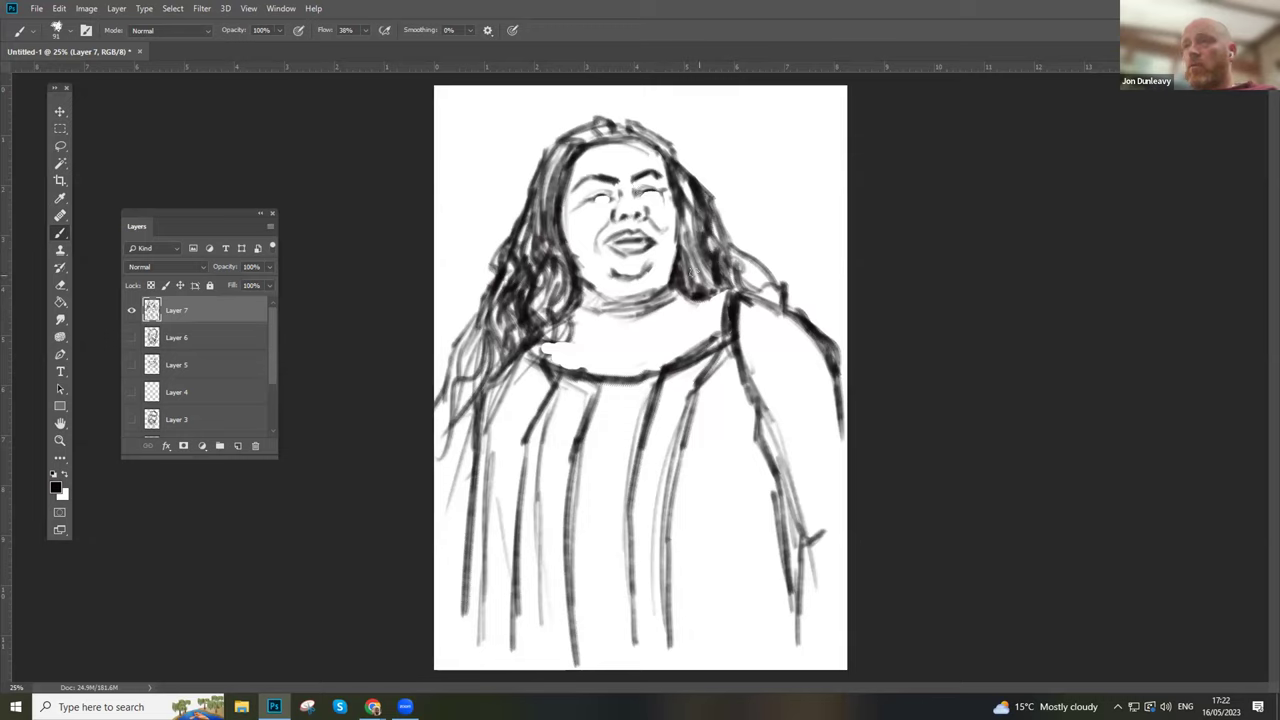
left_click_drag(590, 197, 597, 192)
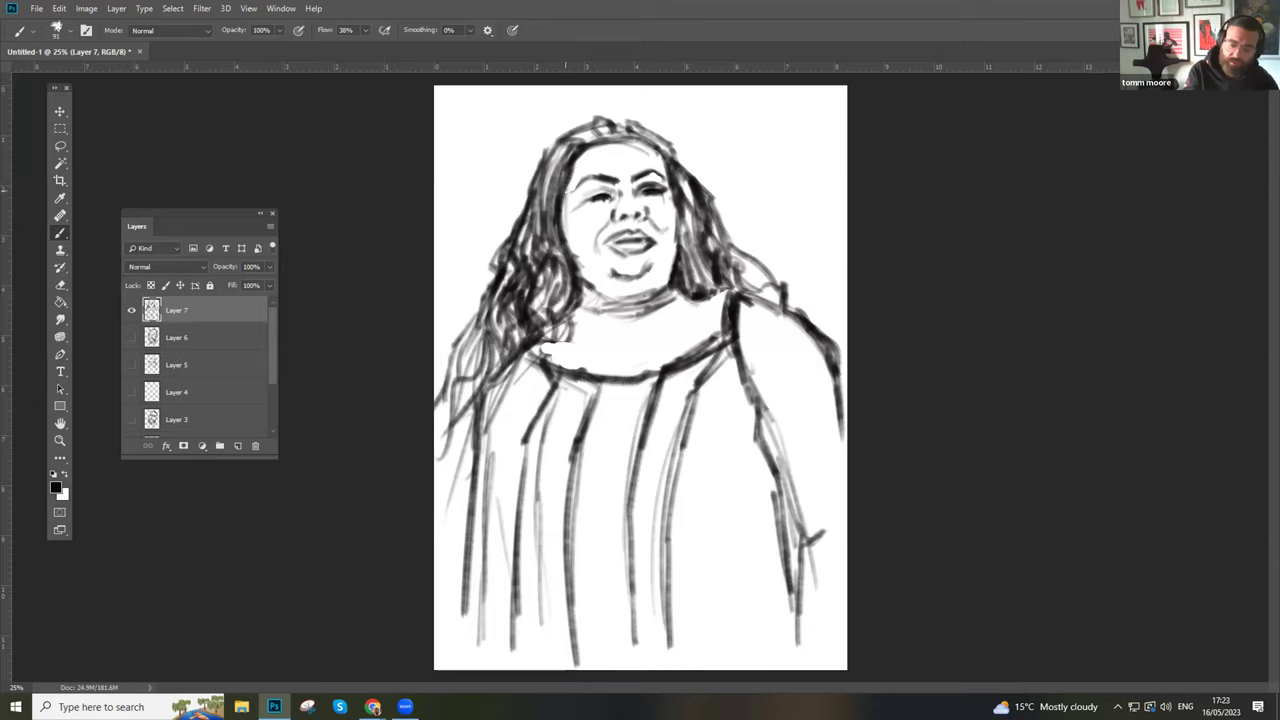
- Darken the hair from the crown down the sides and thicken the garment's neckline
mouse_move(603, 130)
left_mouse_down()
mouse_move(572, 133)
mouse_move(546, 197)
mouse_move(552, 160)
mouse_move(545, 245)
mouse_move(565, 132)
mouse_move(626, 117)
mouse_move(658, 127)
mouse_move(652, 142)
mouse_move(635, 137)
mouse_move(664, 146)
left_mouse_up()
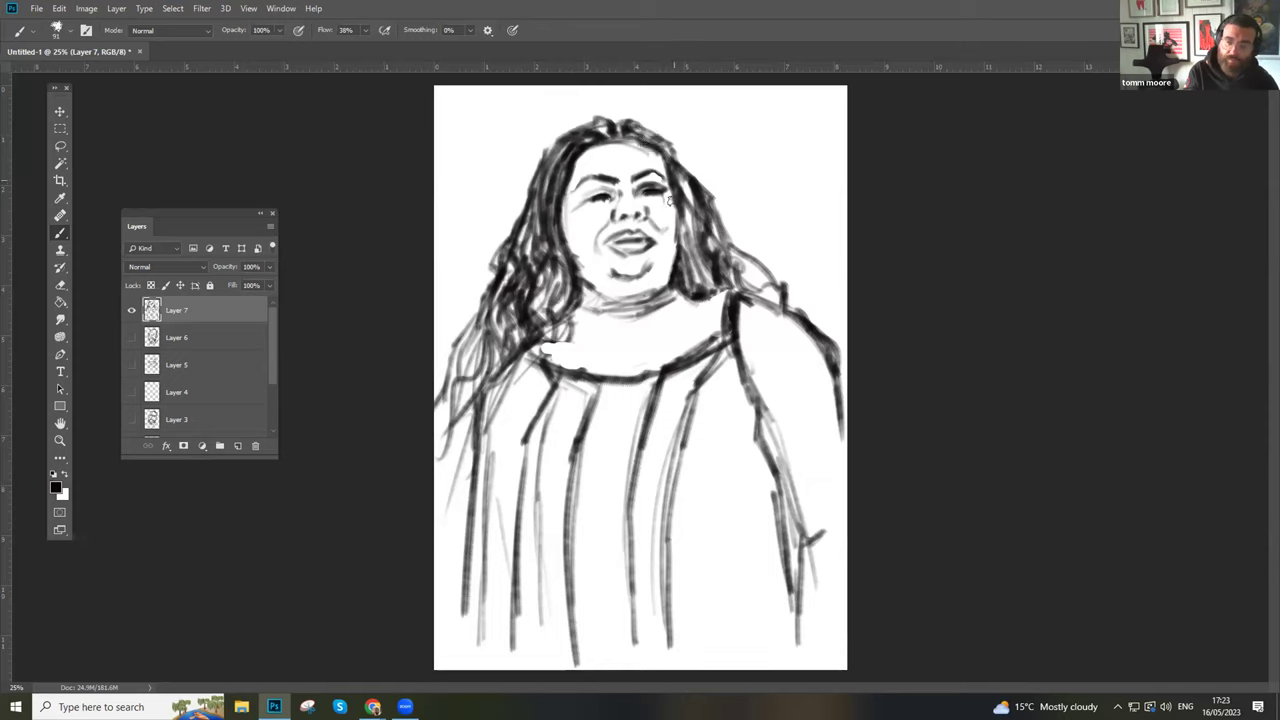
mouse_move(678, 214)
left_mouse_down()
mouse_move(676, 256)
mouse_move(642, 296)
mouse_move(592, 290)
mouse_move(576, 302)
mouse_move(555, 289)
mouse_move(566, 270)
mouse_move(556, 309)
mouse_move(538, 305)
left_mouse_up()
mouse_move(554, 262)
left_mouse_down()
mouse_move(534, 306)
mouse_move(534, 362)
mouse_move(728, 336)
mouse_move(590, 376)
mouse_move(674, 362)
left_mouse_up()
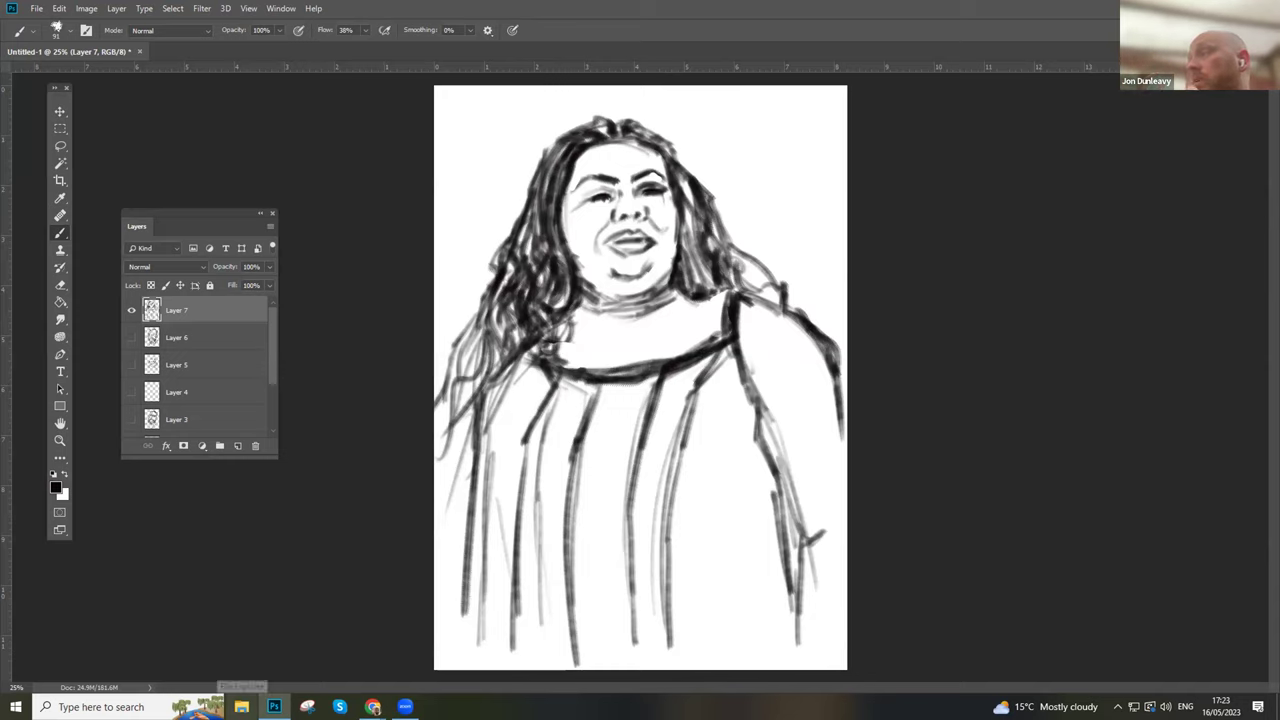
- Lower the opacity of Layer 7, add a new layer above it and hide Layer 7
left_click(269, 266)
left_click_drag(266, 286, 234, 286)
left_click(237, 446)
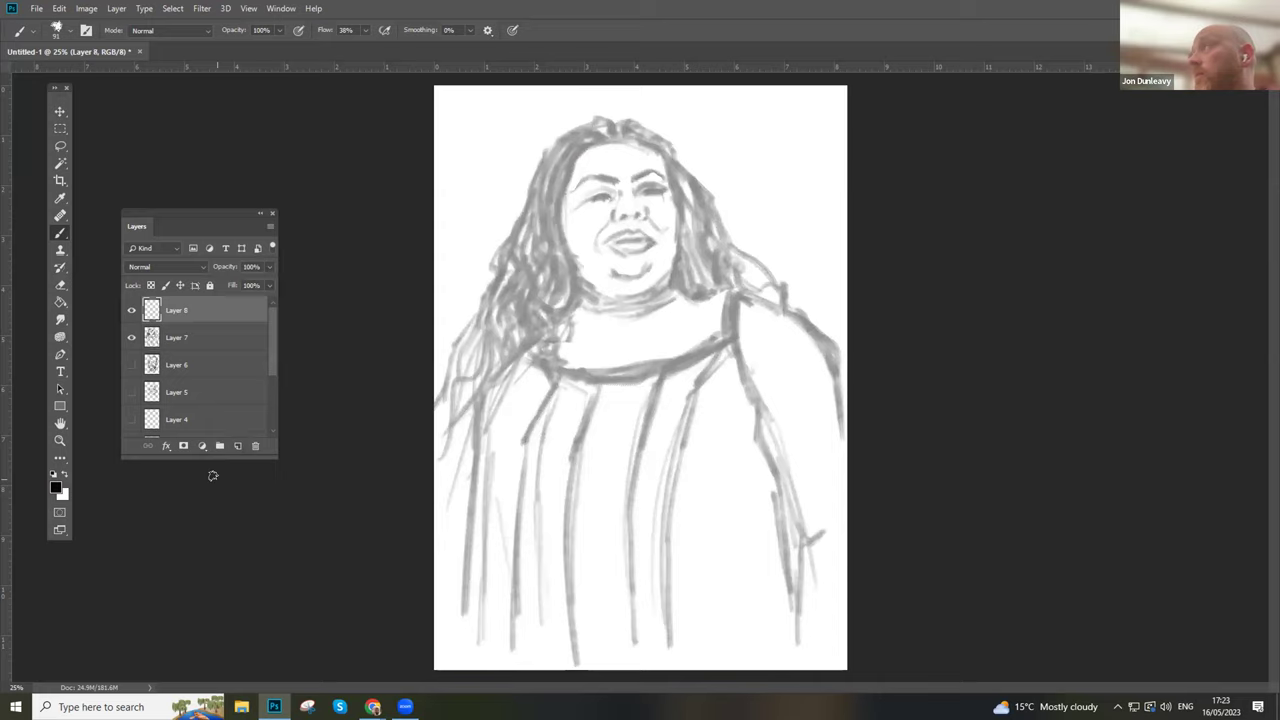
left_click(131, 337)
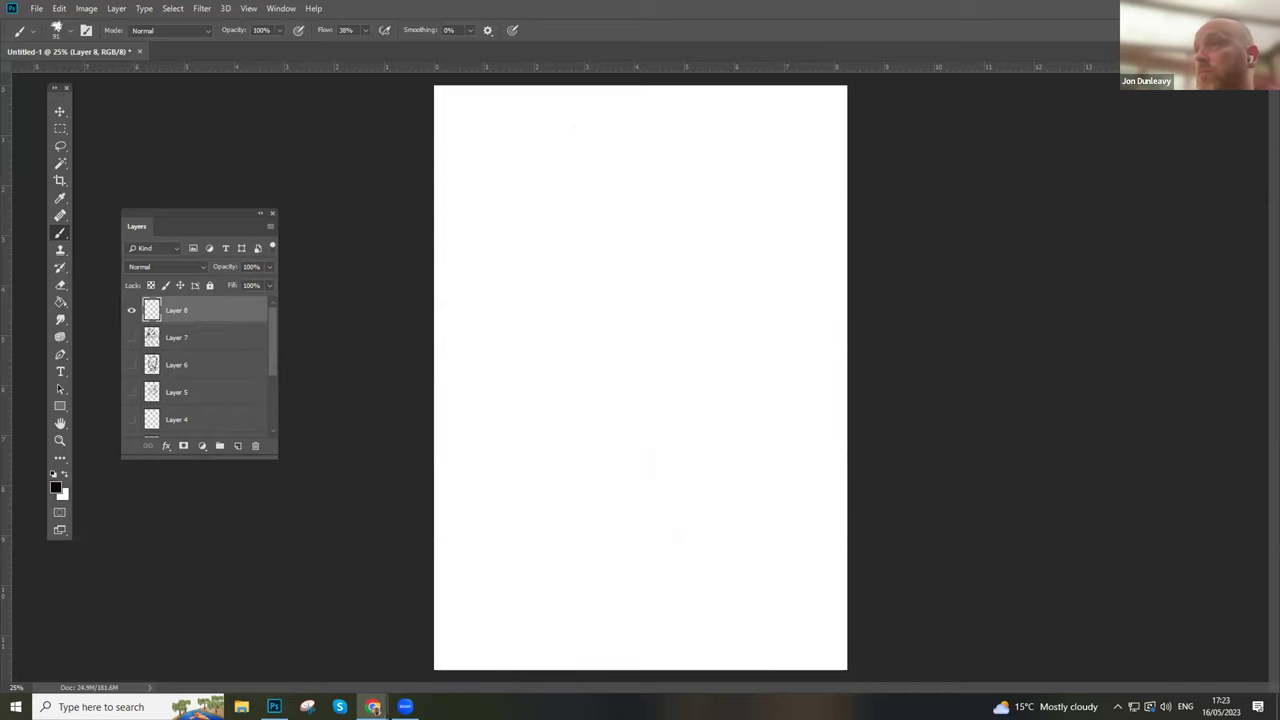
- Sketch a new three-quarter head outline with an angular skull, forehead, face edge and a dark chin
mouse_move(548, 328)
left_mouse_down()
mouse_move(585, 229)
mouse_move(666, 176)
mouse_move(636, 177)
mouse_move(762, 179)
mouse_move(795, 226)
mouse_move(776, 350)
left_mouse_up()
left_click_drag(798, 270, 737, 487)
mouse_move(622, 450)
left_mouse_down()
mouse_move(699, 522)
mouse_move(688, 521)
mouse_move(730, 510)
mouse_move(733, 475)
left_mouse_up()
- Draw the new face's nose, eyebrows and mouth, and build up both eyes with pupils, lids and socket shading
mouse_move(746, 403)
left_mouse_down()
mouse_move(712, 394)
mouse_move(758, 412)
left_mouse_up()
mouse_move(680, 305)
left_mouse_down()
mouse_move(740, 289)
mouse_move(706, 296)
mouse_move(797, 306)
mouse_move(771, 309)
mouse_move(769, 334)
left_mouse_up()
mouse_move(766, 400)
left_mouse_down()
mouse_move(711, 394)
mouse_move(733, 381)
mouse_move(712, 381)
mouse_move(671, 417)
mouse_move(718, 433)
left_mouse_up()
key("ctrl+z")
left_click_drag(725, 437, 739, 437)
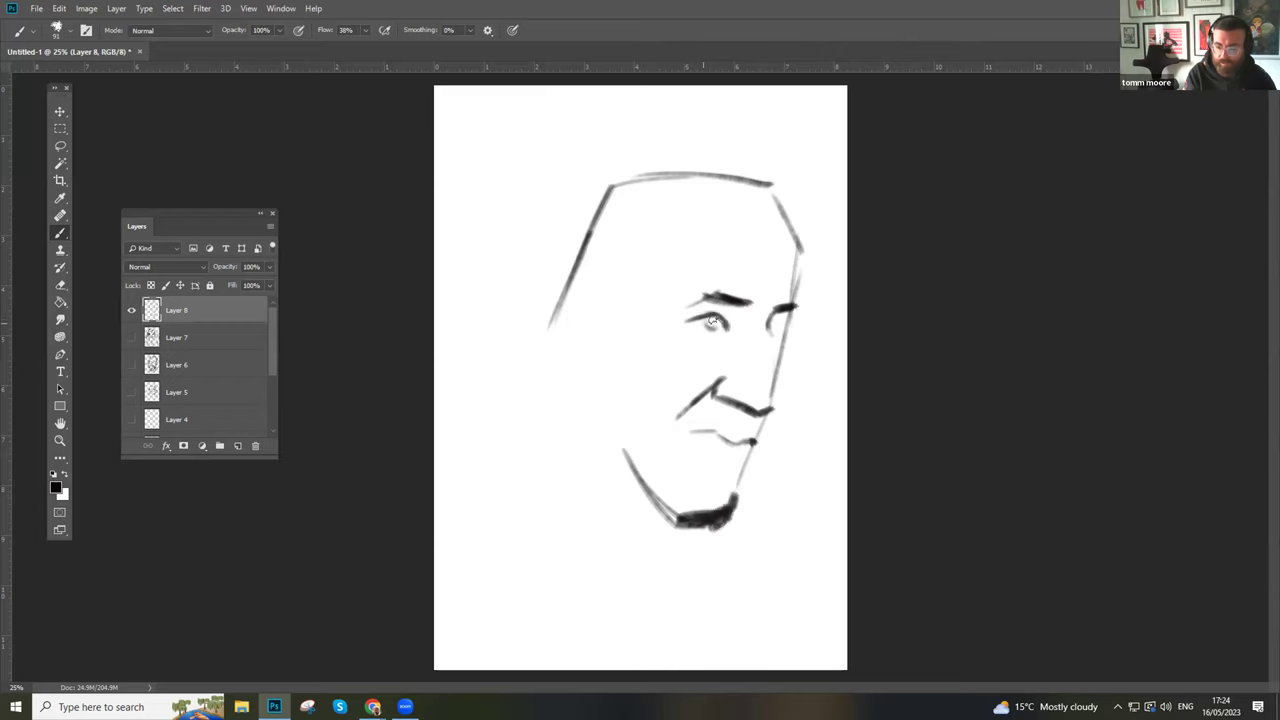
left_click_drag(711, 324, 712, 321)
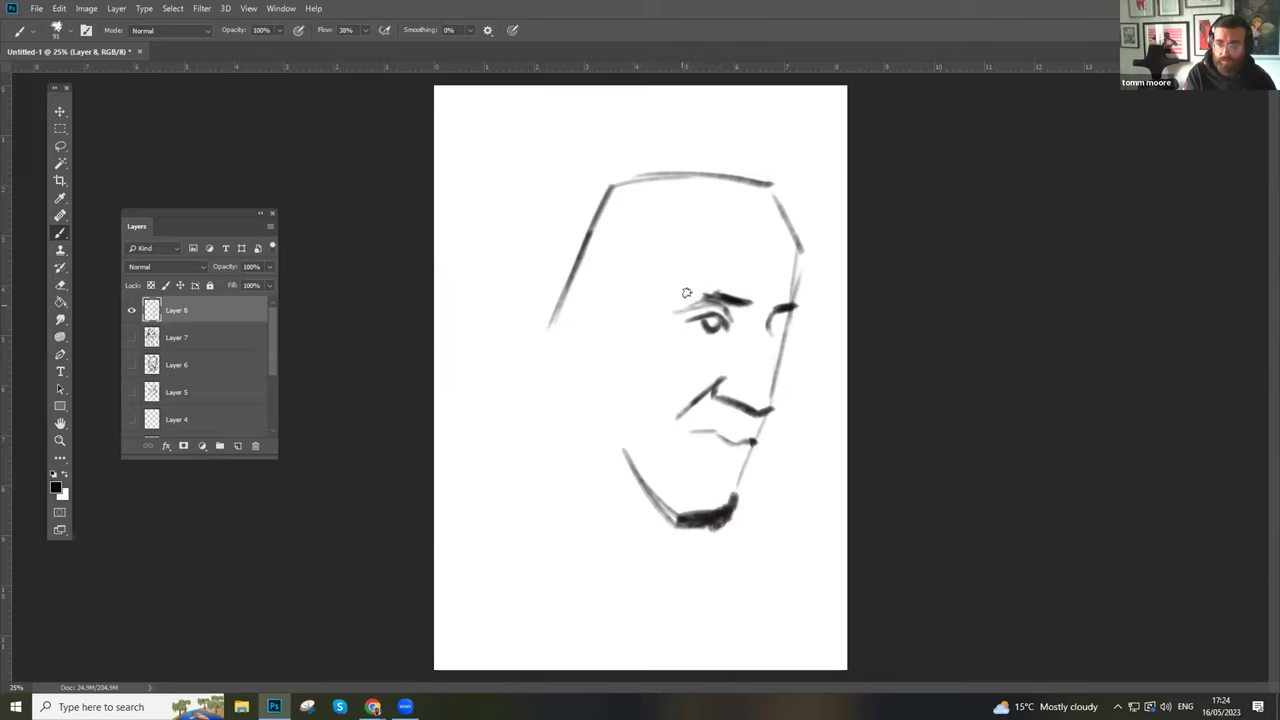
mouse_move(698, 285)
left_mouse_down()
mouse_move(676, 301)
mouse_move(699, 286)
mouse_move(736, 298)
mouse_move(735, 310)
mouse_move(728, 328)
mouse_move(684, 322)
mouse_move(688, 340)
mouse_move(718, 338)
mouse_move(767, 388)
mouse_move(767, 360)
left_mouse_up()
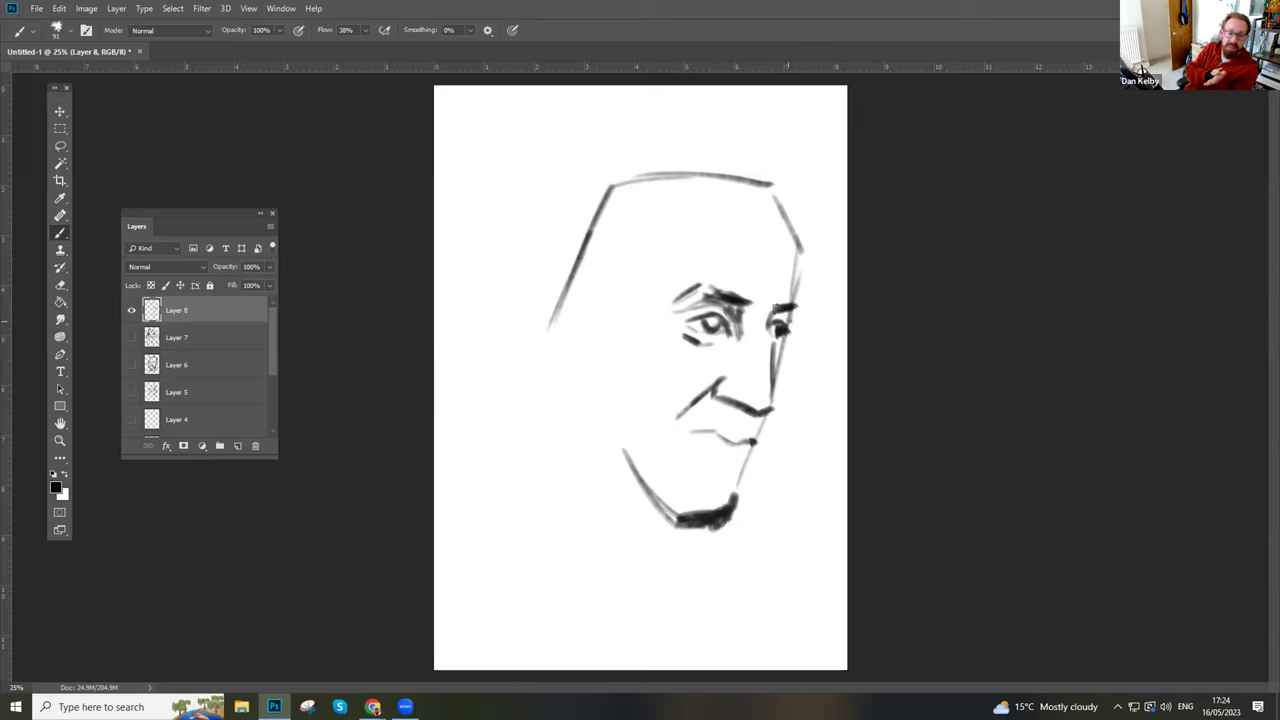
- Draw the full lips and lower jaw edge, then mark the nose bridge, cheek crease and the line in front of the ear
mouse_move(778, 379)
left_mouse_down()
mouse_move(754, 446)
mouse_move(760, 432)
mouse_move(752, 446)
mouse_move(700, 410)
mouse_move(740, 420)
mouse_move(710, 434)
mouse_move(748, 440)
mouse_move(690, 440)
mouse_move(748, 448)
mouse_move(705, 465)
mouse_move(738, 500)
mouse_move(742, 478)
left_mouse_up()
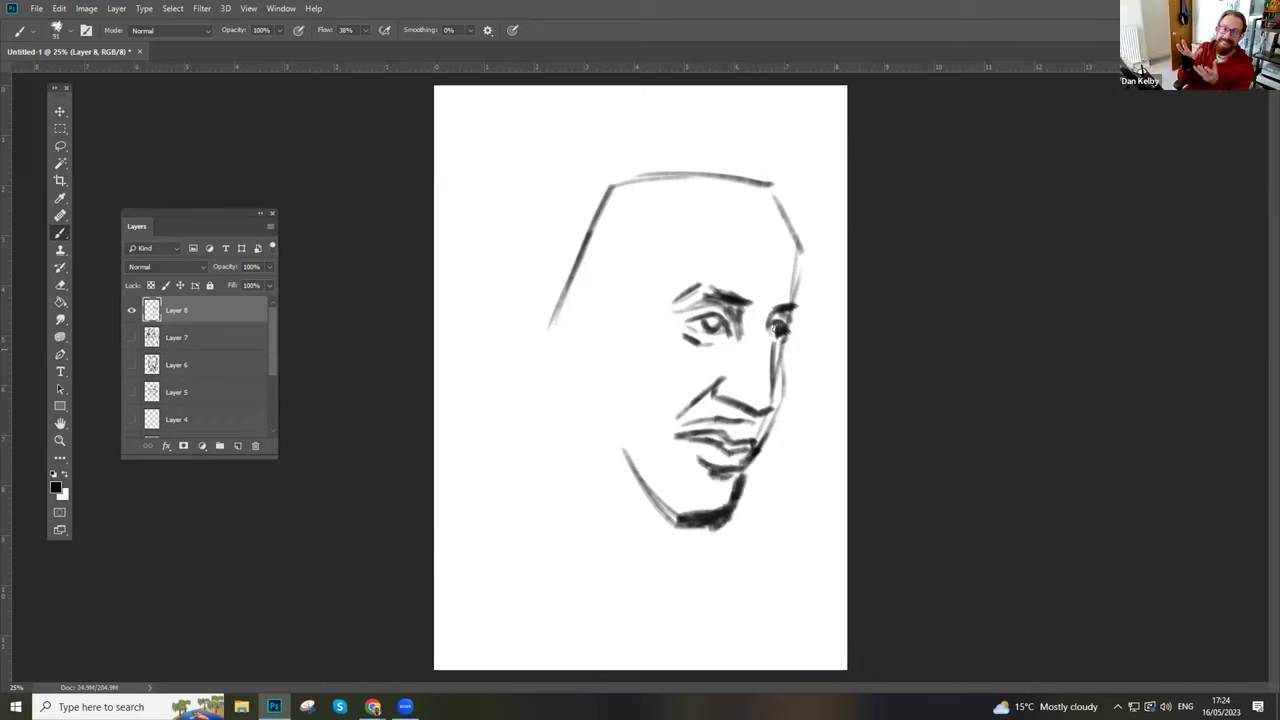
left_click_drag(773, 330, 768, 357)
left_click_drag(737, 312, 743, 360)
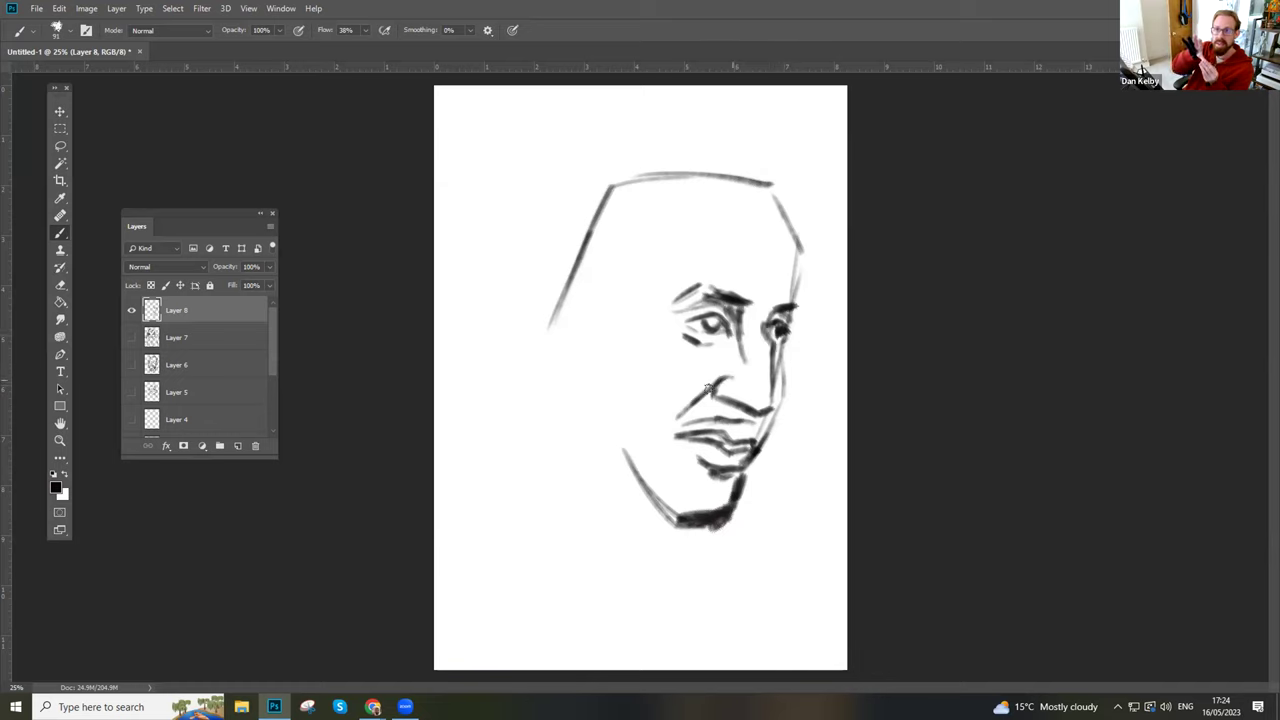
left_click_drag(656, 416, 658, 430)
left_click_drag(614, 296, 615, 354)
- Outline the slicked-back hair with its hairline, temple corner and crown, adding swept strands above the forehead
mouse_move(660, 212)
left_mouse_down()
mouse_move(655, 251)
mouse_move(645, 208)
mouse_move(770, 215)
mouse_move(786, 204)
mouse_move(788, 232)
left_mouse_up()
mouse_move(790, 192)
left_mouse_down()
mouse_move(792, 228)
mouse_move(794, 200)
left_mouse_up()
left_click_drag(776, 200, 742, 150)
mouse_move(663, 128)
left_mouse_down()
mouse_move(745, 152)
mouse_move(663, 120)
mouse_move(605, 143)
mouse_move(546, 249)
left_mouse_up()
mouse_move(578, 158)
left_mouse_down()
mouse_move(530, 292)
mouse_move(585, 264)
left_mouse_up()
mouse_move(605, 312)
left_mouse_down()
mouse_move(582, 263)
mouse_move(598, 307)
mouse_move(641, 256)
left_mouse_up()
left_click_drag(585, 158, 692, 196)
left_click_drag(652, 122, 718, 200)
left_click_drag(690, 130, 748, 196)
mouse_move(733, 150)
left_mouse_down()
mouse_move(760, 204)
mouse_move(776, 205)
left_mouse_up()
left_click_drag(690, 130, 723, 133)
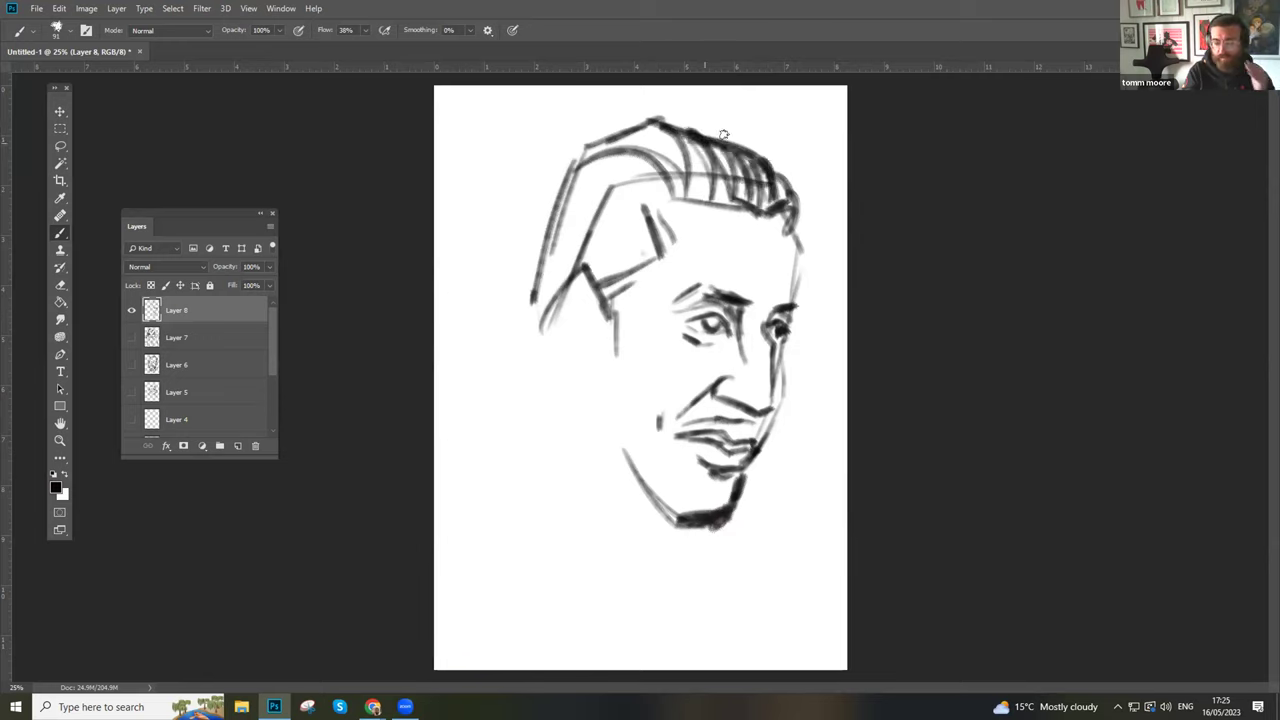
- Fill the swept-back hair with more strands, add curls behind the neck and darken the near eye
left_click_drag(612, 146, 690, 188)
mouse_move(670, 142)
left_mouse_down()
mouse_move(606, 146)
mouse_move(548, 240)
mouse_move(532, 340)
mouse_move(554, 340)
mouse_move(585, 398)
mouse_move(607, 384)
mouse_move(618, 452)
mouse_move(712, 520)
mouse_move(662, 500)
mouse_move(631, 562)
mouse_move(558, 551)
mouse_move(540, 369)
mouse_move(551, 466)
mouse_move(474, 437)
mouse_move(518, 292)
mouse_move(512, 340)
mouse_move(487, 341)
mouse_move(472, 372)
mouse_move(498, 332)
mouse_move(522, 372)
mouse_move(478, 383)
mouse_move(478, 407)
mouse_move(514, 418)
mouse_move(512, 466)
mouse_move(511, 416)
mouse_move(560, 392)
mouse_move(502, 462)
mouse_move(545, 365)
mouse_move(526, 316)
mouse_move(530, 240)
mouse_move(633, 198)
mouse_move(575, 192)
mouse_move(640, 205)
mouse_move(660, 193)
mouse_move(575, 155)
mouse_move(646, 190)
mouse_move(735, 200)
mouse_move(703, 210)
mouse_move(769, 190)
left_mouse_up()
mouse_move(703, 318)
left_mouse_down()
mouse_move(720, 322)
mouse_move(666, 310)
mouse_move(692, 288)
mouse_move(740, 297)
mouse_move(743, 358)
left_mouse_up()
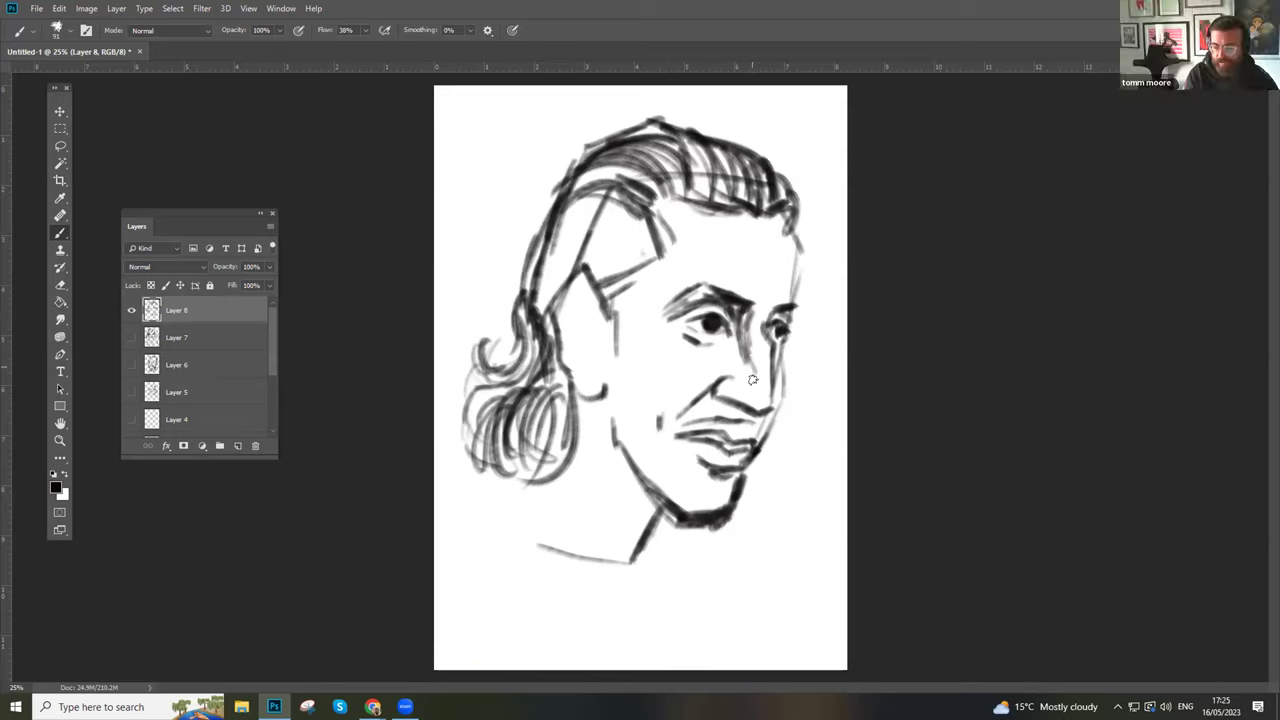
- Strengthen the nostril, cheek dimple, moustache and lips, and thicken the far face contour and chin
left_click_drag(714, 380, 730, 372)
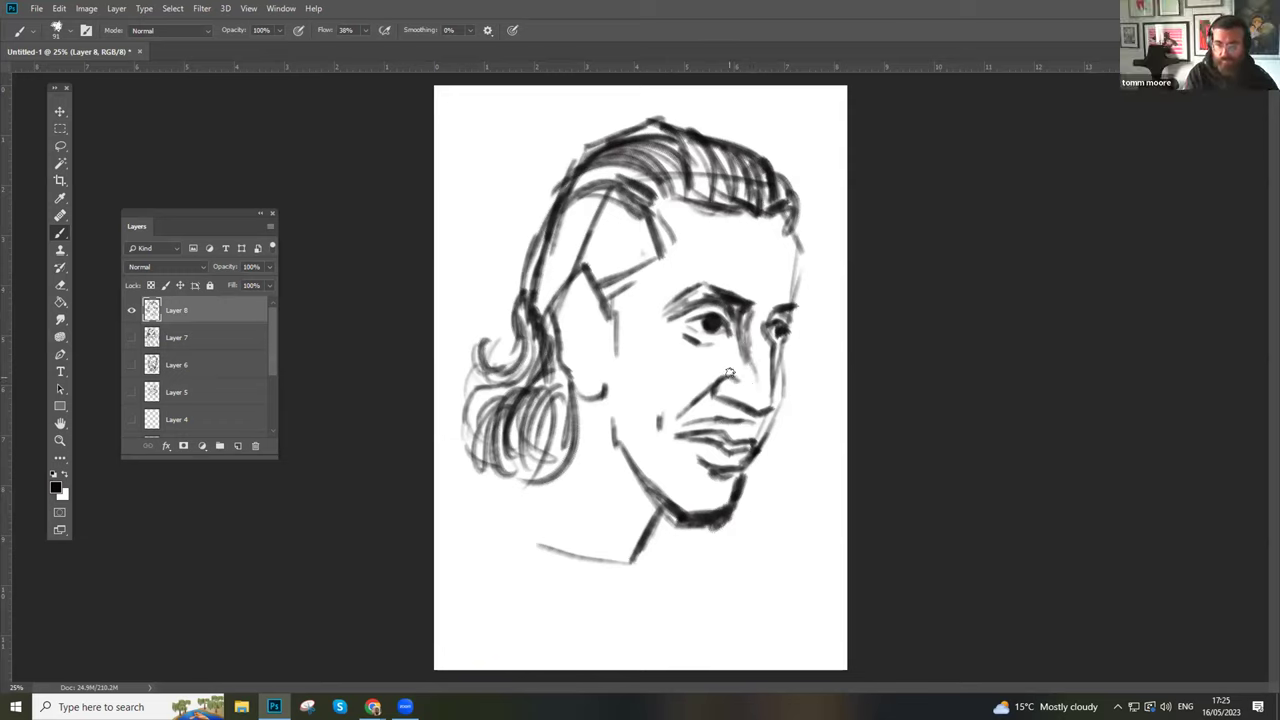
left_click_drag(653, 411, 657, 424)
left_click_drag(693, 508, 718, 512)
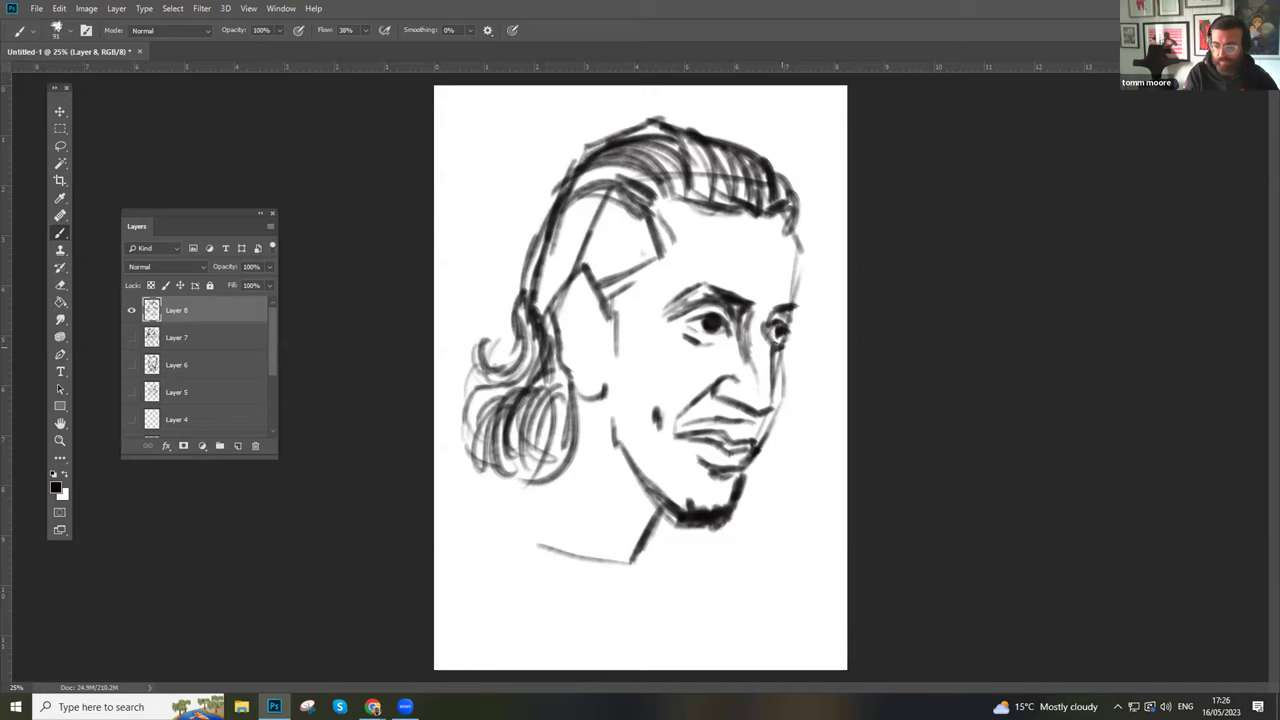
mouse_move(766, 350)
left_mouse_down()
mouse_move(775, 372)
mouse_move(756, 413)
left_mouse_up()
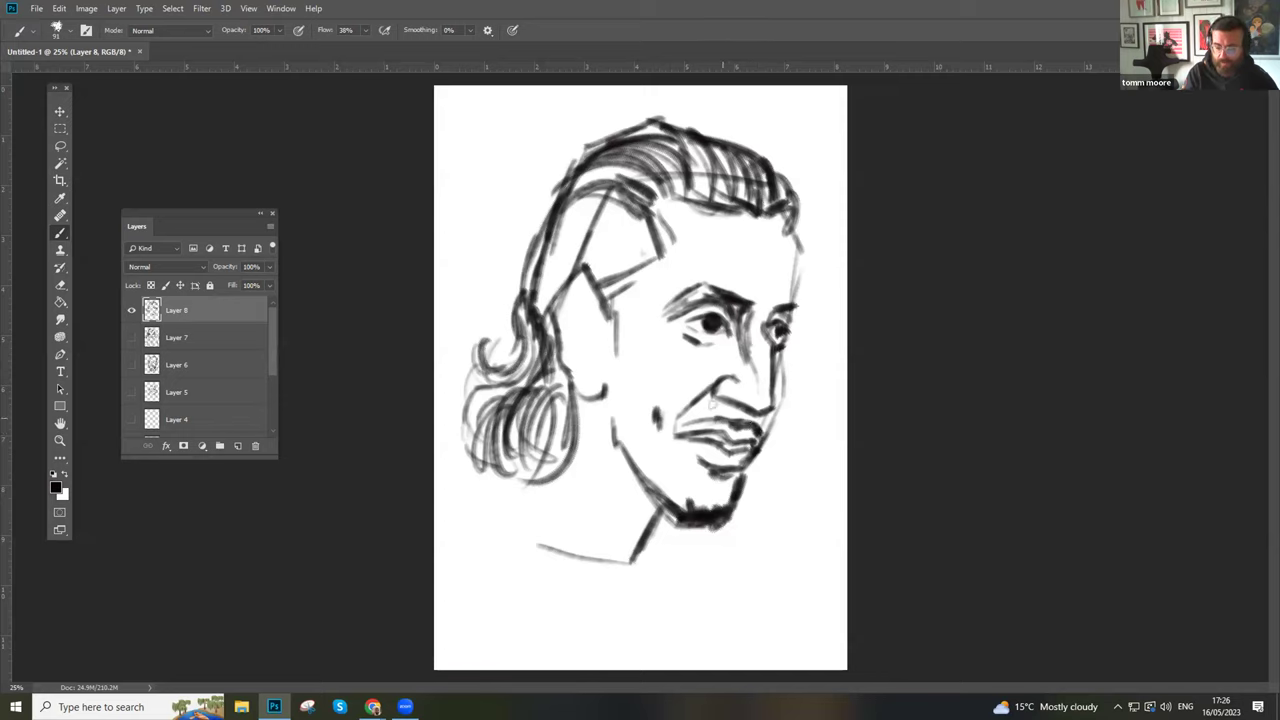
mouse_move(724, 403)
left_mouse_down()
mouse_move(738, 430)
mouse_move(752, 412)
mouse_move(738, 404)
mouse_move(742, 414)
mouse_move(770, 400)
mouse_move(766, 372)
left_mouse_up()
left_click_drag(764, 325, 778, 327)
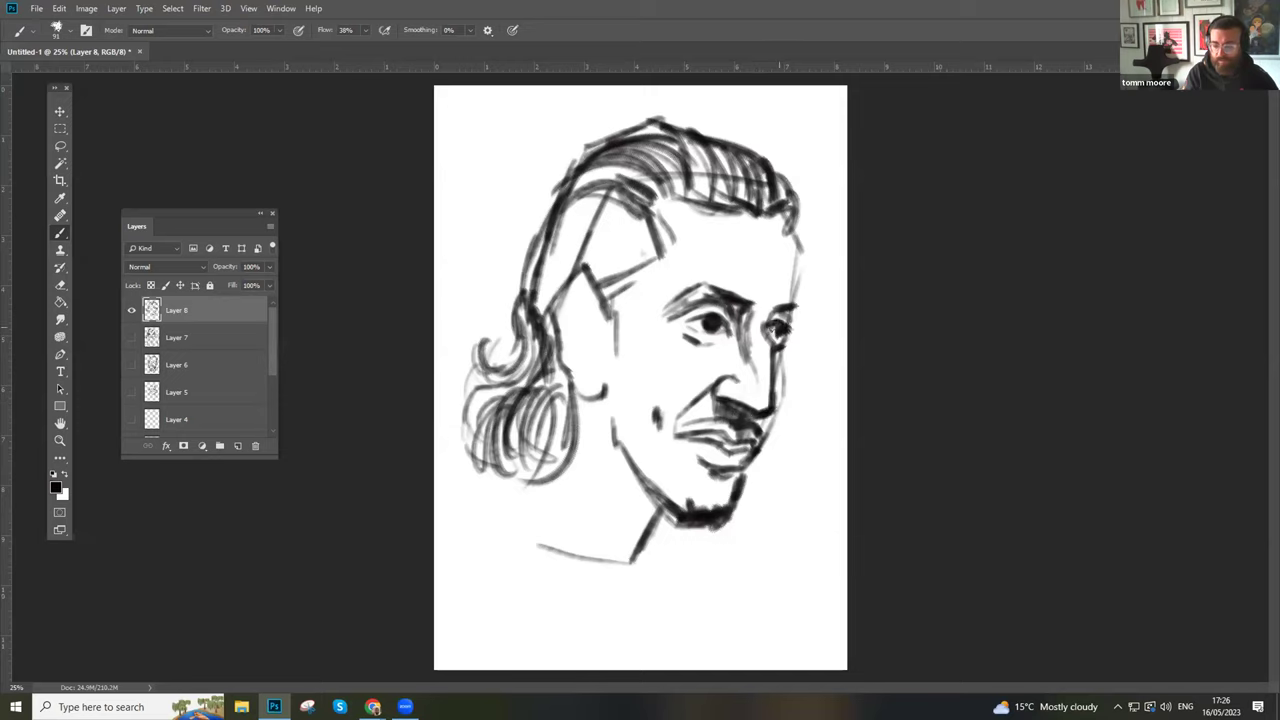
mouse_move(796, 310)
left_mouse_down()
mouse_move(789, 222)
mouse_move(783, 374)
mouse_move(745, 480)
left_mouse_up()
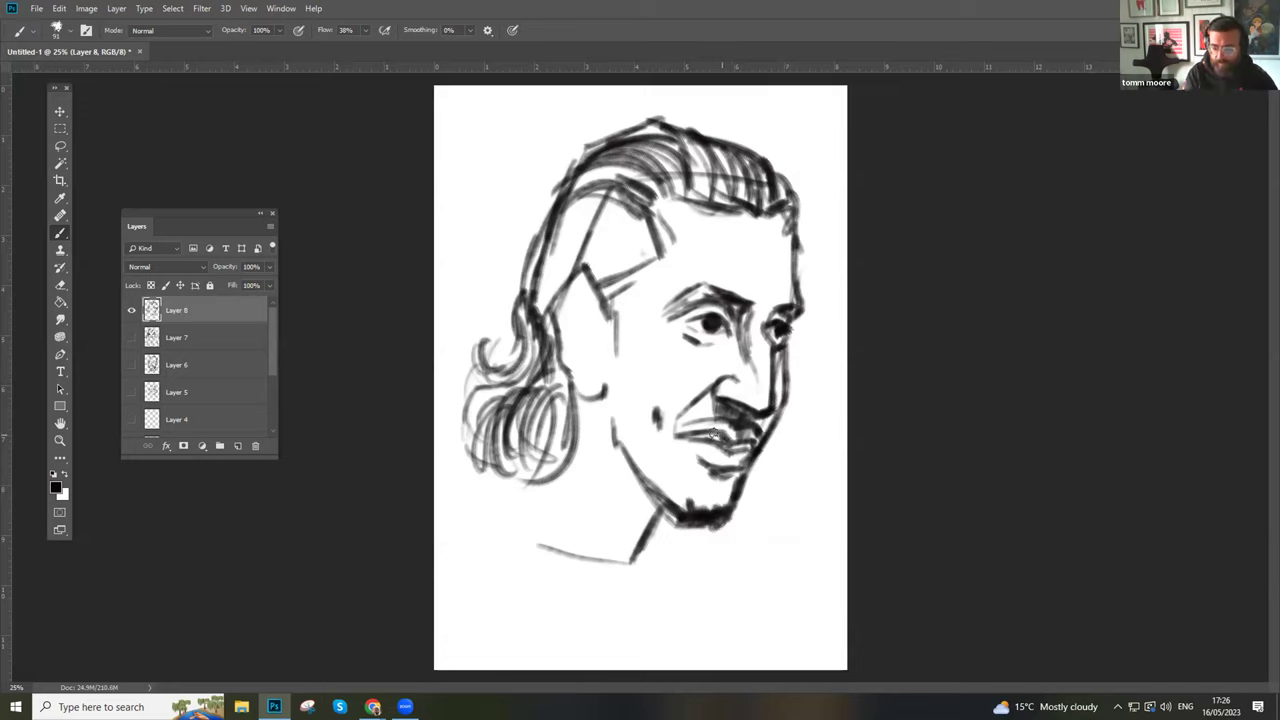
mouse_move(703, 455)
left_mouse_down()
mouse_move(732, 460)
mouse_move(706, 514)
mouse_move(670, 500)
left_mouse_up()
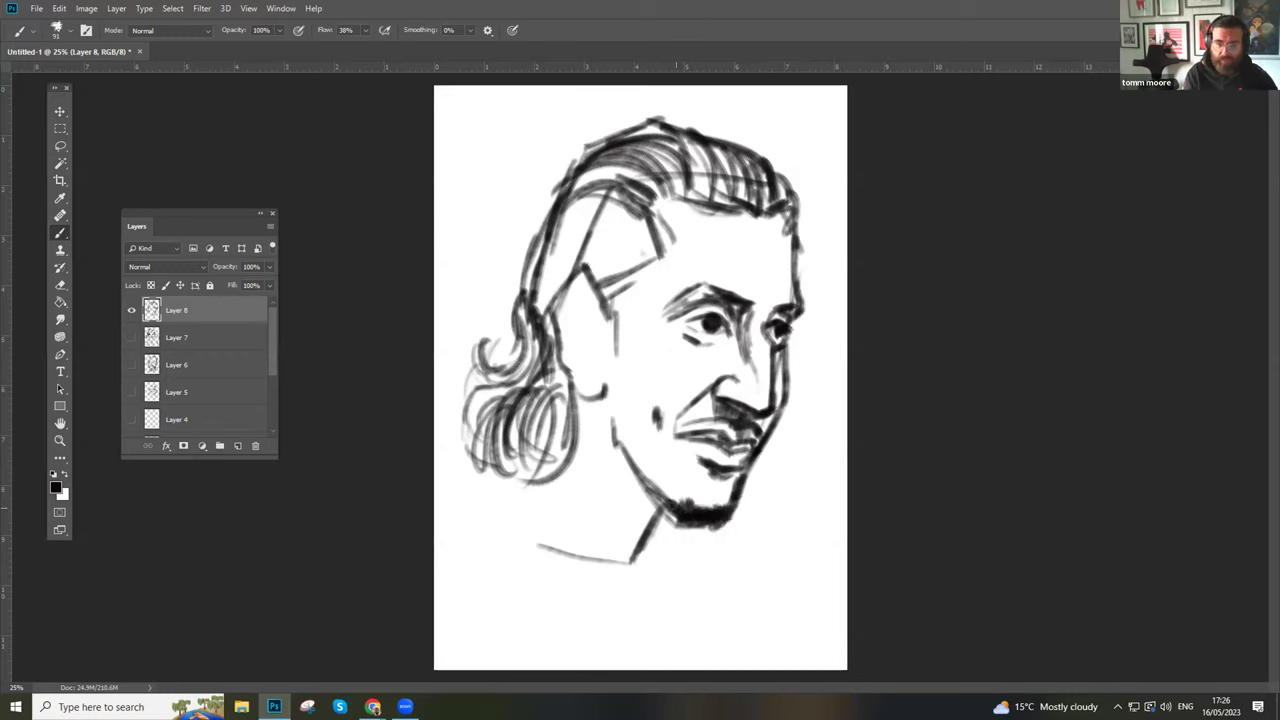
- Draw the inner ear with a round earring, then fill the side hair and darken the sideburn and jaw corner
mouse_move(586, 381)
left_mouse_down()
mouse_move(563, 318)
mouse_move(592, 304)
mouse_move(570, 288)
mouse_move(555, 309)
mouse_move(584, 272)
mouse_move(605, 282)
mouse_move(612, 266)
mouse_move(528, 250)
mouse_move(600, 230)
mouse_move(638, 252)
mouse_move(605, 228)
mouse_move(636, 235)
mouse_move(600, 202)
mouse_move(530, 238)
mouse_move(552, 168)
mouse_move(688, 100)
left_mouse_up()
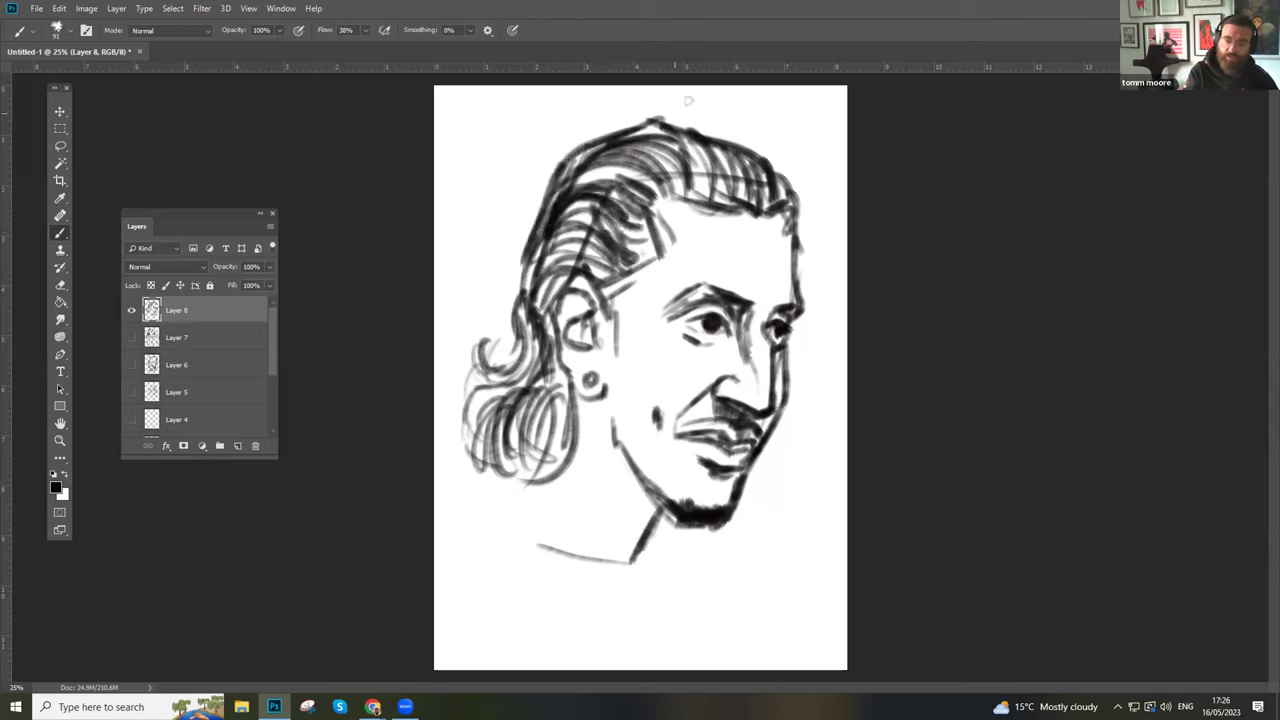
mouse_move(629, 136)
left_mouse_down()
mouse_move(668, 138)
mouse_move(704, 196)
mouse_move(700, 170)
left_mouse_up()
mouse_move(645, 232)
left_mouse_down()
mouse_move(630, 270)
mouse_move(650, 290)
mouse_move(612, 292)
mouse_move(608, 340)
mouse_move(628, 328)
left_mouse_up()
left_click_drag(602, 404, 614, 428)
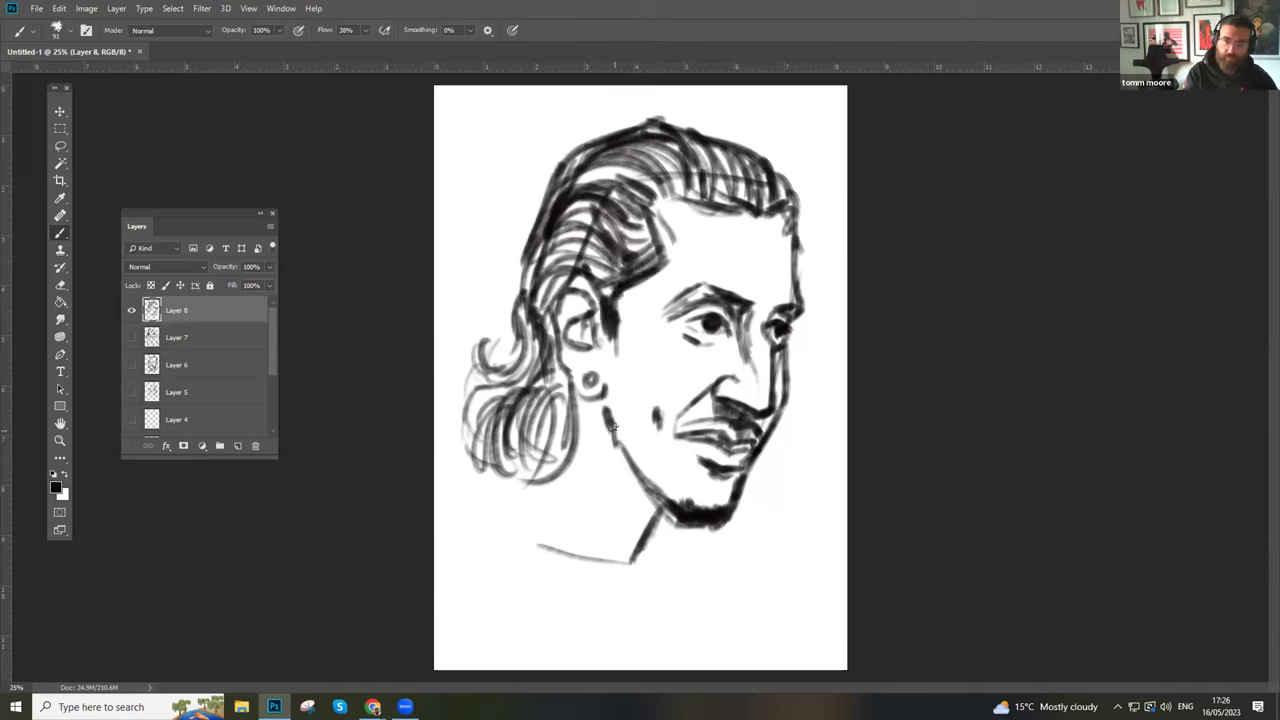
- Sketch the collar, garment neckline and shoulder lines below the neck
mouse_move(538, 477)
left_mouse_down()
mouse_move(490, 492)
mouse_move(666, 577)
mouse_move(636, 546)
mouse_move(669, 599)
mouse_move(600, 592)
left_mouse_up()
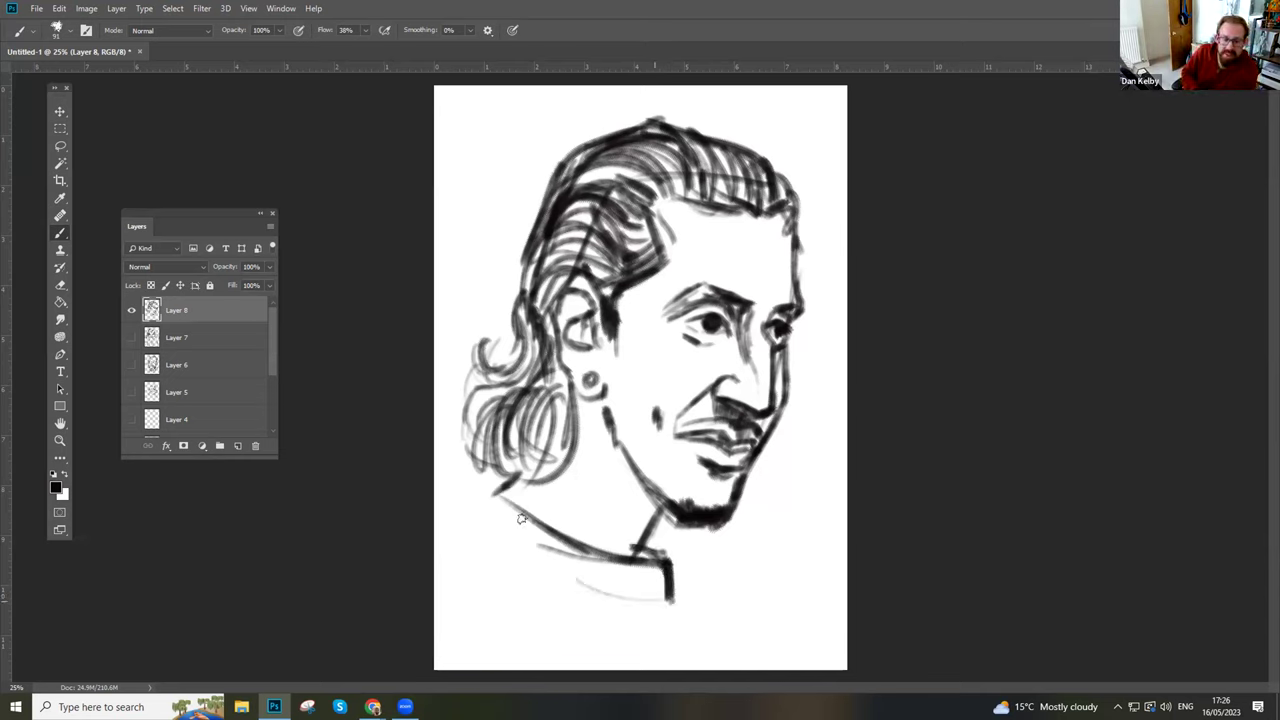
left_click_drag(520, 516, 668, 642)
mouse_move(664, 580)
left_mouse_down()
mouse_move(688, 640)
mouse_move(748, 632)
mouse_move(746, 644)
left_mouse_up()
left_click_drag(455, 497, 493, 481)
- Sharpen both eyes, darken the temple and front hair, and extend the hair outline above the crown
mouse_move(690, 338)
left_mouse_down()
mouse_move(704, 341)
mouse_move(682, 323)
mouse_move(704, 312)
left_mouse_up()
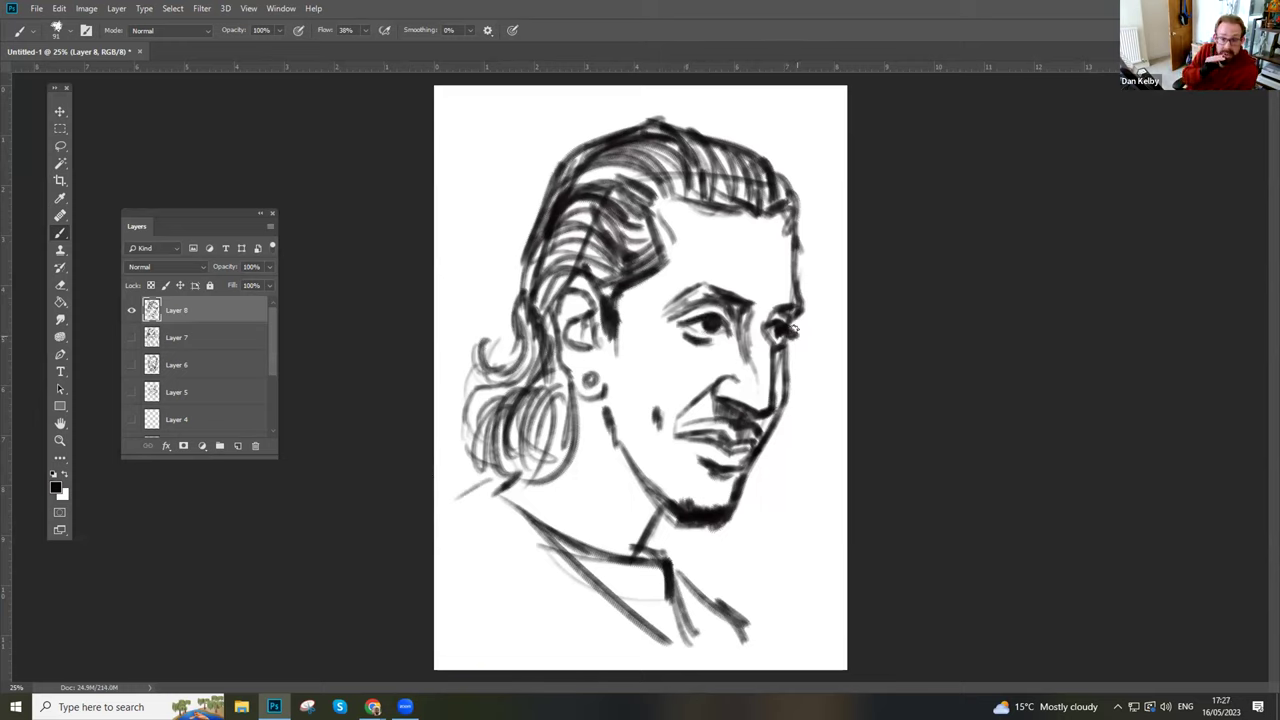
mouse_move(726, 325)
left_mouse_down()
mouse_move(744, 310)
mouse_move(748, 322)
mouse_move(734, 295)
left_mouse_up()
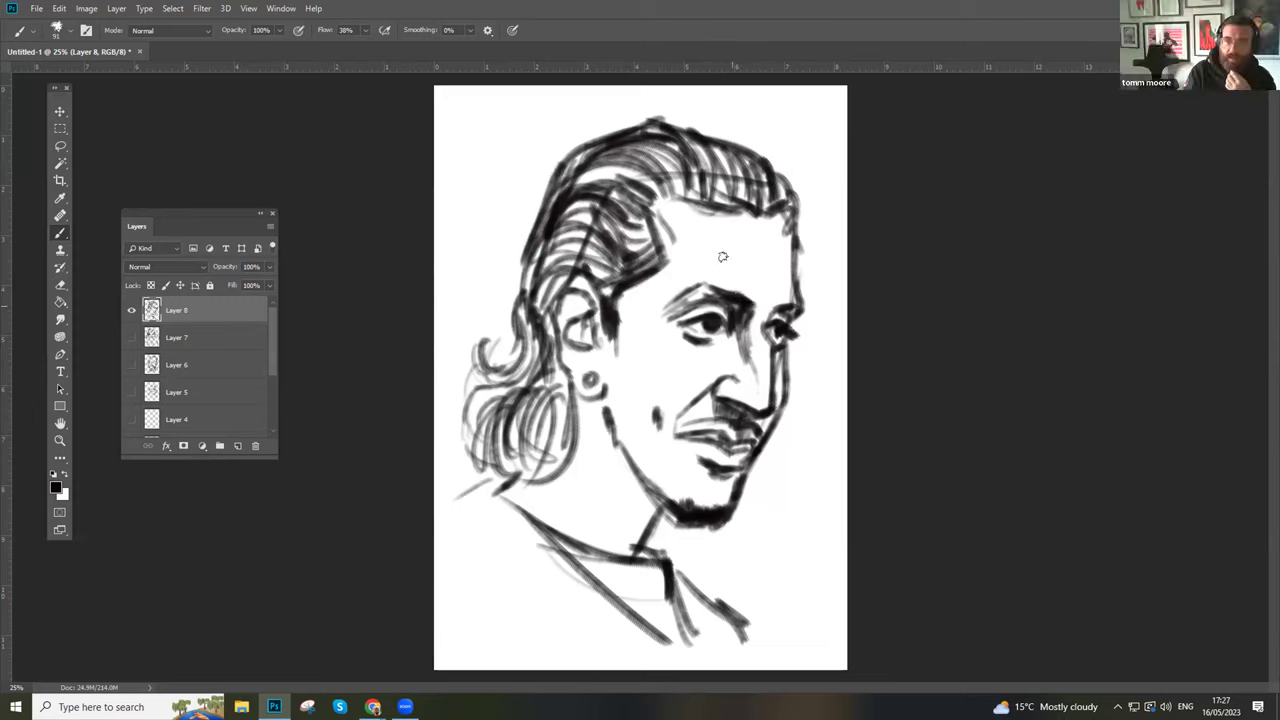
mouse_move(670, 235)
left_mouse_down()
mouse_move(656, 248)
mouse_move(636, 226)
mouse_move(646, 218)
mouse_move(668, 250)
mouse_move(555, 300)
mouse_move(548, 270)
mouse_move(538, 286)
mouse_move(590, 264)
mouse_move(560, 250)
mouse_move(566, 230)
mouse_move(605, 212)
mouse_move(626, 234)
mouse_move(620, 196)
mouse_move(632, 207)
mouse_move(606, 190)
mouse_move(768, 162)
mouse_move(725, 193)
mouse_move(690, 138)
mouse_move(726, 198)
mouse_move(695, 116)
mouse_move(735, 158)
left_mouse_up()
mouse_move(694, 115)
left_mouse_down()
mouse_move(772, 172)
mouse_move(750, 140)
mouse_move(776, 200)
mouse_move(785, 168)
mouse_move(793, 180)
left_mouse_up()
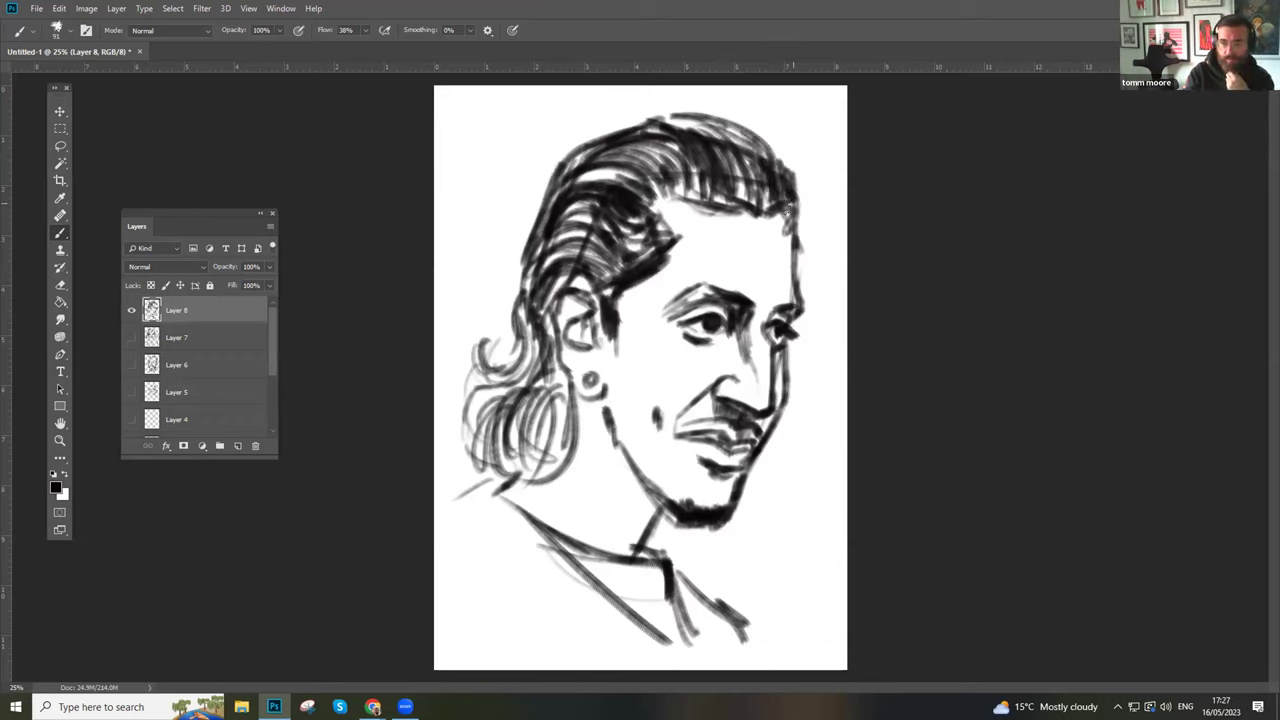
- Thicken the far edge of the forehead and reshape both eyebrows with heavier strokes
mouse_move(794, 260)
left_mouse_down()
mouse_move(801, 292)
mouse_move(796, 222)
mouse_move(795, 290)
left_mouse_up()
mouse_move(800, 322)
left_mouse_down()
mouse_move(795, 296)
mouse_move(754, 305)
left_mouse_up()
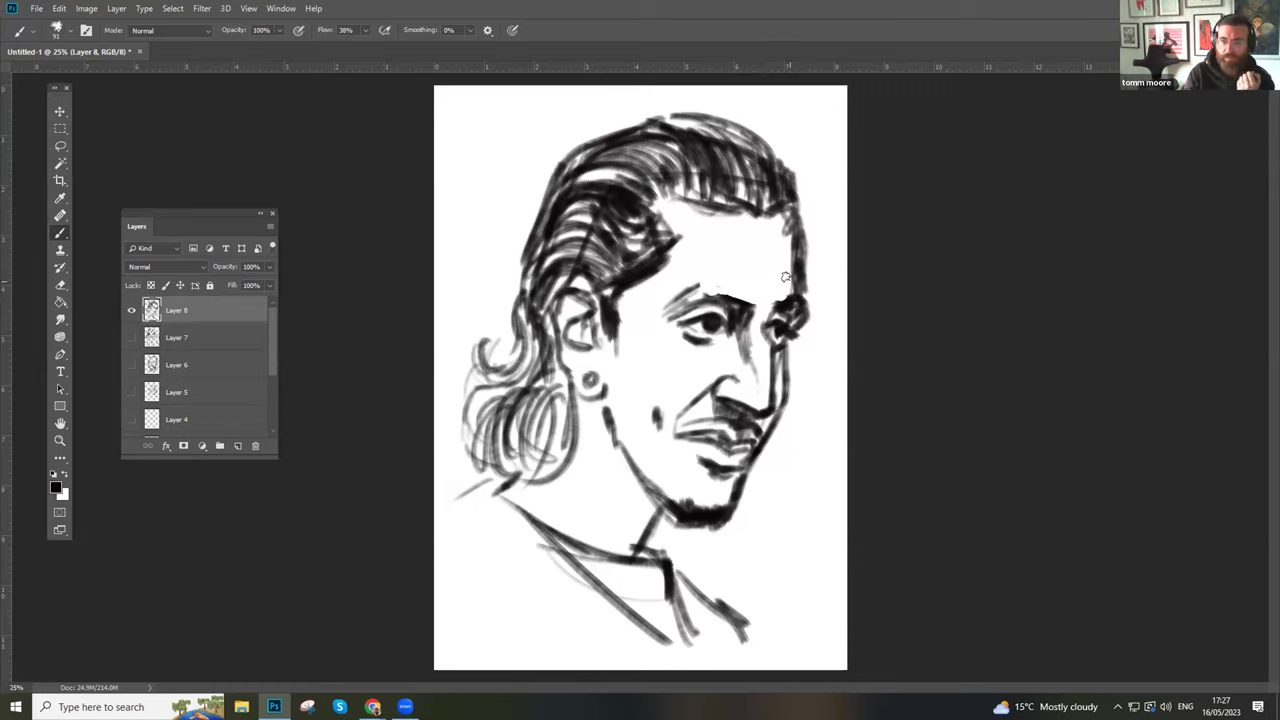
left_click_drag(712, 289, 756, 300)
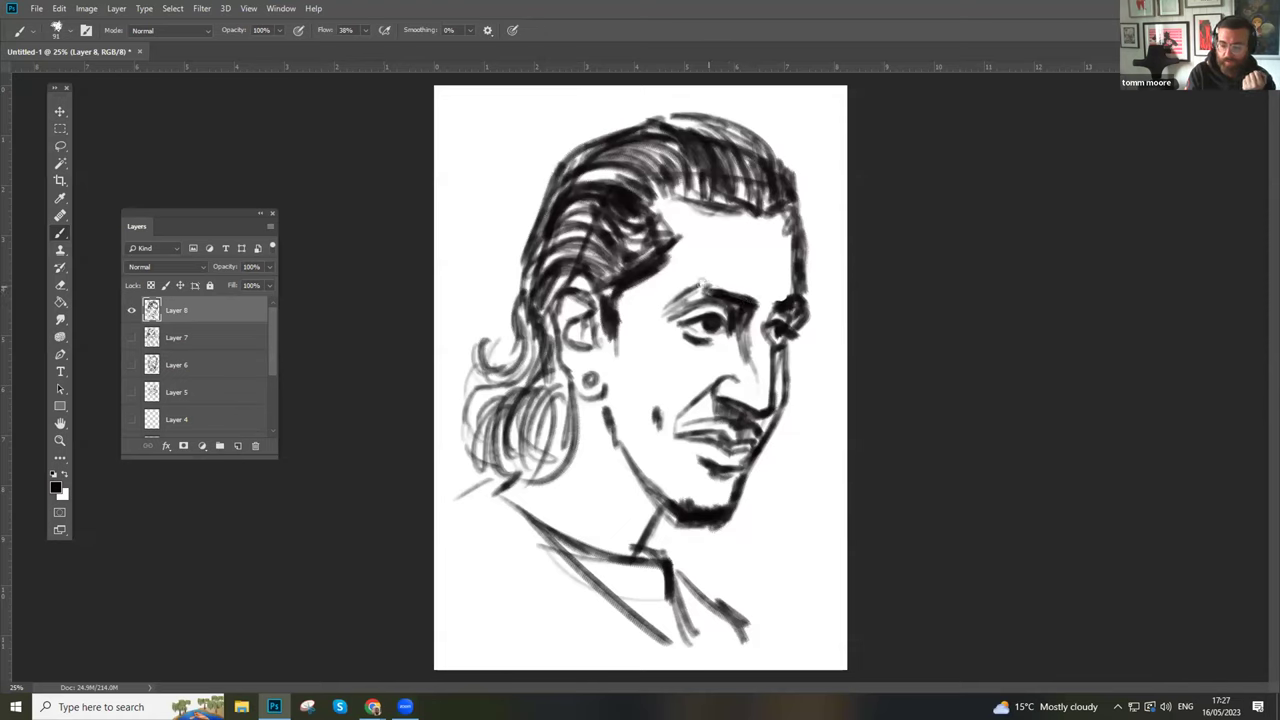
- Fill the curls behind the neck with dark strands and thicken the hair outline up the back of the head
mouse_move(700, 205)
left_mouse_down()
mouse_move(619, 189)
mouse_move(580, 170)
mouse_move(614, 168)
left_mouse_up()
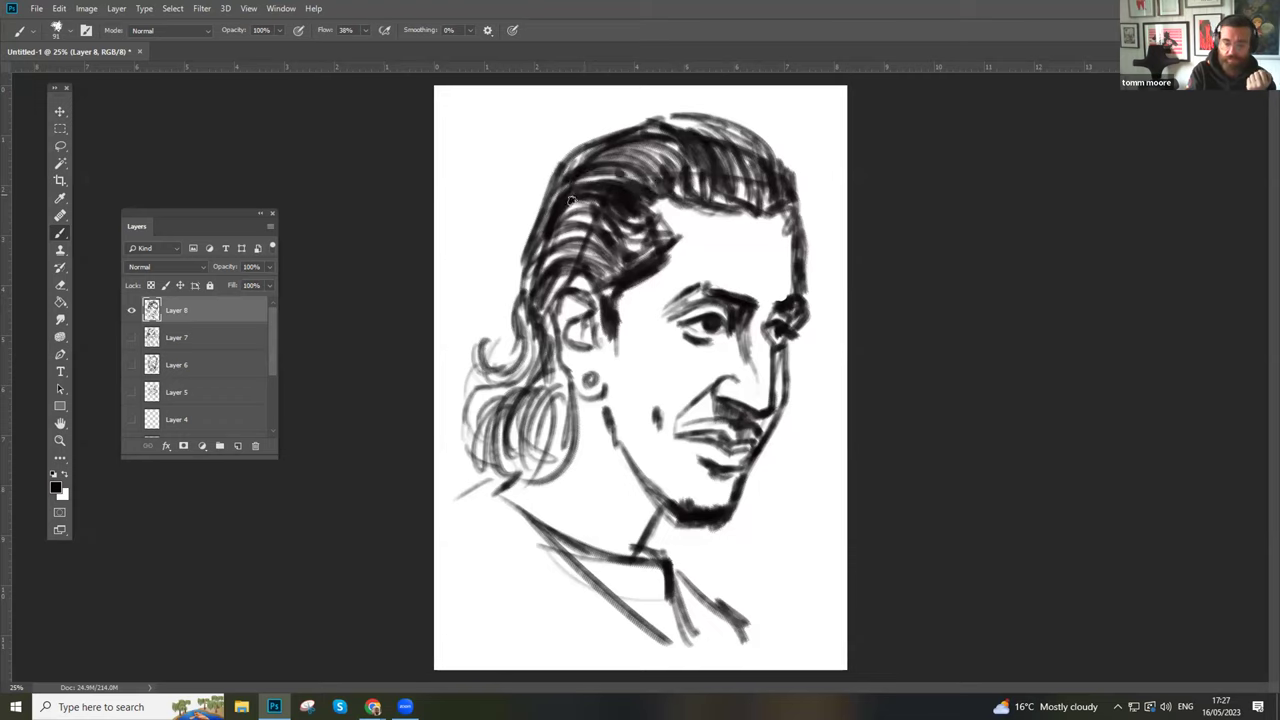
mouse_move(552, 360)
left_mouse_down()
mouse_move(556, 345)
mouse_move(582, 412)
mouse_move(563, 404)
mouse_move(556, 442)
mouse_move(515, 485)
left_mouse_up()
left_click_drag(560, 366, 536, 476)
left_click_drag(566, 388, 530, 496)
left_click_drag(534, 332, 502, 434)
mouse_move(548, 370)
left_mouse_down()
mouse_move(510, 462)
mouse_move(526, 472)
mouse_move(502, 490)
left_mouse_up()
left_click_drag(518, 438, 504, 466)
mouse_move(490, 422)
left_mouse_down()
mouse_move(510, 482)
mouse_move(462, 456)
mouse_move(462, 470)
mouse_move(468, 424)
mouse_move(470, 476)
mouse_move(490, 428)
left_mouse_up()
mouse_move(514, 382)
left_mouse_down()
mouse_move(496, 410)
mouse_move(472, 390)
left_mouse_up()
left_click_drag(508, 384, 500, 398)
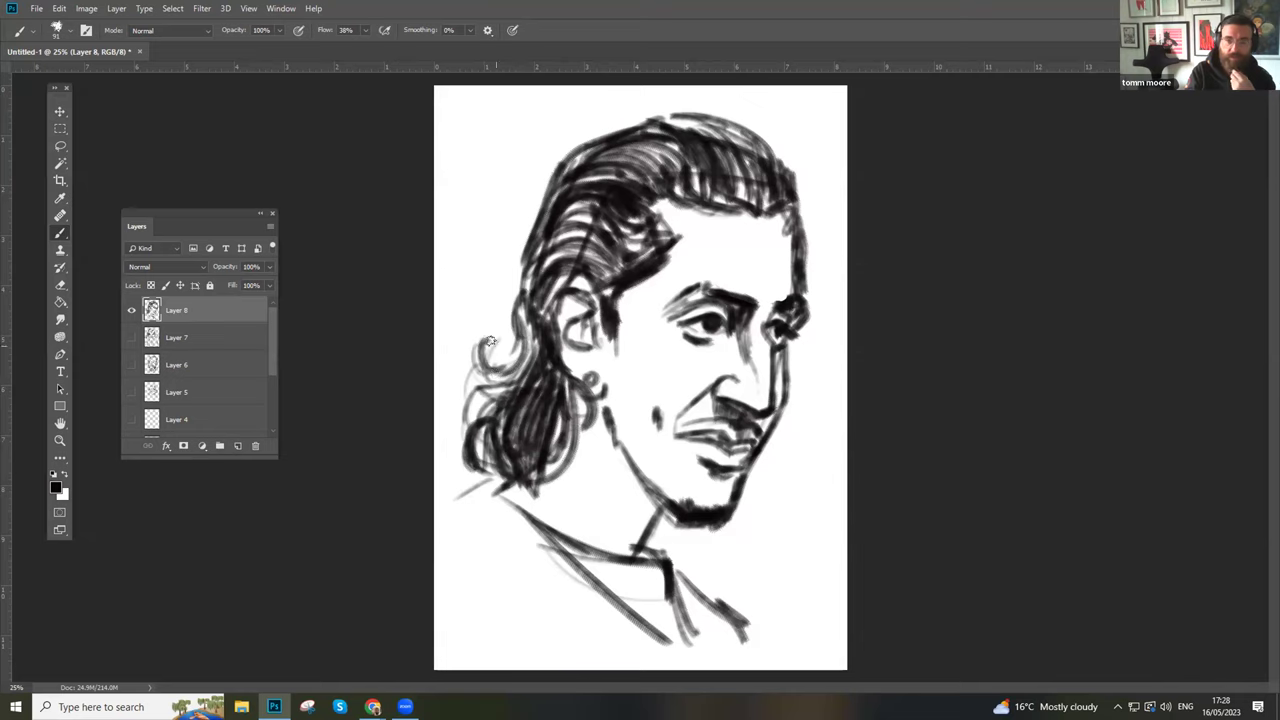
mouse_move(505, 348)
left_mouse_down()
mouse_move(478, 360)
mouse_move(506, 344)
mouse_move(532, 226)
left_mouse_up()
left_click_drag(501, 298, 568, 148)
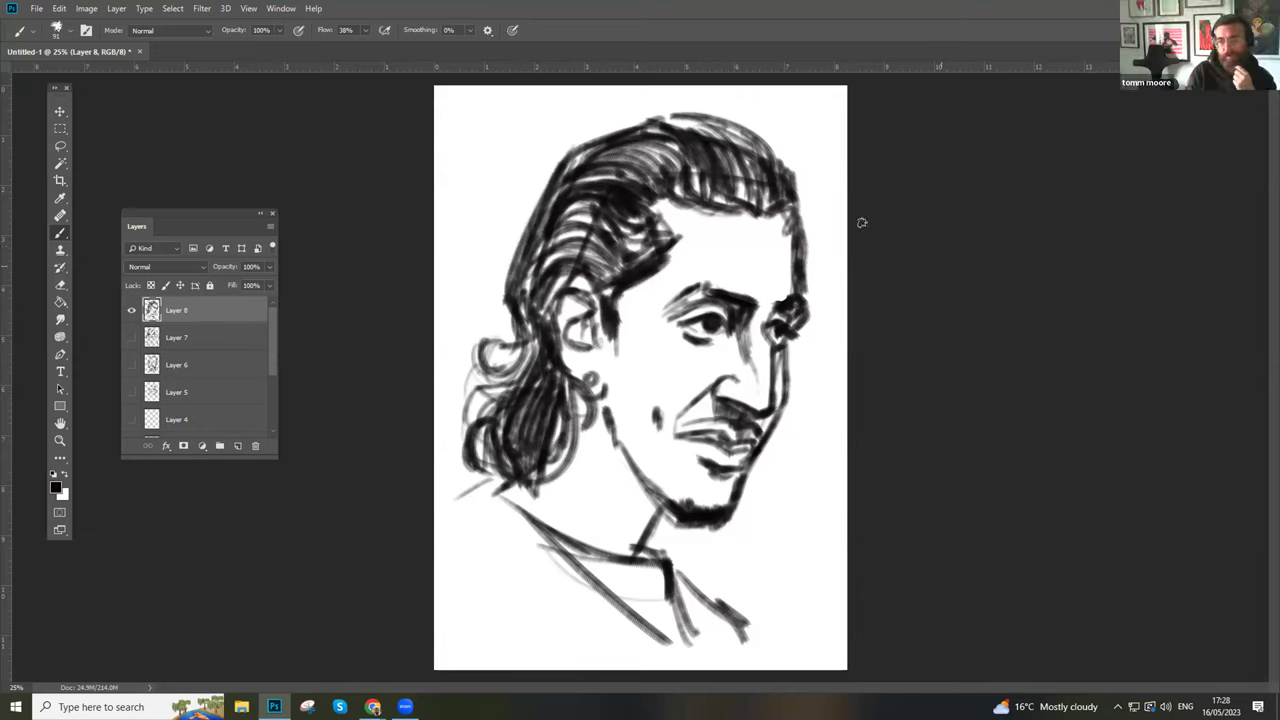
- Trim and redraw the top hair outline from the crown to the forehead, and clean up the forehead's far edge
mouse_move(676, 125)
left_mouse_down()
mouse_move(768, 160)
mouse_move(722, 120)
left_mouse_up()
key("ctrl+z")
key("ctrl+z")
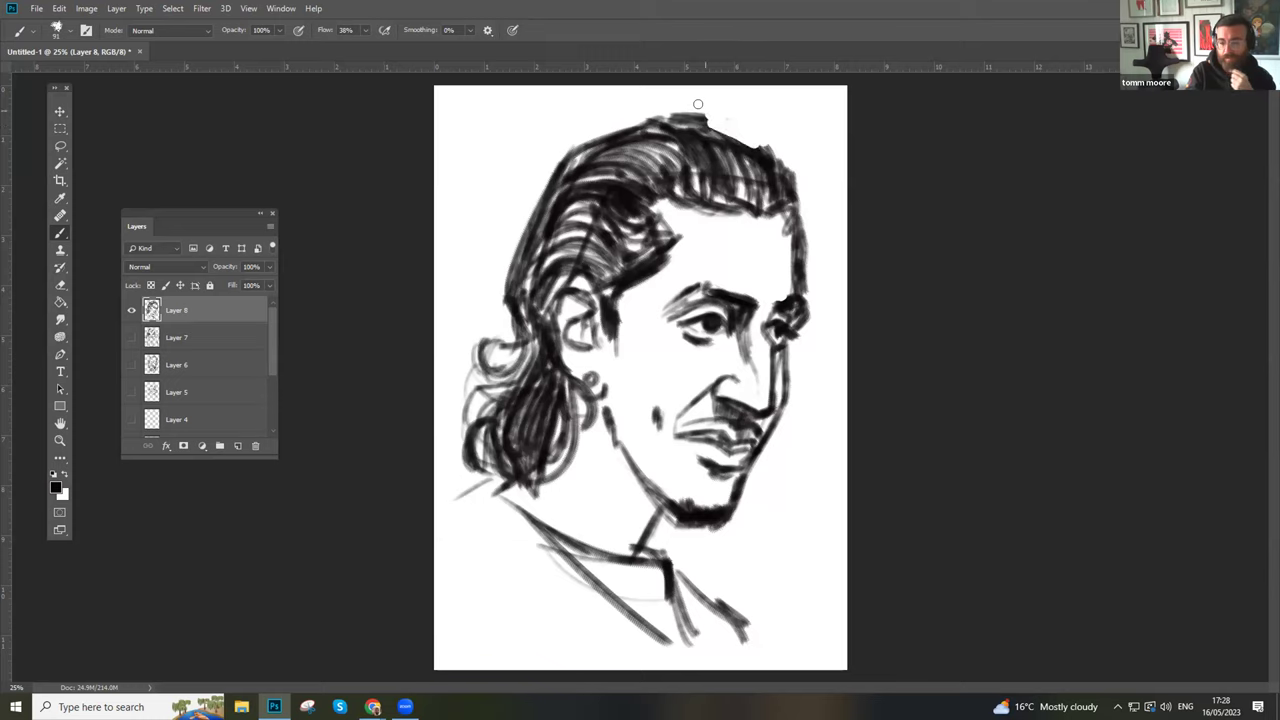
key("ctrl+z")
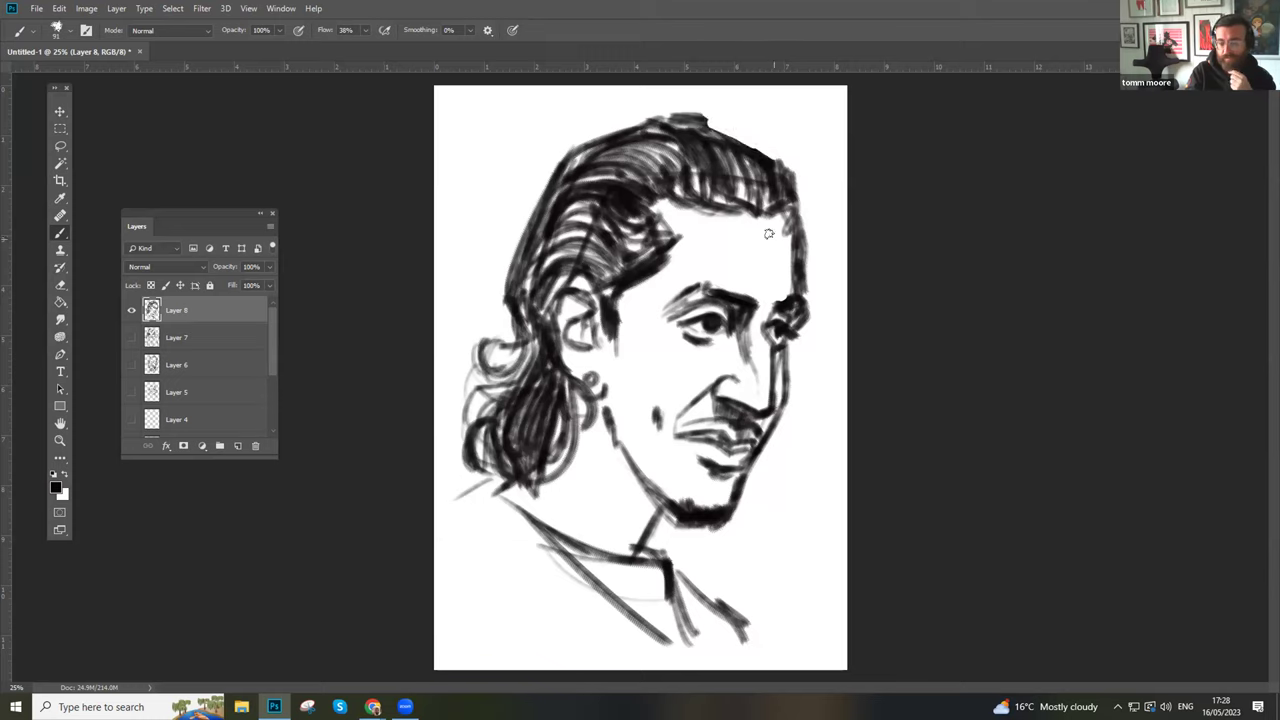
mouse_move(700, 118)
left_mouse_down()
mouse_move(745, 137)
mouse_move(705, 123)
mouse_move(774, 172)
mouse_move(745, 200)
mouse_move(755, 173)
mouse_move(794, 210)
left_mouse_up()
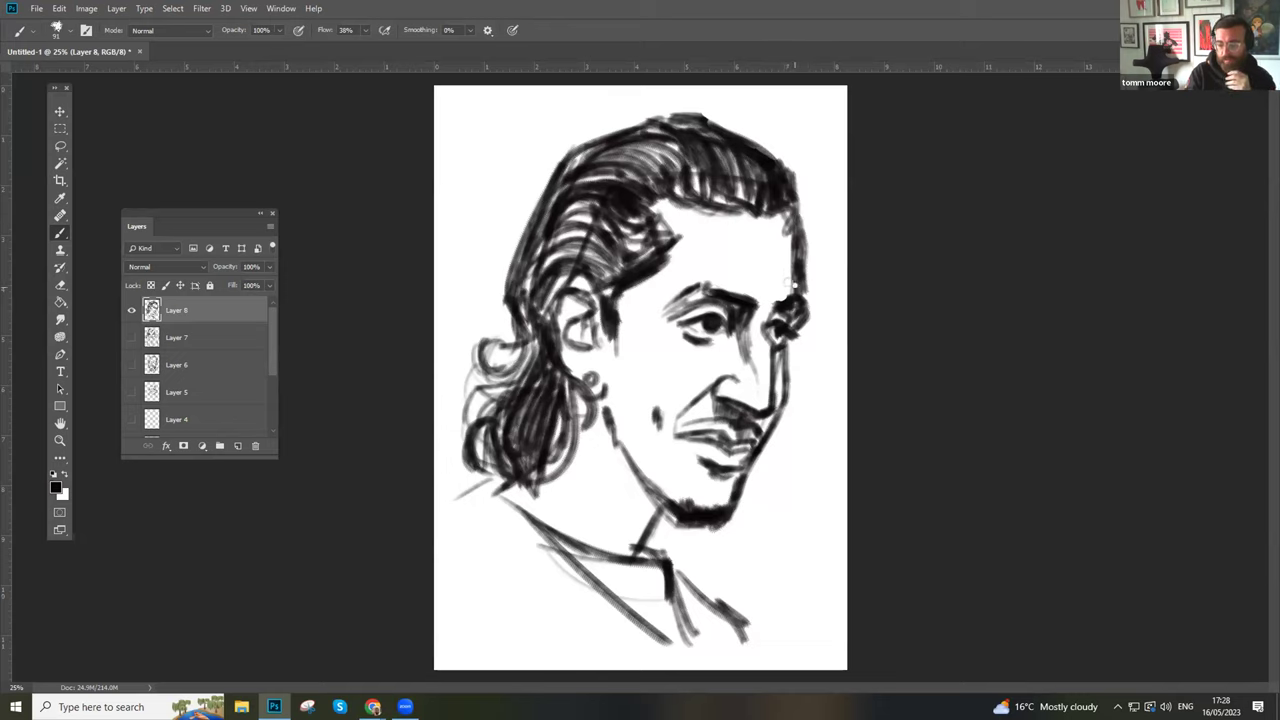
mouse_move(788, 226)
left_mouse_down()
mouse_move(798, 294)
mouse_move(790, 286)
left_mouse_up()
mouse_move(784, 214)
left_mouse_down()
mouse_move(756, 209)
mouse_move(756, 239)
mouse_move(800, 268)
mouse_move(801, 291)
left_mouse_up()
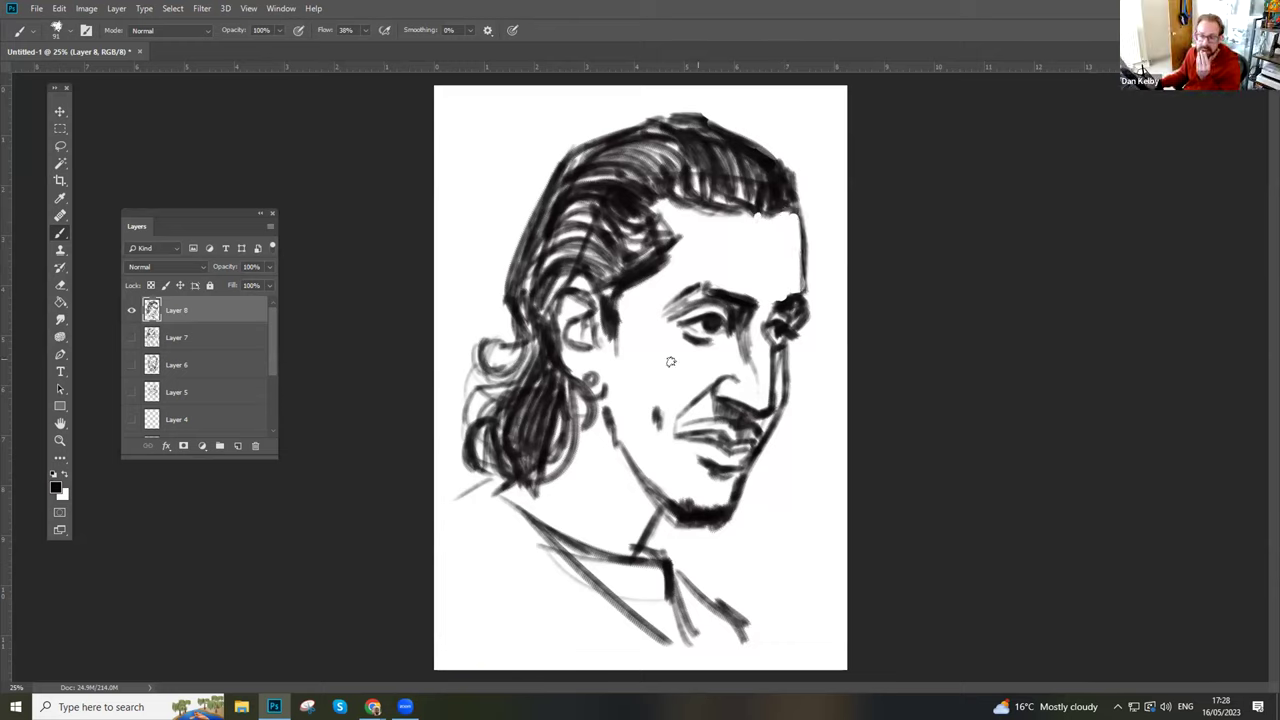
- Hide Layer 8 and add a new layer above it for the next portrait
left_click(131, 310)
left_click(237, 446)
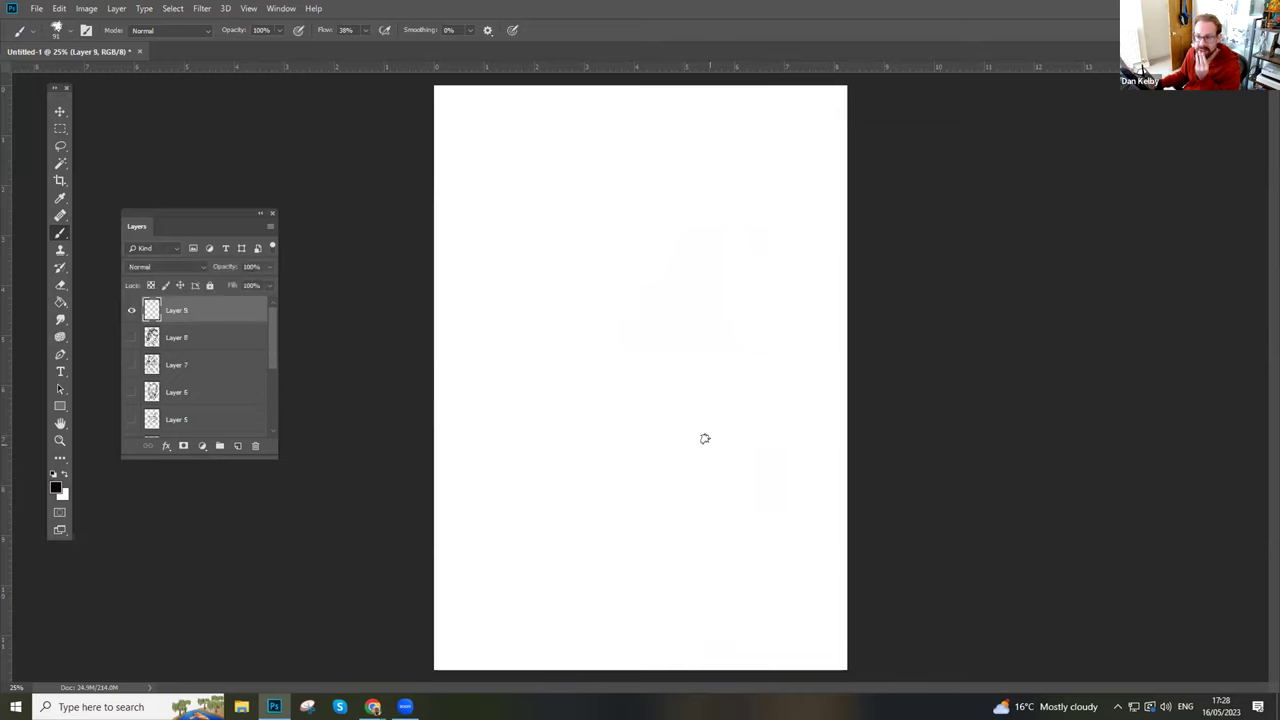
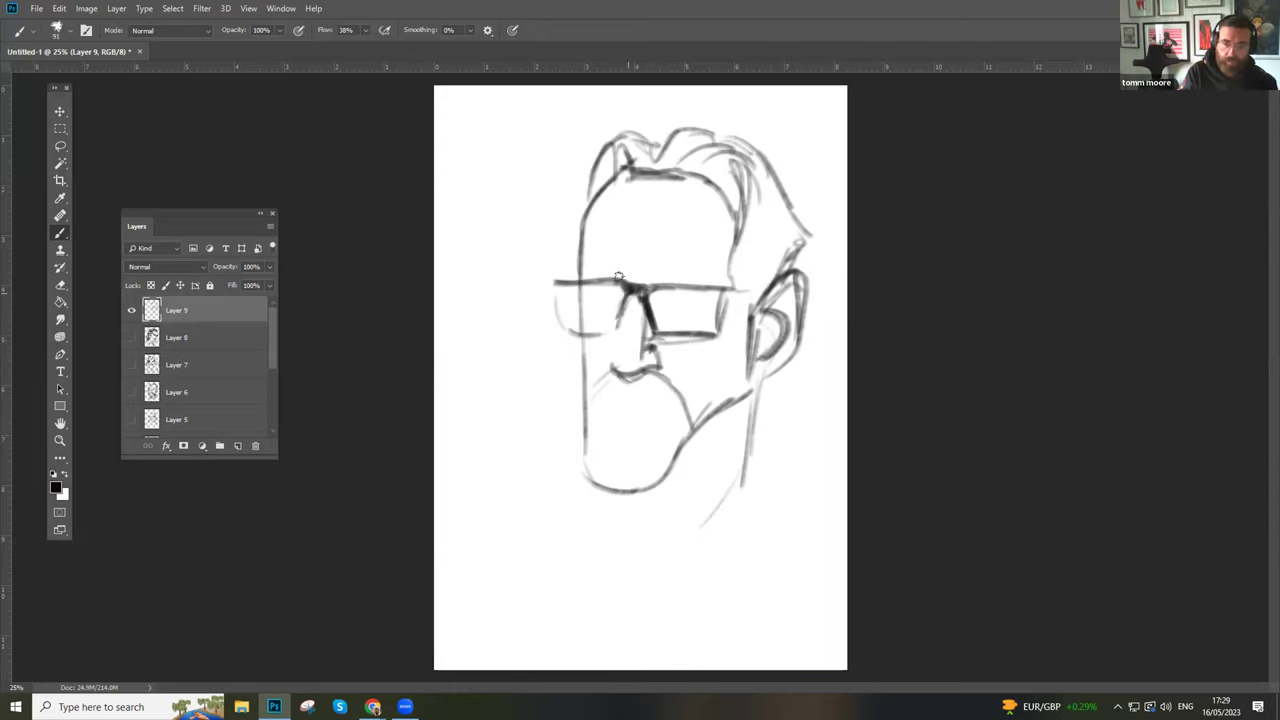
- Build up the bespectacled face with a drooping moustache outline, eyebrows, dark pupils and a thick glasses frame with its arm
mouse_move(775, 307)
left_mouse_down()
mouse_move(800, 310)
mouse_move(744, 364)
mouse_move(744, 342)
mouse_move(700, 428)
mouse_move(667, 438)
mouse_move(604, 372)
mouse_move(582, 410)
mouse_move(668, 392)
mouse_move(590, 402)
mouse_move(662, 422)
mouse_move(669, 390)
mouse_move(656, 366)
mouse_move(607, 362)
mouse_move(622, 374)
mouse_move(662, 362)
left_mouse_up()
mouse_move(660, 288)
left_mouse_down()
mouse_move(688, 293)
mouse_move(664, 272)
mouse_move(701, 270)
left_mouse_up()
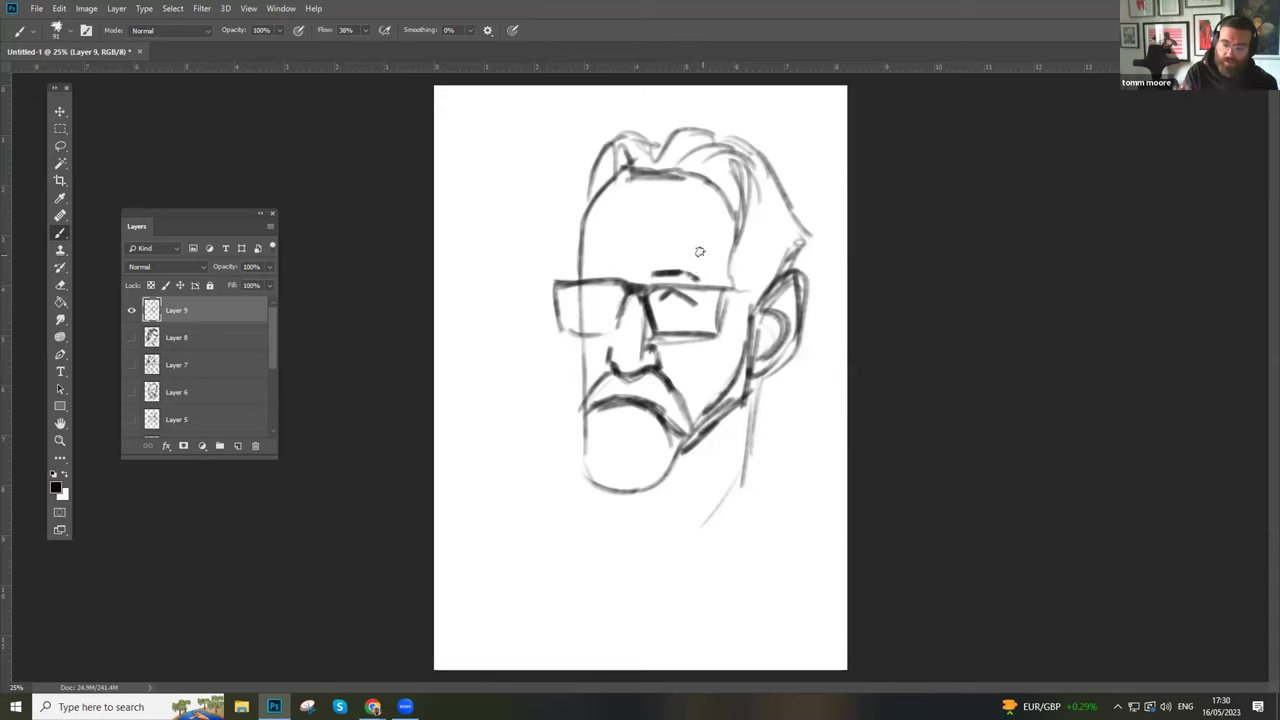
mouse_move(617, 267)
left_mouse_down()
mouse_move(590, 271)
mouse_move(613, 293)
mouse_move(588, 299)
left_mouse_up()
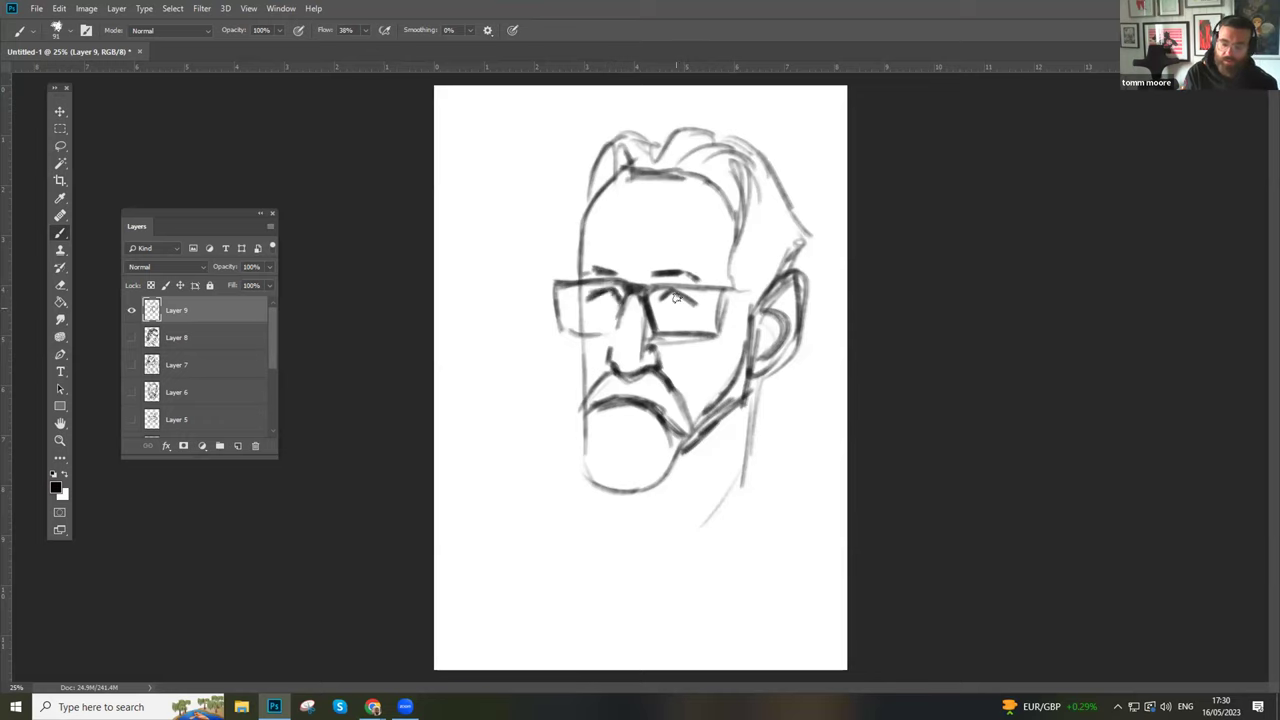
left_click_drag(564, 298, 556, 326)
mouse_move(765, 283)
left_mouse_down()
mouse_move(722, 294)
mouse_move(715, 330)
mouse_move(652, 283)
mouse_move(550, 281)
mouse_move(598, 332)
mouse_move(626, 332)
left_mouse_up()
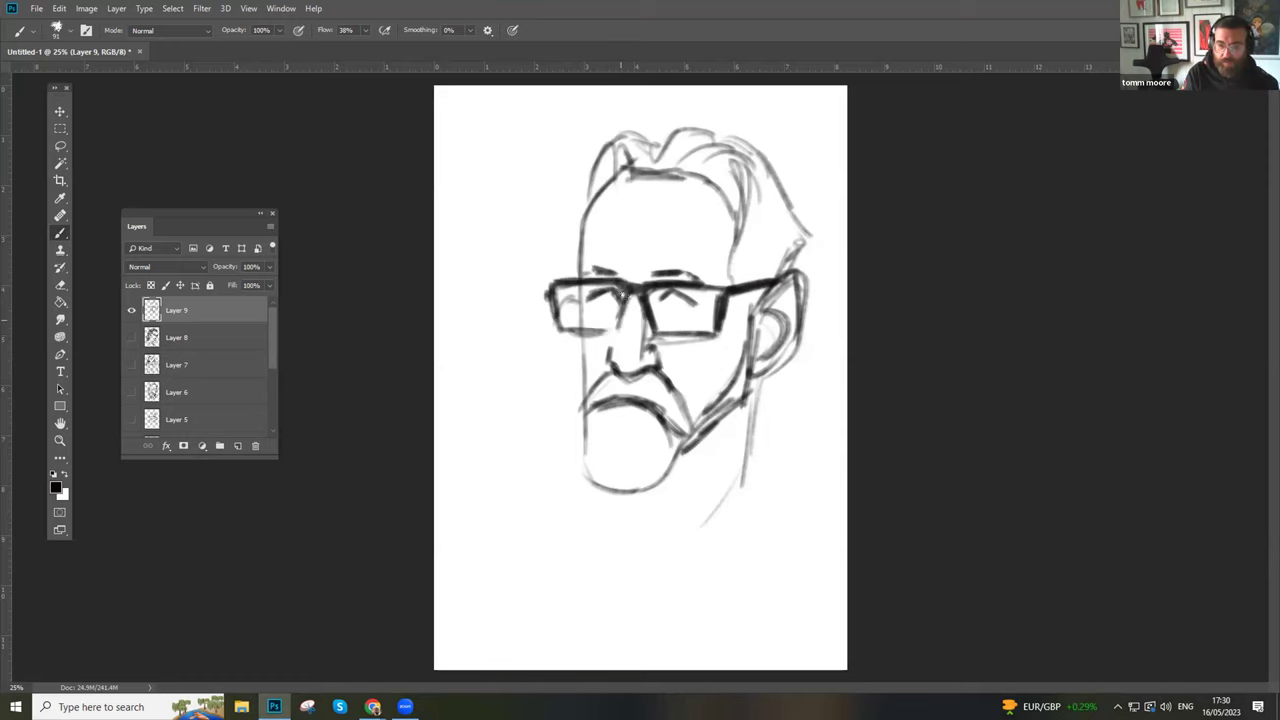
left_click_drag(600, 290, 612, 302)
left_click_drag(664, 288, 679, 298)
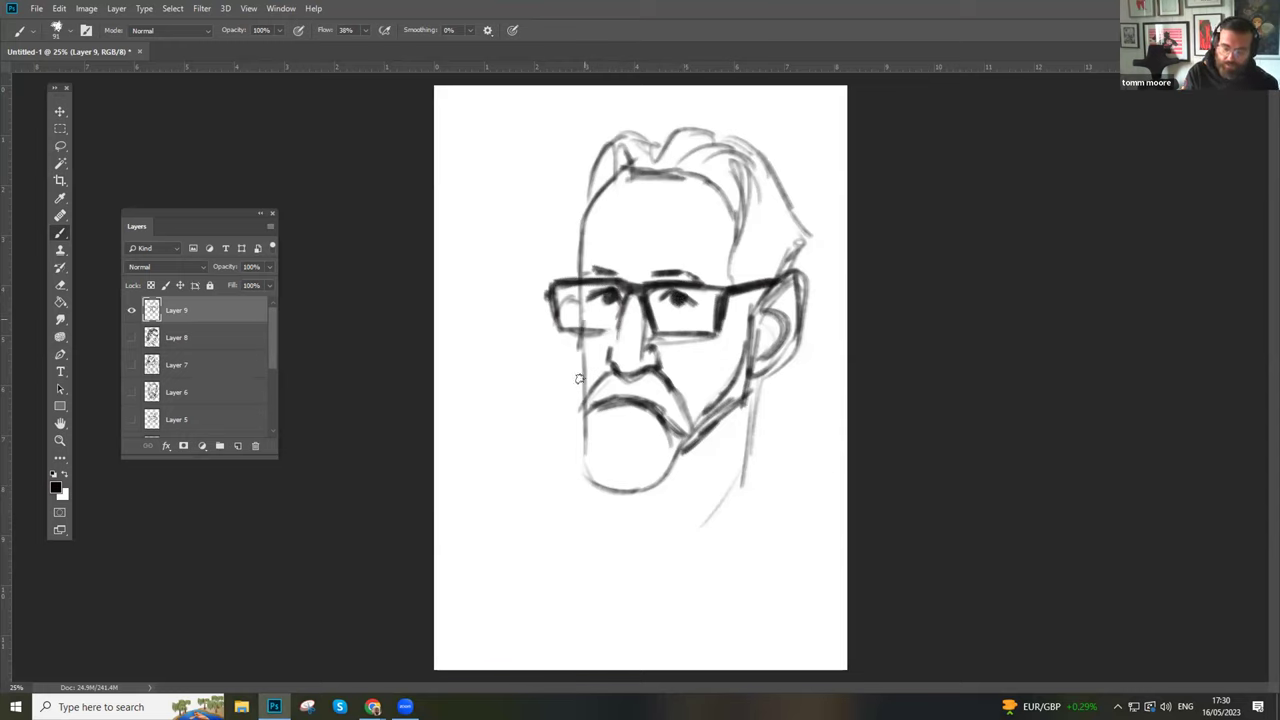
- Thicken the beard outline, shade the wavy hair around the head and darken the near eyebrow
left_click_drag(606, 478, 678, 474)
mouse_move(600, 482)
left_mouse_down()
mouse_move(590, 432)
mouse_move(588, 478)
mouse_move(644, 486)
mouse_move(680, 446)
left_mouse_up()
mouse_move(690, 168)
left_mouse_down()
mouse_move(748, 176)
mouse_move(684, 132)
mouse_move(644, 158)
mouse_move(676, 122)
mouse_move(636, 150)
mouse_move(640, 130)
mouse_move(584, 204)
mouse_move(584, 192)
mouse_move(572, 262)
mouse_move(600, 148)
mouse_move(764, 150)
mouse_move(714, 165)
mouse_move(752, 220)
mouse_move(750, 266)
mouse_move(774, 272)
mouse_move(750, 262)
mouse_move(802, 240)
mouse_move(776, 218)
mouse_move(783, 229)
left_mouse_up()
left_click_drag(750, 152, 787, 191)
mouse_move(740, 140)
left_mouse_down()
mouse_move(801, 205)
mouse_move(807, 242)
mouse_move(774, 250)
mouse_move(730, 156)
left_mouse_up()
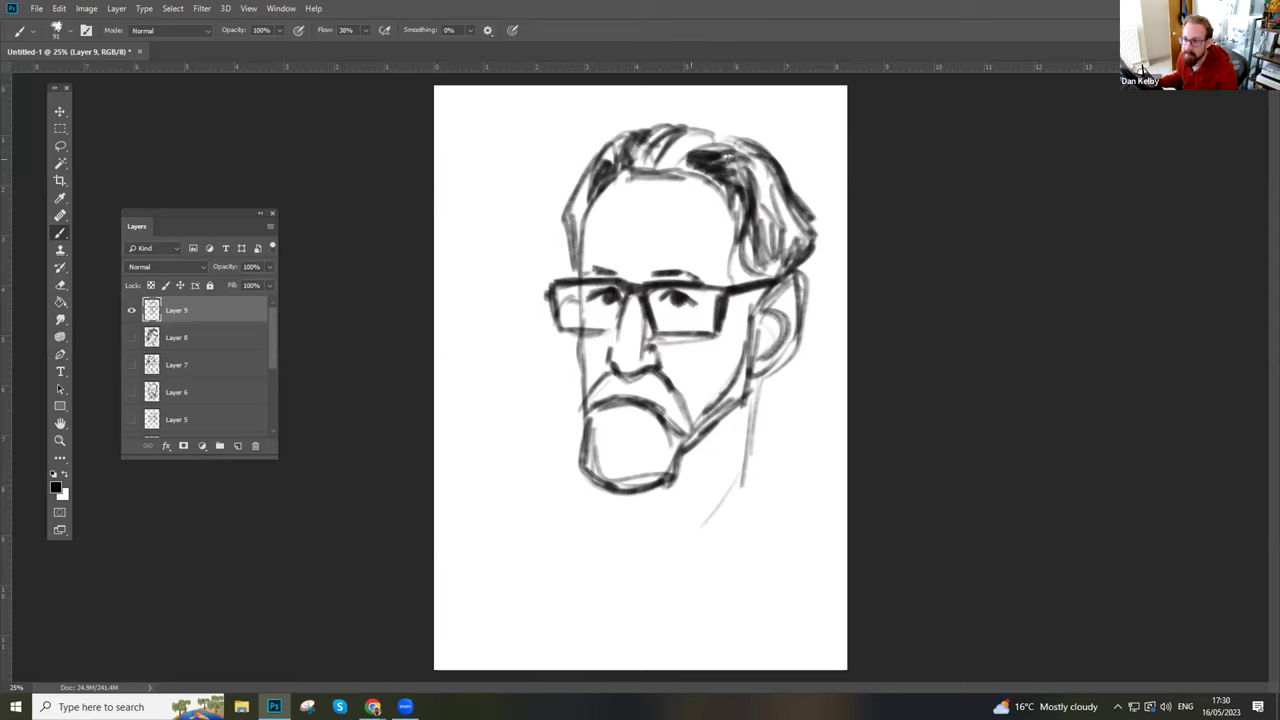
mouse_move(670, 264)
left_mouse_down()
mouse_move(698, 262)
mouse_move(656, 277)
left_mouse_up()
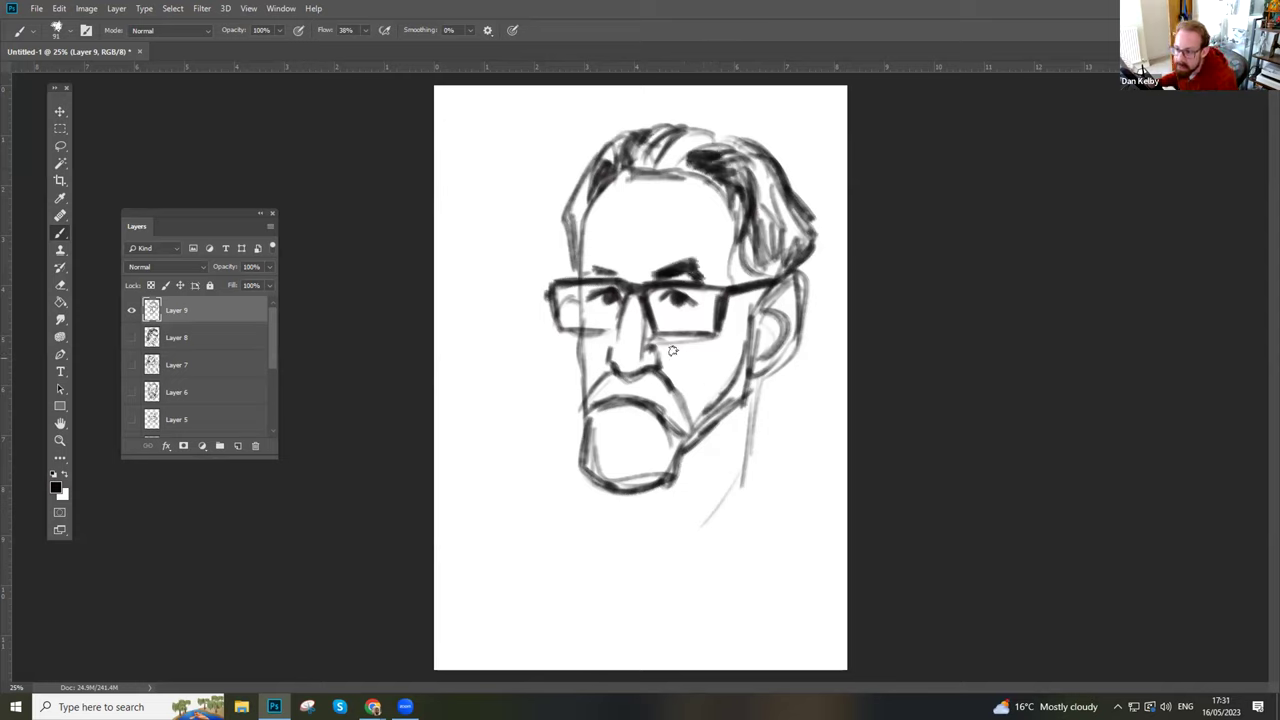
- Fill the moustache and beard with dense dark strokes, leaving the lower lip area light
mouse_move(676, 381)
left_mouse_down()
mouse_move(689, 423)
mouse_move(649, 376)
mouse_move(640, 395)
mouse_move(633, 371)
mouse_move(623, 391)
mouse_move(608, 369)
mouse_move(591, 400)
mouse_move(582, 382)
mouse_move(580, 424)
left_mouse_up()
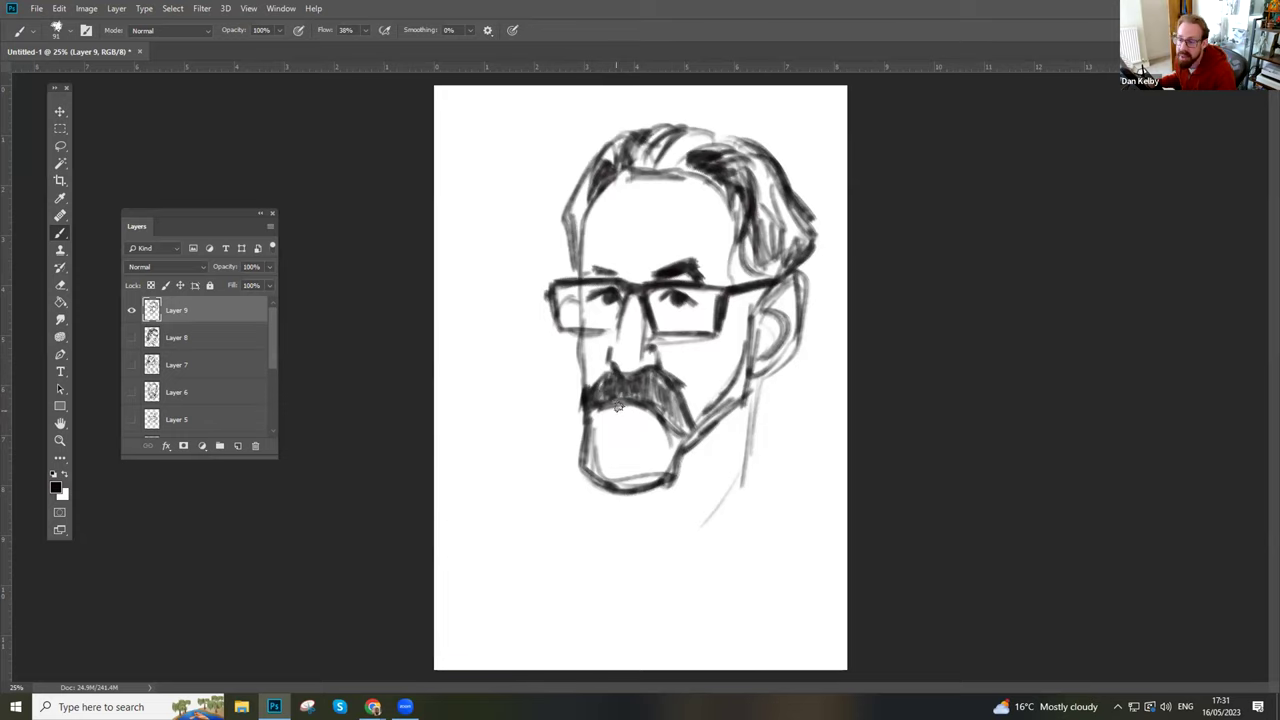
mouse_move(626, 408)
left_mouse_down()
mouse_move(595, 413)
mouse_move(654, 417)
mouse_move(602, 444)
mouse_move(630, 453)
mouse_move(628, 475)
mouse_move(653, 437)
mouse_move(661, 470)
mouse_move(667, 415)
mouse_move(686, 427)
mouse_move(713, 400)
mouse_move(701, 417)
mouse_move(707, 507)
mouse_move(680, 560)
left_mouse_up()
- Draw the neck lines with a curved collar at the throat, and darken the hair from the crown to the ear
left_click_drag(627, 497, 655, 574)
left_click_drag(636, 521, 702, 528)
mouse_move(680, 132)
left_mouse_down()
mouse_move(661, 161)
mouse_move(668, 136)
mouse_move(736, 129)
mouse_move(758, 178)
mouse_move(772, 215)
mouse_move(764, 201)
mouse_move(752, 300)
mouse_move(790, 255)
mouse_move(746, 233)
mouse_move(756, 244)
mouse_move(795, 222)
mouse_move(760, 232)
mouse_move(736, 200)
mouse_move(790, 200)
mouse_move(765, 190)
mouse_move(788, 214)
mouse_move(806, 275)
mouse_move(792, 272)
mouse_move(778, 350)
mouse_move(796, 300)
left_mouse_up()
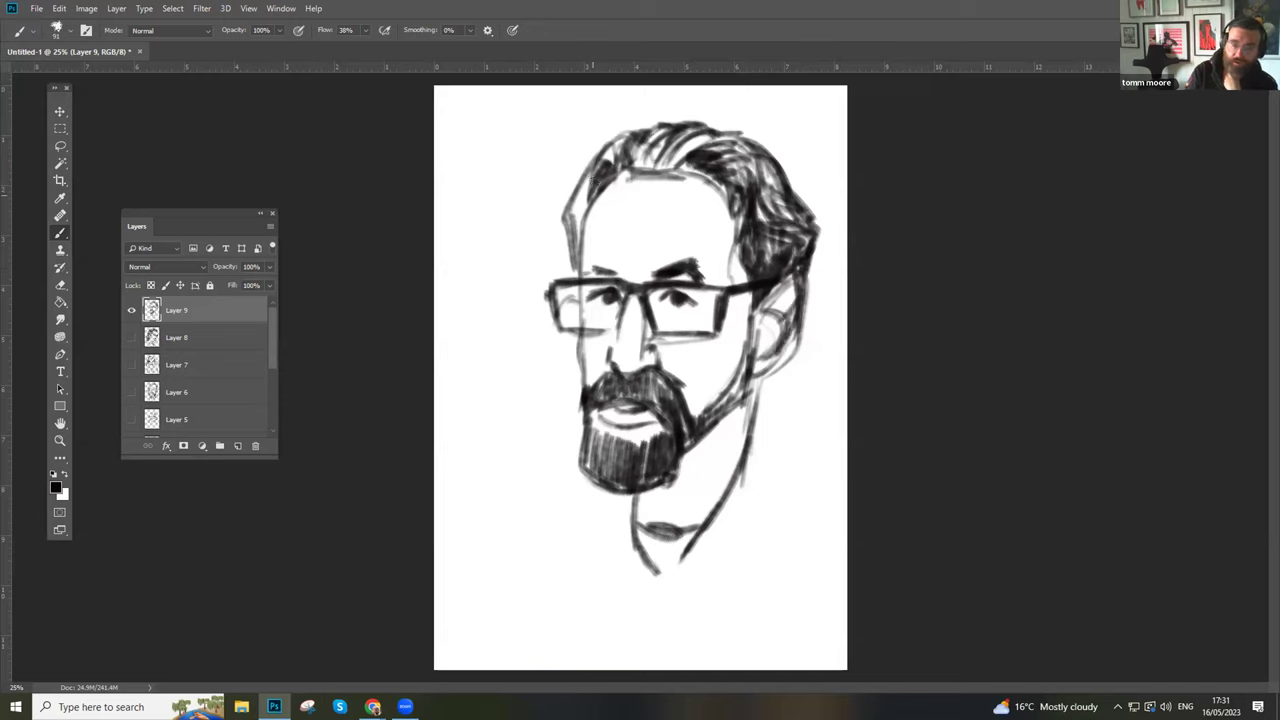
- Darken the hair at the far temple and the glasses frame, and sketch the shoulders, neck side and collar with a drawstring loop
left_click_drag(566, 206, 570, 264)
mouse_move(608, 320)
left_mouse_down()
mouse_move(550, 320)
mouse_move(546, 286)
left_mouse_up()
mouse_move(578, 430)
left_mouse_down()
mouse_move(538, 527)
mouse_move(520, 576)
left_mouse_up()
left_click_drag(556, 460, 506, 588)
mouse_move(614, 481)
left_mouse_down()
mouse_move(626, 542)
mouse_move(611, 513)
mouse_move(654, 578)
mouse_move(644, 615)
mouse_move(752, 550)
left_mouse_up()
left_click_drag(756, 550, 828, 528)
mouse_move(760, 398)
left_mouse_down()
mouse_move(774, 430)
mouse_move(730, 495)
left_mouse_up()
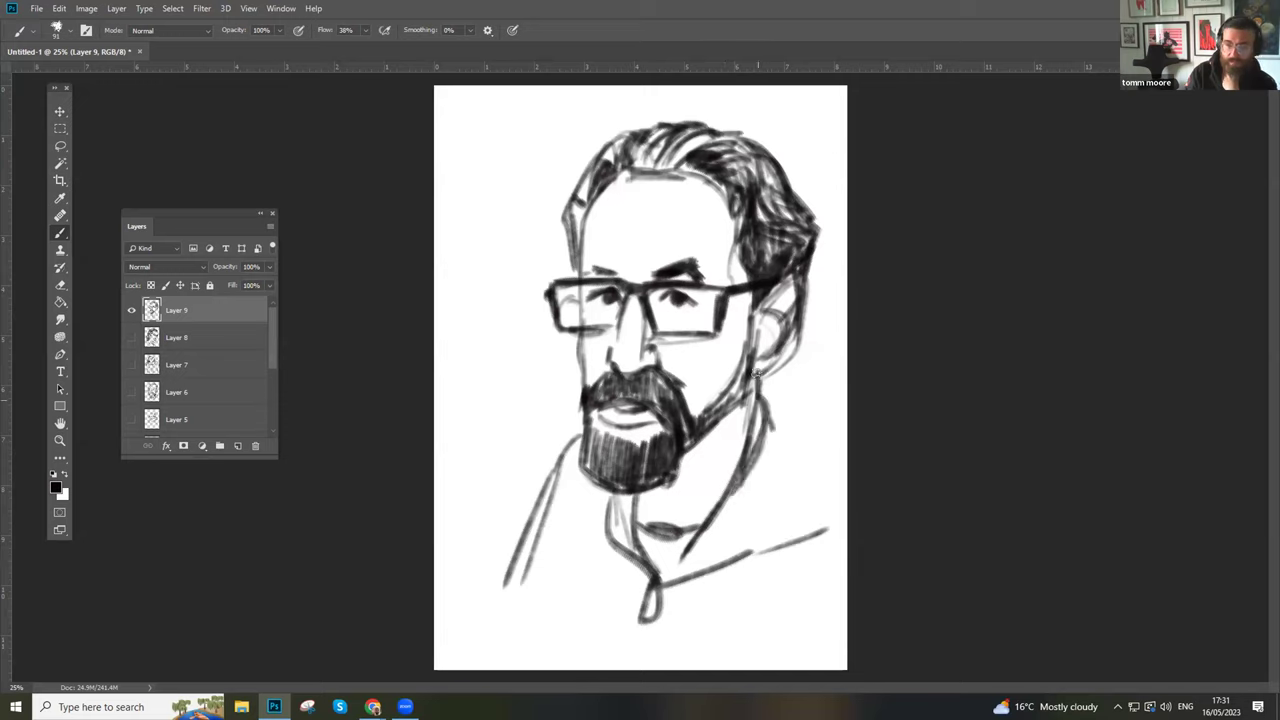
- Shade the ear and outer hair, and darken the eyes, under-eye lines, far eyebrow and temple
mouse_move(776, 322)
left_mouse_down()
mouse_move(770, 340)
mouse_move(774, 302)
mouse_move(794, 298)
mouse_move(766, 308)
mouse_move(822, 216)
mouse_move(763, 129)
mouse_move(681, 116)
mouse_move(748, 124)
left_mouse_up()
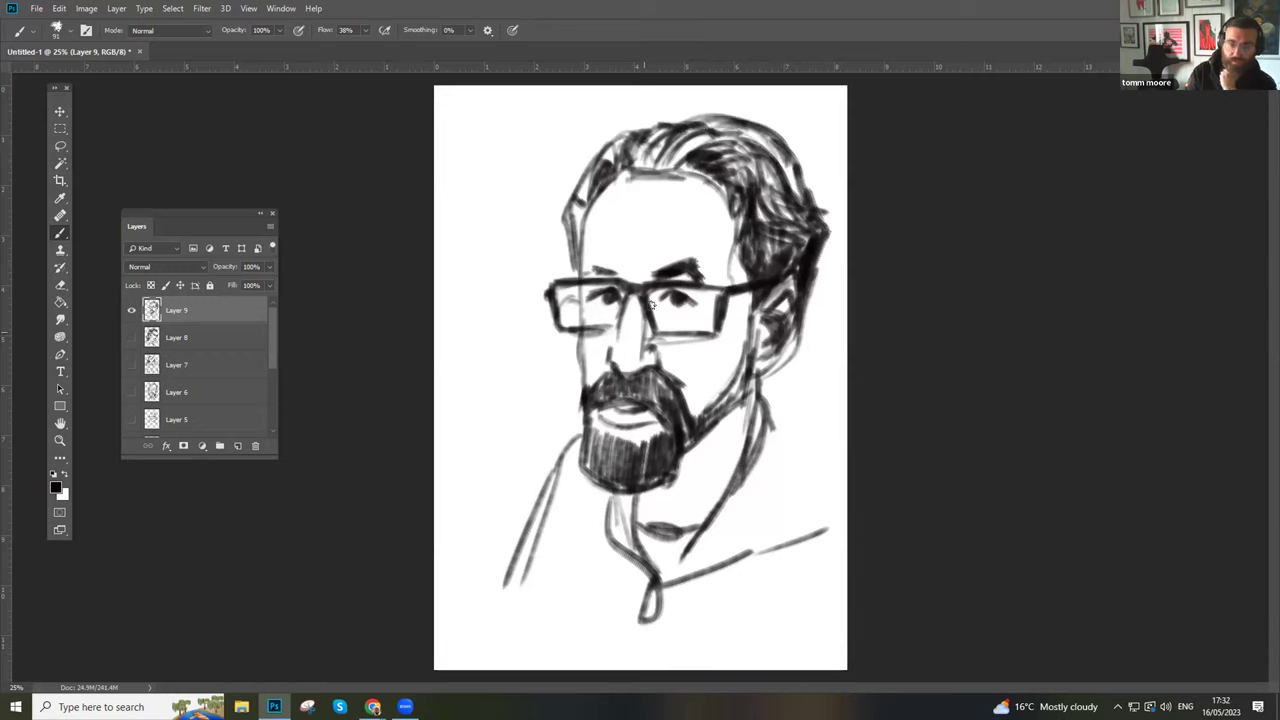
mouse_move(638, 316)
left_mouse_down()
mouse_move(638, 354)
mouse_move(656, 348)
mouse_move(663, 314)
mouse_move(612, 322)
mouse_move(718, 320)
mouse_move(722, 286)
left_mouse_up()
left_click_drag(622, 276, 586, 271)
mouse_move(584, 222)
left_mouse_down()
mouse_move(614, 162)
mouse_move(598, 157)
mouse_move(574, 197)
mouse_move(577, 262)
left_mouse_up()
- Draw the hood and sleeve folds around the bearded man's shoulders, and add hair strokes above the forehead
mouse_move(765, 385)
left_mouse_down()
mouse_move(823, 414)
mouse_move(770, 484)
left_mouse_up()
mouse_move(812, 432)
left_mouse_down()
mouse_move(745, 498)
mouse_move(812, 484)
left_mouse_up()
mouse_move(758, 522)
left_mouse_down()
mouse_move(814, 490)
mouse_move(718, 530)
left_mouse_up()
mouse_move(664, 580)
left_mouse_down()
mouse_move(786, 544)
mouse_move(820, 568)
mouse_move(800, 569)
left_mouse_up()
mouse_move(656, 574)
left_mouse_down()
mouse_move(603, 536)
mouse_move(606, 494)
mouse_move(518, 586)
mouse_move(518, 660)
left_mouse_up()
left_click_drag(550, 484, 532, 550)
left_click_drag(564, 452, 494, 562)
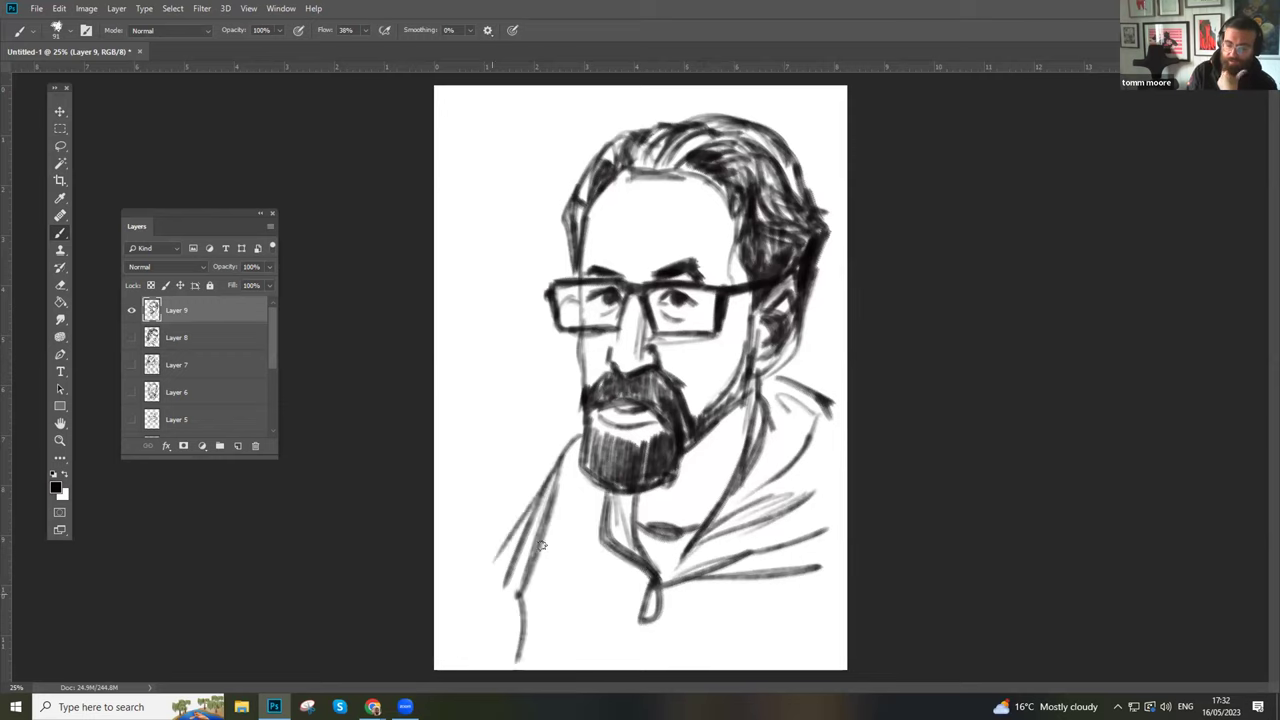
mouse_move(660, 138)
left_mouse_down()
mouse_move(628, 162)
mouse_move(648, 176)
left_mouse_up()
mouse_move(674, 148)
left_mouse_down()
mouse_move(660, 174)
mouse_move(672, 174)
left_mouse_up()
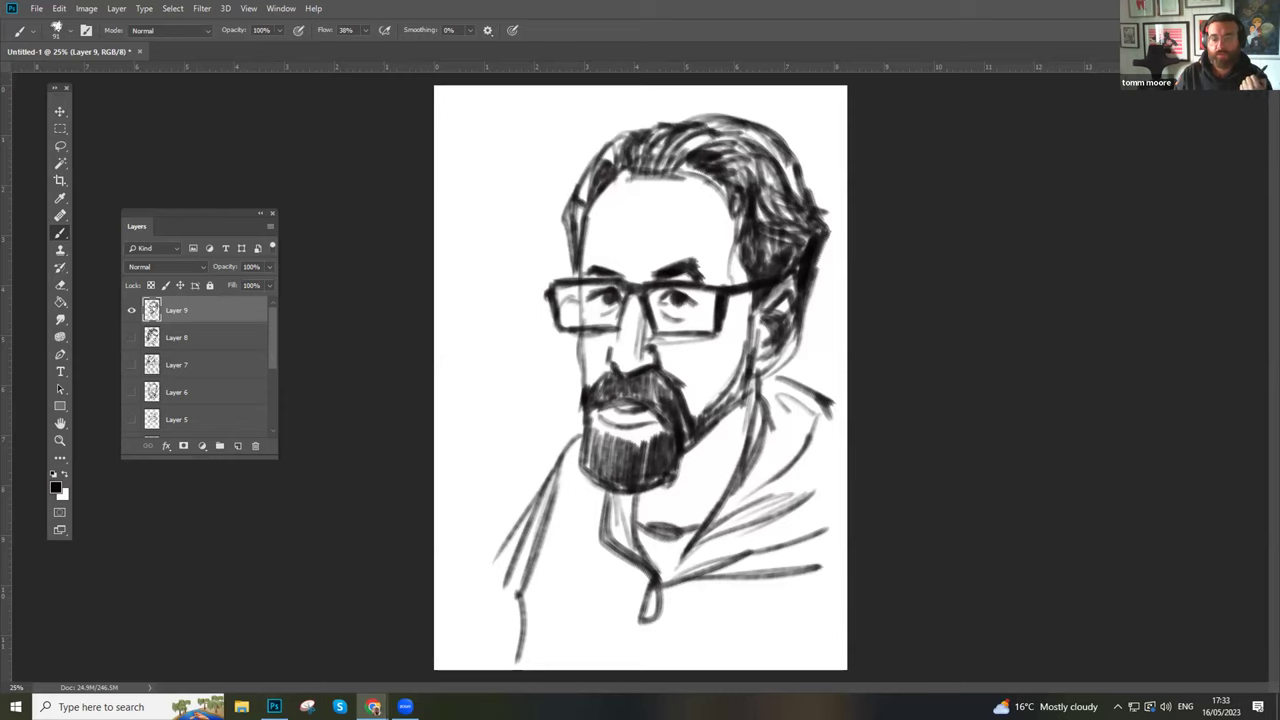
- Hide the bearded portrait's layer and add a new blank layer above it
left_click(153, 278)
left_click(130, 312)
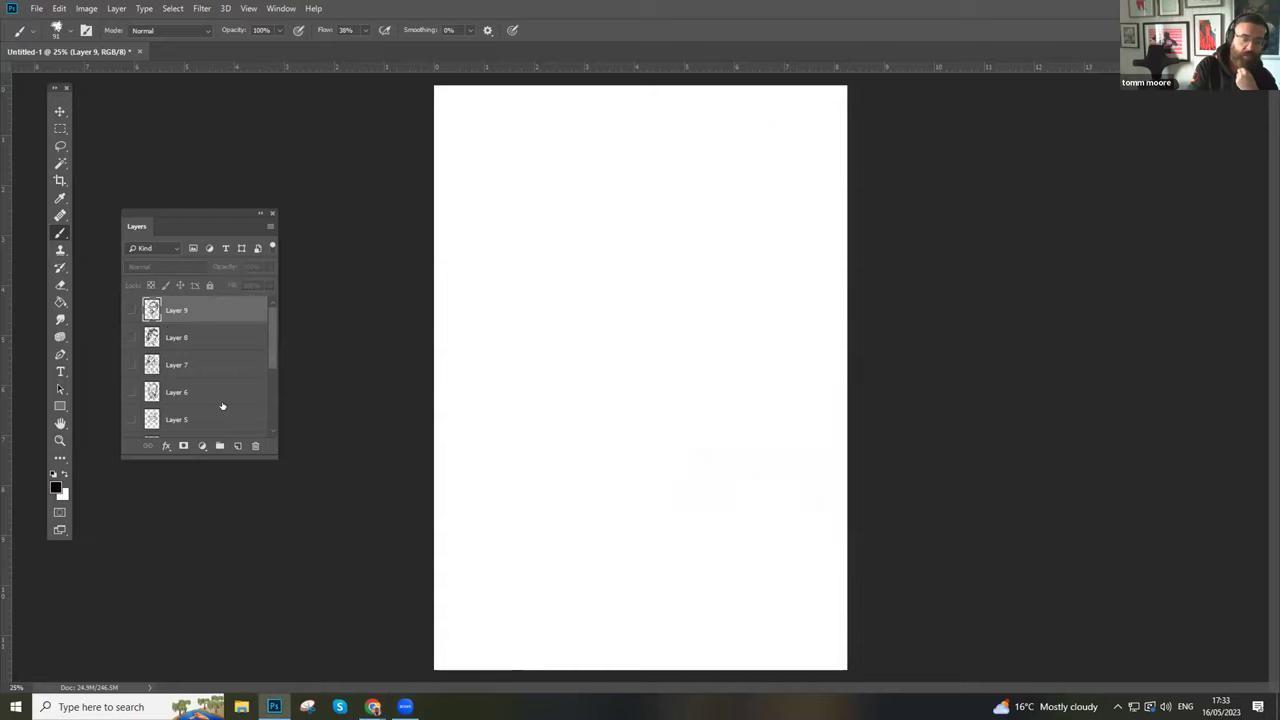
left_click(239, 445)
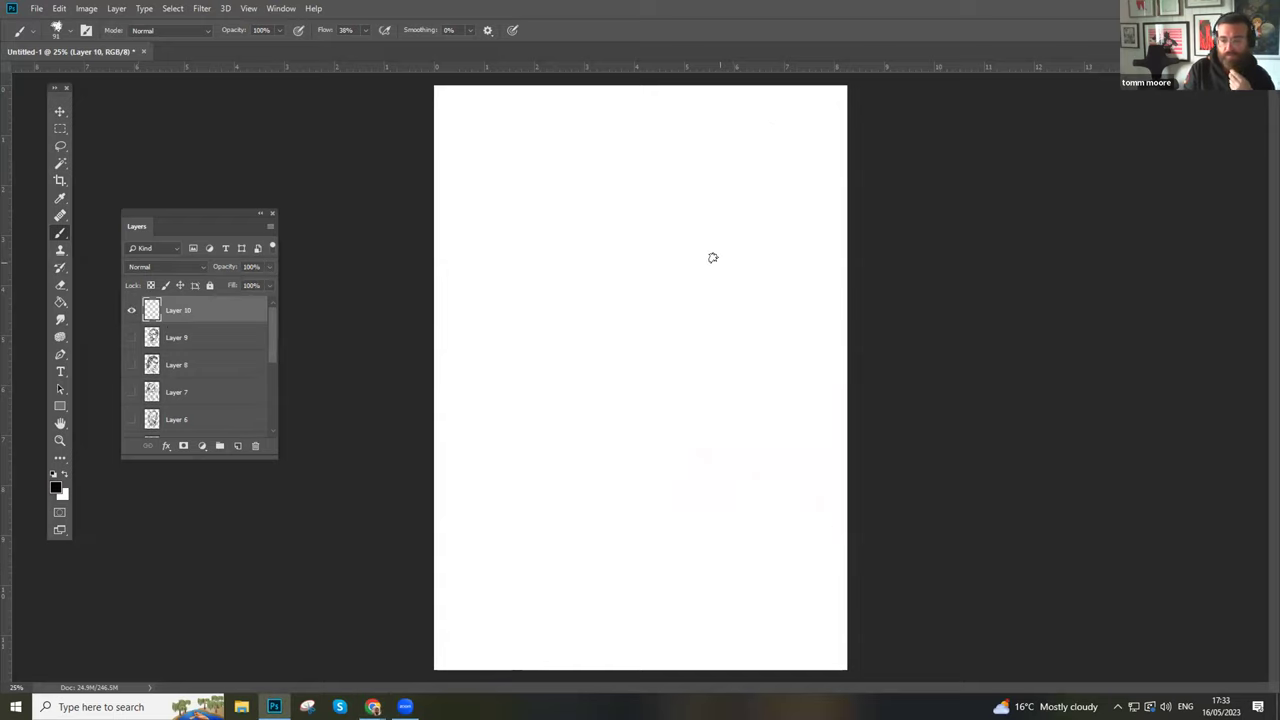
- Block in a head with a large rounded hair mass, straight fringe line, narrow jaw, nose and lips
mouse_move(570, 274)
left_mouse_down()
mouse_move(539, 194)
mouse_move(584, 137)
mouse_move(690, 128)
mouse_move(783, 159)
mouse_move(801, 254)
mouse_move(784, 305)
mouse_move(710, 325)
mouse_move(733, 321)
mouse_move(607, 318)
mouse_move(595, 306)
mouse_move(581, 319)
mouse_move(543, 192)
mouse_move(532, 230)
mouse_move(553, 285)
mouse_move(628, 350)
mouse_move(625, 381)
mouse_move(707, 418)
left_mouse_up()
left_click_drag(746, 330, 705, 428)
mouse_move(611, 390)
left_mouse_down()
mouse_move(616, 322)
mouse_move(595, 327)
mouse_move(615, 353)
mouse_move(623, 318)
mouse_move(605, 338)
mouse_move(610, 356)
mouse_move(571, 329)
mouse_move(539, 234)
mouse_move(533, 264)
mouse_move(580, 341)
mouse_move(574, 318)
mouse_move(634, 307)
mouse_move(656, 267)
mouse_move(662, 304)
mouse_move(692, 286)
mouse_move(679, 318)
left_mouse_up()
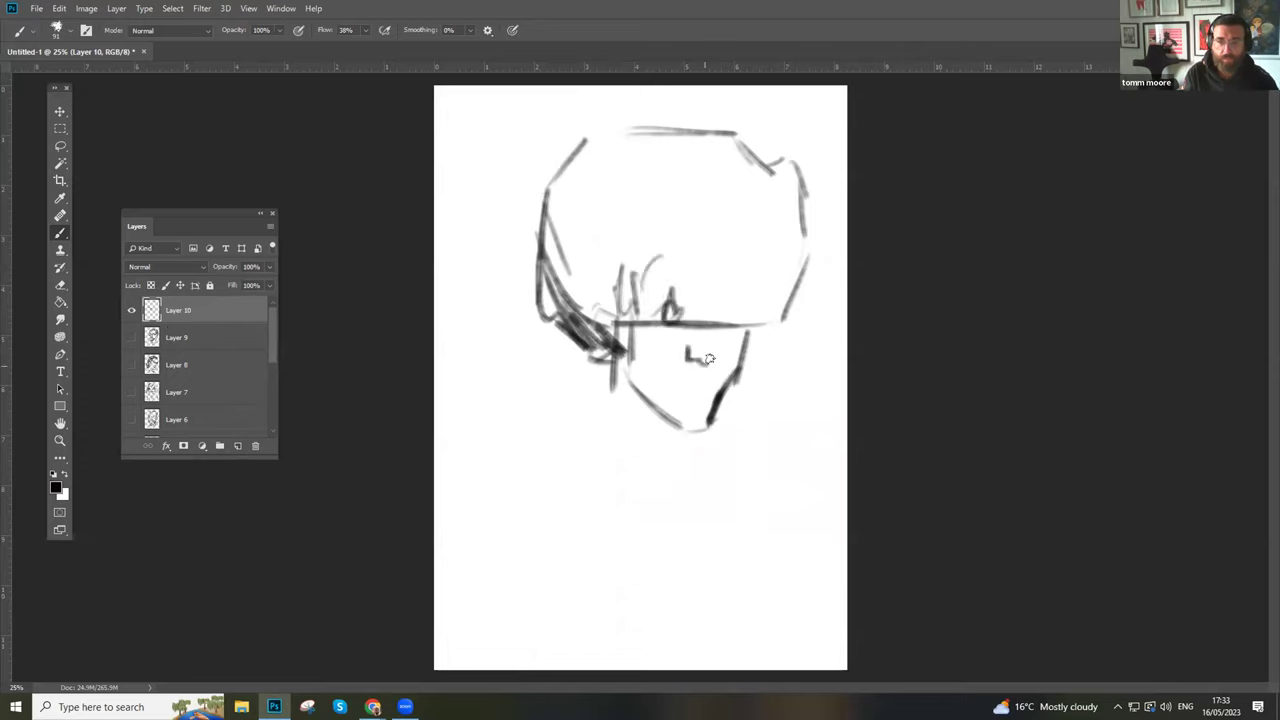
mouse_move(723, 360)
left_mouse_down()
mouse_move(665, 380)
mouse_move(711, 372)
mouse_move(724, 382)
mouse_move(705, 391)
mouse_move(667, 381)
mouse_move(723, 385)
mouse_move(694, 404)
mouse_move(668, 385)
left_mouse_up()
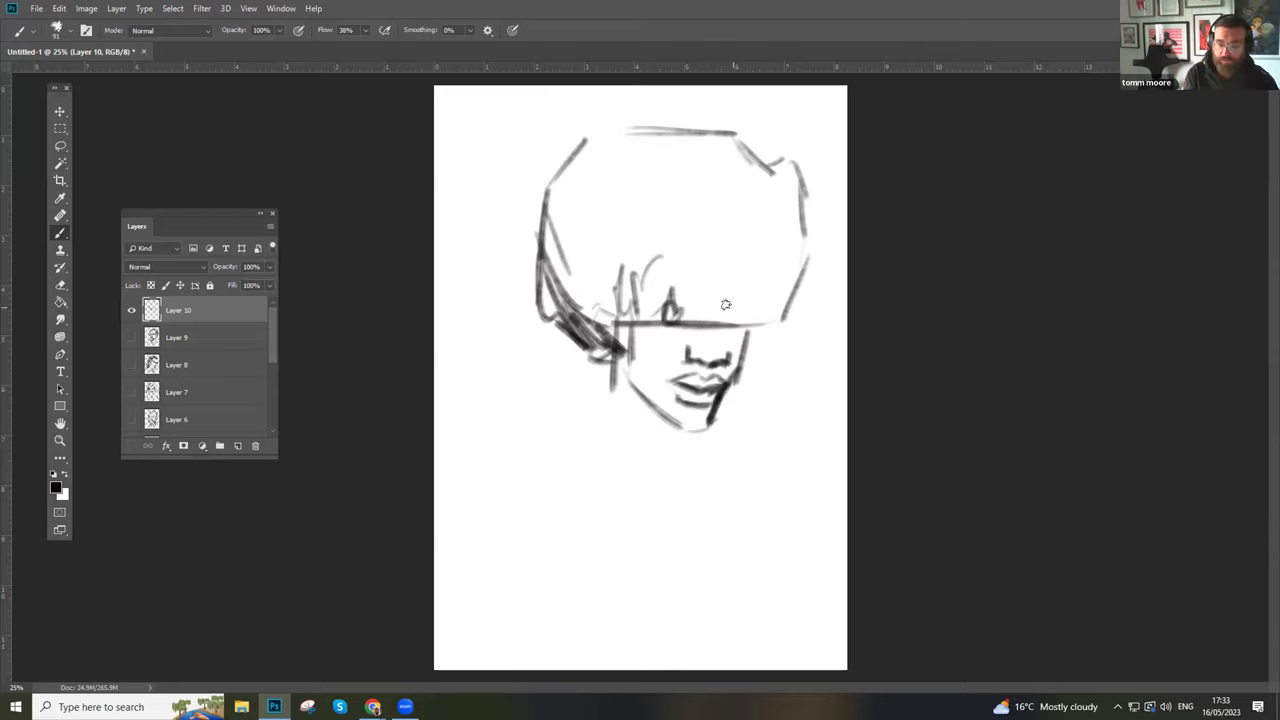
- Darken the eyes beneath a scribbled fringe, outline the wavy hair, and sketch the headphones around the neck with one shoulder
left_click_drag(690, 325, 636, 316)
mouse_move(717, 318)
left_mouse_down()
mouse_move(647, 322)
mouse_move(702, 300)
mouse_move(699, 284)
mouse_move(743, 331)
mouse_move(800, 318)
mouse_move(802, 297)
mouse_move(674, 262)
mouse_move(672, 295)
mouse_move(632, 287)
mouse_move(595, 327)
mouse_move(611, 290)
mouse_move(560, 272)
mouse_move(624, 258)
mouse_move(602, 285)
mouse_move(618, 272)
mouse_move(620, 295)
mouse_move(627, 275)
mouse_move(792, 310)
mouse_move(807, 300)
mouse_move(732, 240)
mouse_move(767, 275)
mouse_move(802, 252)
mouse_move(817, 262)
mouse_move(822, 222)
mouse_move(802, 156)
mouse_move(778, 150)
mouse_move(752, 116)
mouse_move(649, 103)
mouse_move(582, 124)
mouse_move(542, 157)
left_mouse_up()
mouse_move(521, 202)
left_mouse_down()
mouse_move(550, 310)
mouse_move(612, 400)
mouse_move(592, 470)
mouse_move(586, 400)
mouse_move(612, 468)
mouse_move(597, 472)
mouse_move(654, 512)
mouse_move(616, 450)
mouse_move(623, 440)
mouse_move(671, 471)
mouse_move(686, 492)
mouse_move(664, 520)
mouse_move(688, 494)
mouse_move(657, 497)
mouse_move(688, 525)
mouse_move(670, 455)
mouse_move(700, 485)
mouse_move(646, 435)
left_mouse_up()
mouse_move(606, 503)
left_mouse_down()
mouse_move(655, 532)
mouse_move(536, 478)
mouse_move(476, 568)
left_mouse_up()
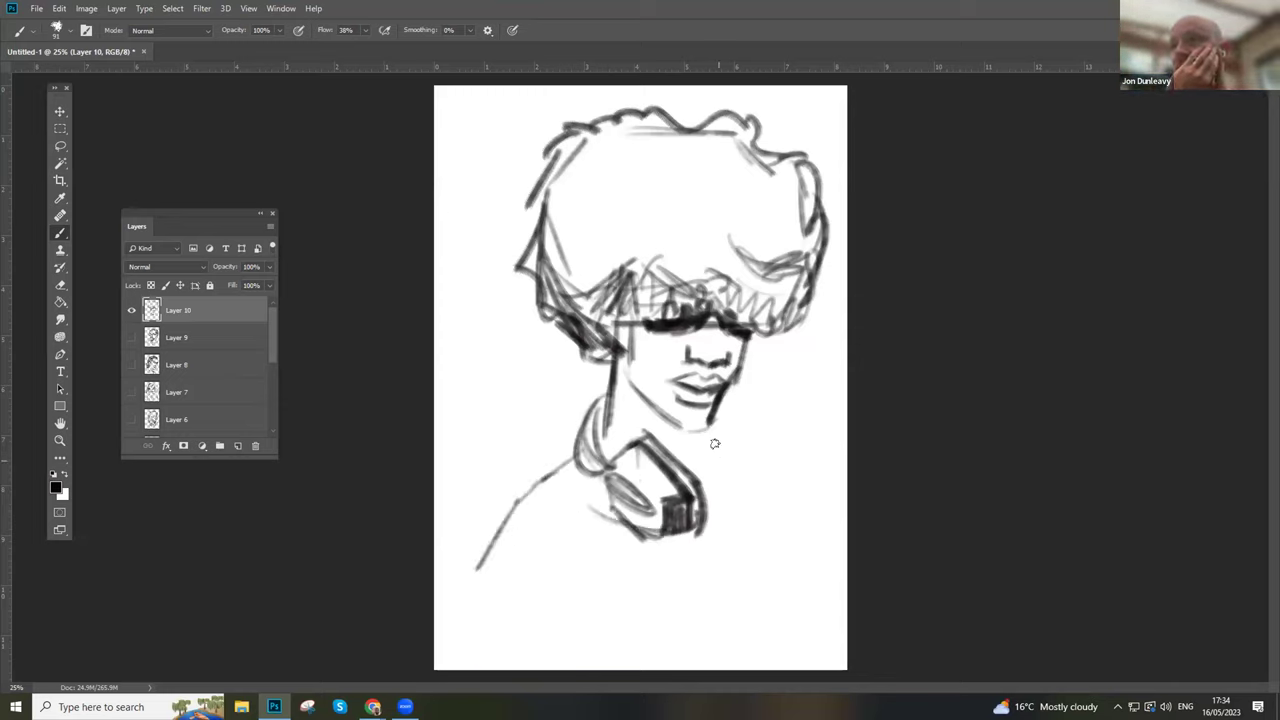
- Add the second side of the headphones, darken the ear cups, and draw the other shoulder and sleeve lines
mouse_move(724, 455)
left_mouse_down()
mouse_move(736, 423)
mouse_move(734, 454)
mouse_move(735, 423)
mouse_move(758, 455)
mouse_move(757, 443)
mouse_move(746, 504)
mouse_move(720, 514)
mouse_move(724, 426)
left_mouse_up()
mouse_move(593, 433)
left_mouse_down()
mouse_move(604, 393)
mouse_move(604, 480)
mouse_move(575, 453)
mouse_move(601, 385)
mouse_move(586, 470)
mouse_move(625, 491)
mouse_move(603, 478)
mouse_move(597, 491)
mouse_move(629, 497)
mouse_move(604, 499)
mouse_move(635, 485)
mouse_move(634, 449)
mouse_move(673, 457)
left_mouse_up()
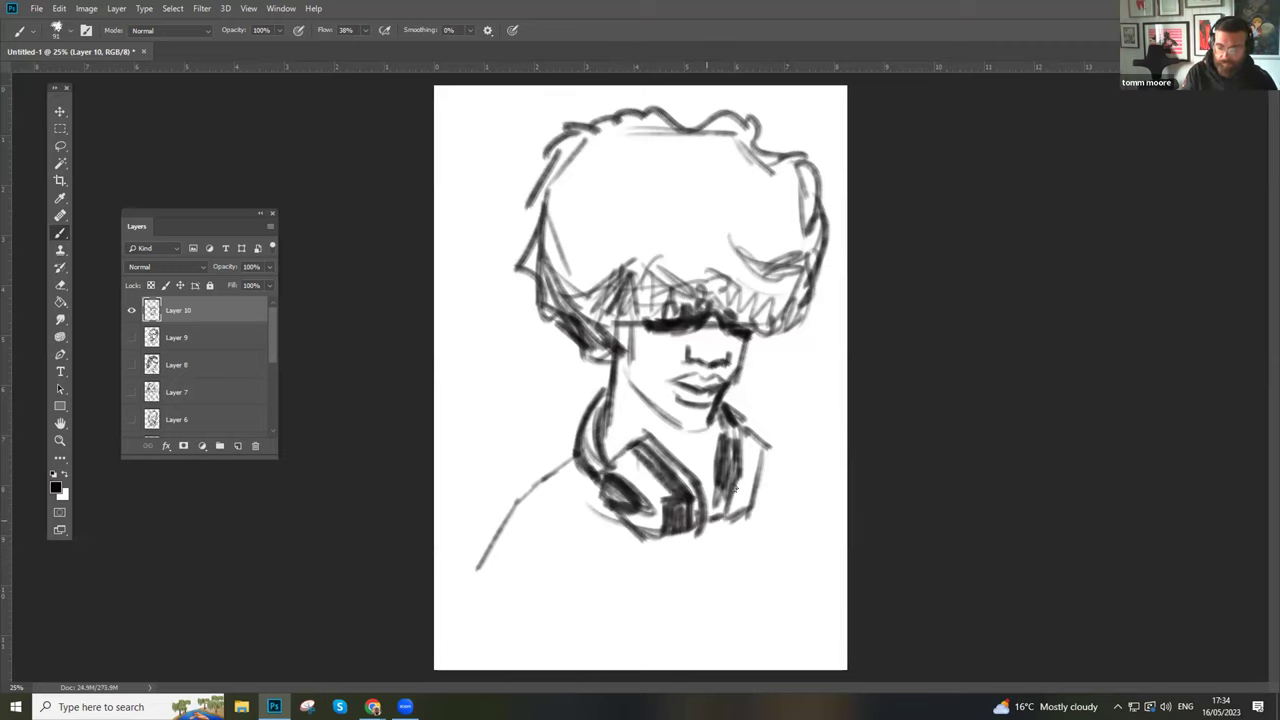
mouse_move(772, 455)
left_mouse_down()
mouse_move(822, 497)
mouse_move(846, 588)
left_mouse_up()
left_click_drag(796, 502, 776, 636)
- Lasso the whole figure, scale it down and place it in the upper middle of the page
key("l")
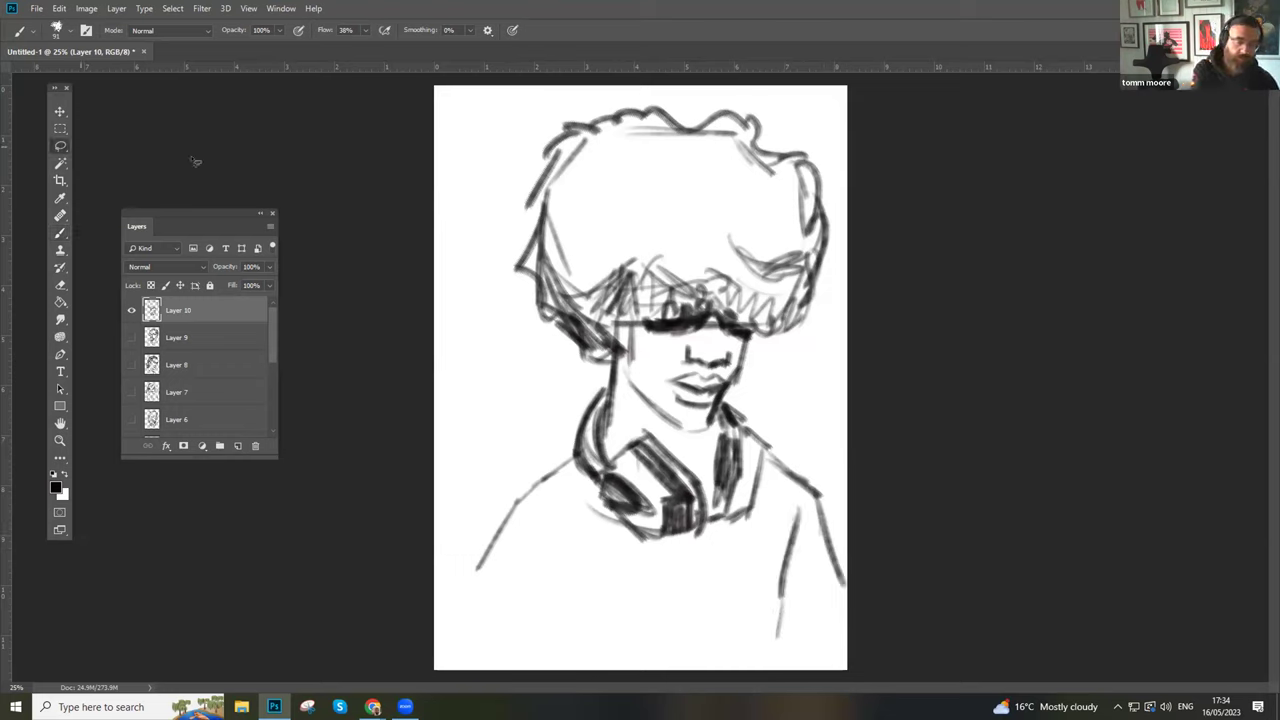
mouse_move(495, 308)
left_mouse_down()
mouse_move(818, 134)
mouse_move(873, 550)
mouse_move(610, 658)
mouse_move(500, 385)
mouse_move(505, 290)
left_mouse_up()
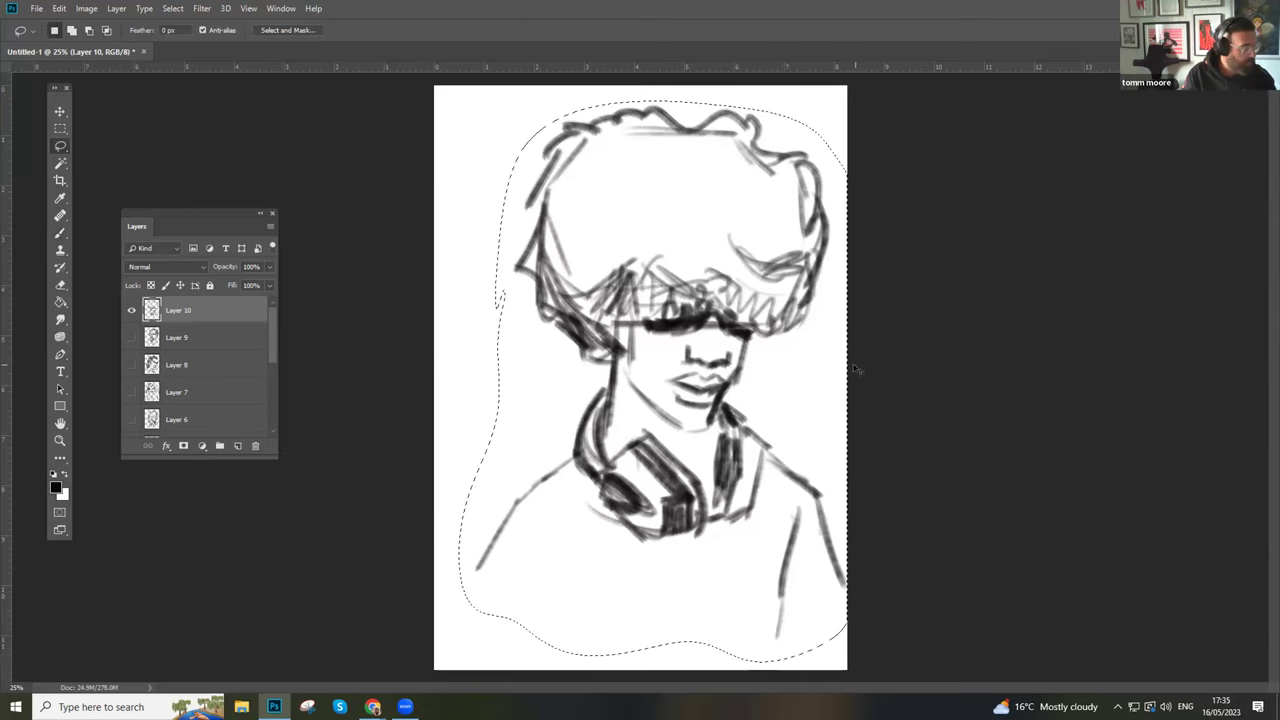
key("ctrl+t")
mouse_move(847, 88)
left_mouse_down()
mouse_move(722, 190)
mouse_move(679, 272)
mouse_move(668, 330)
mouse_move(713, 160)
left_mouse_up()
mouse_move(729, 429)
left_mouse_down()
mouse_move(725, 399)
mouse_move(719, 410)
left_mouse_up()
key("Return")
key("l")
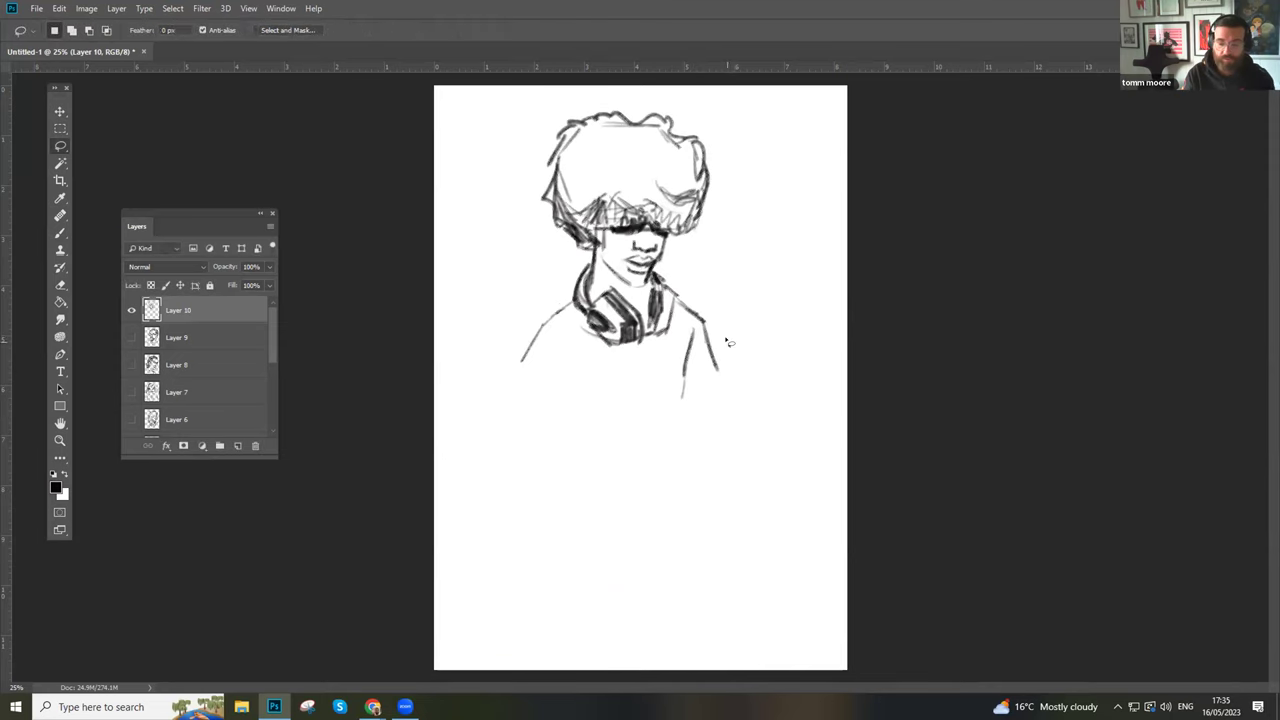
- Brush in the wide T-shirt sleeve and the bent forearm, with the hand gripping a bottle
left_click(60, 232)
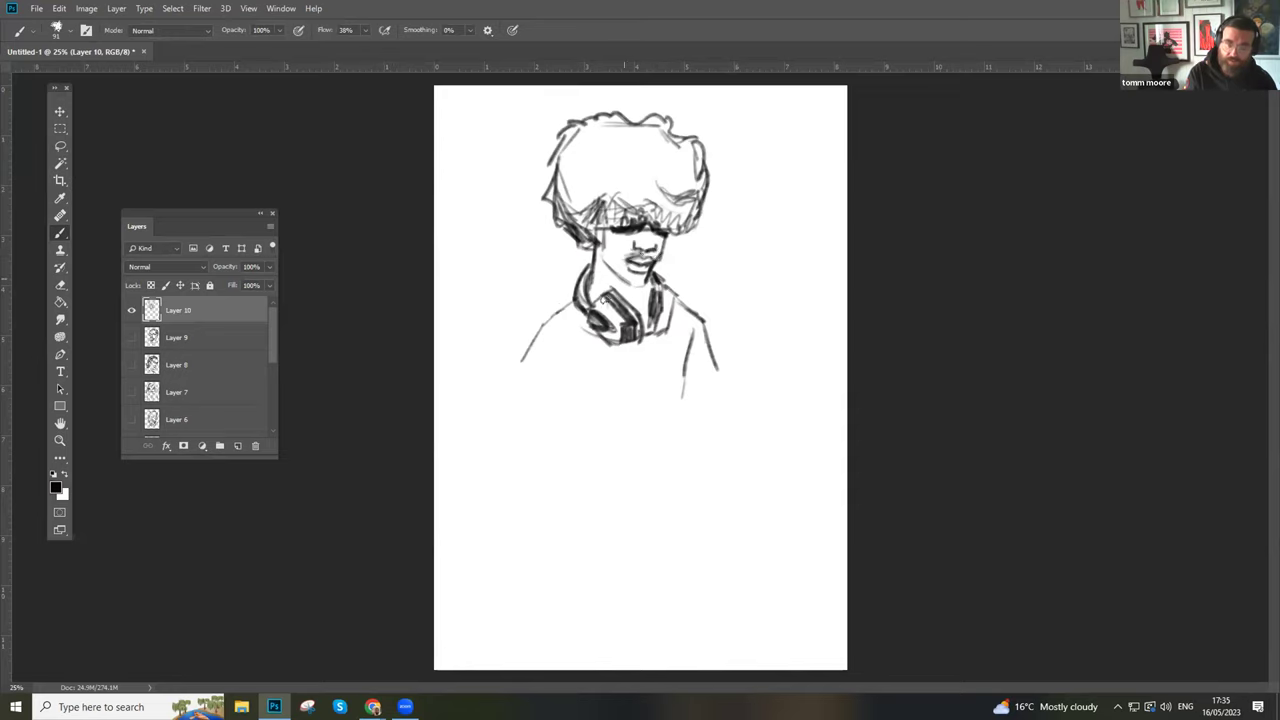
mouse_move(569, 297)
left_mouse_down()
mouse_move(529, 326)
mouse_move(485, 445)
mouse_move(542, 456)
left_mouse_up()
mouse_move(557, 378)
left_mouse_down()
mouse_move(551, 488)
mouse_move(547, 450)
mouse_move(515, 454)
mouse_move(500, 426)
mouse_move(518, 385)
left_mouse_up()
mouse_move(507, 465)
left_mouse_down()
mouse_move(498, 532)
mouse_move(553, 543)
mouse_move(512, 531)
mouse_move(547, 543)
mouse_move(636, 524)
left_mouse_up()
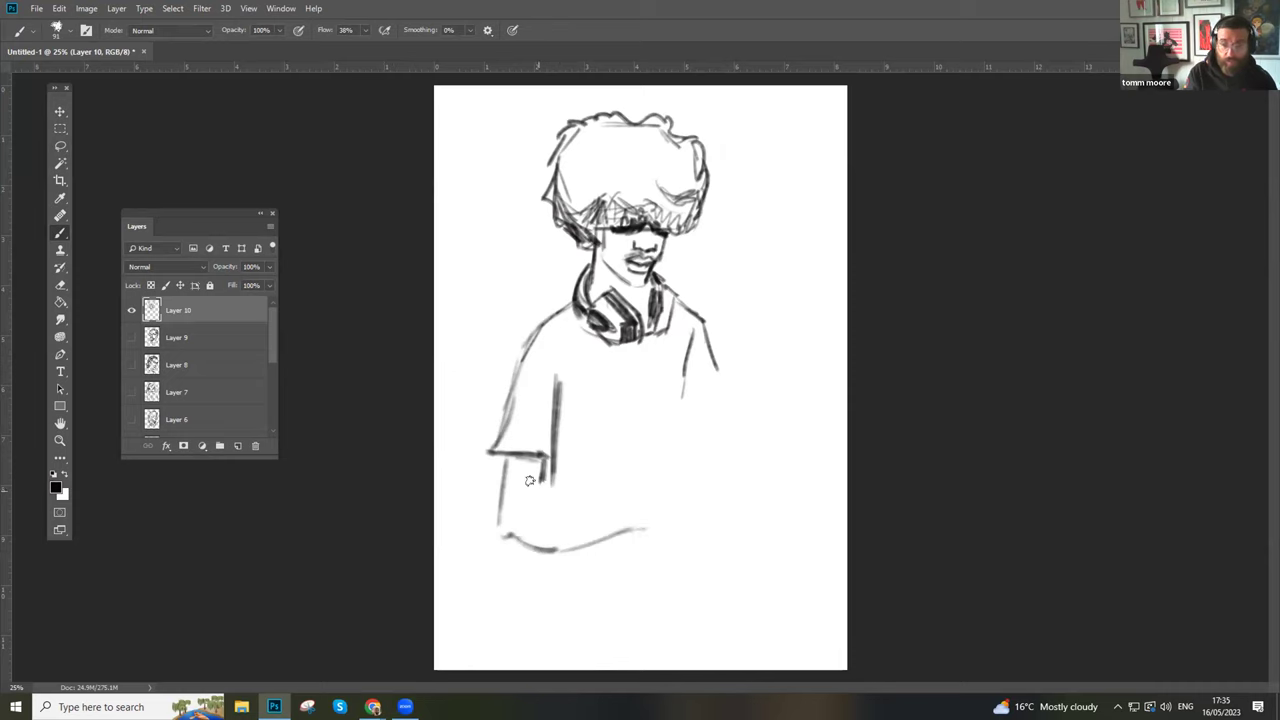
mouse_move(531, 481)
left_mouse_down()
mouse_move(612, 501)
mouse_move(704, 478)
mouse_move(658, 465)
mouse_move(650, 481)
mouse_move(682, 416)
mouse_move(649, 479)
mouse_move(687, 438)
mouse_move(692, 479)
mouse_move(677, 438)
mouse_move(672, 487)
mouse_move(640, 492)
mouse_move(708, 488)
mouse_move(658, 491)
mouse_move(707, 497)
mouse_move(697, 486)
mouse_move(709, 502)
mouse_move(661, 512)
mouse_move(711, 513)
left_mouse_up()
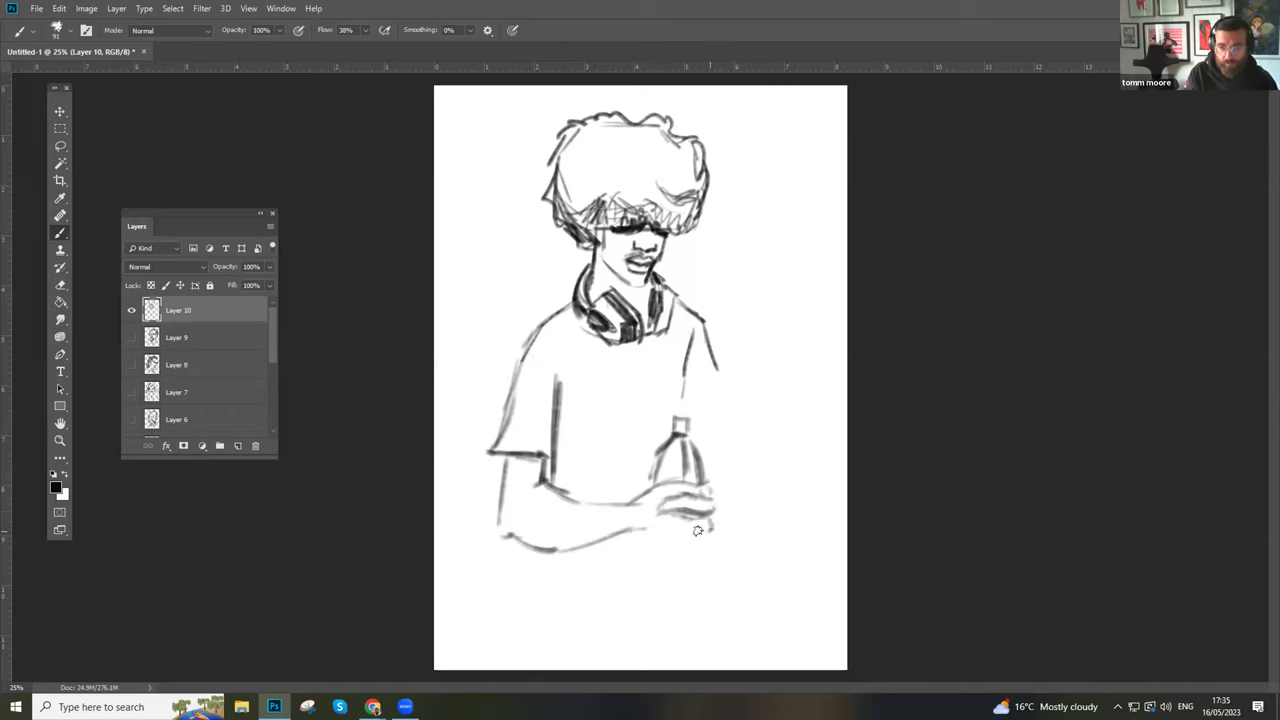
- Complete the gripping fingers and bottle base, and draw the shoulder strap, the other sleeve and arm, and the shirt's lower edge
mouse_move(658, 527)
left_mouse_down()
mouse_move(706, 530)
mouse_move(618, 540)
mouse_move(628, 510)
left_mouse_up()
left_click_drag(643, 555, 638, 580)
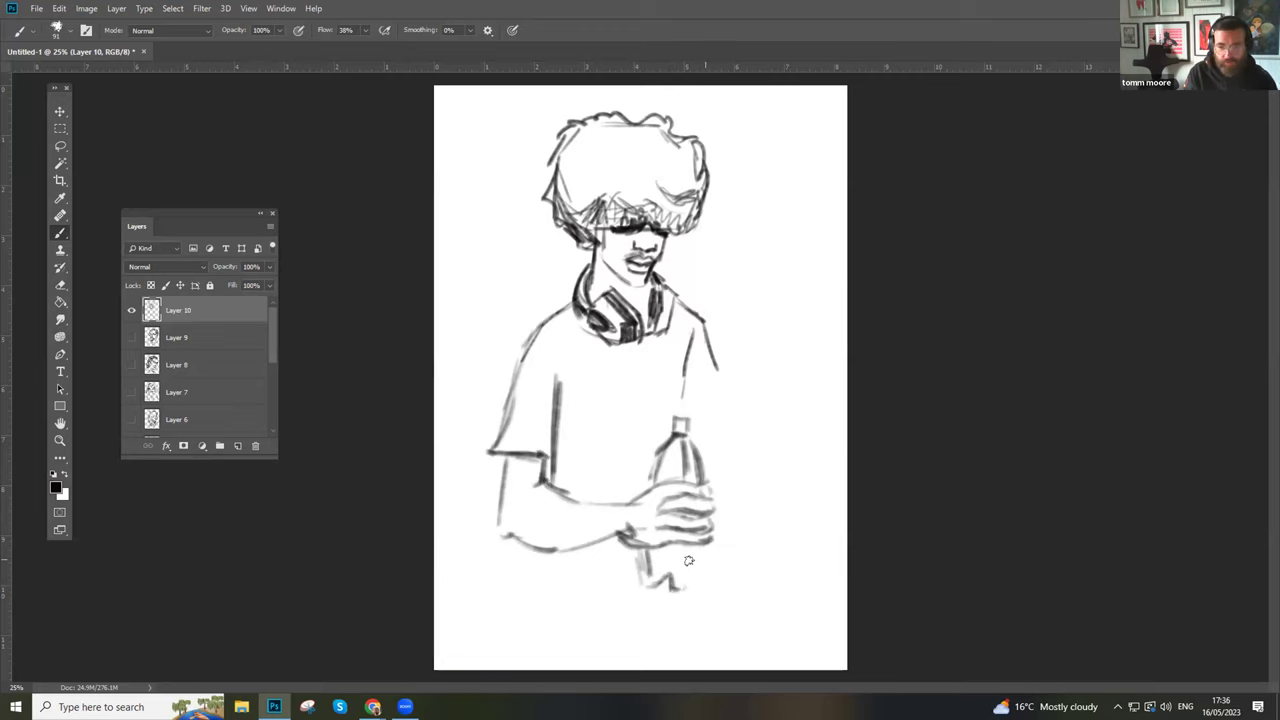
mouse_move(694, 550)
left_mouse_down()
mouse_move(704, 588)
mouse_move(670, 585)
mouse_move(649, 547)
left_mouse_up()
mouse_move(686, 426)
left_mouse_down()
mouse_move(678, 300)
mouse_move(730, 344)
mouse_move(722, 417)
mouse_move(704, 424)
mouse_move(698, 350)
mouse_move(708, 458)
mouse_move(740, 540)
mouse_move(728, 621)
left_mouse_up()
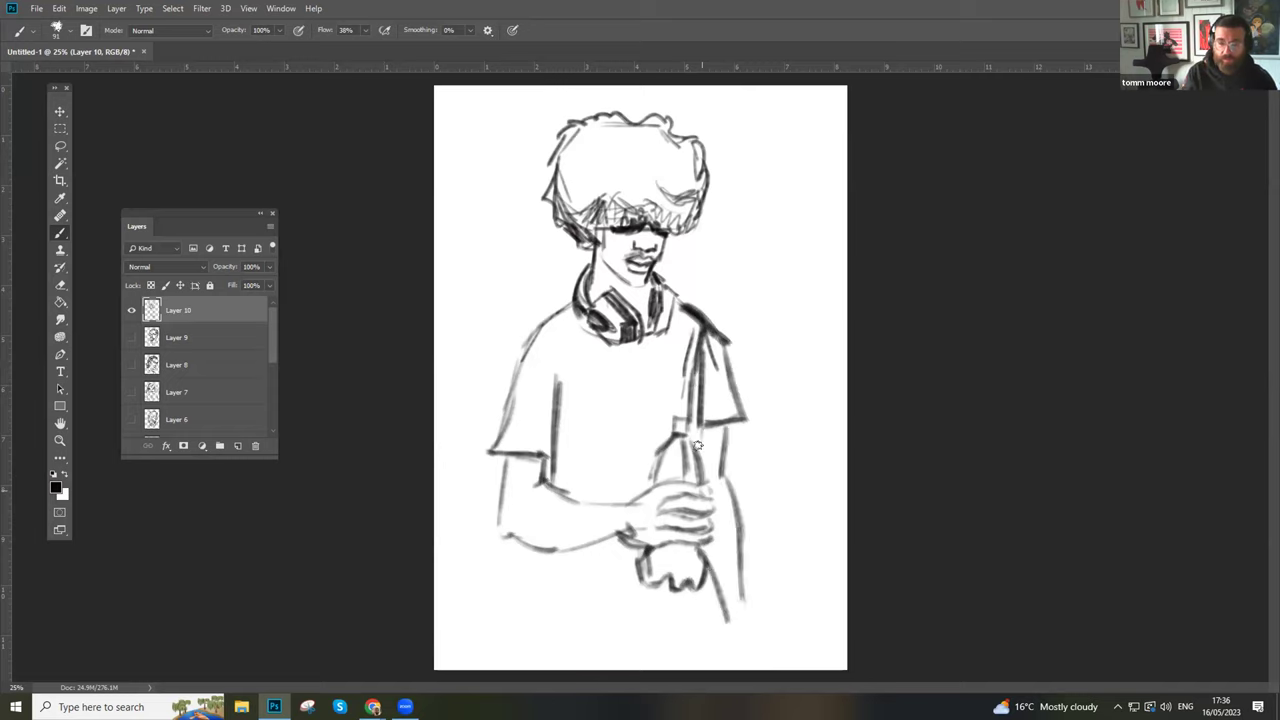
mouse_move(689, 574)
left_mouse_down()
mouse_move(697, 645)
mouse_move(612, 636)
left_mouse_up()
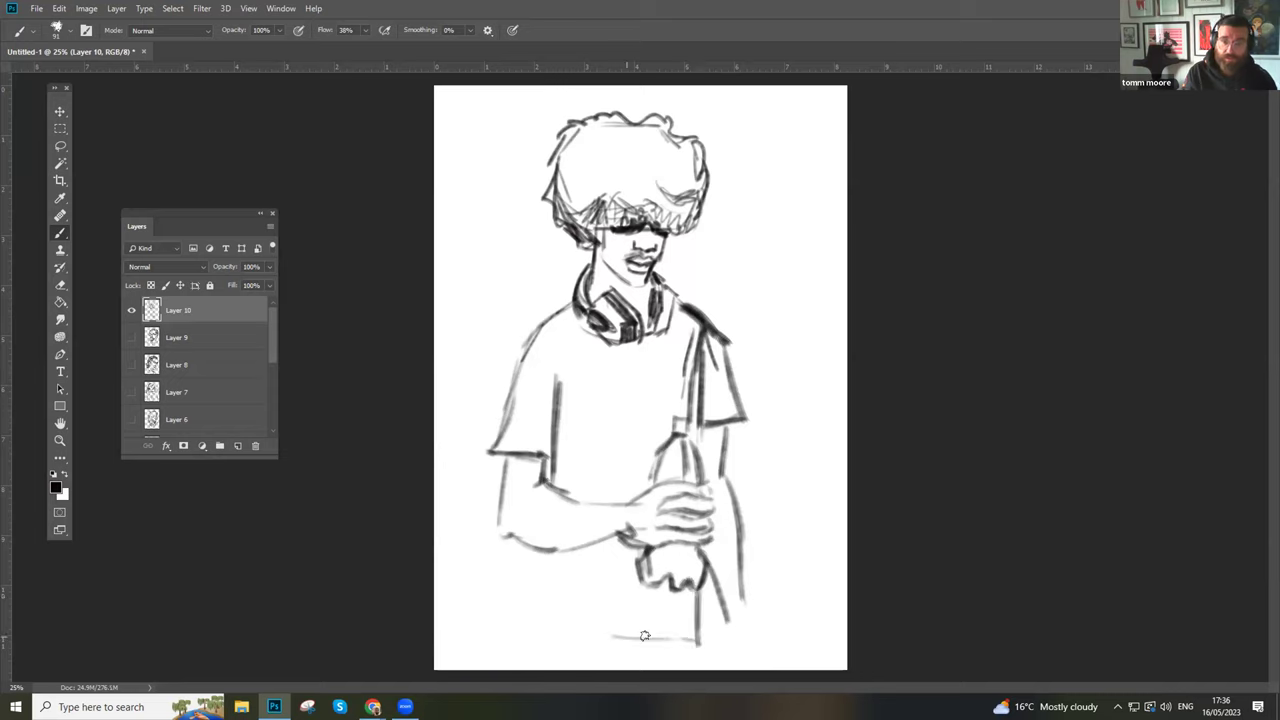
- Finish the shirt's side and hem, thicken the sleeve outline, and sketch the diagonal print on the chest
mouse_move(540, 548)
left_mouse_down()
mouse_move(548, 590)
mouse_move(530, 625)
mouse_move(720, 630)
mouse_move(558, 634)
left_mouse_up()
mouse_move(560, 482)
left_mouse_down()
mouse_move(553, 383)
mouse_move(548, 468)
mouse_move(474, 437)
mouse_move(539, 318)
mouse_move(574, 468)
left_mouse_up()
left_click_drag(588, 380, 650, 432)
left_click_drag(592, 370, 662, 428)
mouse_move(604, 390)
left_mouse_down()
mouse_move(658, 436)
mouse_move(630, 448)
mouse_move(625, 488)
mouse_move(614, 440)
mouse_move(606, 505)
left_mouse_up()
mouse_move(582, 416)
left_mouse_down()
mouse_move(613, 458)
mouse_move(604, 494)
left_mouse_up()
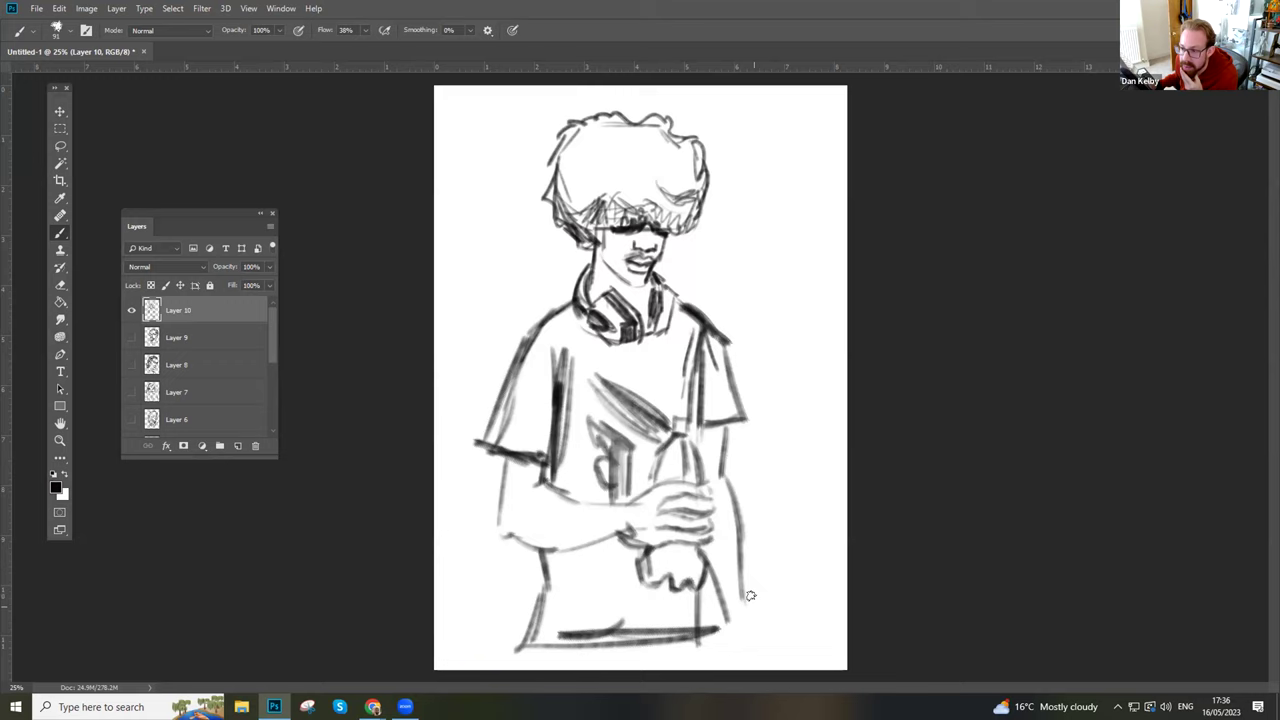
- Strengthen the arm and shirt outlines, and draw a larger contour around the hair
mouse_move(722, 430)
left_mouse_down()
mouse_move(753, 586)
mouse_move(740, 628)
left_mouse_up()
mouse_move(698, 578)
left_mouse_down()
mouse_move(697, 620)
mouse_move(529, 629)
mouse_move(550, 575)
left_mouse_up()
mouse_move(617, 540)
left_mouse_down()
mouse_move(512, 538)
mouse_move(497, 512)
mouse_move(500, 455)
mouse_move(536, 462)
mouse_move(513, 354)
mouse_move(574, 296)
left_mouse_up()
mouse_move(693, 208)
left_mouse_down()
mouse_move(658, 190)
mouse_move(702, 180)
mouse_move(694, 228)
mouse_move(704, 160)
mouse_move(712, 200)
mouse_move(688, 112)
mouse_move(616, 96)
mouse_move(564, 104)
mouse_move(528, 180)
mouse_move(576, 222)
left_mouse_up()
- Scale the full figure down slightly and reposition it in the centre of the page
key("ctrl+t")
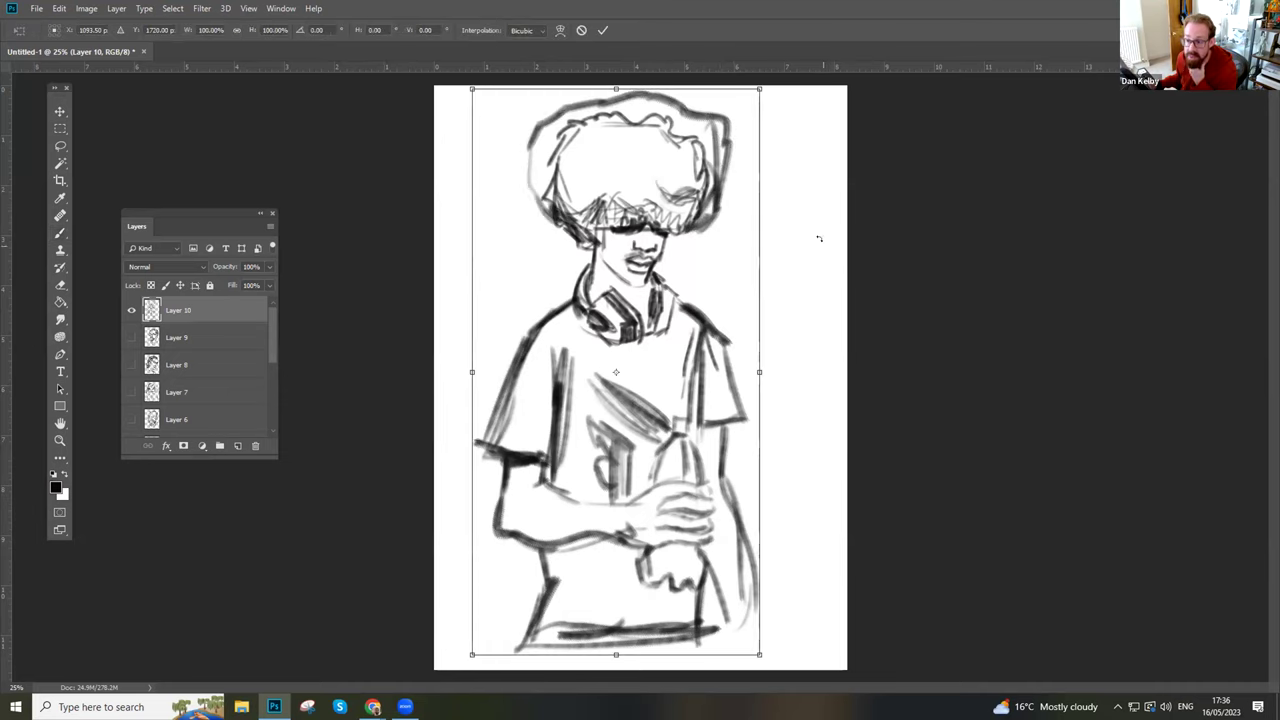
left_click_drag(708, 325, 714, 352)
left_click_drag(763, 114, 703, 215)
left_click_drag(666, 302, 699, 257)
key("Return")
- Set the brush size to 133 px and fill the afro with dense, textured black strokes and a fuzzy edge
key("b")
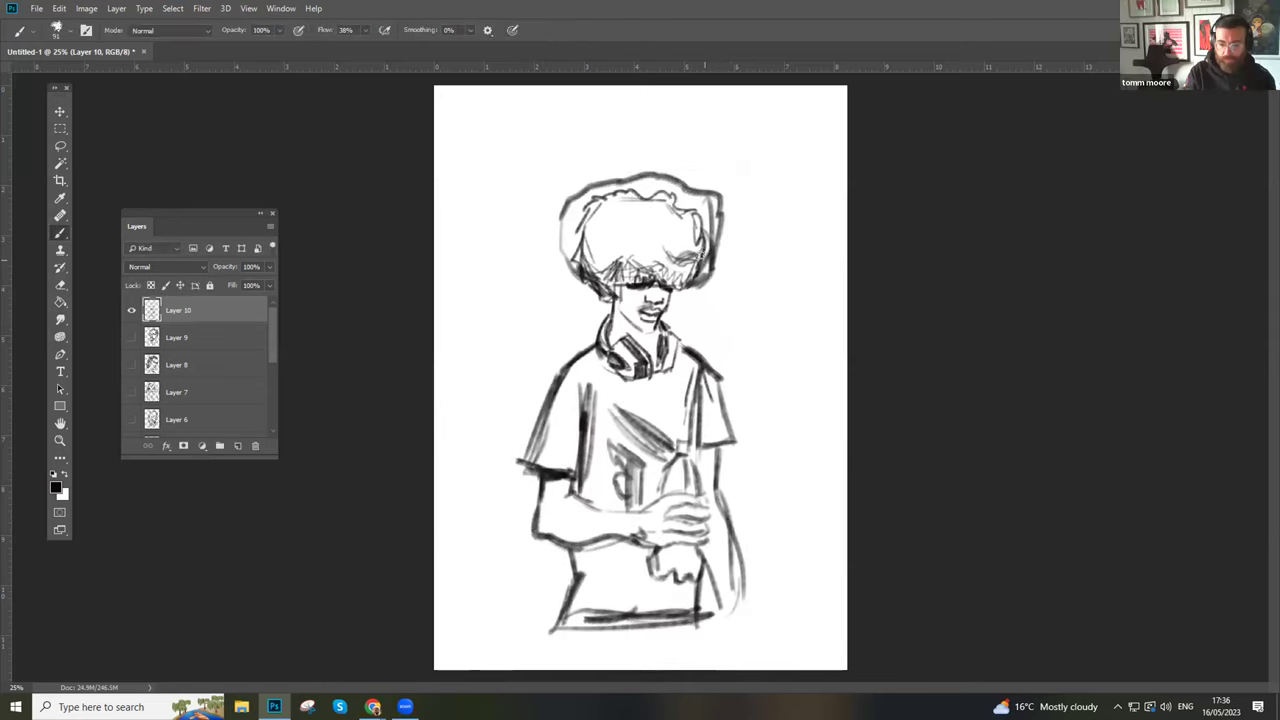
left_click(57, 30)
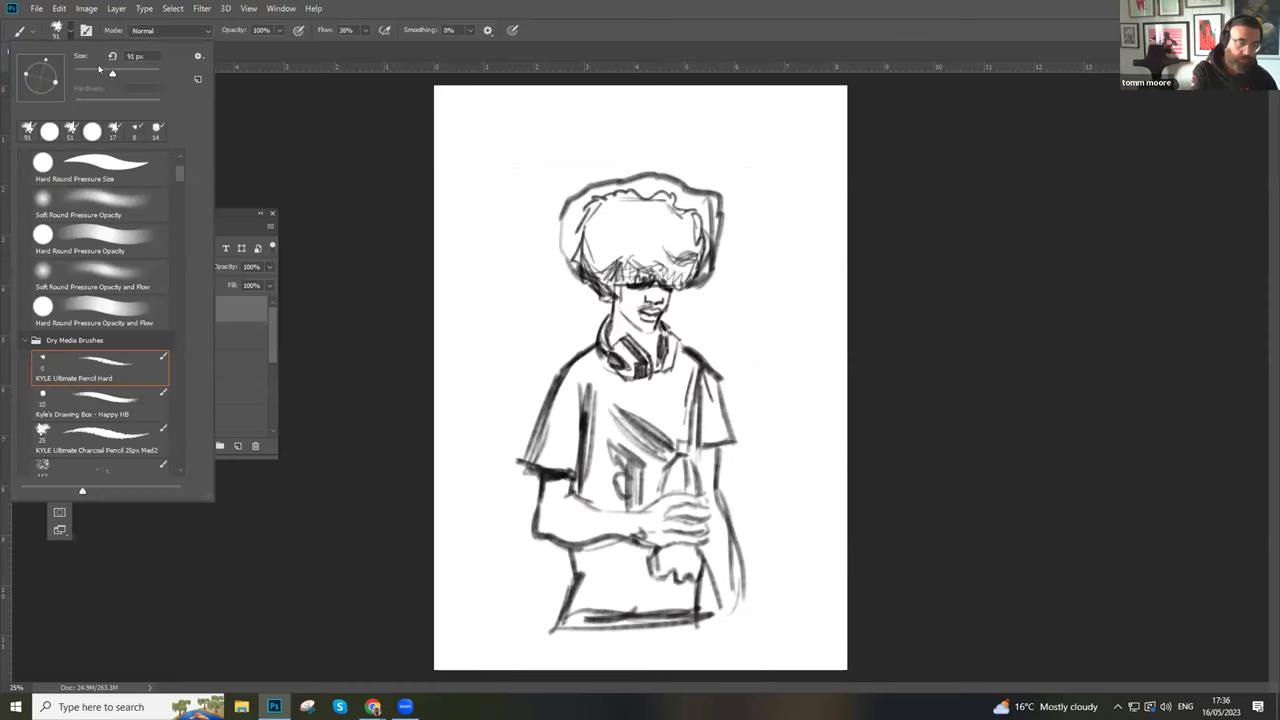
mouse_move(580, 206)
left_mouse_down()
mouse_move(562, 242)
mouse_move(569, 220)
mouse_move(584, 228)
mouse_move(589, 258)
mouse_move(611, 262)
mouse_move(631, 245)
mouse_move(691, 265)
mouse_move(672, 262)
mouse_move(712, 258)
mouse_move(695, 218)
mouse_move(715, 215)
mouse_move(705, 184)
mouse_move(679, 200)
mouse_move(664, 190)
mouse_move(691, 211)
mouse_move(654, 170)
mouse_move(617, 172)
mouse_move(563, 225)
mouse_move(596, 205)
mouse_move(606, 233)
mouse_move(639, 220)
mouse_move(634, 210)
mouse_move(606, 233)
mouse_move(607, 212)
mouse_move(632, 222)
mouse_move(648, 185)
mouse_move(662, 200)
mouse_move(638, 257)
mouse_move(672, 246)
mouse_move(682, 226)
mouse_move(672, 230)
mouse_move(694, 244)
mouse_move(705, 208)
mouse_move(710, 234)
mouse_move(691, 265)
left_mouse_up()
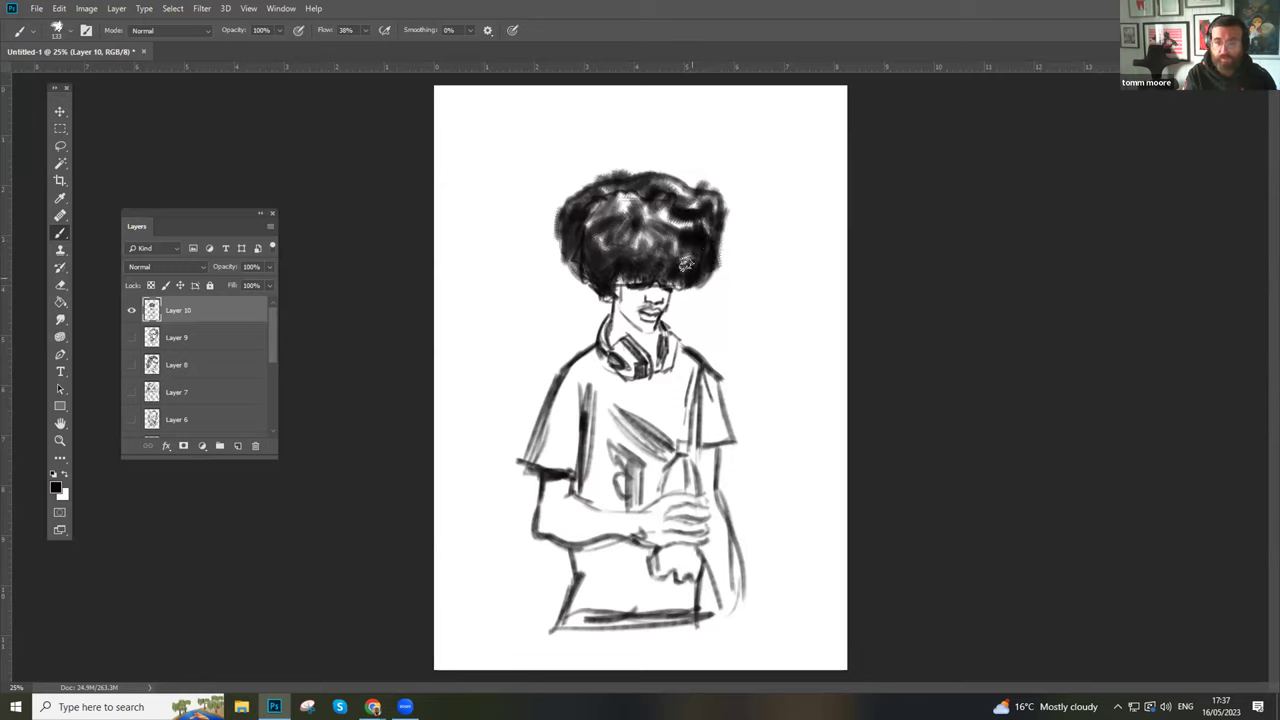
mouse_move(614, 271)
left_mouse_down()
mouse_move(586, 275)
mouse_move(597, 282)
left_mouse_up()
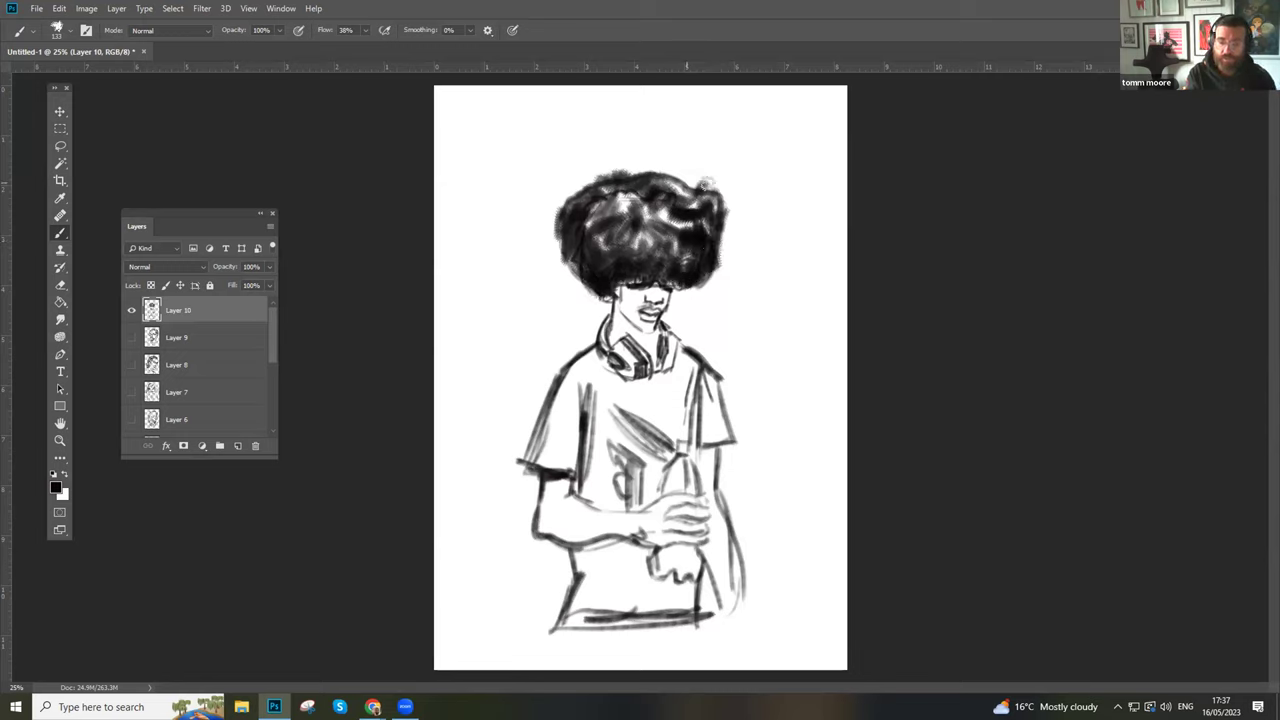
mouse_move(643, 181)
left_mouse_down()
mouse_move(682, 200)
mouse_move(717, 196)
mouse_move(704, 202)
mouse_move(702, 190)
mouse_move(706, 213)
mouse_move(663, 204)
mouse_move(658, 234)
left_mouse_up()
- Shade the neck, shirt print, sleeves and area below the gripping hand, and add a dark stroke below the far arm
mouse_move(621, 297)
left_mouse_down()
mouse_move(610, 306)
mouse_move(655, 330)
mouse_move(644, 340)
left_mouse_up()
mouse_move(640, 392)
left_mouse_down()
mouse_move(679, 373)
mouse_move(682, 358)
mouse_move(689, 386)
mouse_move(703, 376)
mouse_move(701, 423)
mouse_move(704, 400)
mouse_move(721, 428)
mouse_move(694, 420)
mouse_move(703, 473)
mouse_move(669, 454)
mouse_move(653, 482)
mouse_move(686, 453)
mouse_move(693, 470)
mouse_move(672, 436)
mouse_move(648, 423)
mouse_move(638, 433)
mouse_move(616, 396)
mouse_move(650, 440)
mouse_move(635, 428)
mouse_move(610, 450)
mouse_move(610, 436)
mouse_move(606, 450)
mouse_move(630, 454)
mouse_move(633, 488)
mouse_move(607, 480)
mouse_move(651, 503)
mouse_move(651, 556)
mouse_move(622, 544)
mouse_move(640, 513)
mouse_move(560, 482)
left_mouse_up()
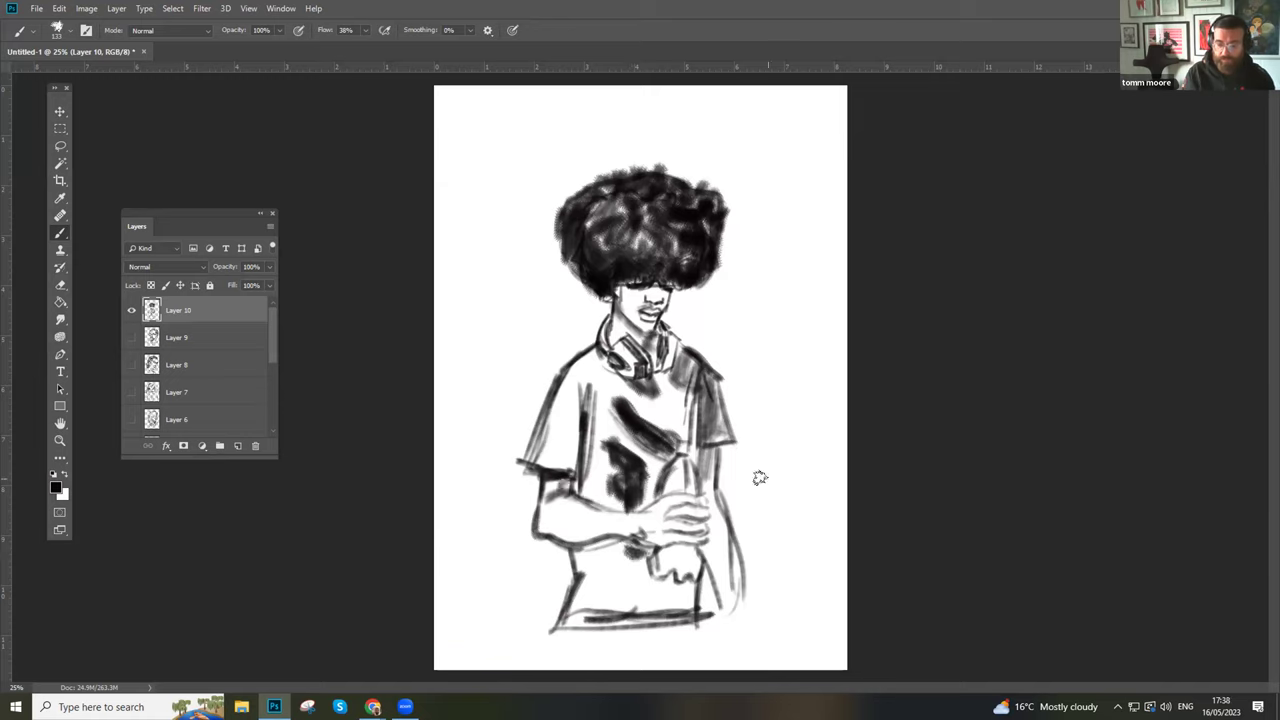
mouse_move(738, 582)
left_mouse_down()
mouse_move(724, 588)
mouse_move(732, 612)
mouse_move(714, 638)
mouse_move(740, 636)
mouse_move(742, 660)
left_mouse_up()
mouse_move(694, 588)
left_mouse_down()
mouse_move(690, 556)
mouse_move(666, 556)
left_mouse_up()
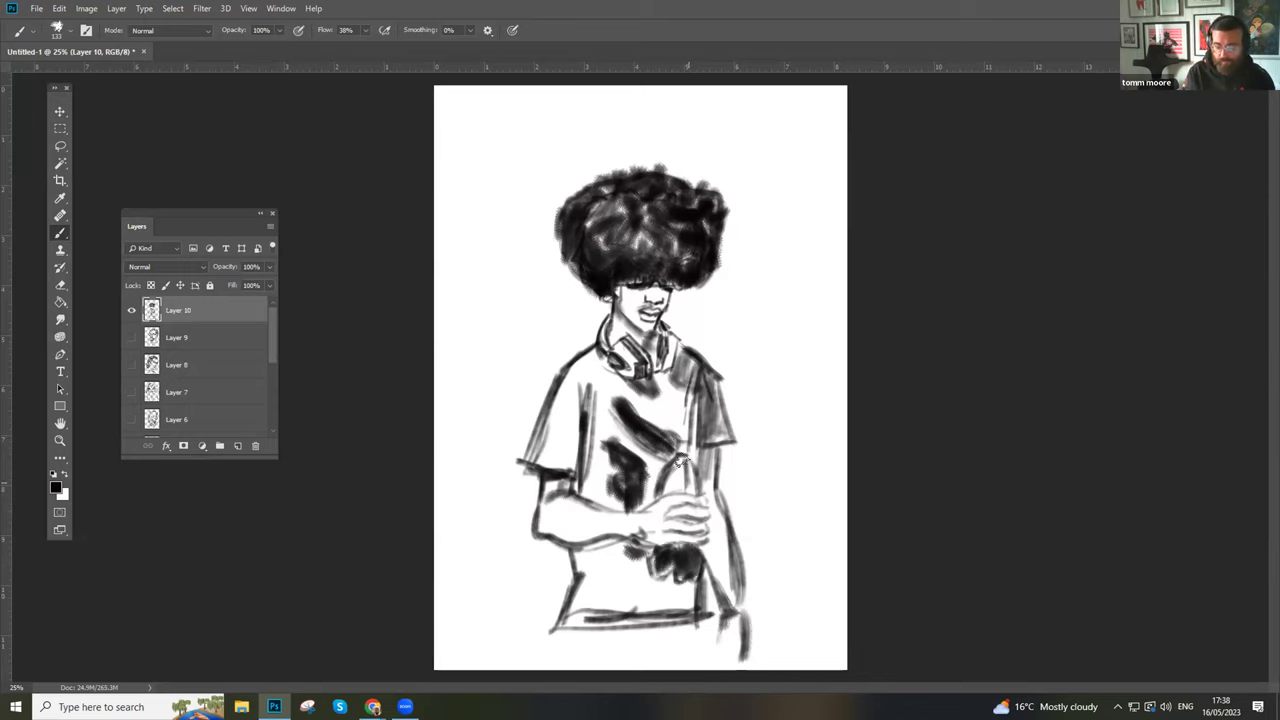
- Set the brush size to 34 px and detail the bottle's neck, cap, contour lines and the fingers
left_click(60, 30)
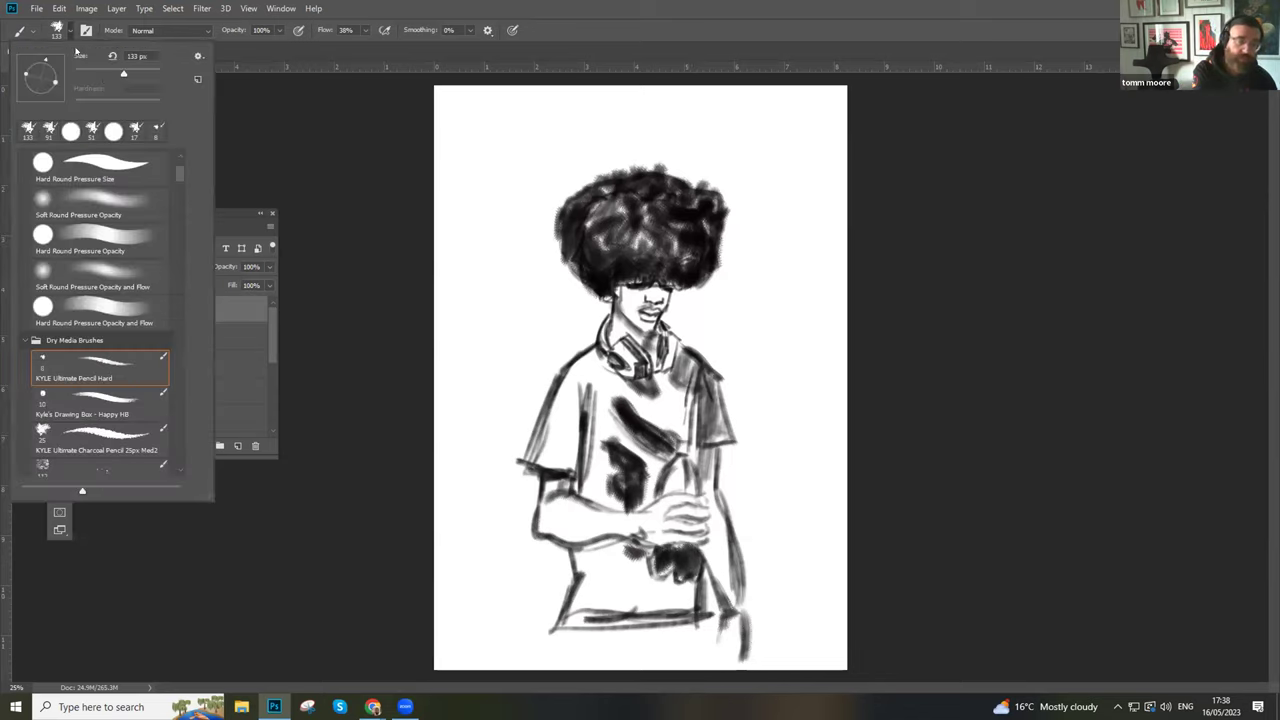
left_click_drag(97, 72, 91, 73)
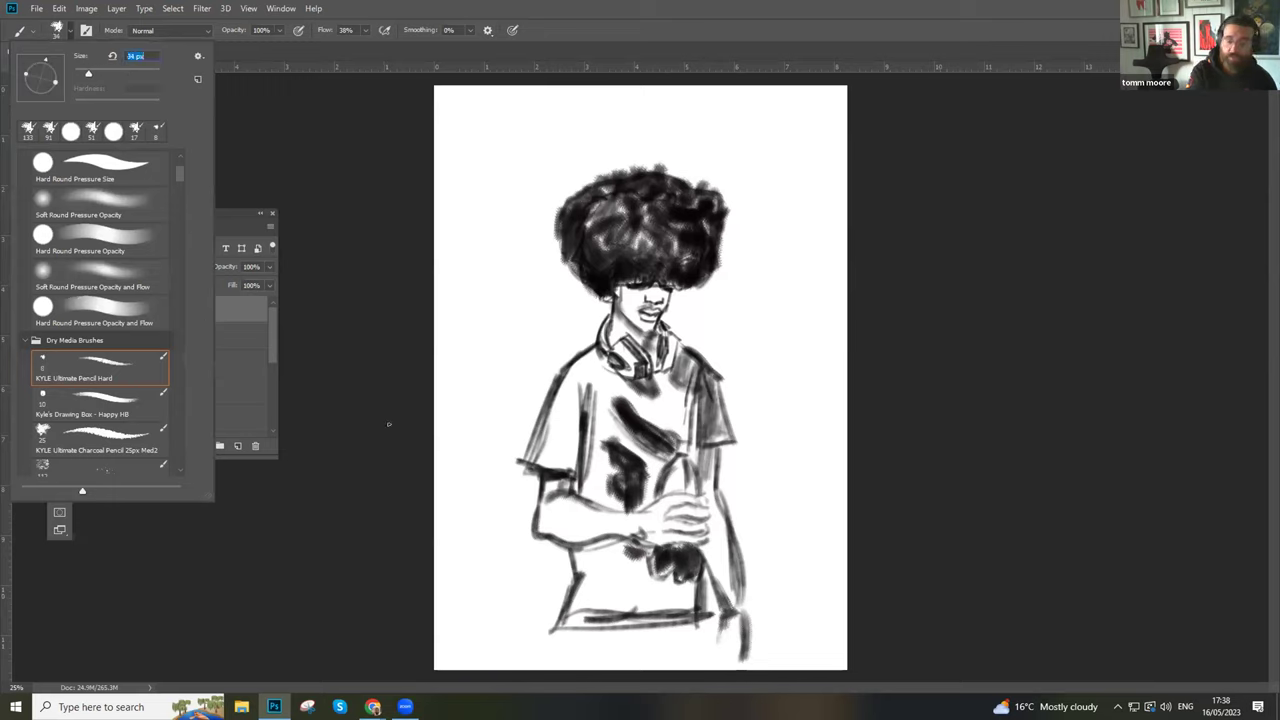
key("Return")
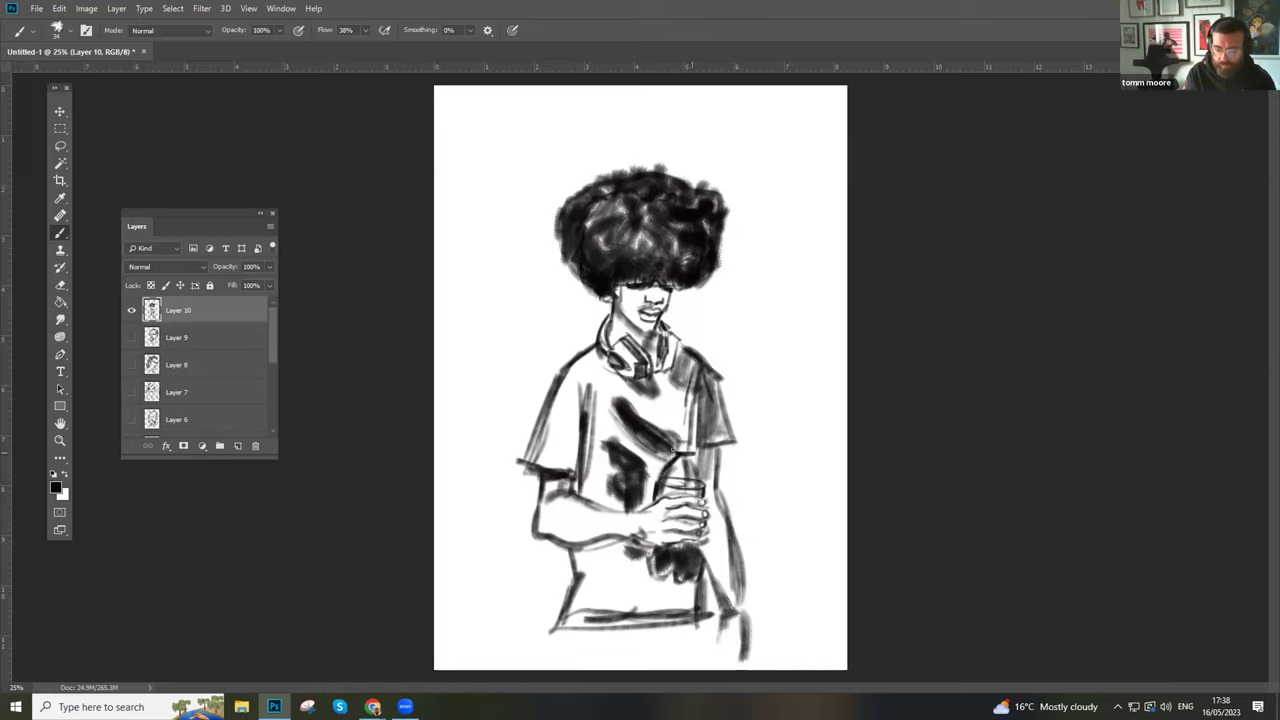
left_click_drag(686, 443, 699, 497)
left_click_drag(637, 466, 641, 505)
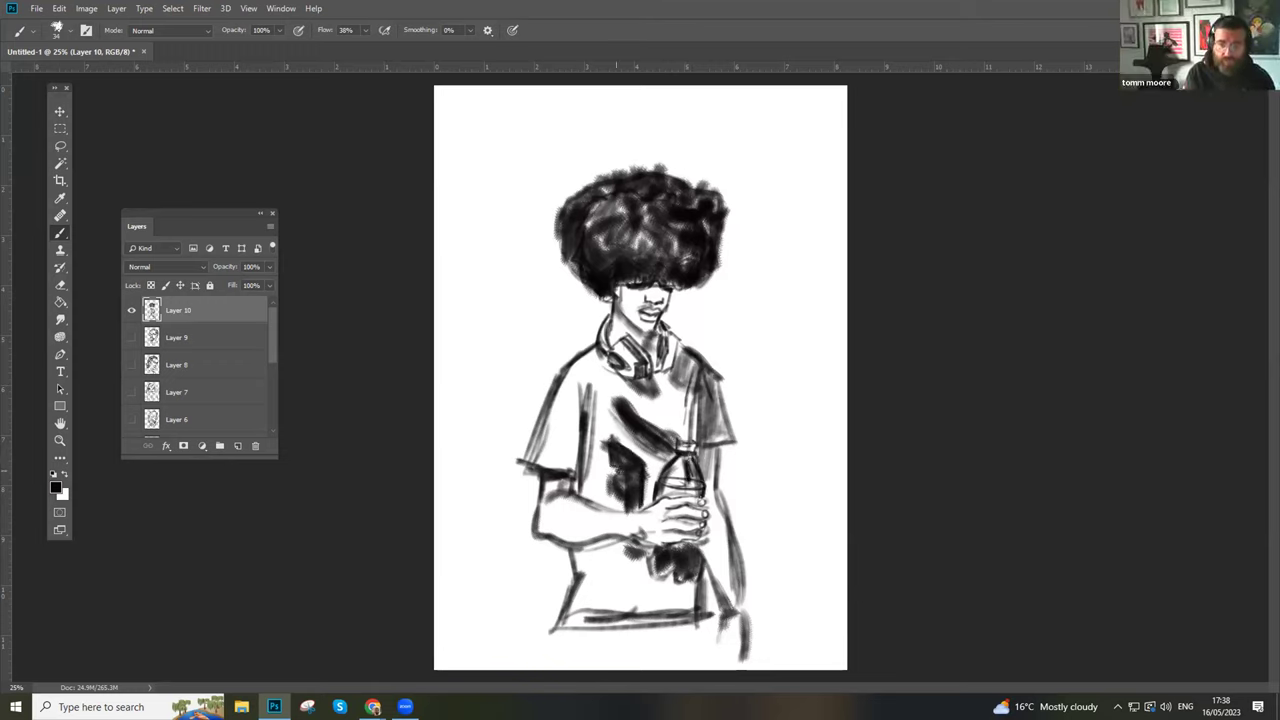
- Refine the shirt folds, near sleeve edge, forearm and shoulder strap with fine dark strokes
left_click_drag(581, 414, 572, 481)
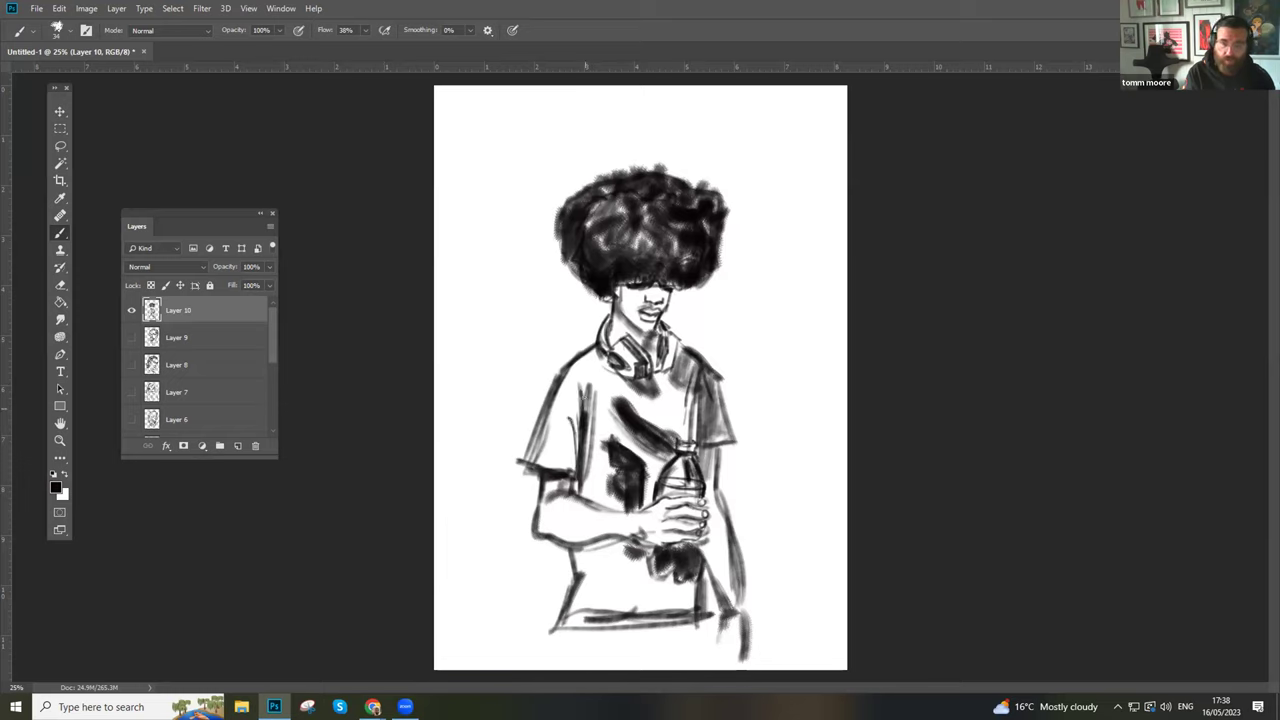
left_click_drag(564, 362, 523, 470)
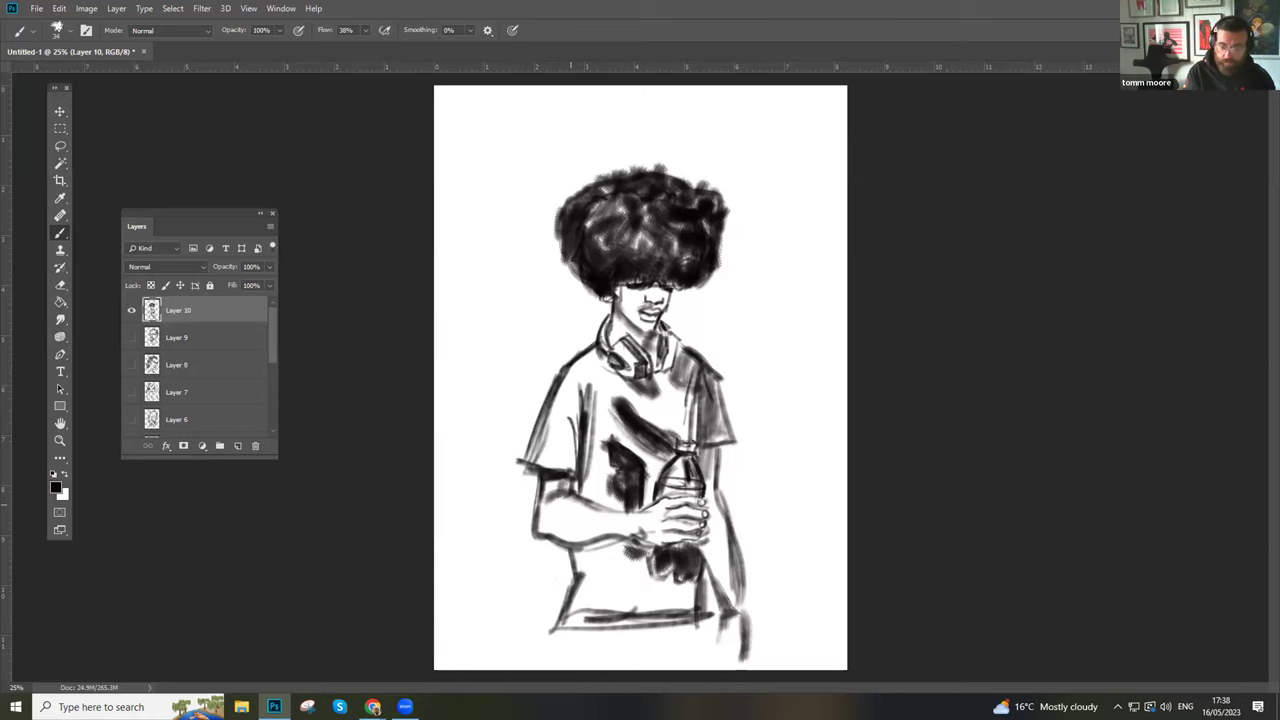
left_click_drag(568, 480, 612, 508)
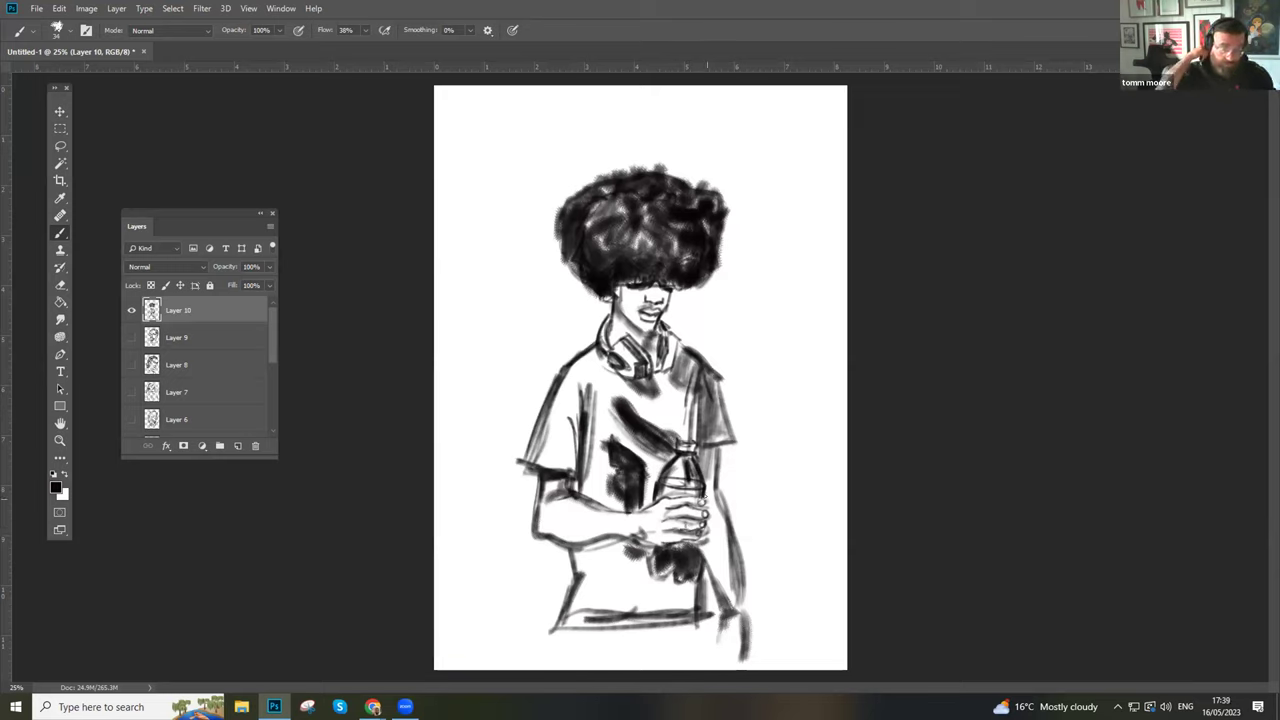
left_click_drag(703, 408, 703, 432)
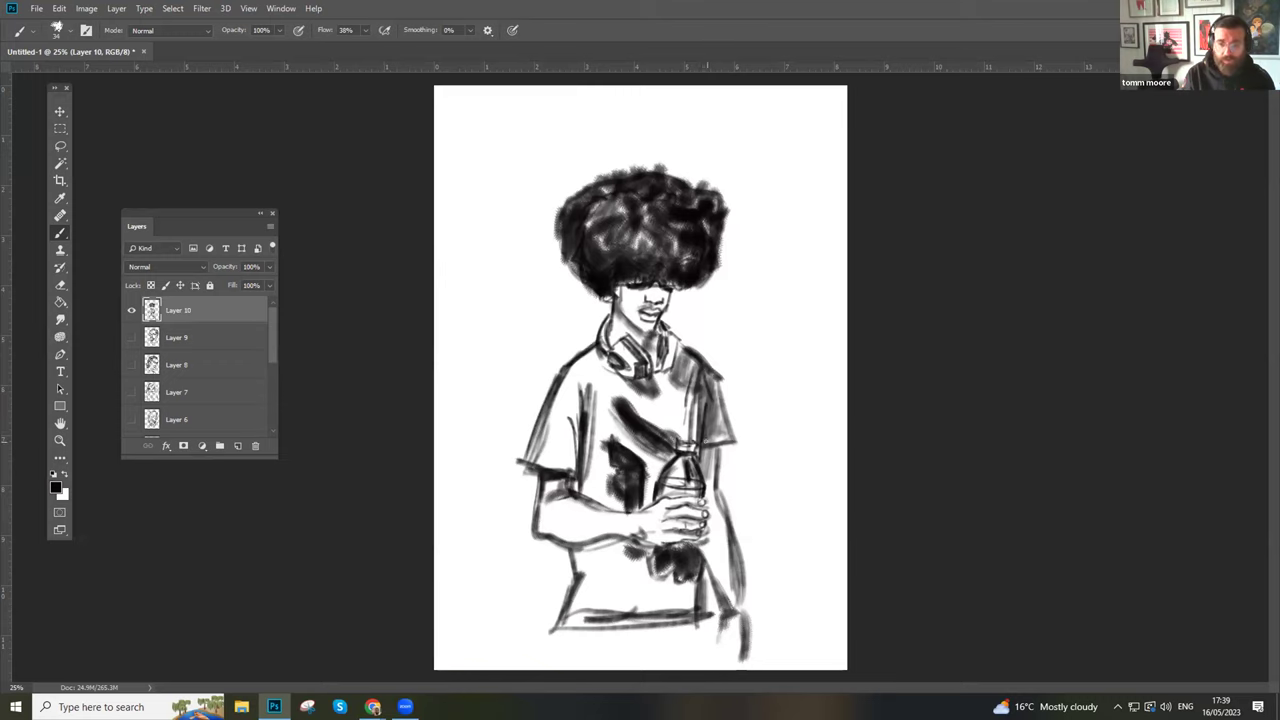
- Refine the far sleeve and the far headphone's edge, and add small curly strokes around the afro's outline
mouse_move(714, 378)
left_mouse_down()
mouse_move(731, 428)
mouse_move(719, 388)
left_mouse_up()
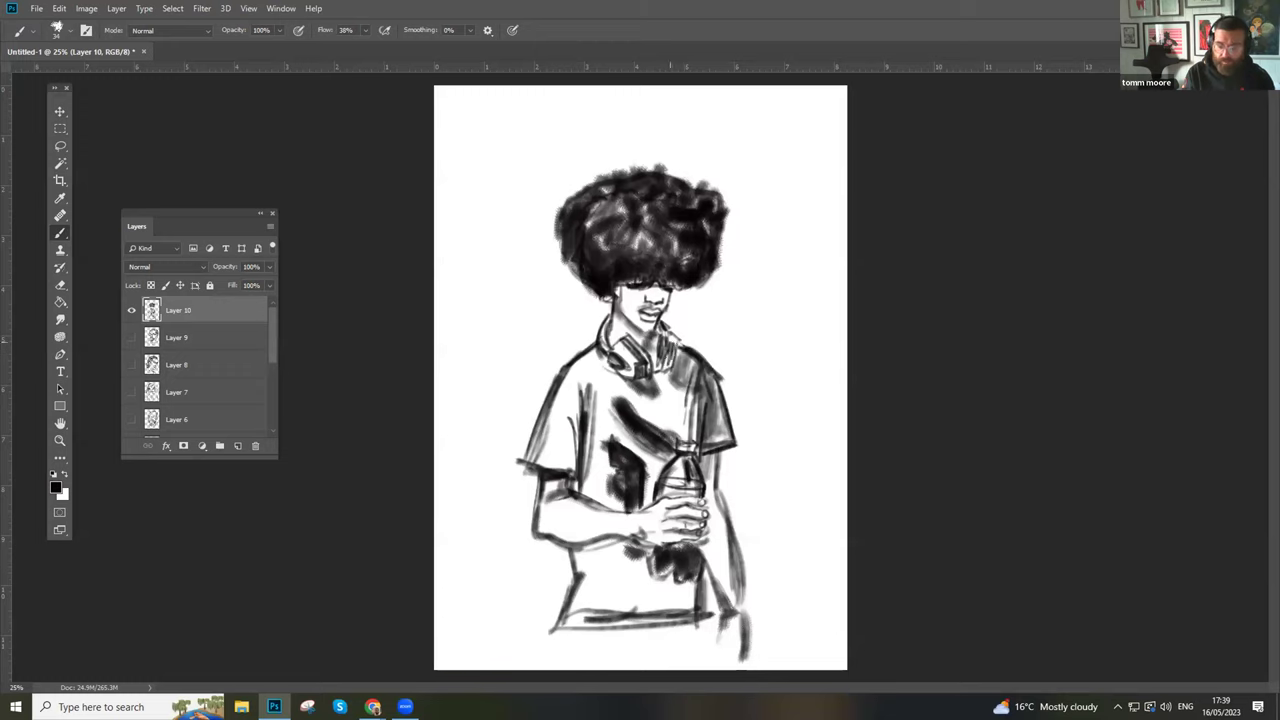
left_click_drag(671, 349, 671, 341)
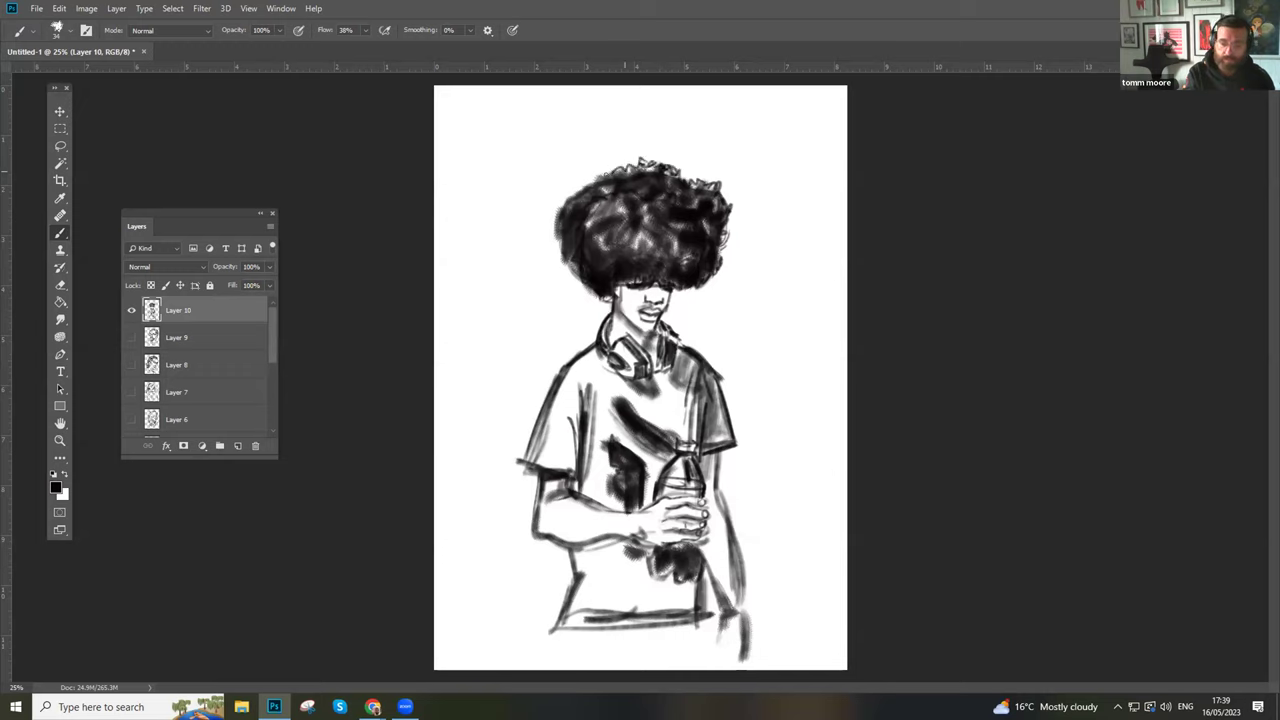
mouse_move(582, 178)
left_mouse_down()
mouse_move(560, 207)
mouse_move(562, 262)
left_mouse_up()
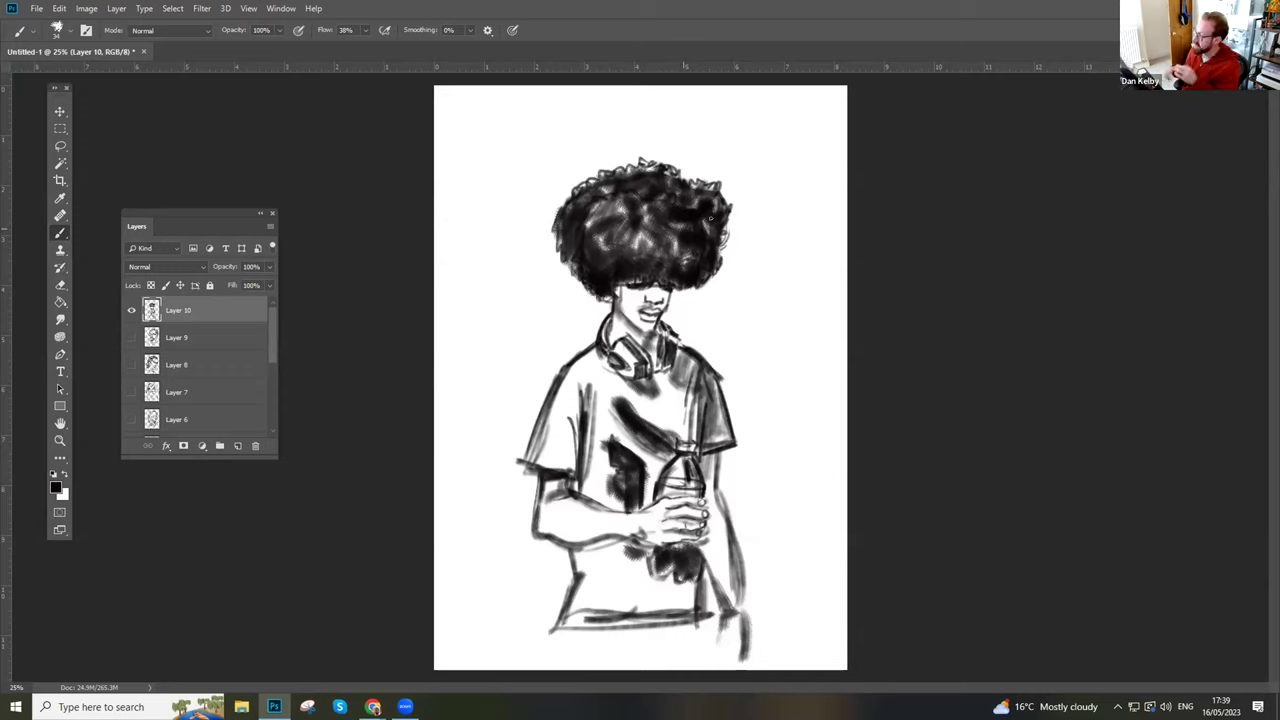
- Darken the shirt folds, hem and far side edge, and sharpen the black patch below the gripping hand
mouse_move(722, 498)
left_mouse_down()
mouse_move(732, 596)
mouse_move(714, 588)
left_mouse_up()
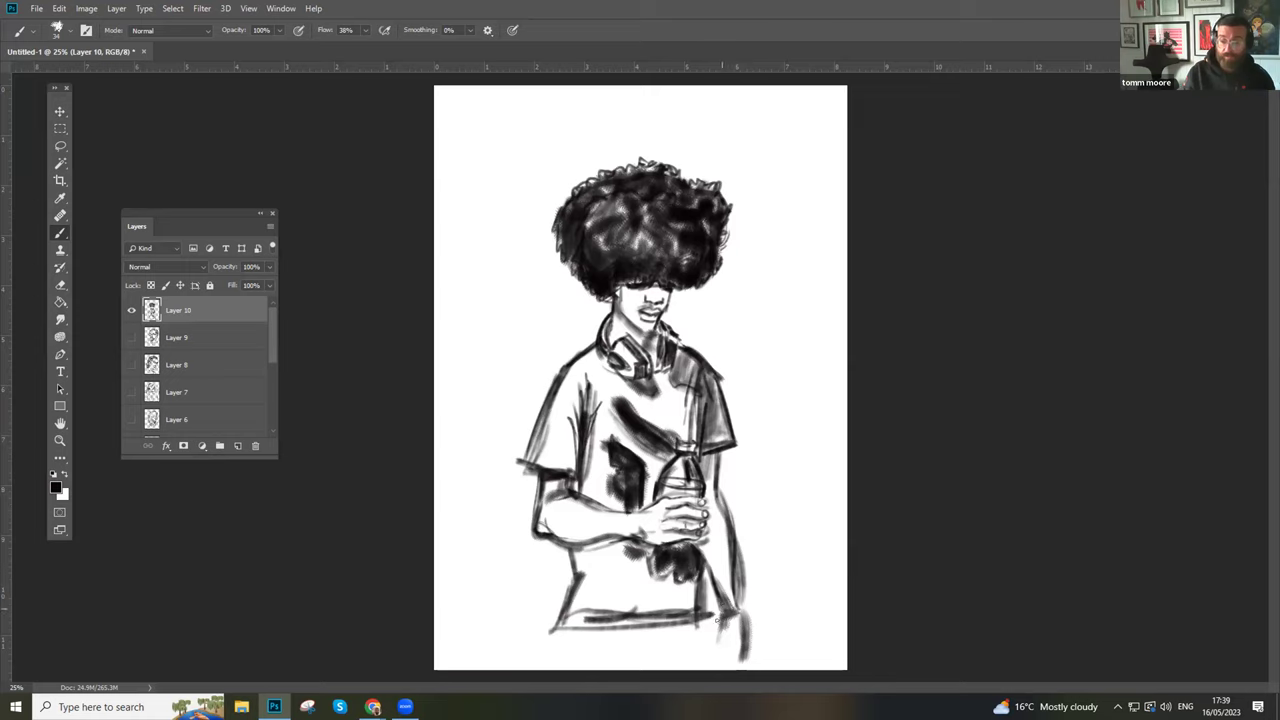
mouse_move(556, 620)
left_mouse_down()
mouse_move(710, 616)
mouse_move(711, 562)
left_mouse_up()
left_click_drag(709, 612, 704, 540)
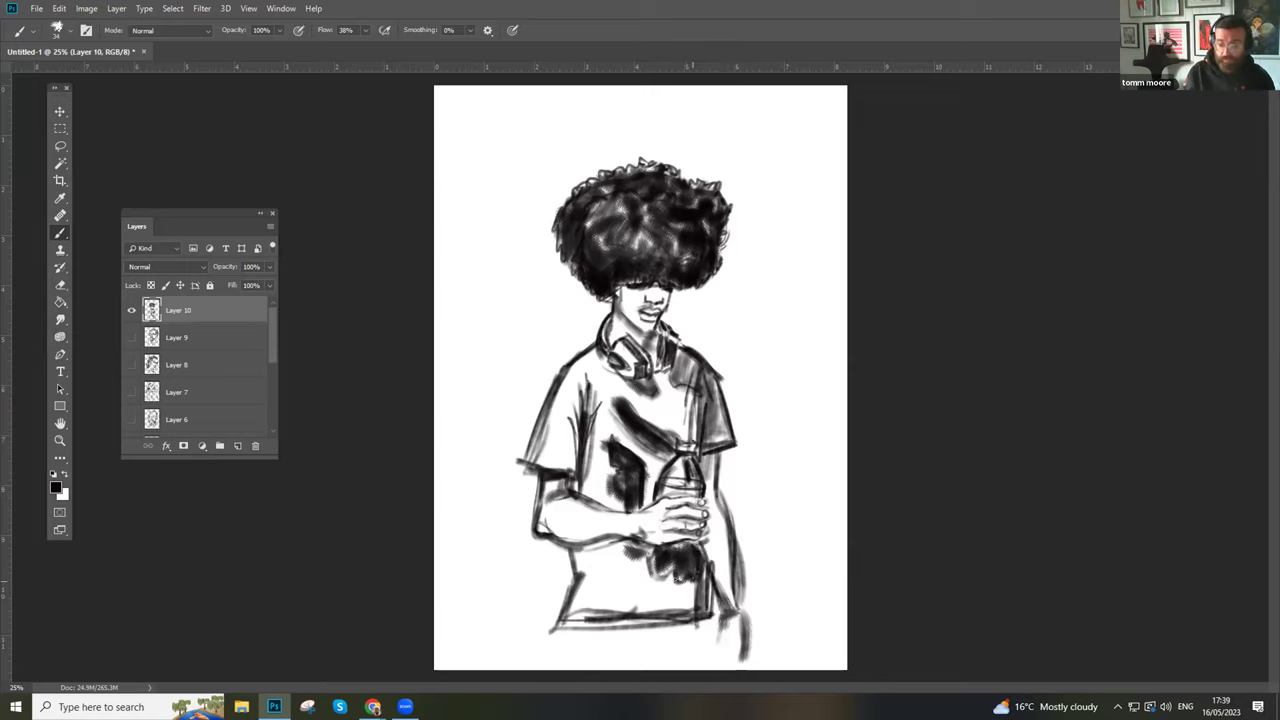
left_click_drag(650, 560, 673, 561)
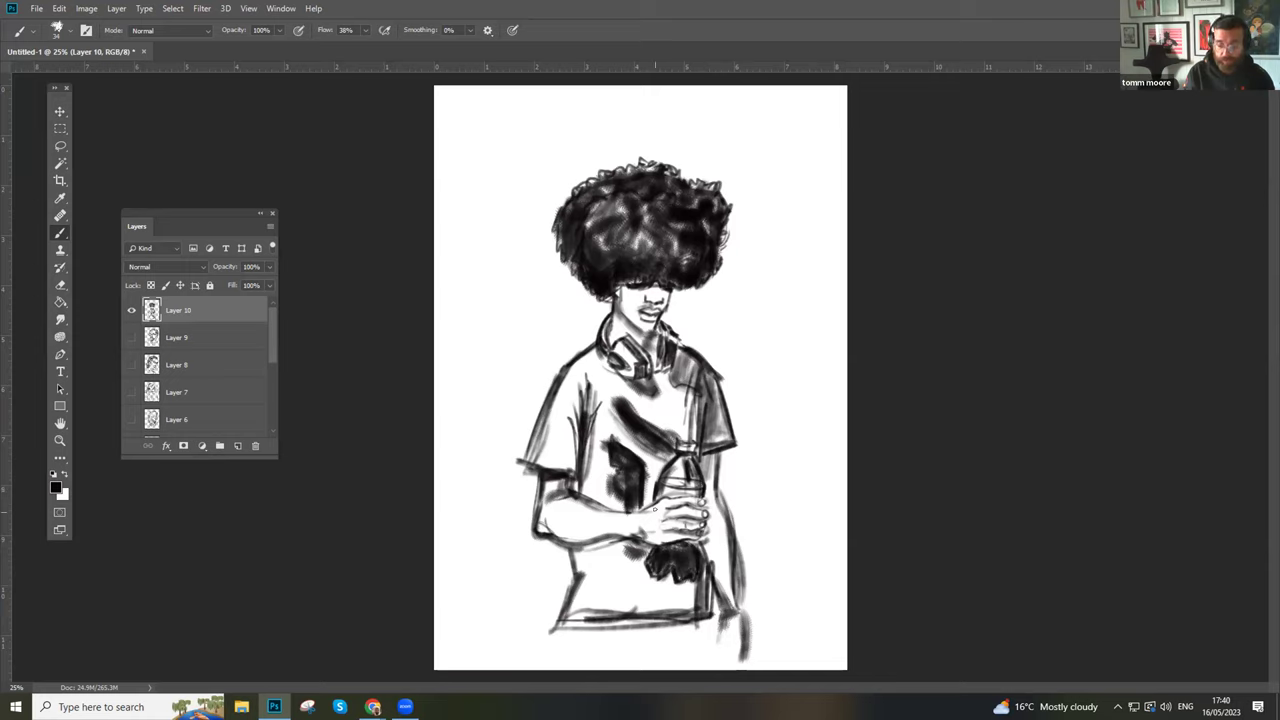
mouse_move(640, 556)
left_mouse_down()
mouse_move(616, 540)
mouse_move(572, 542)
left_mouse_up()
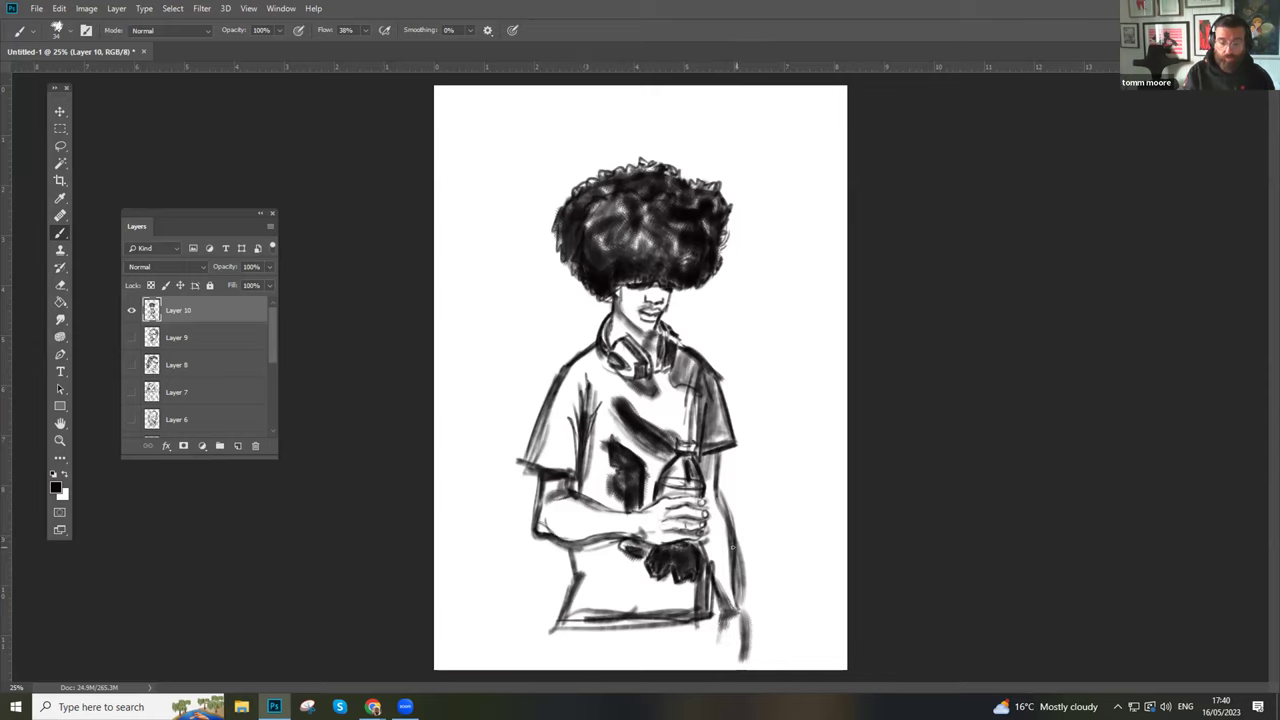
- Strengthen the shirt hem, add trouser lines below it and define the lowered far hand
left_click_drag(563, 623, 673, 618)
left_click_drag(569, 623, 568, 658)
left_click_drag(740, 562, 734, 606)
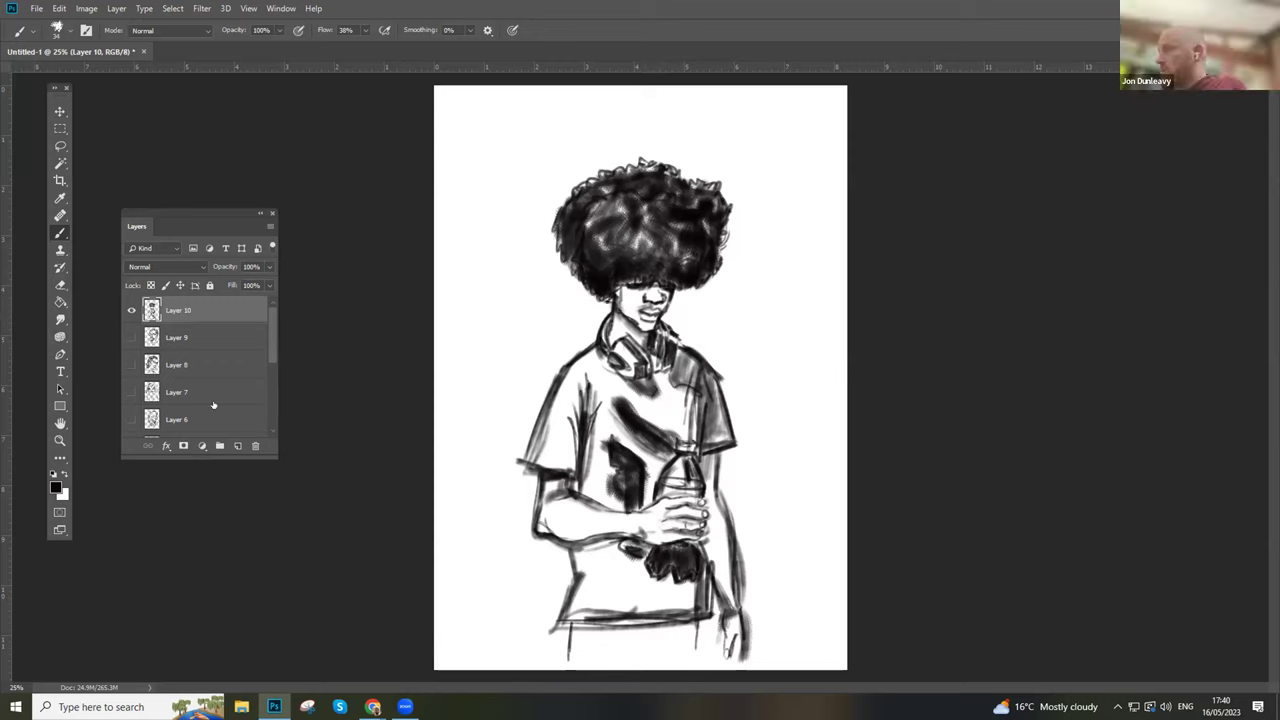
- Hide the finished afro figure, add a new layer and set the brush size to 86 px
left_click(131, 310)
left_click(237, 445)
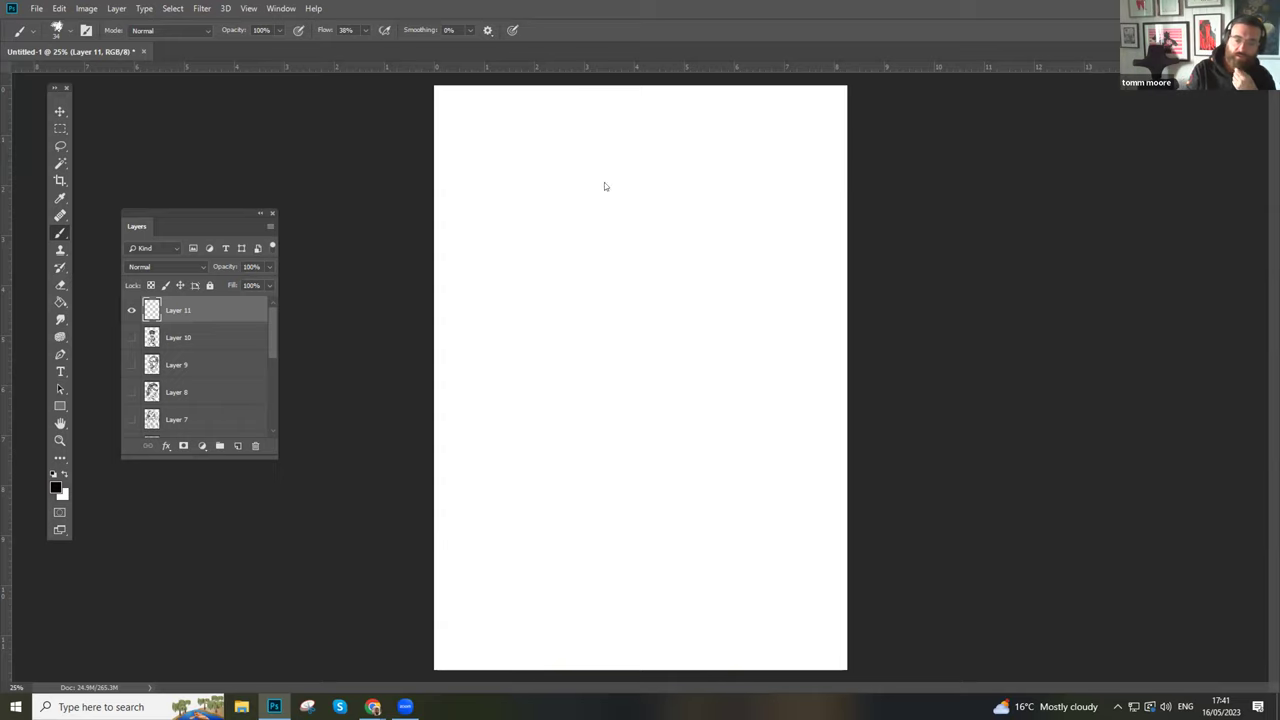
left_click_drag(542, 240, 572, 176)
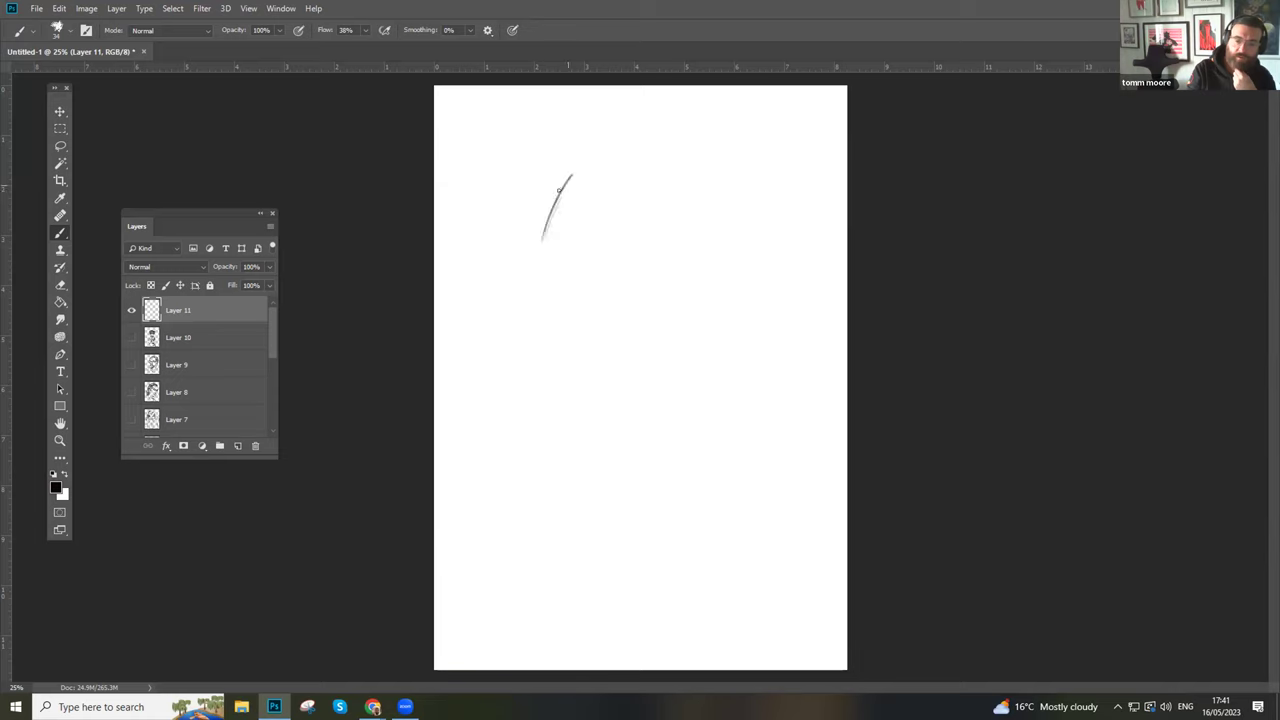
left_click(65, 30)
left_click_drag(88, 73, 111, 73)
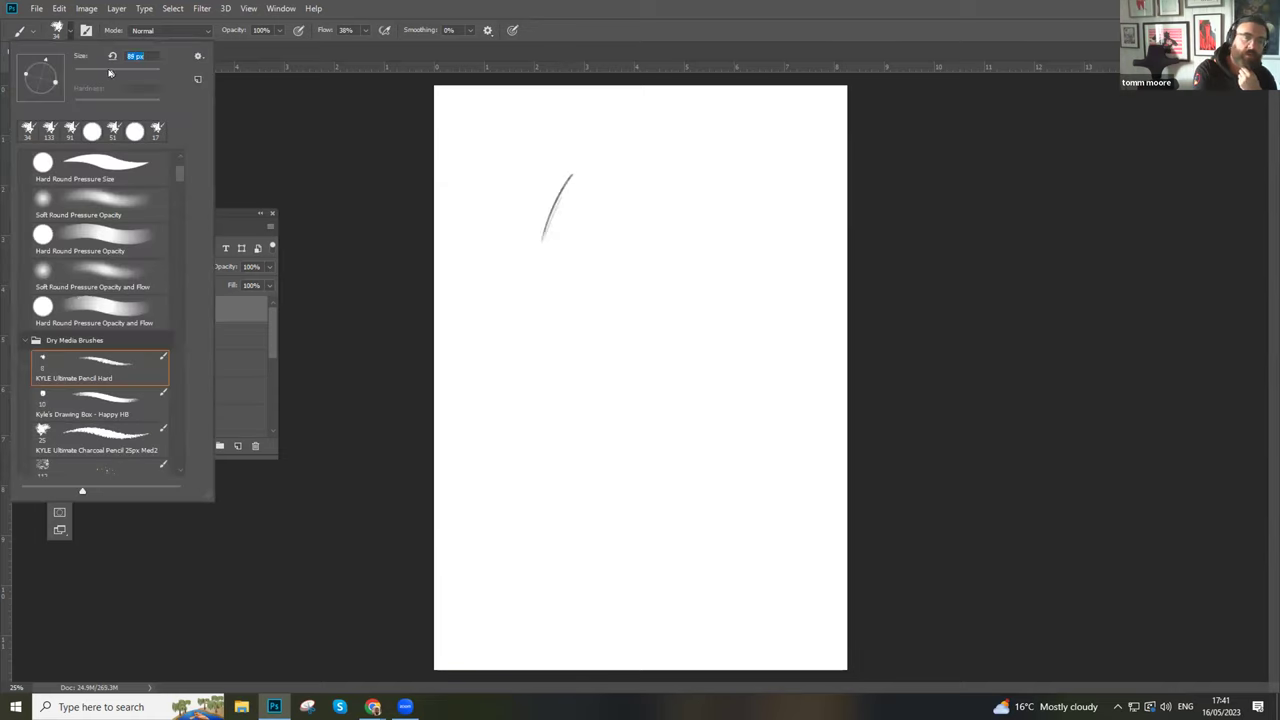
- Outline a new head with long wavy hair falling on one side, a rounded jaw and a neck line
mouse_move(542, 238)
left_mouse_down()
mouse_move(562, 181)
mouse_move(622, 141)
left_mouse_up()
mouse_move(615, 147)
left_mouse_down()
mouse_move(651, 141)
mouse_move(731, 171)
mouse_move(745, 195)
mouse_move(731, 456)
left_mouse_up()
left_click_drag(708, 245, 663, 458)
mouse_move(688, 178)
left_mouse_down()
mouse_move(724, 275)
mouse_move(682, 402)
mouse_move(723, 531)
left_mouse_up()
left_click_drag(726, 272, 688, 406)
left_click_drag(711, 336, 724, 478)
left_click_drag(737, 357, 715, 444)
left_click_drag(738, 468, 764, 518)
mouse_move(722, 421)
left_mouse_down()
mouse_move(751, 357)
mouse_move(766, 477)
mouse_move(744, 203)
mouse_move(701, 197)
mouse_move(674, 137)
mouse_move(634, 134)
mouse_move(565, 188)
mouse_move(607, 157)
mouse_move(572, 220)
left_mouse_up()
mouse_move(610, 156)
left_mouse_down()
mouse_move(551, 262)
mouse_move(566, 336)
mouse_move(636, 371)
mouse_move(672, 362)
mouse_move(605, 367)
left_mouse_up()
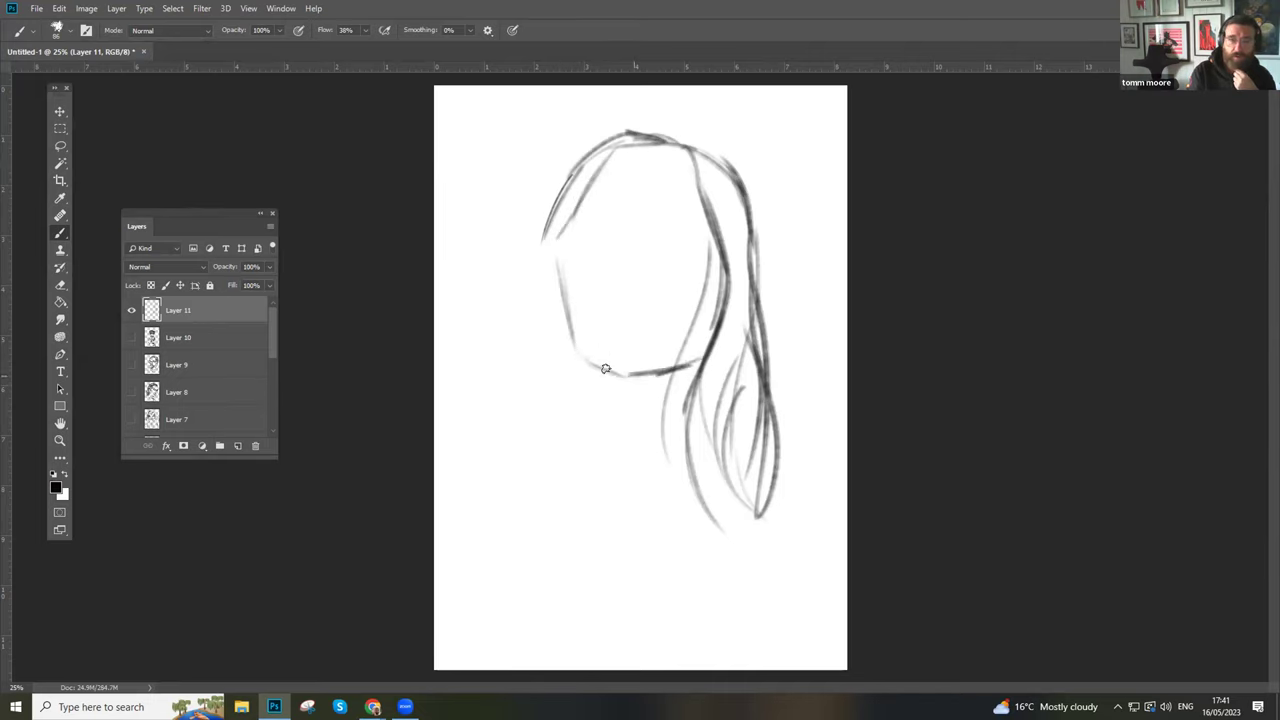
left_click_drag(593, 442, 595, 391)
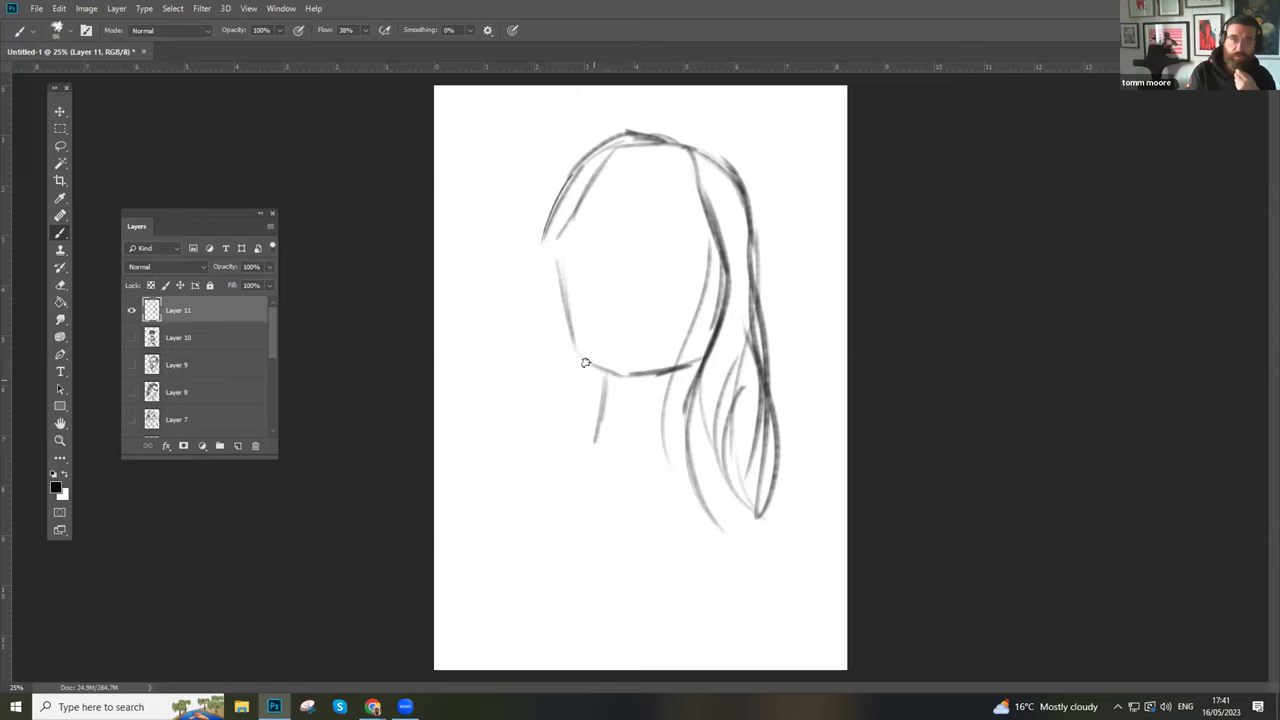
- Sketch the nostrils, round glasses and lips, and add hair strands beside the neck
left_click_drag(585, 274, 609, 273)
mouse_move(618, 230)
left_mouse_down()
mouse_move(584, 208)
mouse_move(550, 242)
mouse_move(593, 274)
mouse_move(614, 211)
mouse_move(648, 192)
mouse_move(624, 210)
mouse_move(624, 276)
left_mouse_up()
left_click(640, 275)
left_click(652, 274)
mouse_move(623, 224)
left_mouse_down()
mouse_move(649, 251)
mouse_move(697, 264)
mouse_move(693, 213)
mouse_move(669, 221)
mouse_move(659, 204)
mouse_move(646, 223)
mouse_move(686, 252)
mouse_move(705, 229)
mouse_move(699, 207)
mouse_move(669, 201)
mouse_move(641, 246)
mouse_move(680, 263)
mouse_move(682, 212)
mouse_move(625, 224)
mouse_move(687, 199)
left_mouse_up()
mouse_move(622, 224)
left_mouse_down()
mouse_move(565, 256)
mouse_move(569, 330)
mouse_move(560, 256)
mouse_move(565, 347)
mouse_move(543, 390)
mouse_move(560, 465)
left_mouse_up()
mouse_move(563, 370)
left_mouse_down()
mouse_move(555, 468)
mouse_move(588, 458)
left_mouse_up()
mouse_move(610, 306)
left_mouse_down()
mouse_move(667, 308)
mouse_move(607, 309)
mouse_move(624, 319)
left_mouse_up()
left_click_drag(606, 373, 698, 358)
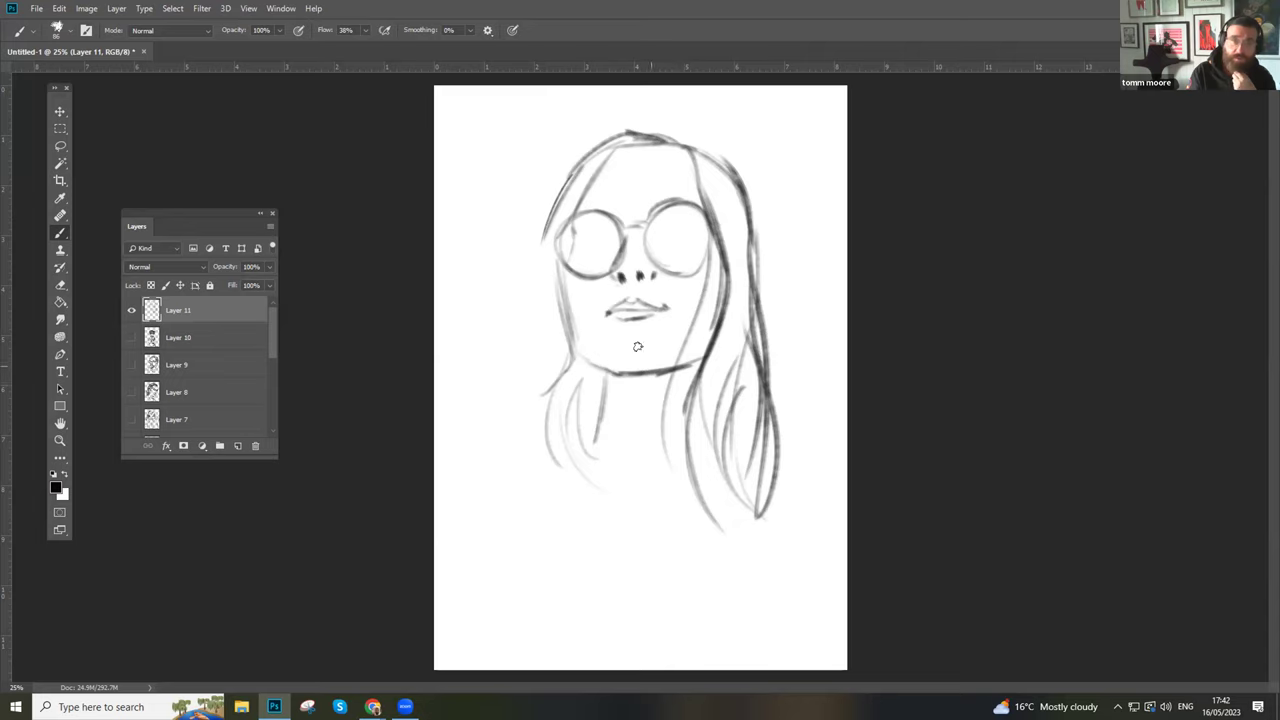
- Draw both eyes inside the round glasses with dark pupils and upper lid lines
mouse_move(597, 225)
left_mouse_down()
mouse_move(620, 230)
mouse_move(578, 229)
mouse_move(700, 234)
mouse_move(664, 228)
mouse_move(682, 224)
left_mouse_up()
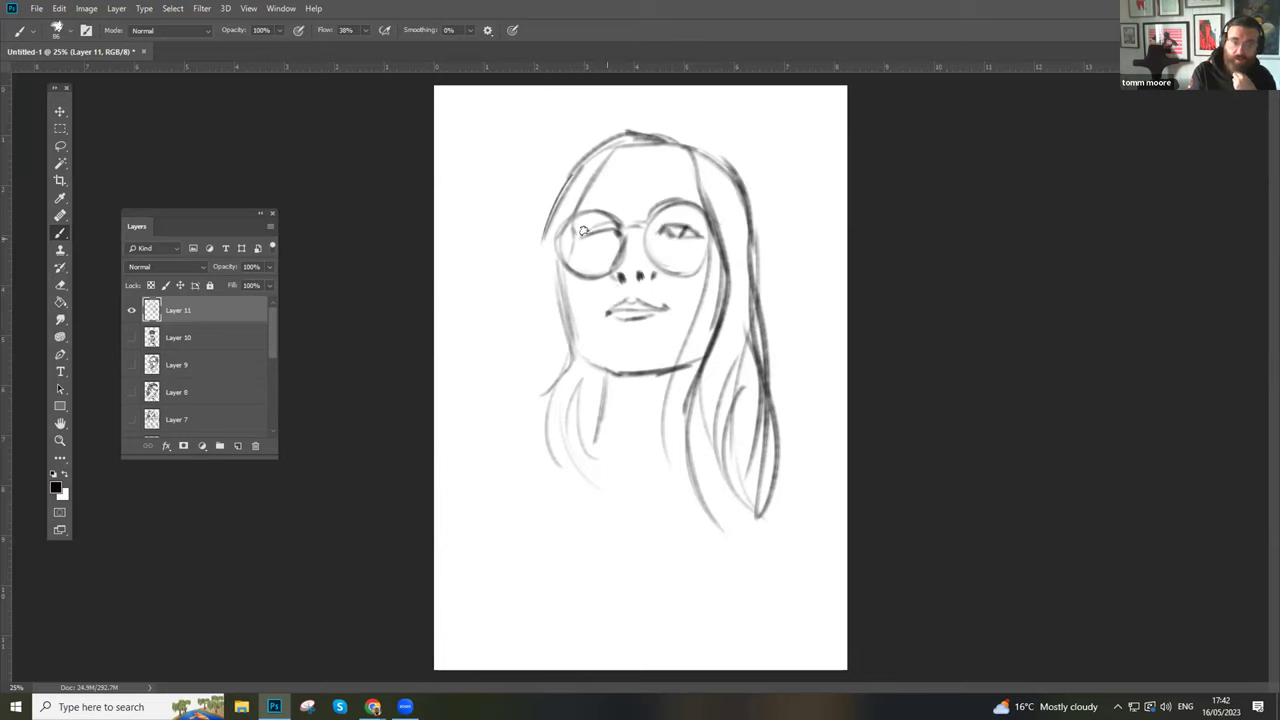
mouse_move(601, 229)
left_mouse_down()
mouse_move(584, 236)
mouse_move(614, 236)
left_mouse_up()
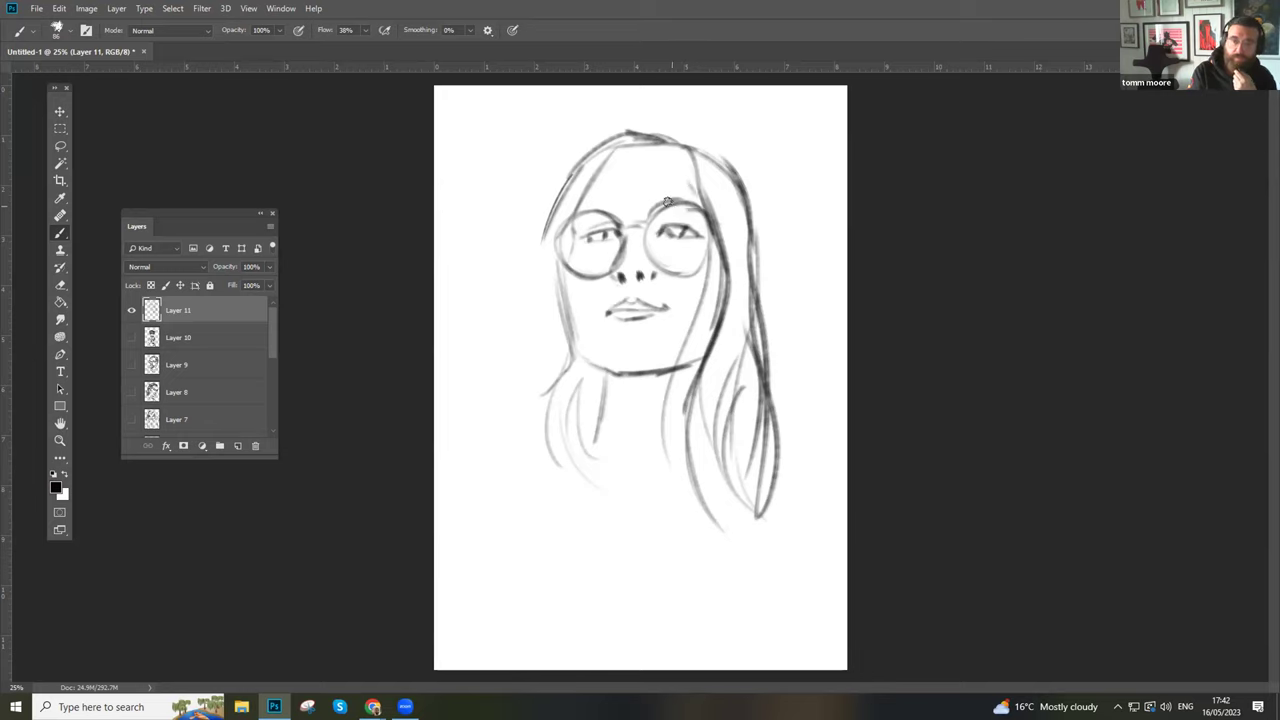
left_click_drag(670, 231, 679, 232)
mouse_move(581, 235)
left_mouse_down()
mouse_move(639, 214)
mouse_move(611, 229)
left_mouse_up()
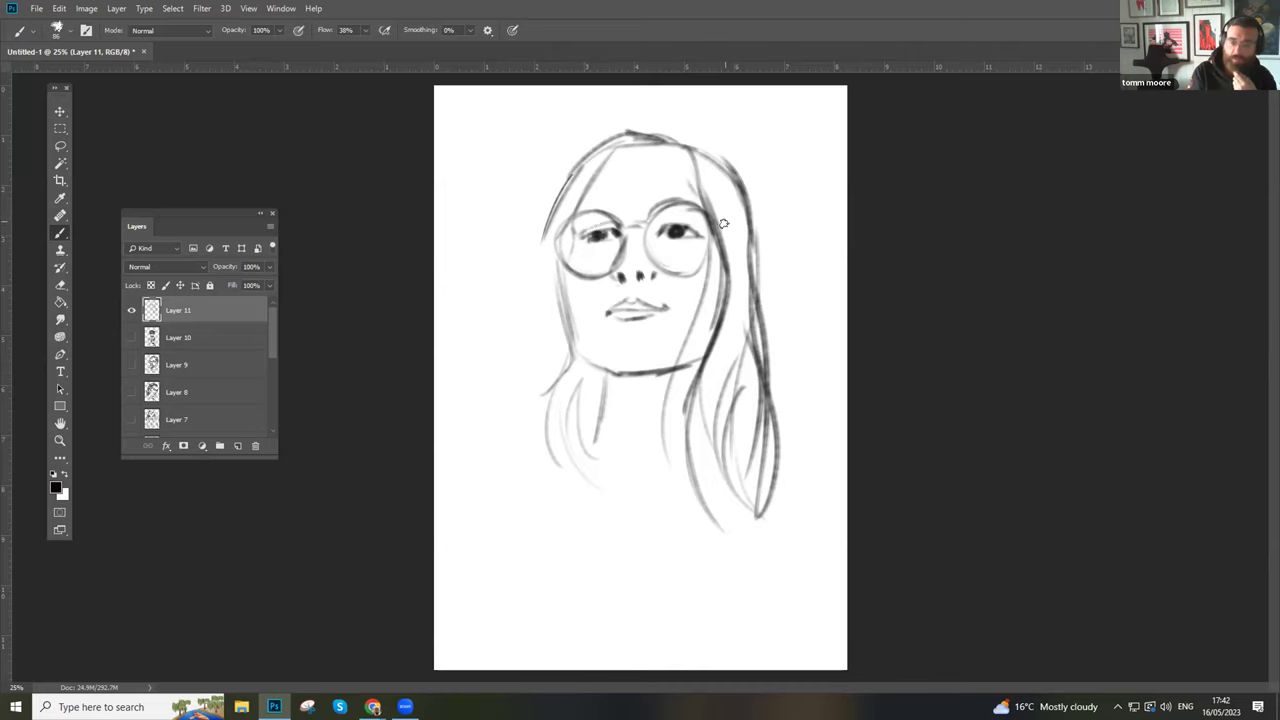
- Add the wavy outer hair on the other side of the face, hatch the neck shadow and darken the jawline
mouse_move(657, 214)
left_mouse_down()
mouse_move(706, 213)
mouse_move(665, 132)
mouse_move(632, 120)
mouse_move(557, 164)
mouse_move(568, 165)
mouse_move(528, 232)
left_mouse_up()
mouse_move(572, 164)
left_mouse_down()
mouse_move(519, 251)
mouse_move(524, 342)
left_mouse_up()
mouse_move(544, 214)
left_mouse_down()
mouse_move(541, 328)
mouse_move(499, 427)
mouse_move(509, 402)
mouse_move(508, 460)
left_mouse_up()
mouse_move(516, 392)
left_mouse_down()
mouse_move(524, 272)
mouse_move(517, 477)
mouse_move(552, 470)
mouse_move(565, 321)
mouse_move(571, 354)
left_mouse_up()
left_click_drag(562, 286, 557, 473)
mouse_move(576, 356)
left_mouse_down()
mouse_move(593, 382)
mouse_move(582, 350)
mouse_move(612, 362)
mouse_move(579, 350)
mouse_move(626, 371)
mouse_move(719, 343)
left_mouse_up()
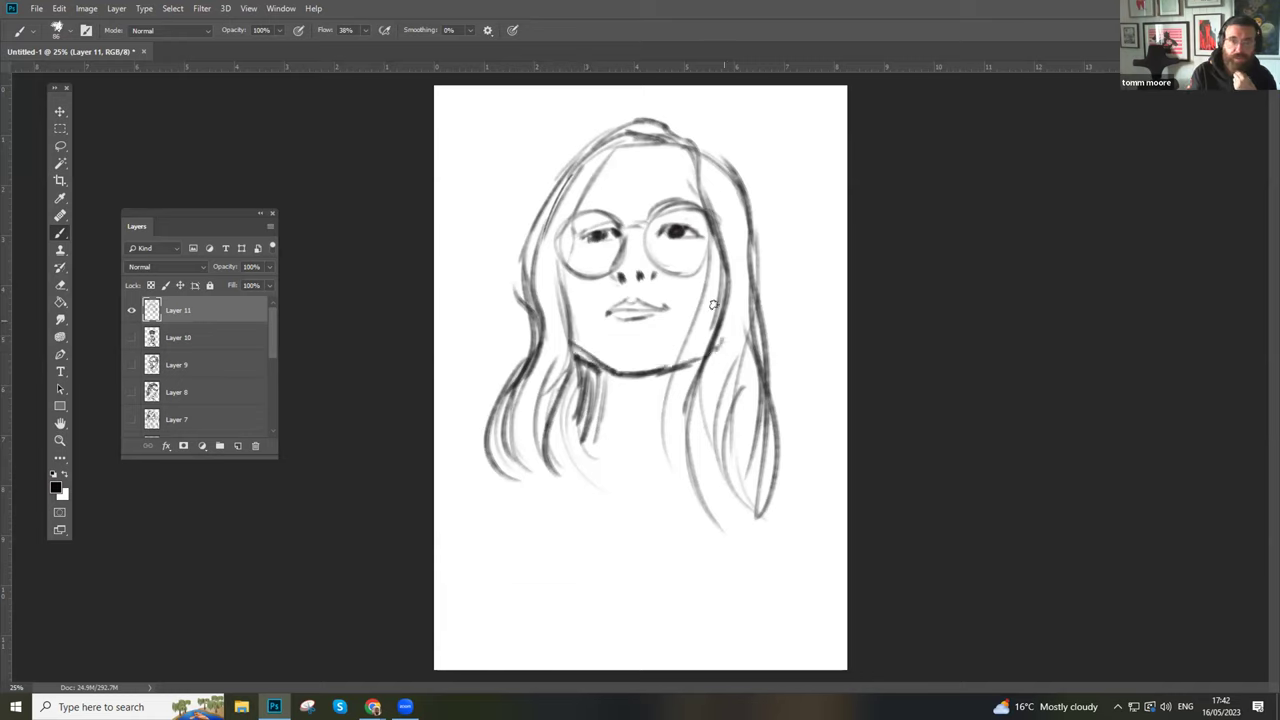
- Darken the upper lip, nose and glasses frame, and extend the long hair with more flowing strands
mouse_move(661, 309)
left_mouse_down()
mouse_move(608, 306)
mouse_move(650, 308)
left_mouse_up()
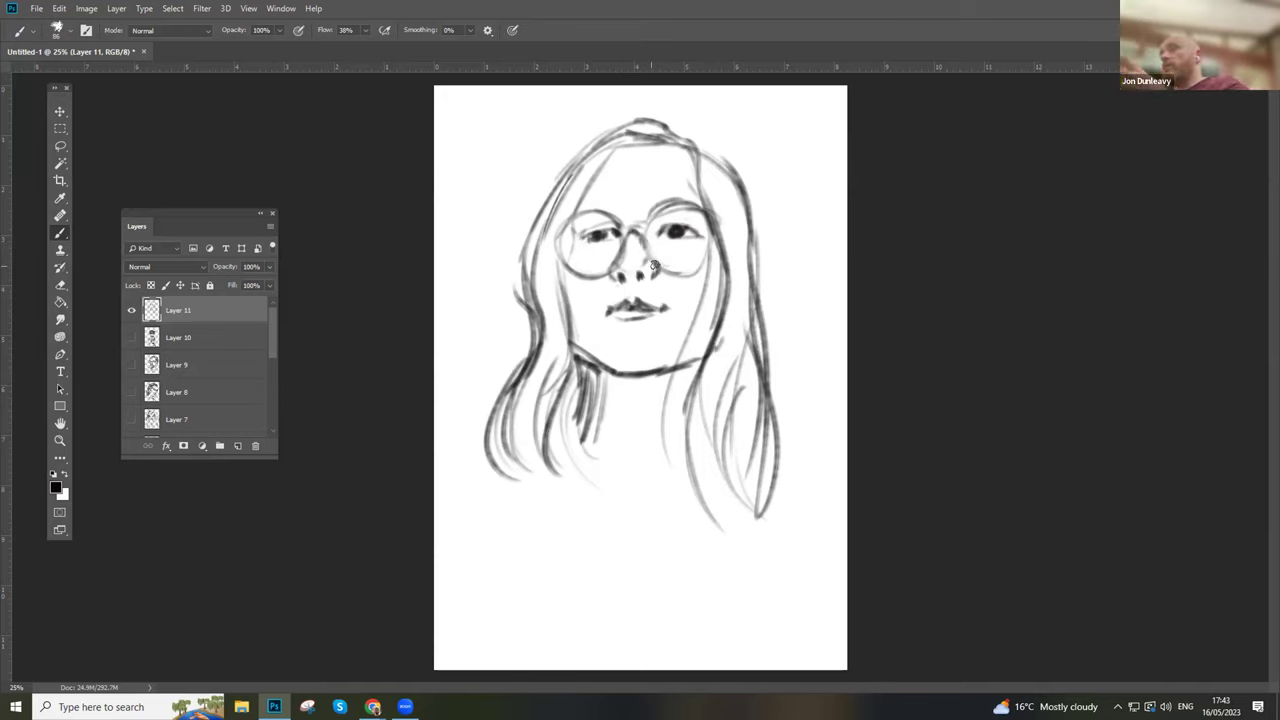
mouse_move(702, 254)
left_mouse_down()
mouse_move(716, 216)
mouse_move(690, 274)
mouse_move(719, 224)
left_mouse_up()
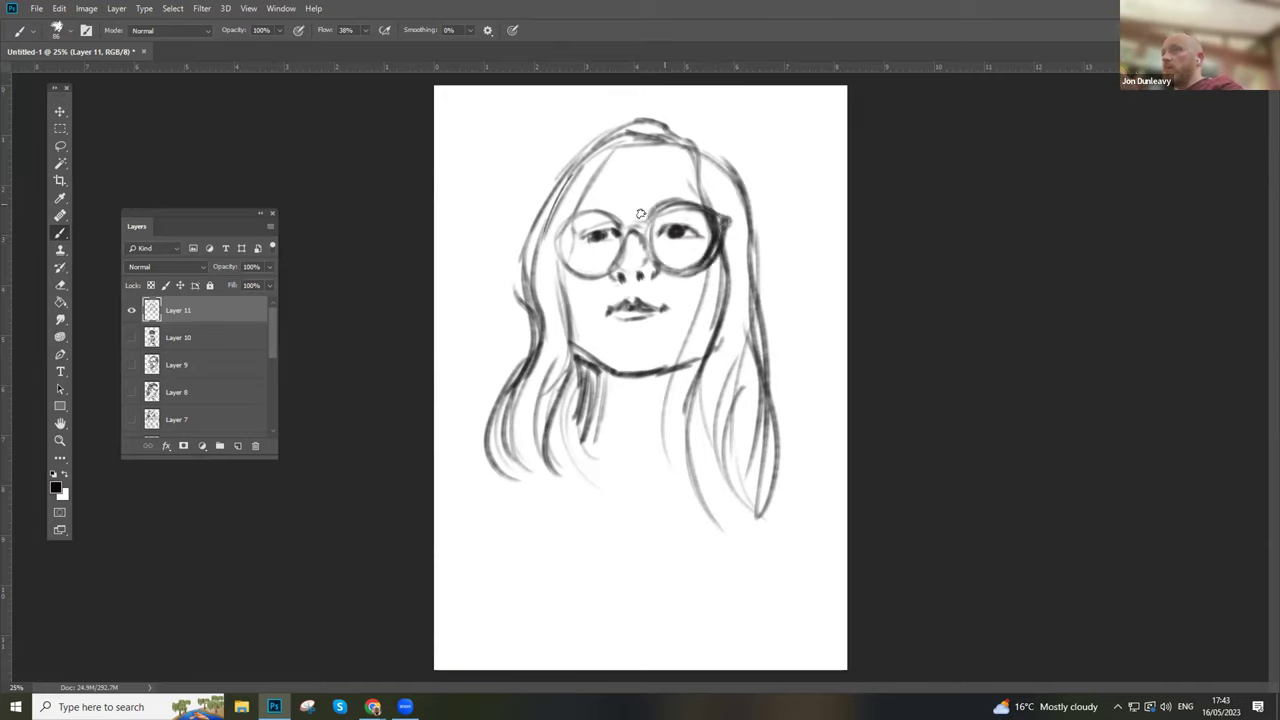
mouse_move(545, 239)
left_mouse_down()
mouse_move(576, 211)
mouse_move(612, 204)
mouse_move(616, 224)
mouse_move(580, 209)
mouse_move(595, 171)
left_mouse_up()
mouse_move(620, 140)
left_mouse_down()
mouse_move(597, 169)
mouse_move(548, 320)
mouse_move(565, 318)
mouse_move(578, 384)
mouse_move(575, 479)
mouse_move(597, 160)
mouse_move(628, 130)
mouse_move(564, 159)
mouse_move(632, 126)
mouse_move(688, 132)
mouse_move(750, 170)
mouse_move(718, 160)
mouse_move(740, 240)
mouse_move(720, 330)
mouse_move(750, 190)
mouse_move(726, 457)
mouse_move(752, 480)
mouse_move(703, 530)
mouse_move(694, 476)
mouse_move(700, 495)
mouse_move(591, 401)
mouse_move(580, 566)
mouse_move(562, 380)
mouse_move(542, 555)
mouse_move(517, 554)
mouse_move(503, 412)
left_mouse_up()
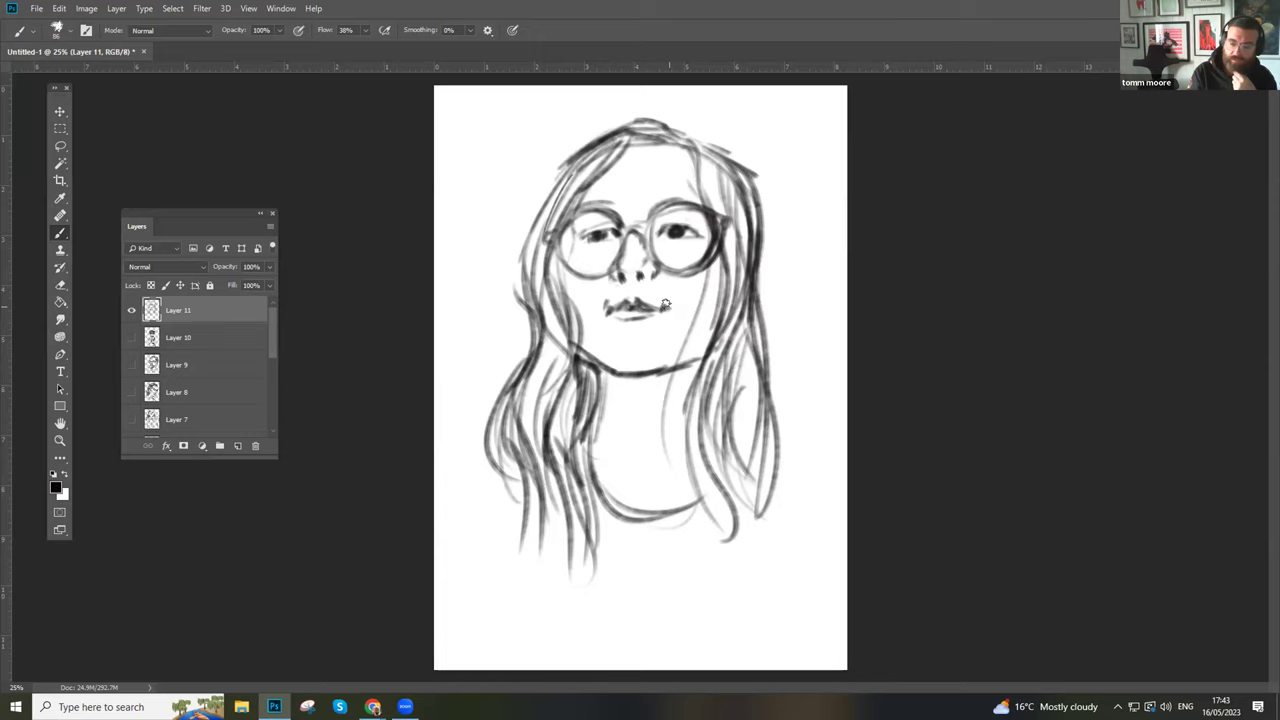
- Shade beneath the jaw and refine the lips and glasses with dark strokes
mouse_move(687, 352)
left_mouse_down()
mouse_move(688, 389)
mouse_move(698, 363)
mouse_move(657, 391)
mouse_move(618, 382)
mouse_move(644, 370)
mouse_move(634, 380)
mouse_move(657, 378)
mouse_move(646, 386)
mouse_move(611, 383)
mouse_move(652, 382)
mouse_move(697, 350)
left_mouse_up()
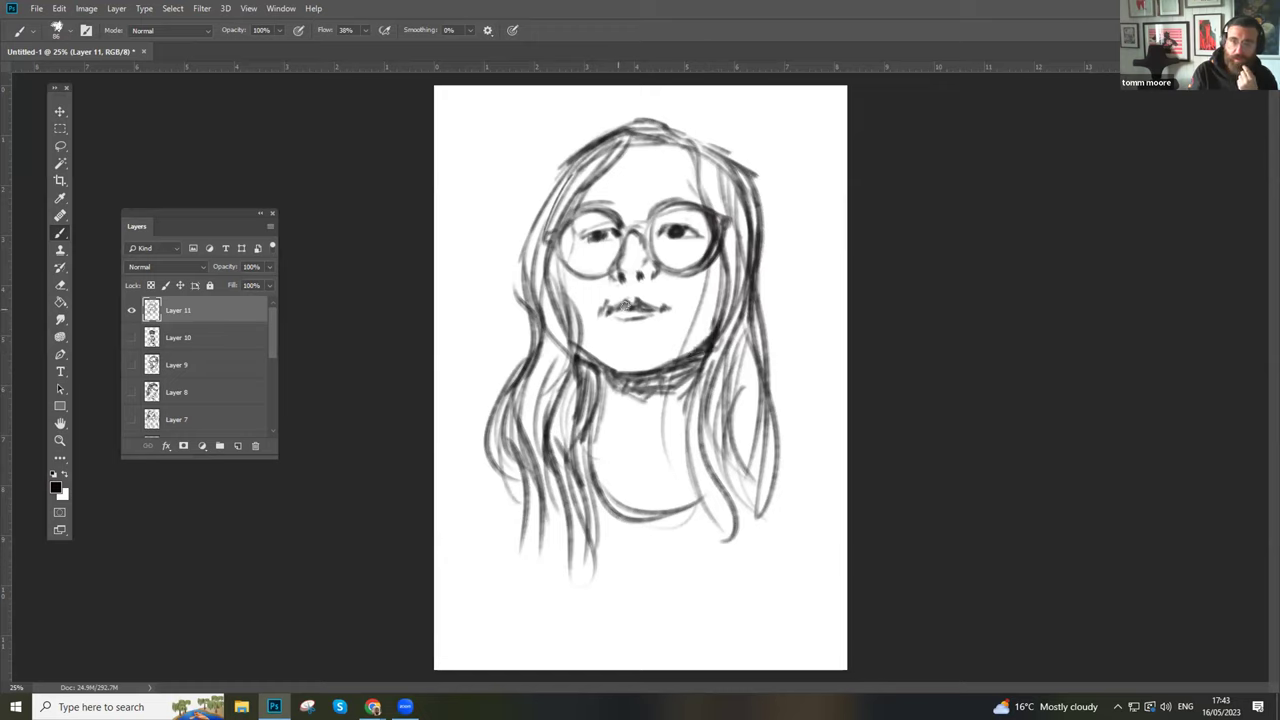
left_click_drag(603, 306, 656, 305)
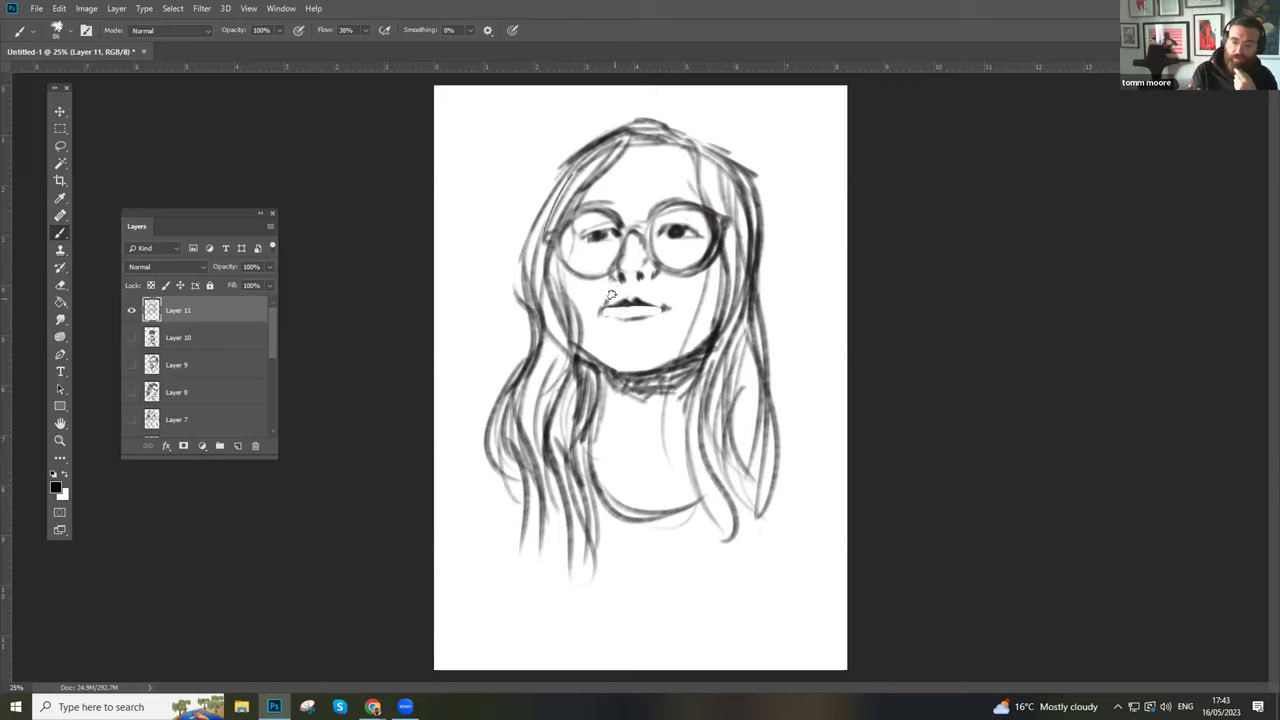
mouse_move(602, 308)
left_mouse_down()
mouse_move(657, 304)
mouse_move(625, 312)
left_mouse_up()
mouse_move(640, 242)
left_mouse_down()
mouse_move(657, 270)
mouse_move(720, 226)
mouse_move(680, 208)
mouse_move(700, 214)
left_mouse_up()
- Hide the finished glasses portrait and add a new layer
left_click(131, 310)
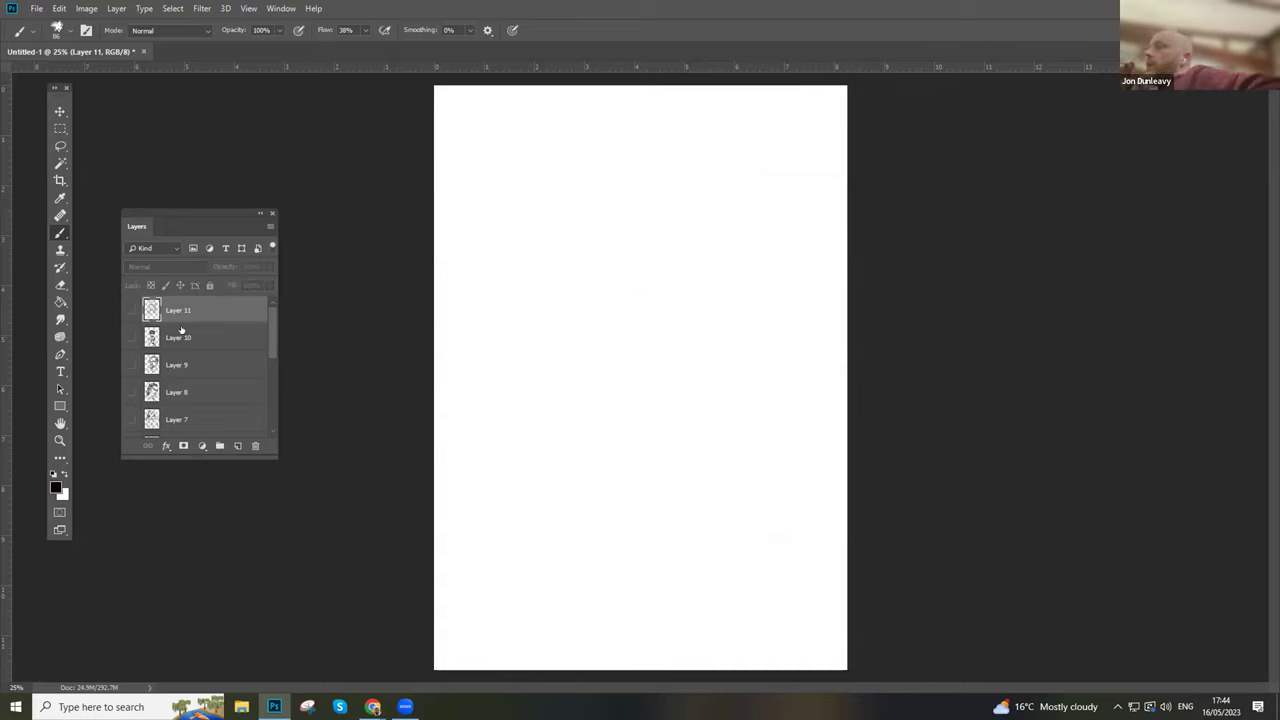
left_click(238, 446)
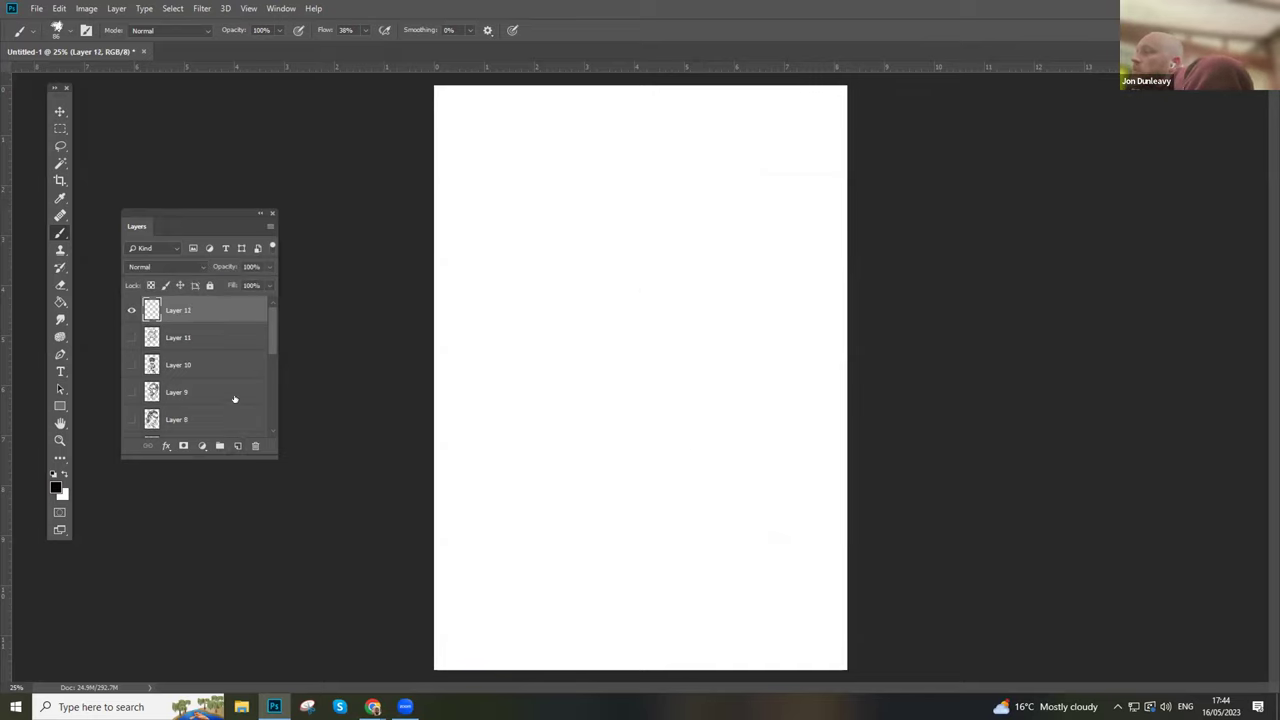
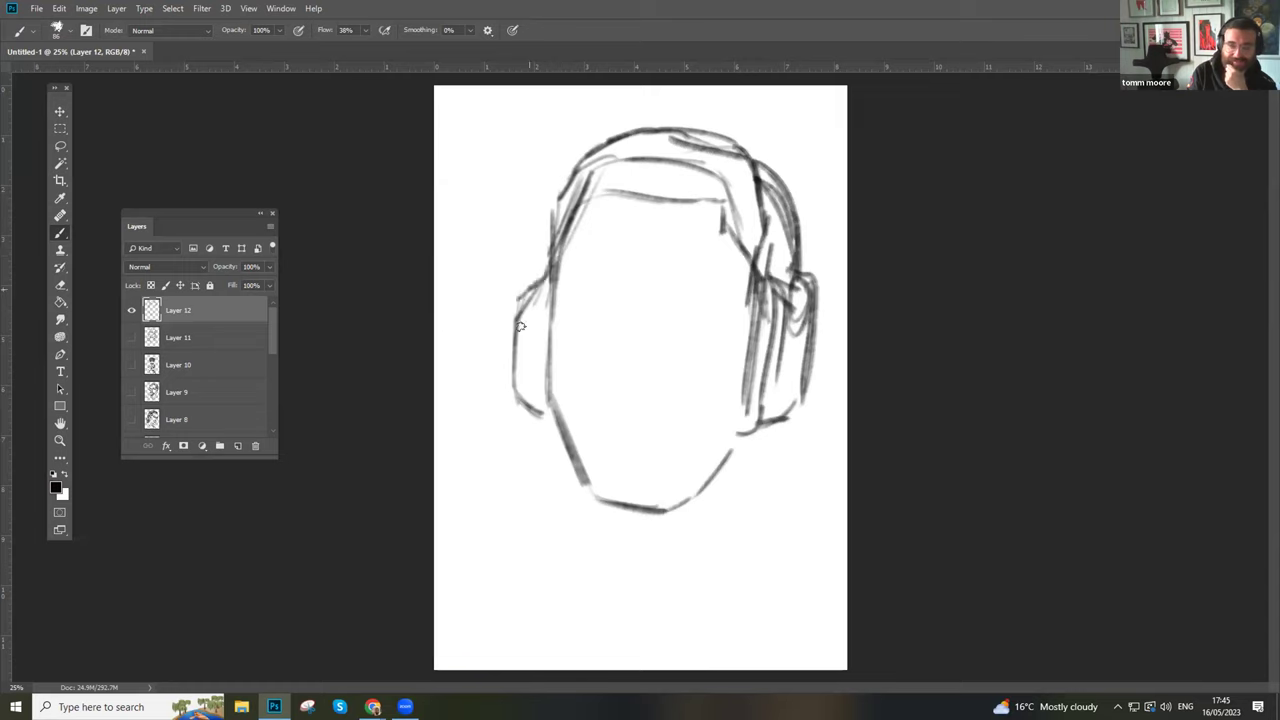
- Fill the short hair with dark hatching and draw two thick angled eyebrows
mouse_move(565, 275)
left_mouse_down()
mouse_move(626, 294)
mouse_move(580, 276)
mouse_move(560, 285)
left_mouse_up()
mouse_move(560, 236)
left_mouse_down()
mouse_move(605, 137)
mouse_move(613, 170)
mouse_move(636, 133)
mouse_move(648, 161)
mouse_move(661, 137)
mouse_move(672, 191)
mouse_move(697, 136)
mouse_move(709, 190)
mouse_move(729, 147)
mouse_move(730, 202)
mouse_move(752, 185)
mouse_move(745, 233)
mouse_move(759, 231)
mouse_move(764, 253)
mouse_move(762, 168)
mouse_move(741, 165)
mouse_move(725, 136)
mouse_move(665, 134)
mouse_move(583, 177)
mouse_move(579, 158)
mouse_move(629, 130)
mouse_move(656, 146)
mouse_move(630, 198)
left_mouse_up()
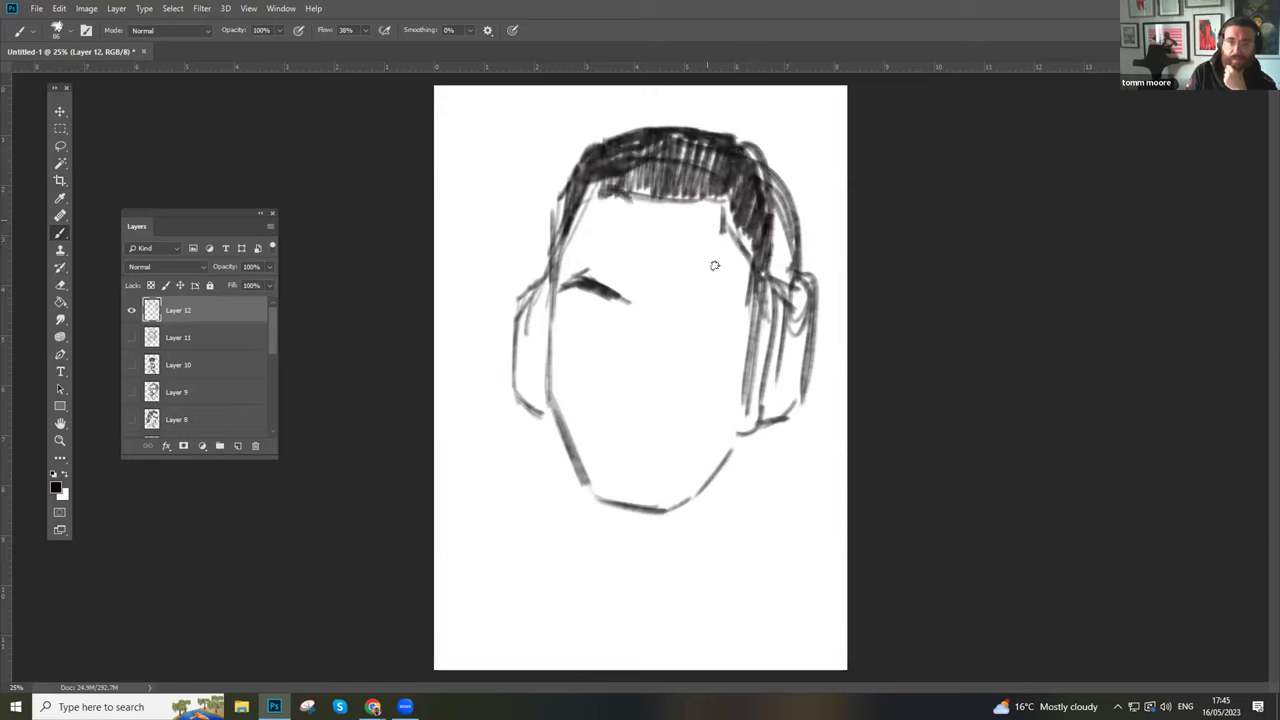
mouse_move(686, 298)
left_mouse_down()
mouse_move(712, 288)
mouse_move(672, 298)
mouse_move(710, 282)
mouse_move(740, 293)
left_mouse_up()
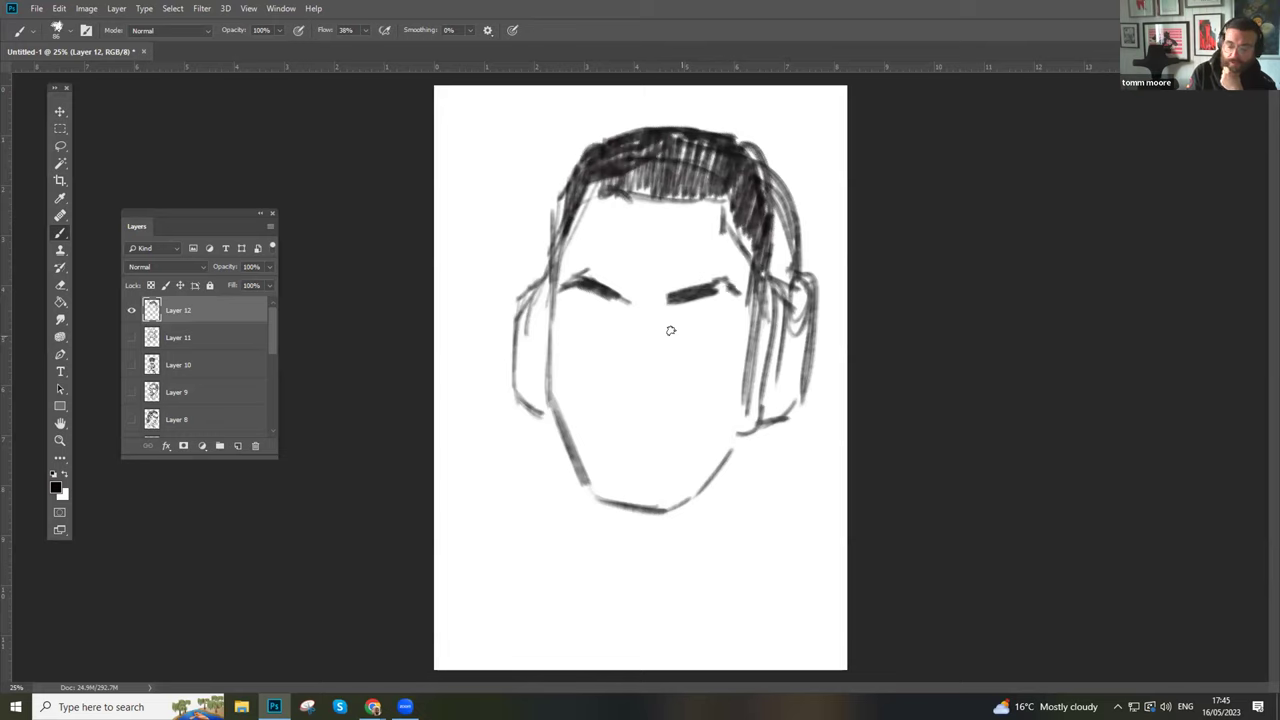
- Draw both eyes below the brows with dark irises, upper lids and lower lid lines
mouse_move(666, 338)
left_mouse_down()
mouse_move(709, 314)
mouse_move(690, 321)
mouse_move(737, 322)
mouse_move(682, 322)
mouse_move(733, 322)
mouse_move(686, 328)
mouse_move(703, 325)
mouse_move(687, 336)
mouse_move(701, 330)
mouse_move(691, 337)
mouse_move(710, 350)
mouse_move(725, 328)
mouse_move(675, 327)
left_mouse_up()
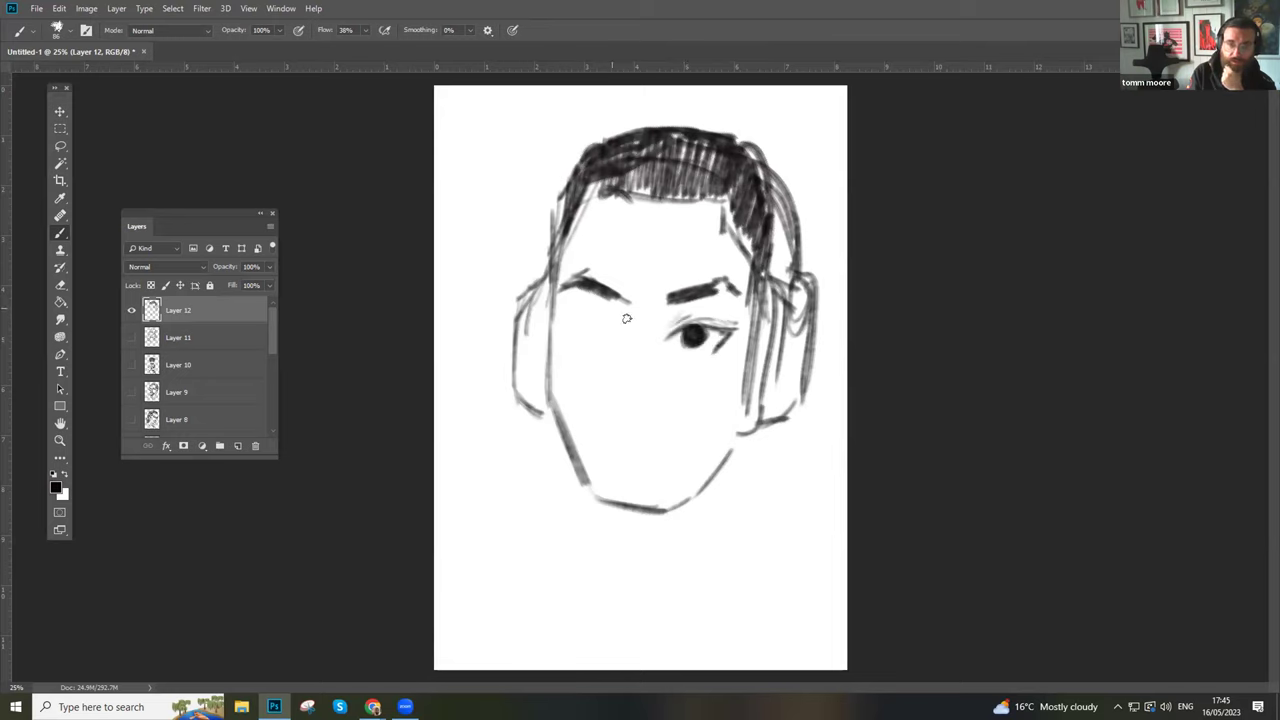
mouse_move(578, 317)
left_mouse_down()
mouse_move(616, 329)
mouse_move(585, 307)
mouse_move(611, 318)
mouse_move(570, 310)
mouse_move(621, 344)
left_mouse_up()
left_click_drag(702, 353, 690, 346)
left_click_drag(593, 325, 587, 318)
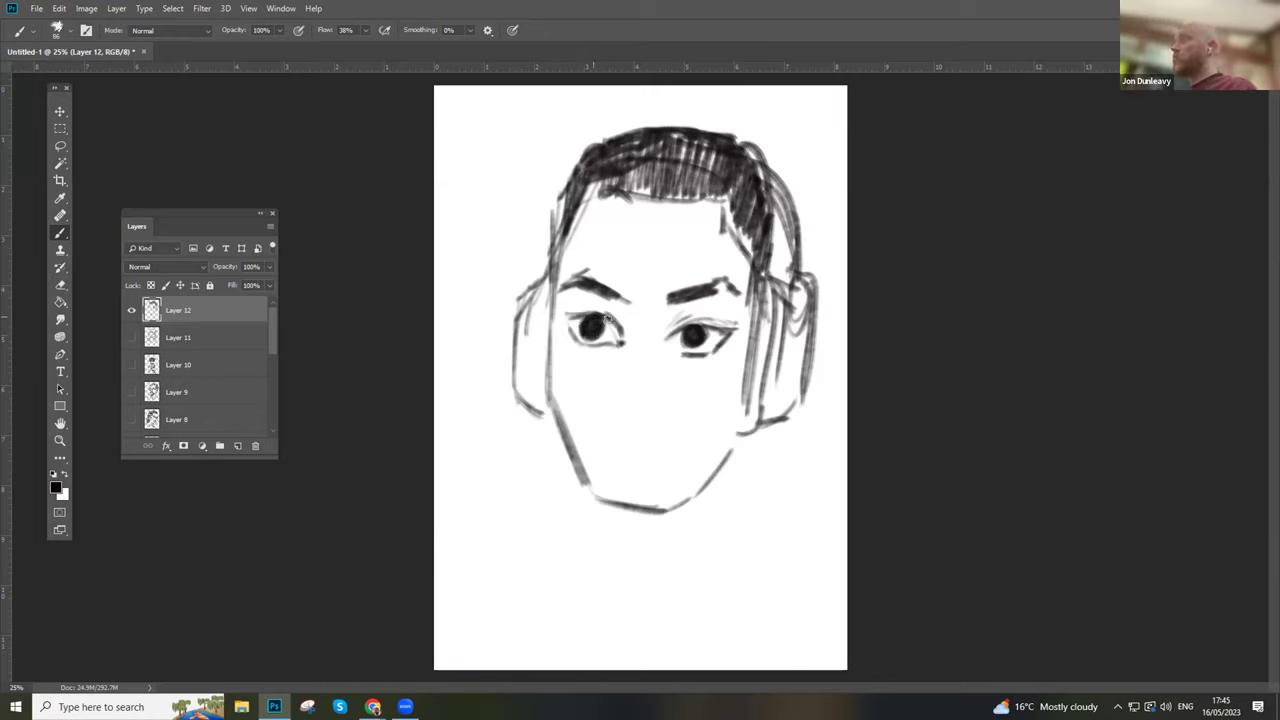
- Draw the nose and full lips, and strengthen the face contour down to the chin
mouse_move(576, 300)
left_mouse_down()
mouse_move(621, 312)
mouse_move(634, 348)
mouse_move(617, 360)
mouse_move(611, 402)
mouse_move(631, 421)
mouse_move(675, 406)
mouse_move(668, 393)
mouse_move(634, 420)
left_mouse_up()
mouse_move(632, 330)
left_mouse_down()
mouse_move(614, 404)
mouse_move(614, 382)
left_mouse_up()
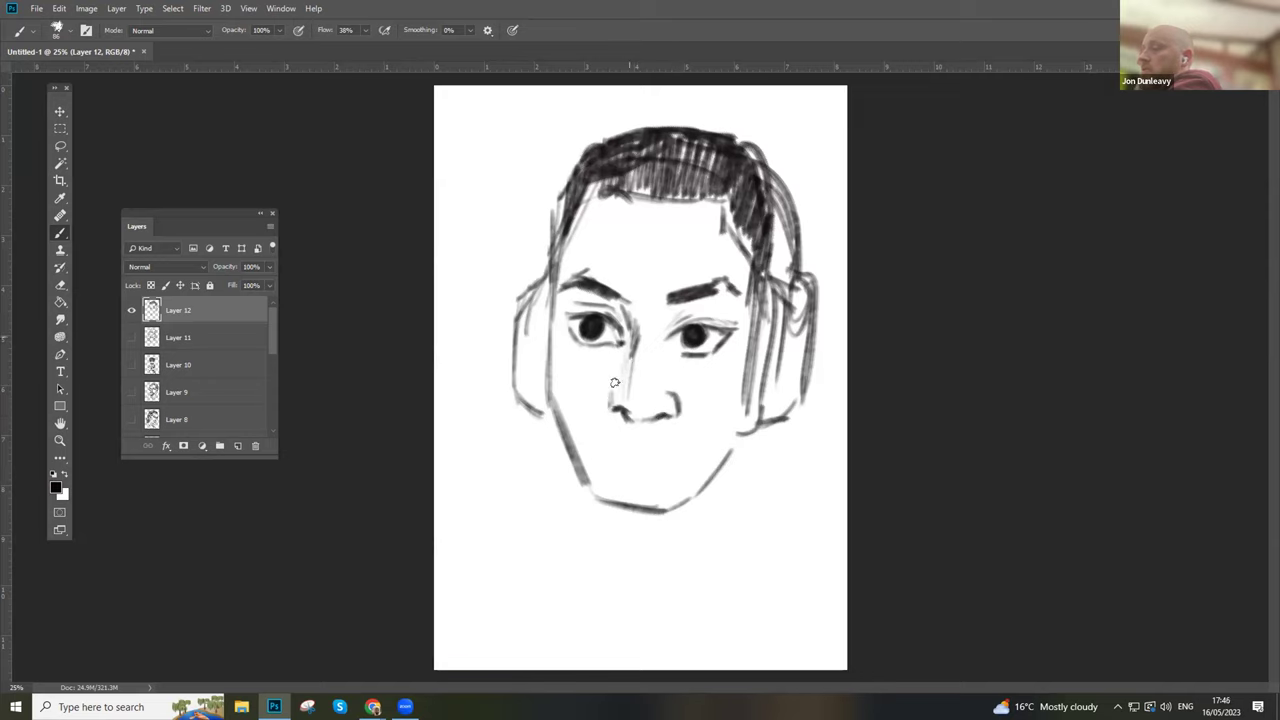
mouse_move(551, 326)
left_mouse_down()
mouse_move(559, 405)
mouse_move(545, 404)
mouse_move(598, 497)
left_mouse_up()
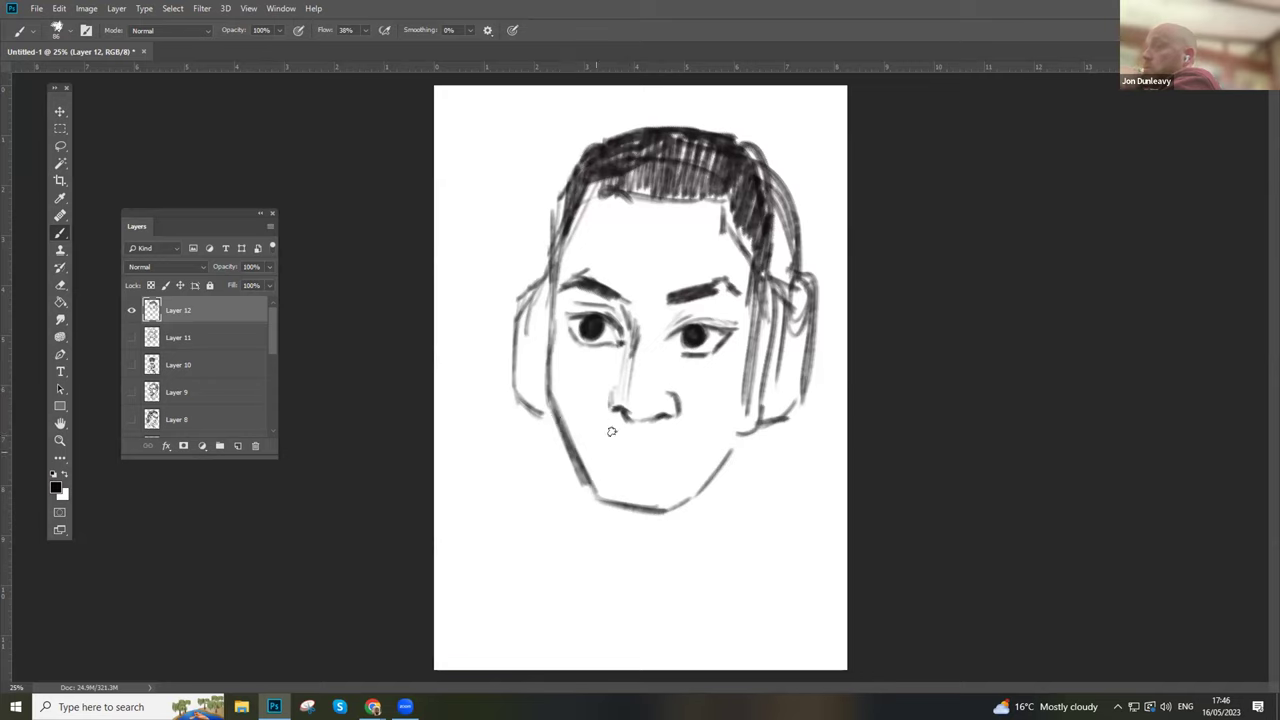
mouse_move(605, 453)
left_mouse_down()
mouse_move(657, 443)
mouse_move(676, 456)
mouse_move(593, 449)
left_mouse_up()
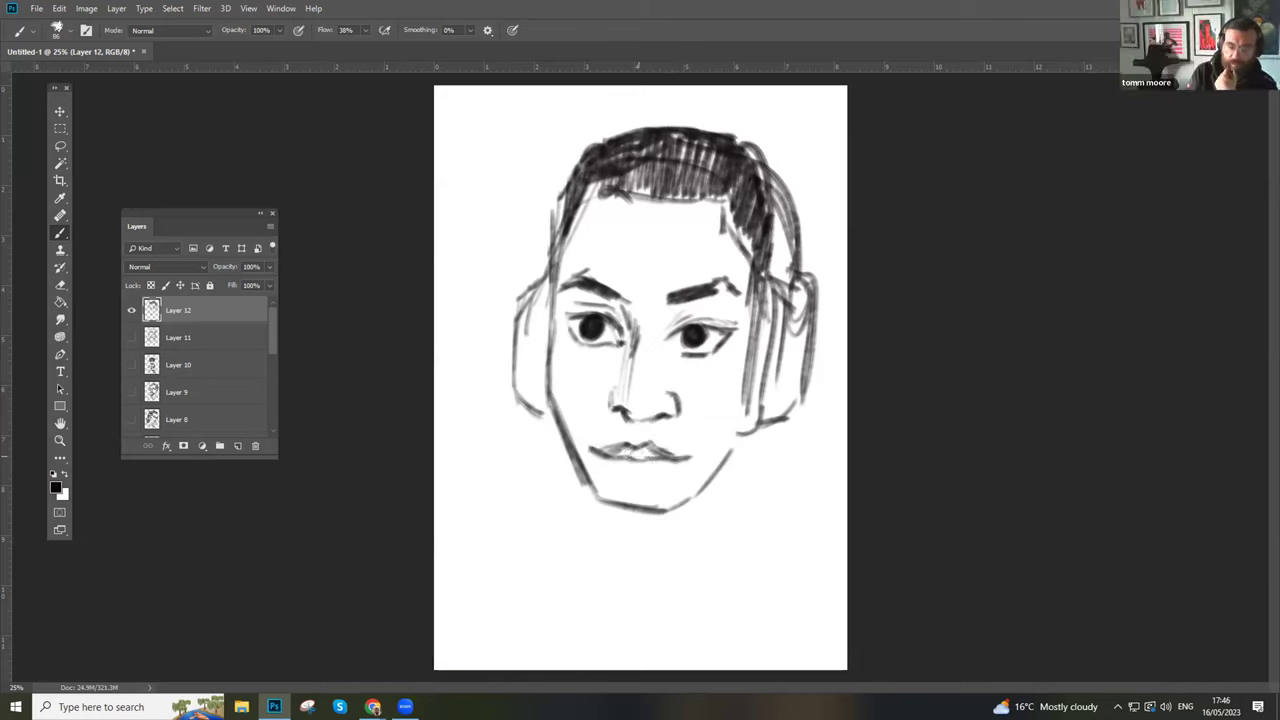
mouse_move(626, 453)
left_mouse_down()
mouse_move(626, 477)
mouse_move(640, 481)
mouse_move(688, 456)
mouse_move(646, 478)
left_mouse_up()
- Roughen the short hair's outer edge with spiky strokes, and thicken the jawline with a neck line beneath it
mouse_move(537, 340)
left_mouse_down()
mouse_move(572, 448)
mouse_move(546, 362)
left_mouse_up()
mouse_move(556, 282)
left_mouse_down()
mouse_move(550, 311)
mouse_move(558, 228)
mouse_move(537, 292)
mouse_move(542, 222)
mouse_move(548, 243)
mouse_move(586, 150)
mouse_move(644, 118)
mouse_move(622, 134)
mouse_move(682, 122)
mouse_move(584, 204)
mouse_move(682, 160)
mouse_move(670, 156)
mouse_move(710, 118)
mouse_move(758, 150)
mouse_move(768, 178)
mouse_move(744, 376)
left_mouse_up()
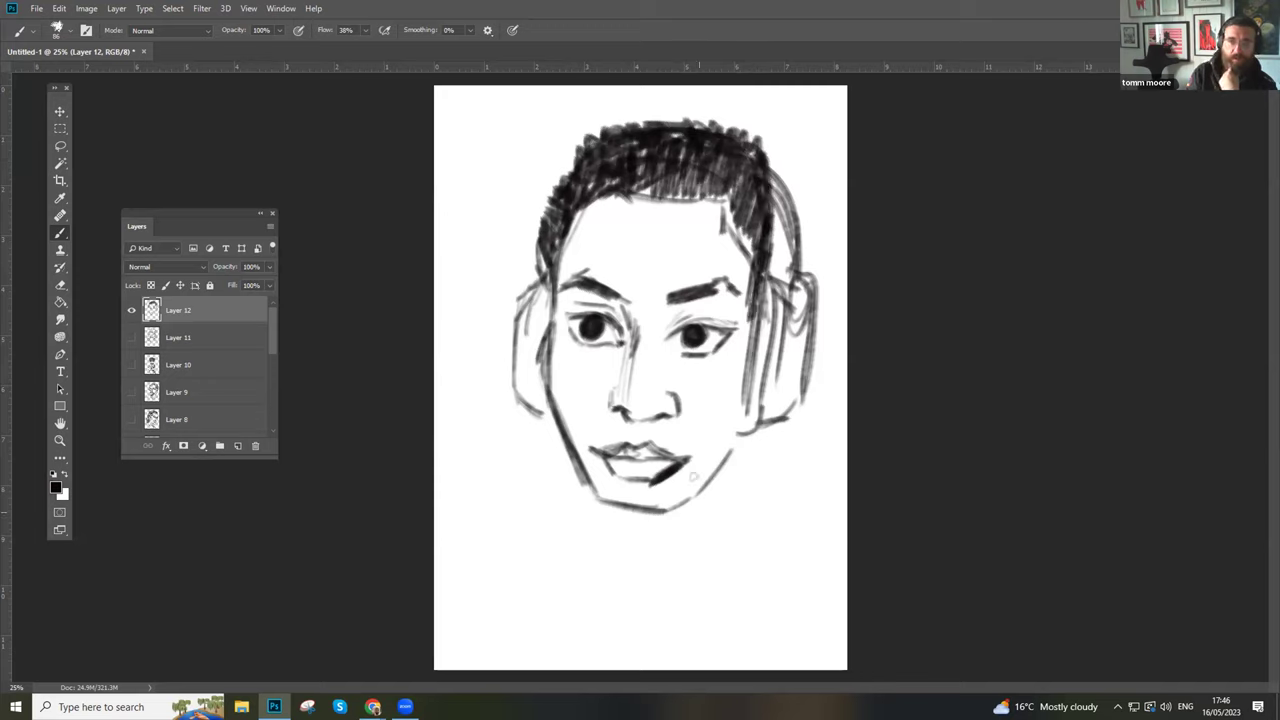
left_click_drag(697, 500, 696, 530)
mouse_move(676, 502)
left_mouse_down()
mouse_move(736, 438)
mouse_move(738, 406)
mouse_move(700, 488)
left_mouse_up()
mouse_move(591, 477)
left_mouse_down()
mouse_move(600, 500)
mouse_move(545, 375)
left_mouse_up()
- Sketch the hood folds and collar around the neck and shoulders, and darken the nostrils and nose side
left_click_drag(510, 417, 598, 505)
left_click_drag(565, 465, 672, 575)
left_click_drag(512, 355, 486, 435)
mouse_move(498, 378)
left_mouse_down()
mouse_move(496, 458)
mouse_move(636, 580)
left_mouse_up()
mouse_move(482, 420)
left_mouse_down()
mouse_move(500, 512)
mouse_move(650, 603)
mouse_move(704, 603)
mouse_move(728, 561)
mouse_move(695, 540)
mouse_move(697, 505)
left_mouse_up()
left_click_drag(740, 462, 770, 548)
left_click_drag(607, 401, 614, 385)
mouse_move(617, 329)
left_mouse_down()
mouse_move(672, 348)
mouse_move(668, 402)
left_mouse_up()
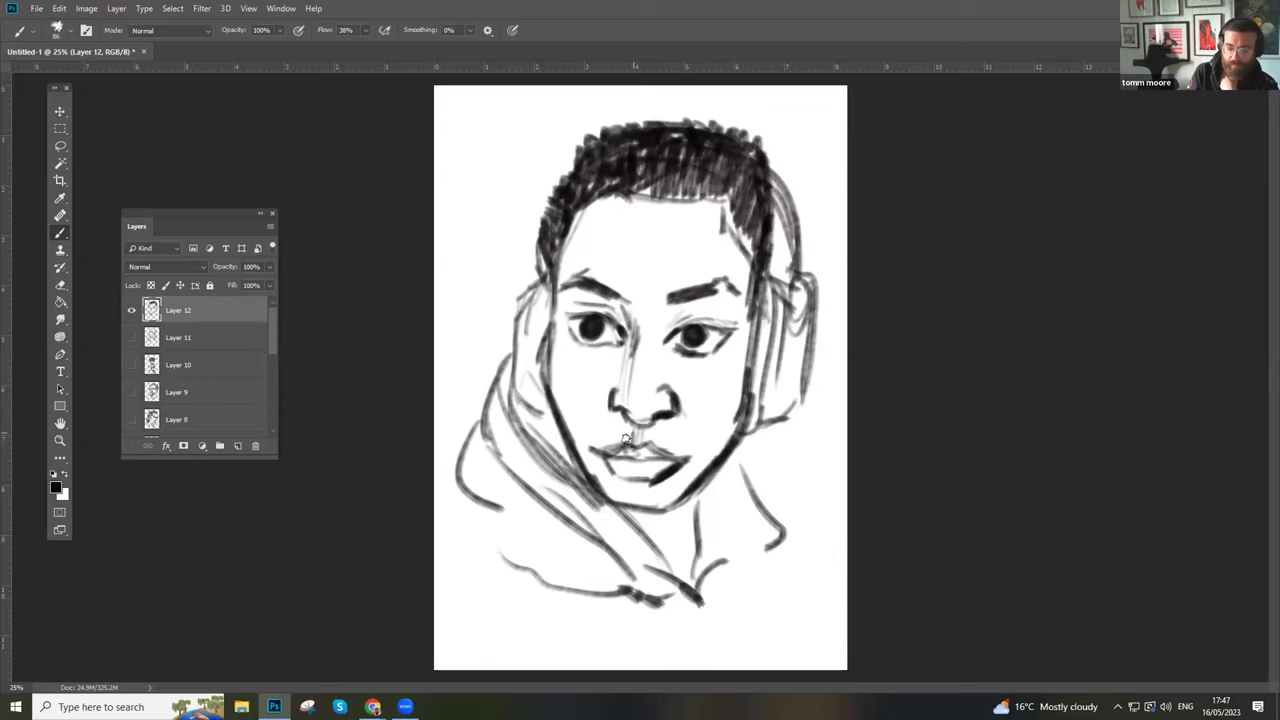
- Strengthen the lips with darker lines, and add light shading strokes along the temple and cheek
mouse_move(627, 448)
left_mouse_down()
mouse_move(684, 458)
mouse_move(624, 447)
left_mouse_up()
mouse_move(593, 341)
left_mouse_down()
mouse_move(567, 320)
mouse_move(571, 254)
left_mouse_up()
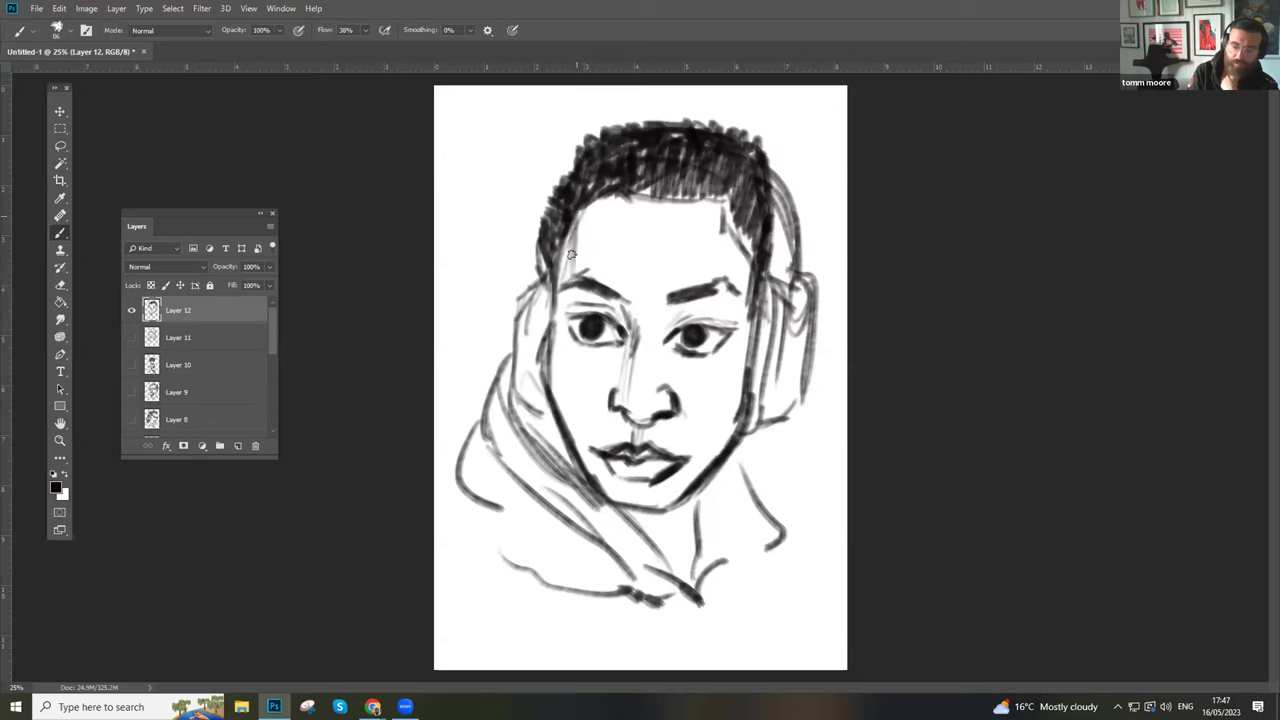
left_click_drag(592, 198, 572, 258)
mouse_move(561, 332)
left_mouse_down()
mouse_move(576, 348)
mouse_move(562, 286)
mouse_move(551, 340)
mouse_move(590, 476)
left_mouse_up()
left_click_drag(733, 425, 722, 444)
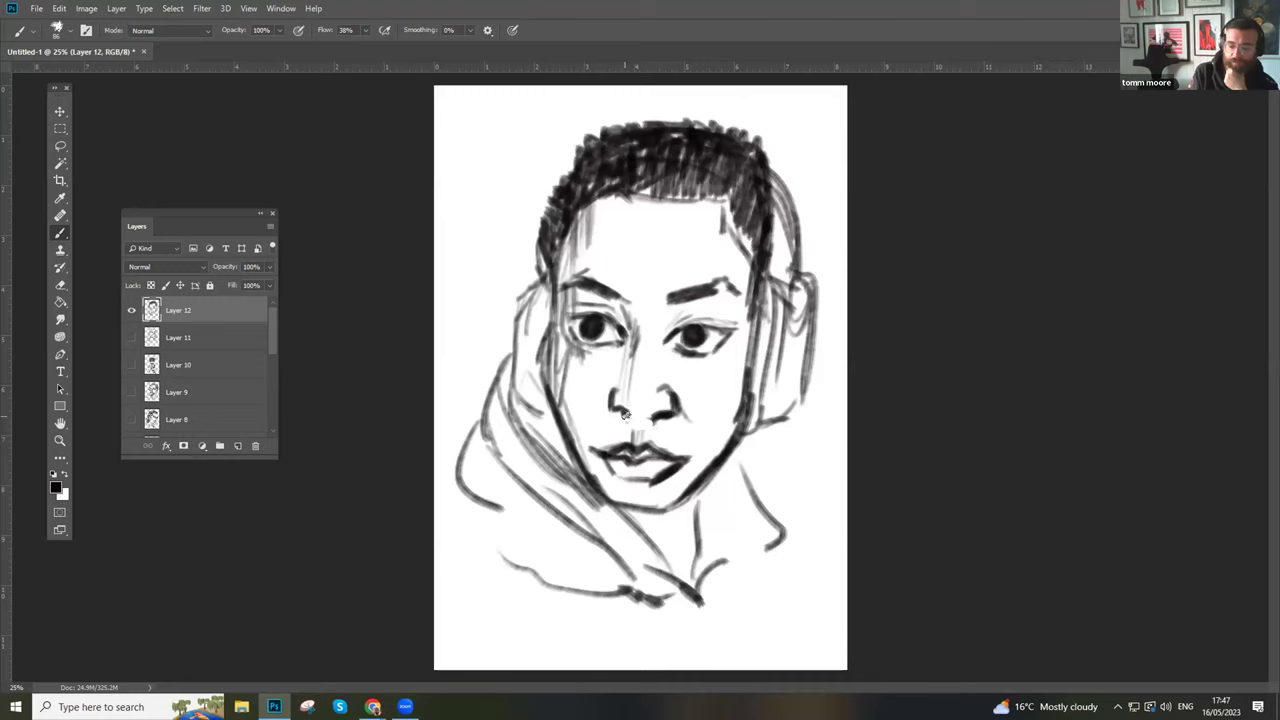
- Redraw the underside of the nose and the nostrils, and touch up the lines around the face
mouse_move(658, 410)
left_mouse_down()
mouse_move(630, 415)
mouse_move(637, 437)
left_mouse_up()
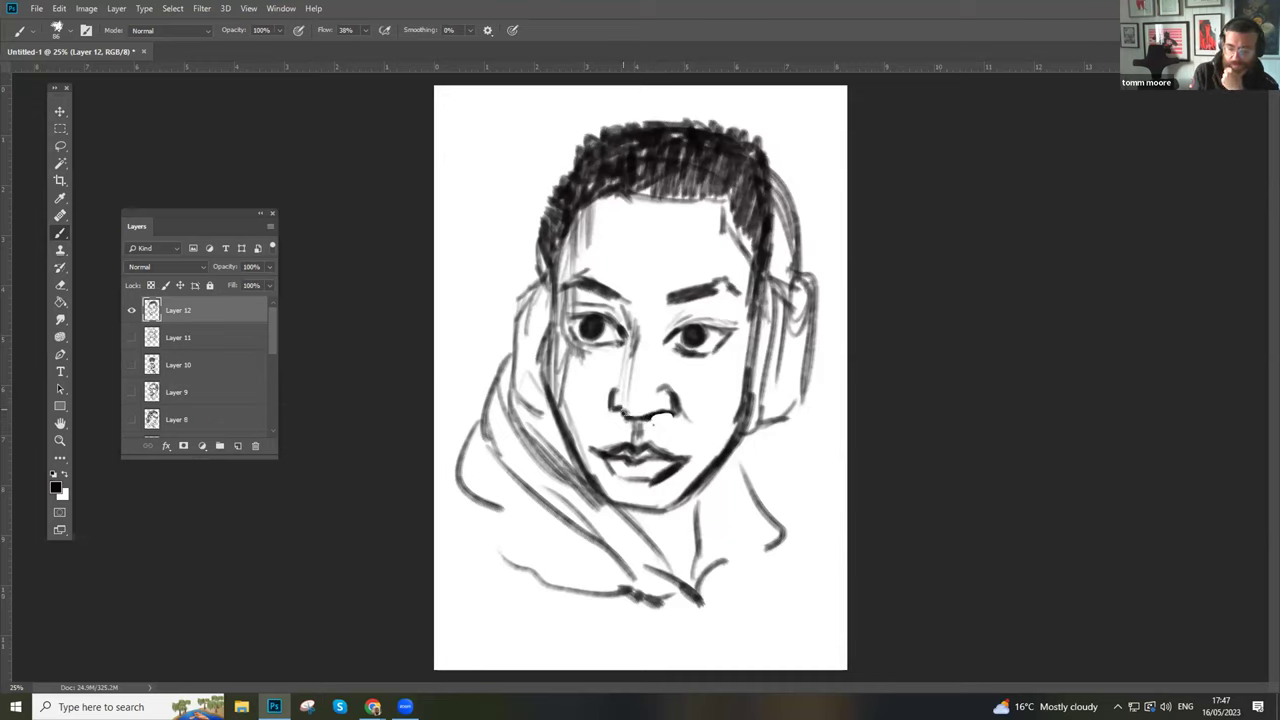
mouse_move(639, 419)
left_mouse_down()
mouse_move(666, 410)
mouse_move(685, 425)
left_mouse_up()
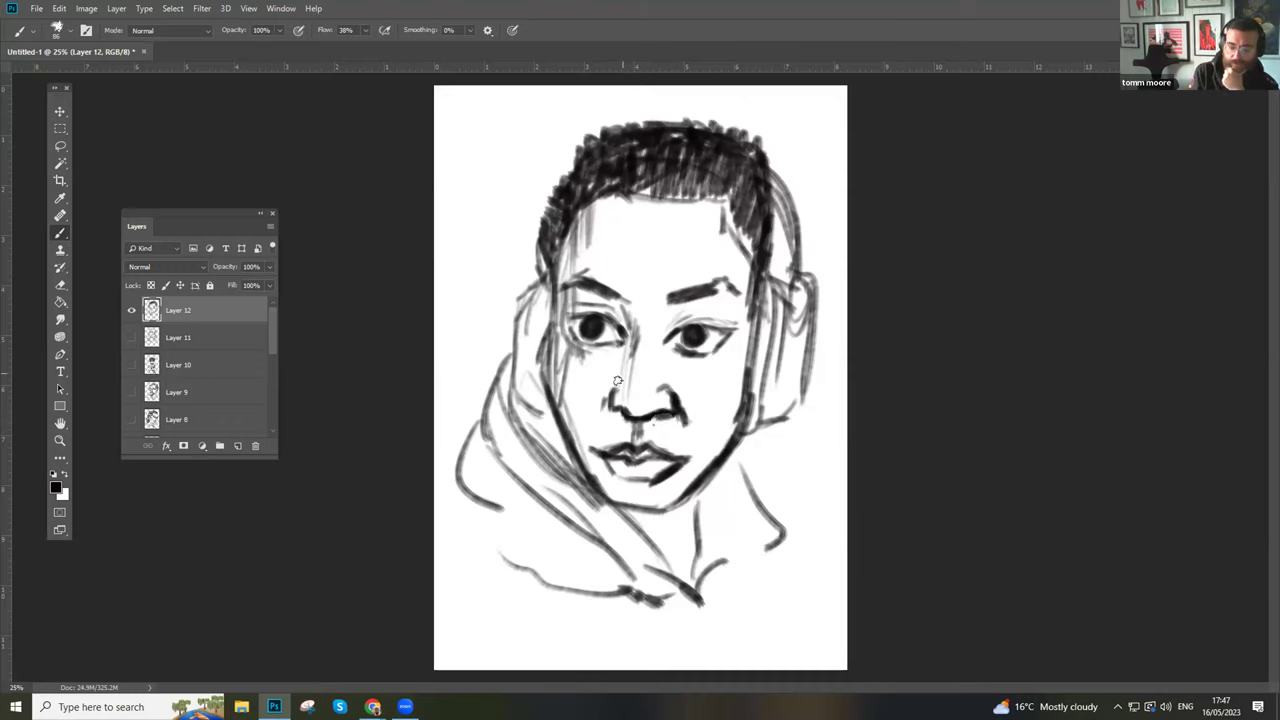
mouse_move(604, 339)
left_mouse_down()
mouse_move(524, 395)
mouse_move(516, 330)
mouse_move(540, 290)
mouse_move(545, 412)
mouse_move(518, 405)
left_mouse_up()
mouse_move(776, 356)
left_mouse_down()
mouse_move(766, 410)
mouse_move(772, 358)
mouse_move(785, 401)
mouse_move(800, 290)
mouse_move(808, 332)
mouse_move(772, 287)
mouse_move(786, 236)
mouse_move(760, 305)
mouse_move(752, 262)
mouse_move(774, 192)
mouse_move(748, 124)
left_mouse_up()
- Hide the finished portrait's layer and, on a new layer, outline a long face framed by an angular hood
left_click(131, 310)
left_click(237, 445)
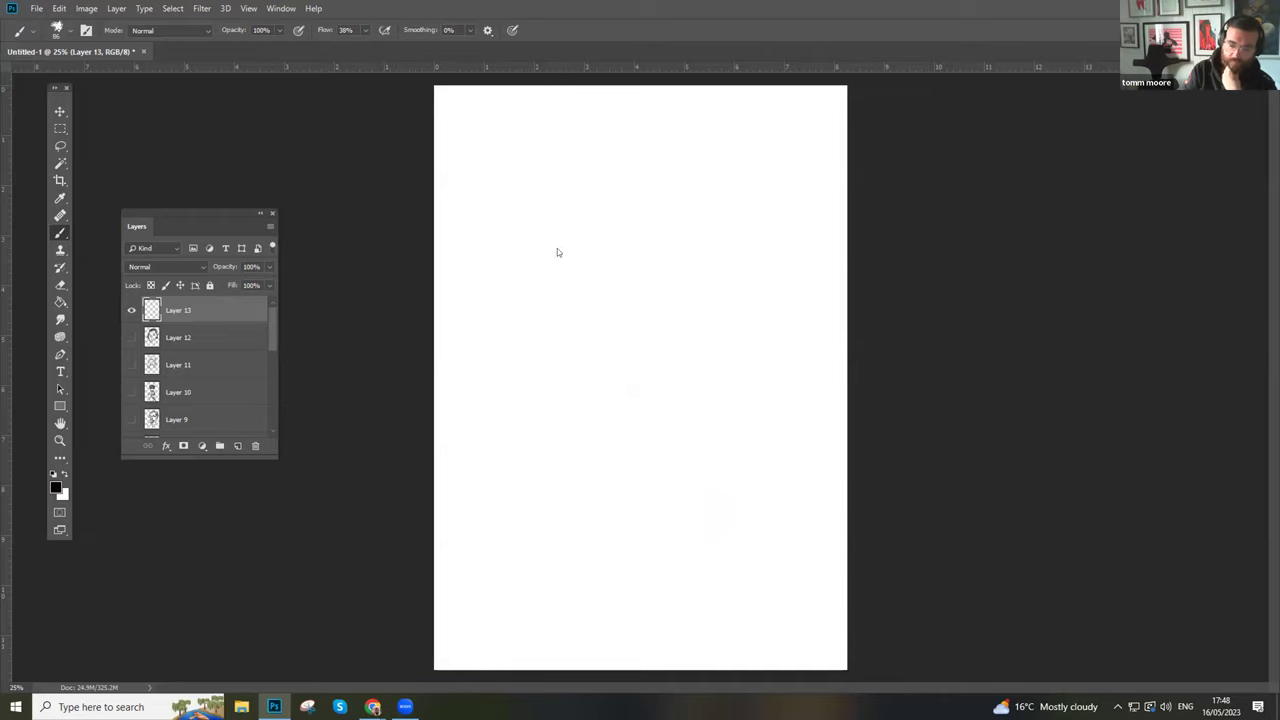
left_click_drag(538, 221, 540, 347)
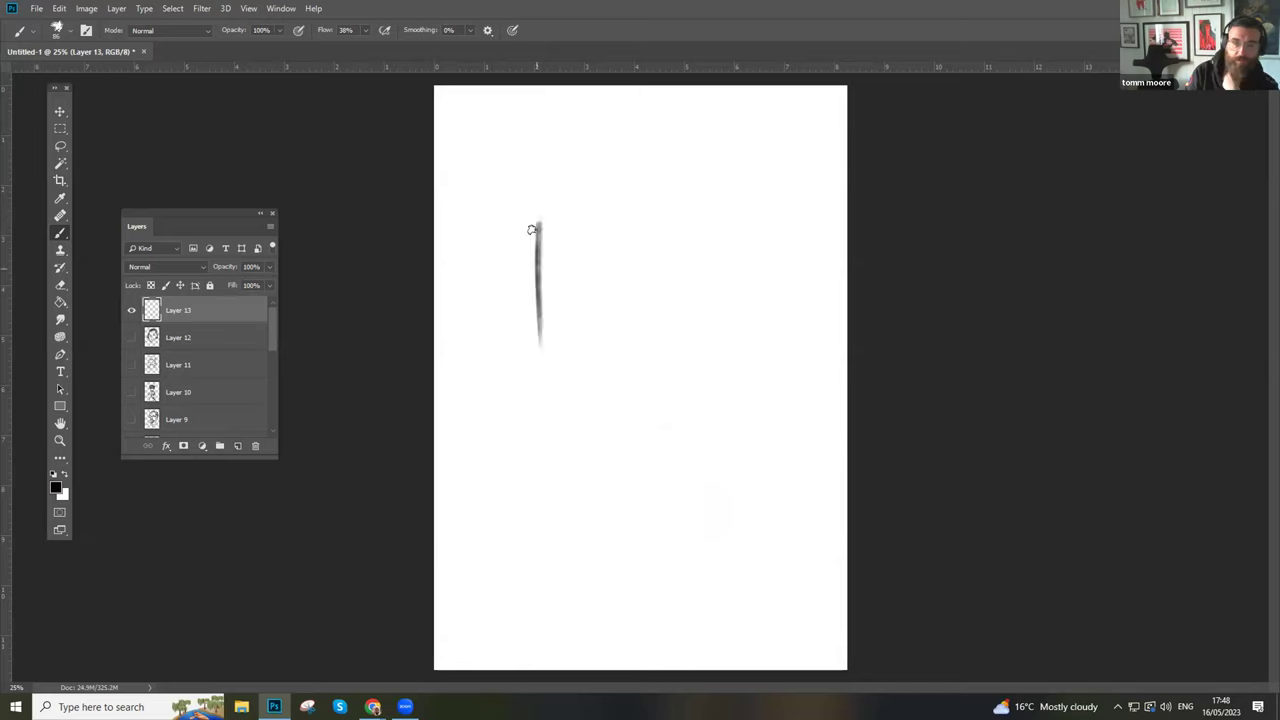
mouse_move(555, 188)
left_mouse_down()
mouse_move(625, 129)
mouse_move(683, 139)
mouse_move(732, 189)
left_mouse_up()
left_click_drag(730, 163, 777, 254)
left_click_drag(748, 185, 786, 304)
mouse_move(785, 300)
left_mouse_down()
mouse_move(758, 402)
mouse_move(742, 408)
left_mouse_up()
left_click_drag(736, 350, 741, 424)
left_click_drag(723, 272, 740, 358)
mouse_move(612, 188)
left_mouse_down()
mouse_move(698, 190)
mouse_move(758, 330)
mouse_move(575, 191)
mouse_move(548, 254)
mouse_move(538, 240)
mouse_move(531, 391)
mouse_move(626, 500)
mouse_move(668, 507)
mouse_move(758, 414)
mouse_move(744, 310)
mouse_move(704, 229)
mouse_move(750, 280)
mouse_move(740, 260)
mouse_move(756, 306)
mouse_move(714, 208)
mouse_move(750, 210)
mouse_move(720, 129)
mouse_move(586, 124)
mouse_move(530, 190)
left_mouse_up()
- Sketch the outer hood edge, neck and shoulder line, and a curled hand resting beneath the chin
mouse_move(527, 243)
left_mouse_down()
mouse_move(509, 400)
mouse_move(540, 425)
mouse_move(567, 562)
left_mouse_up()
mouse_move(538, 515)
left_mouse_down()
mouse_move(550, 430)
mouse_move(470, 465)
left_mouse_up()
left_click_drag(590, 499, 543, 612)
mouse_move(543, 612)
left_mouse_down()
mouse_move(594, 499)
mouse_move(646, 503)
mouse_move(594, 496)
mouse_move(692, 487)
mouse_move(721, 499)
mouse_move(606, 514)
mouse_move(694, 507)
mouse_move(694, 489)
mouse_move(724, 530)
mouse_move(711, 548)
mouse_move(688, 530)
mouse_move(637, 531)
mouse_move(595, 602)
mouse_move(625, 639)
mouse_move(635, 588)
mouse_move(618, 640)
left_mouse_up()
left_click_drag(630, 590, 673, 628)
mouse_move(612, 571)
left_mouse_down()
mouse_move(646, 553)
mouse_move(649, 531)
mouse_move(697, 530)
mouse_move(766, 606)
left_mouse_up()
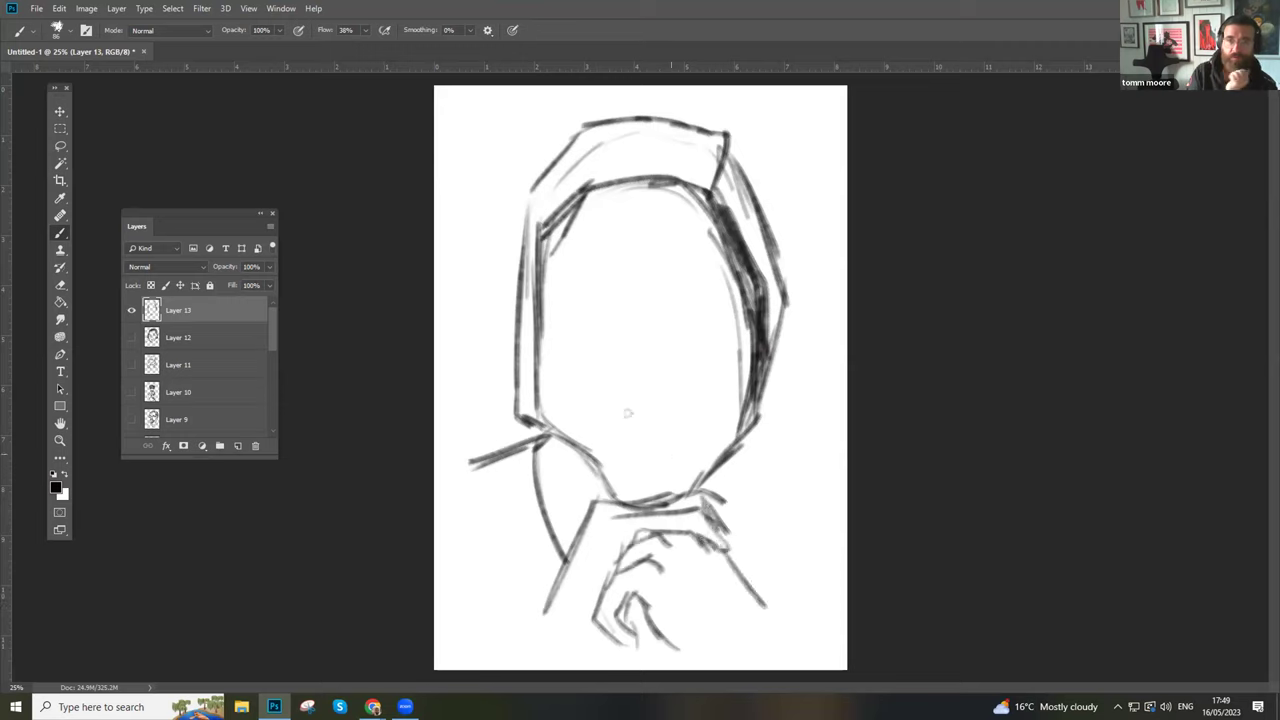
- Strengthen the jawline, and erase the stray lines inside the hood's shaded edge beside the forehead and cheek
mouse_move(548, 435)
left_mouse_down()
mouse_move(624, 496)
mouse_move(615, 490)
mouse_move(668, 491)
mouse_move(741, 425)
mouse_move(756, 398)
left_mouse_up()
mouse_move(720, 242)
left_mouse_down()
mouse_move(730, 255)
mouse_move(720, 228)
left_mouse_up()
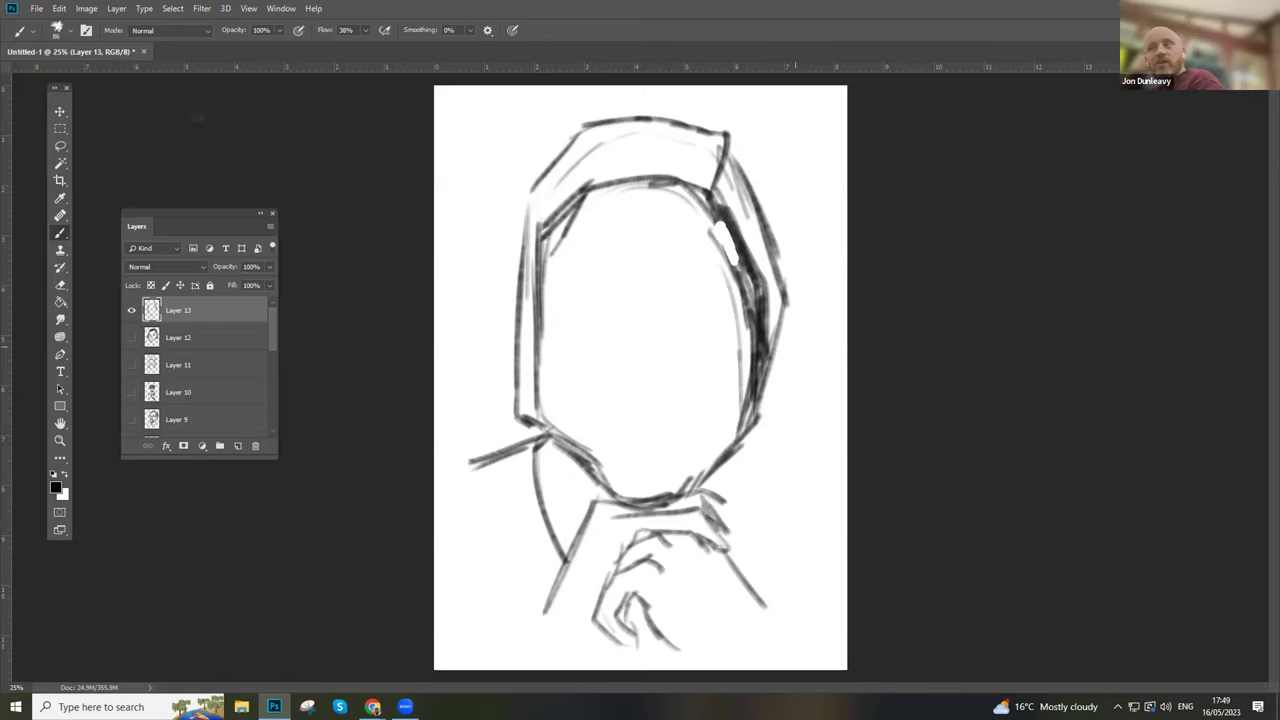
left_click(60, 287)
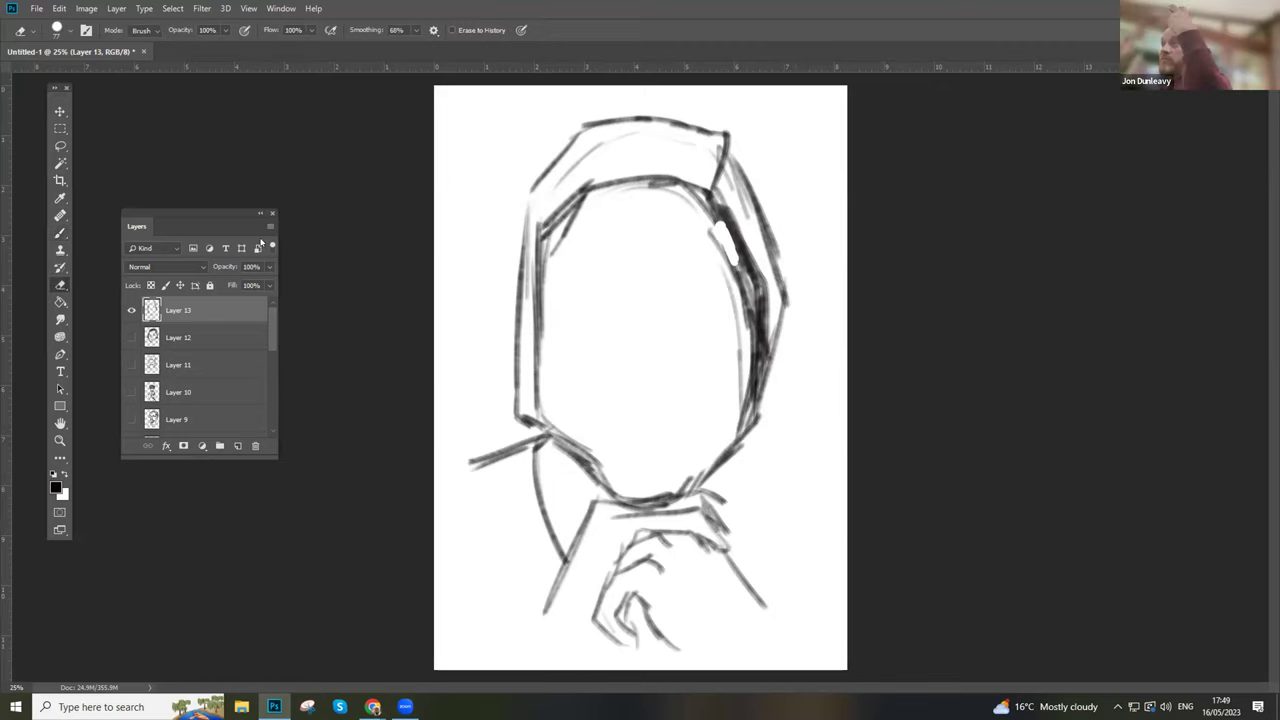
mouse_move(716, 222)
left_mouse_down()
mouse_move(749, 297)
mouse_move(728, 232)
left_mouse_up()
mouse_move(752, 370)
left_mouse_down()
mouse_move(706, 192)
mouse_move(756, 390)
mouse_move(732, 129)
mouse_move(778, 251)
mouse_move(788, 360)
left_mouse_up()
- Brush in thick eyebrows, both eyes, the nose base with nostrils and a smiling mouth on the hooded face
left_click(60, 232)
mouse_move(584, 273)
left_mouse_down()
mouse_move(620, 270)
mouse_move(556, 292)
mouse_move(626, 270)
mouse_move(716, 278)
mouse_move(752, 302)
mouse_move(670, 277)
left_mouse_up()
mouse_move(561, 319)
left_mouse_down()
mouse_move(628, 298)
mouse_move(632, 314)
mouse_move(565, 322)
mouse_move(697, 305)
mouse_move(740, 326)
mouse_move(688, 305)
left_mouse_up()
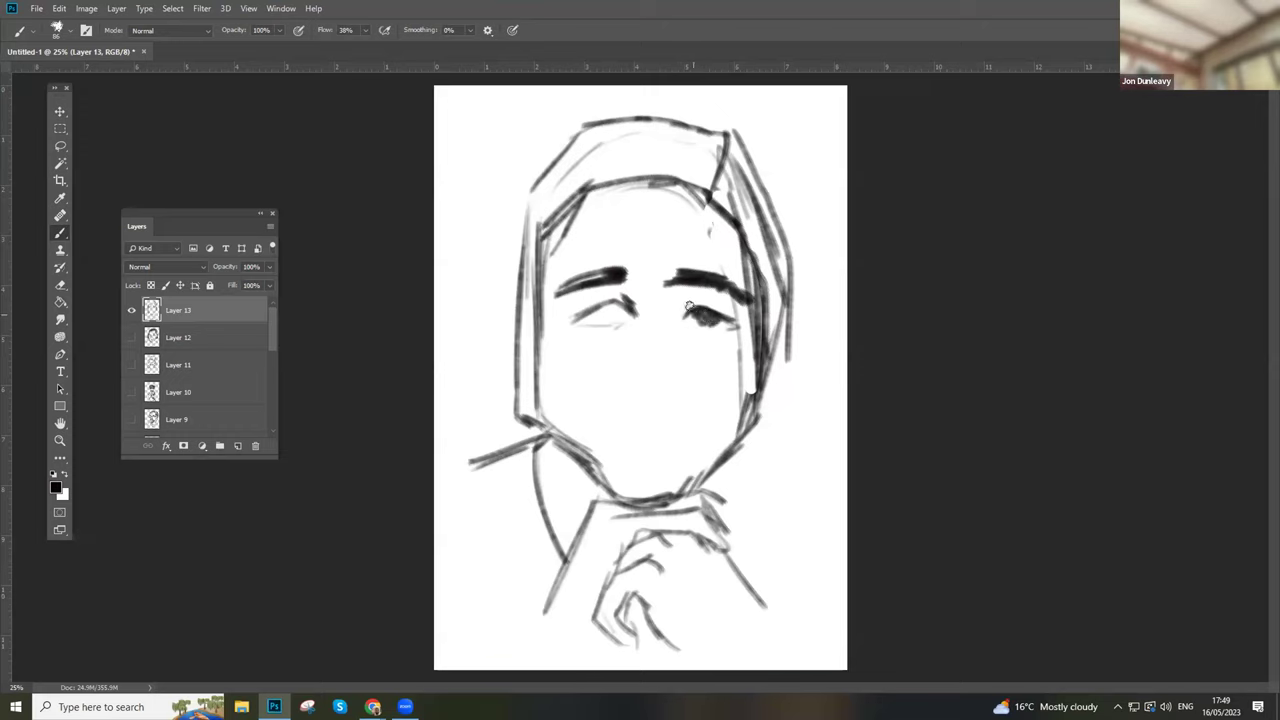
left_click_drag(596, 316, 622, 300)
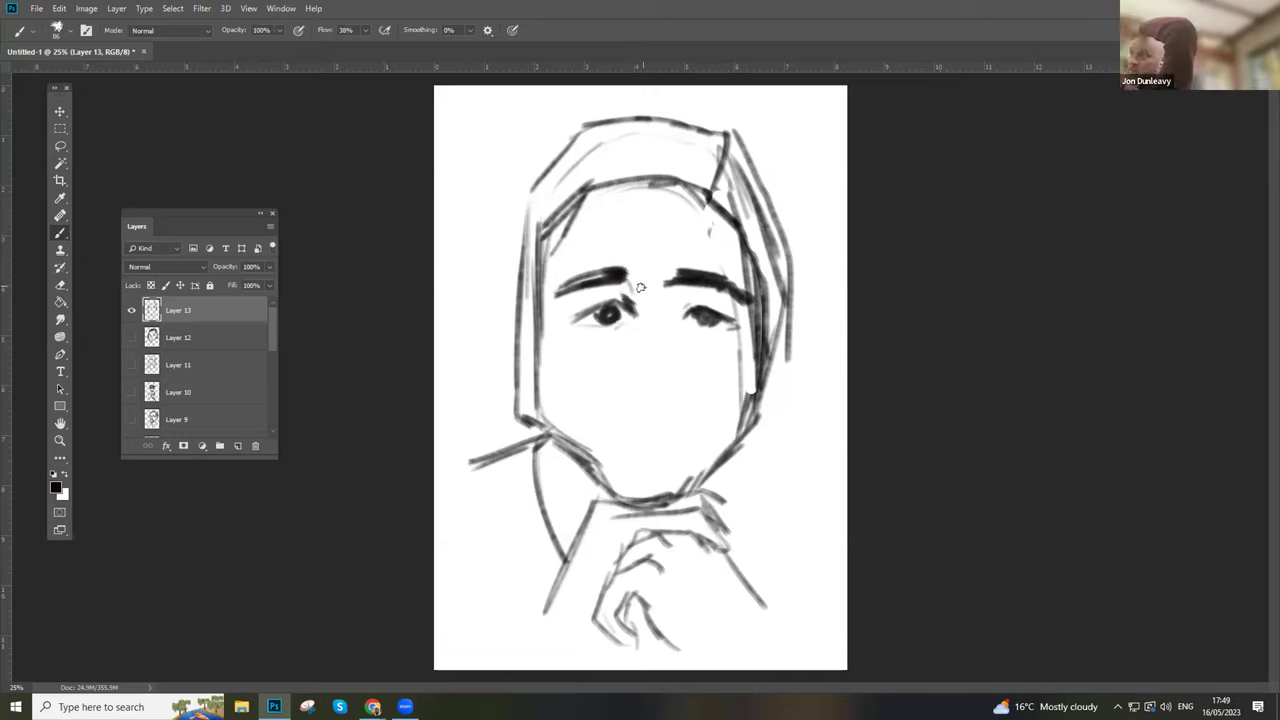
mouse_move(625, 369)
left_mouse_down()
mouse_move(632, 386)
mouse_move(672, 392)
mouse_move(688, 378)
mouse_move(611, 417)
left_mouse_up()
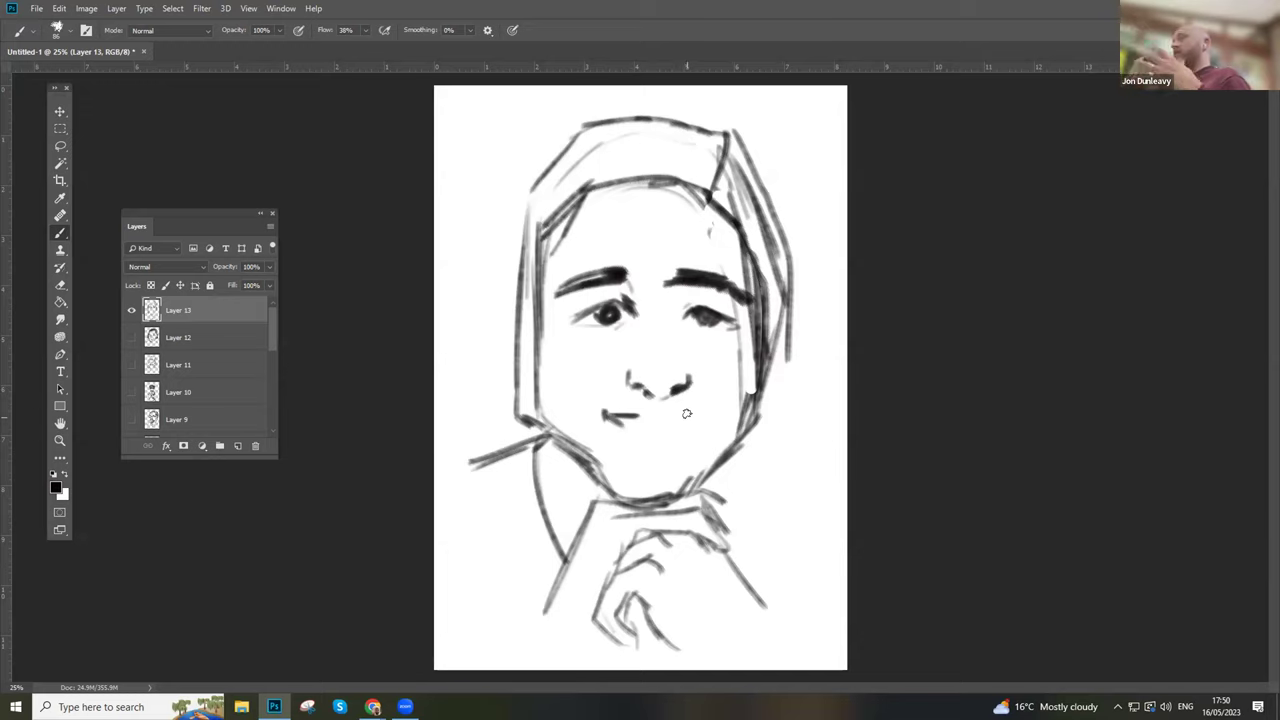
mouse_move(680, 412)
left_mouse_down()
mouse_move(636, 415)
mouse_move(680, 415)
mouse_move(678, 427)
mouse_move(619, 432)
mouse_move(613, 486)
left_mouse_up()
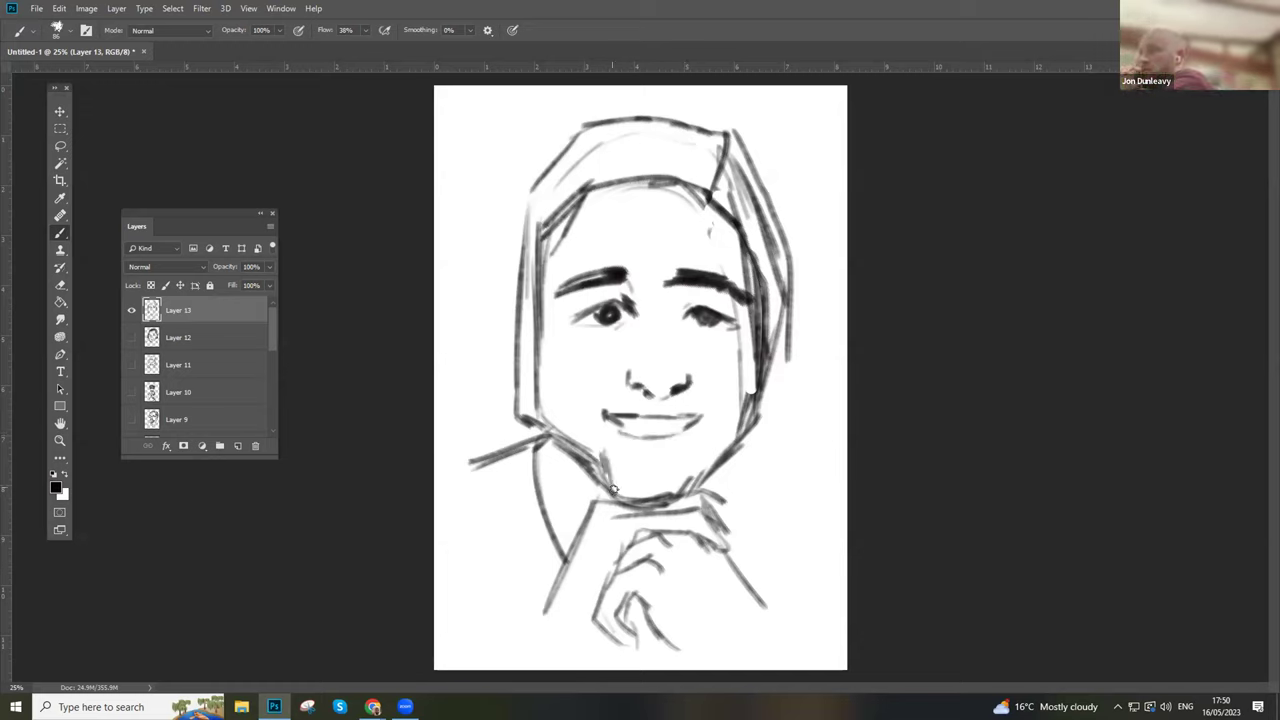
- Reshape the inner end of the brow nearer the hood's shaded edge, darken that eye, and add nose-side lines
left_click_drag(675, 314, 680, 292)
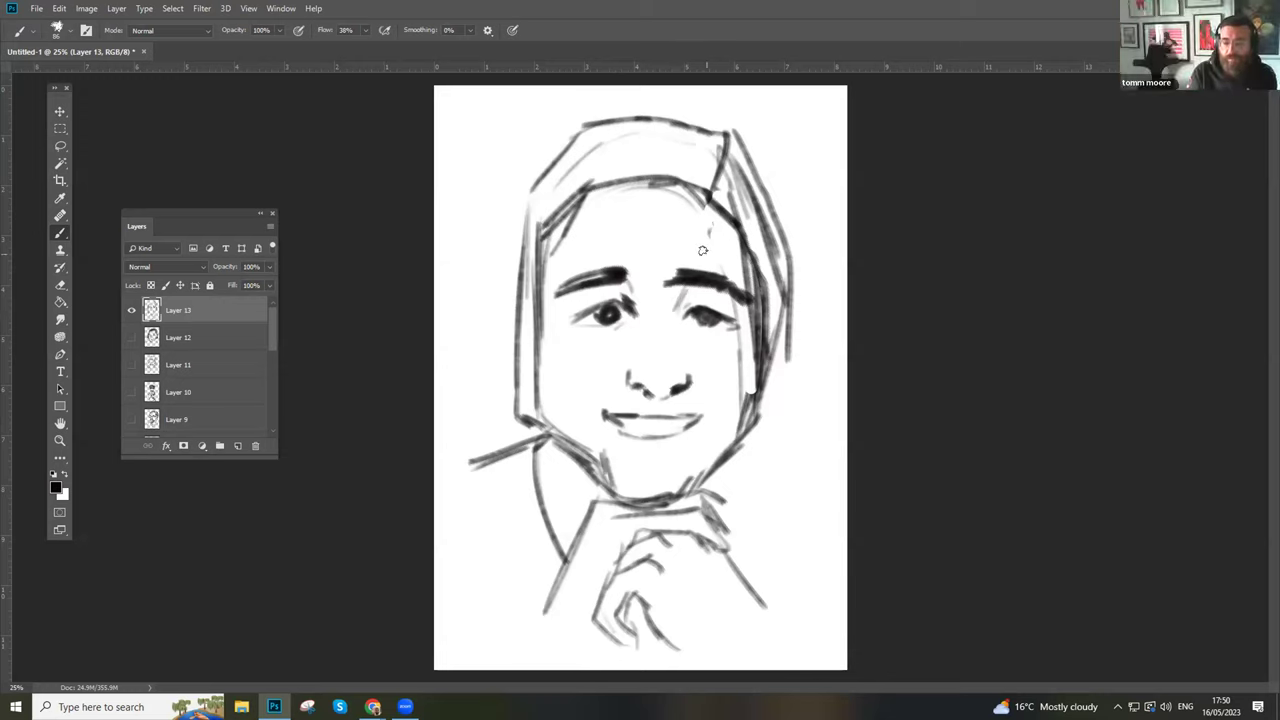
mouse_move(668, 274)
left_mouse_down()
mouse_move(682, 272)
mouse_move(661, 283)
left_mouse_up()
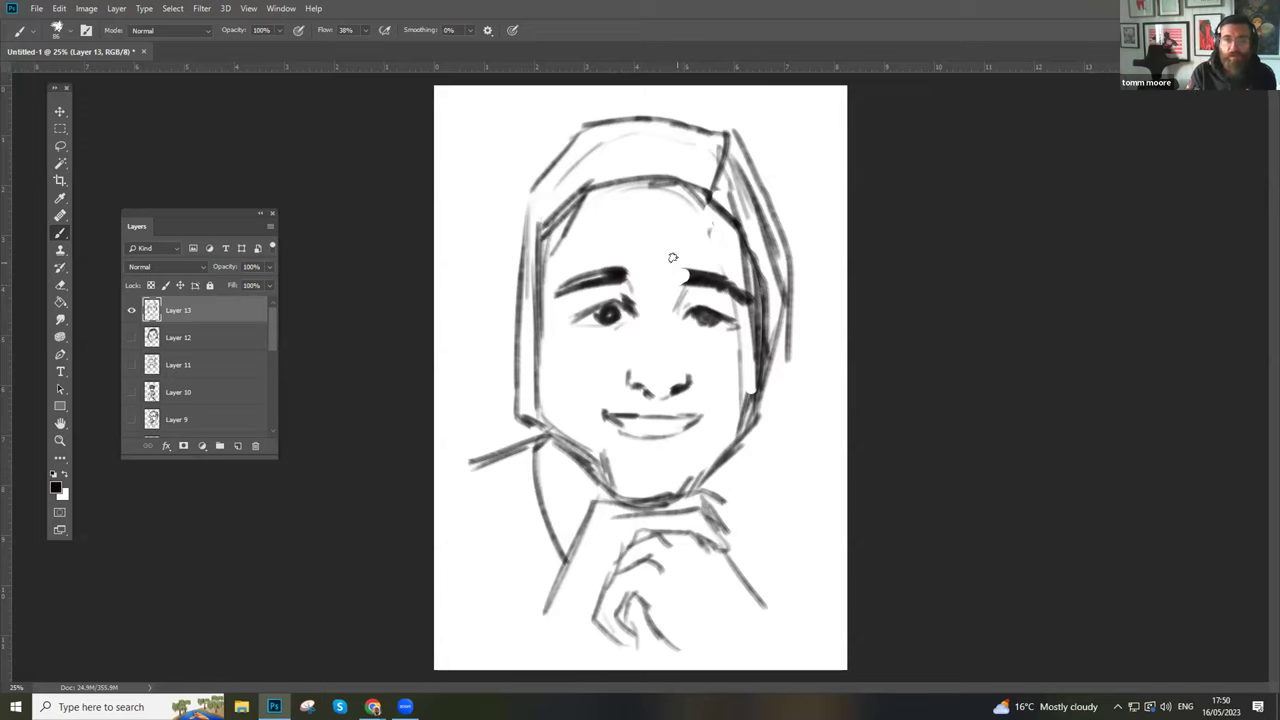
left_click_drag(682, 277, 720, 292)
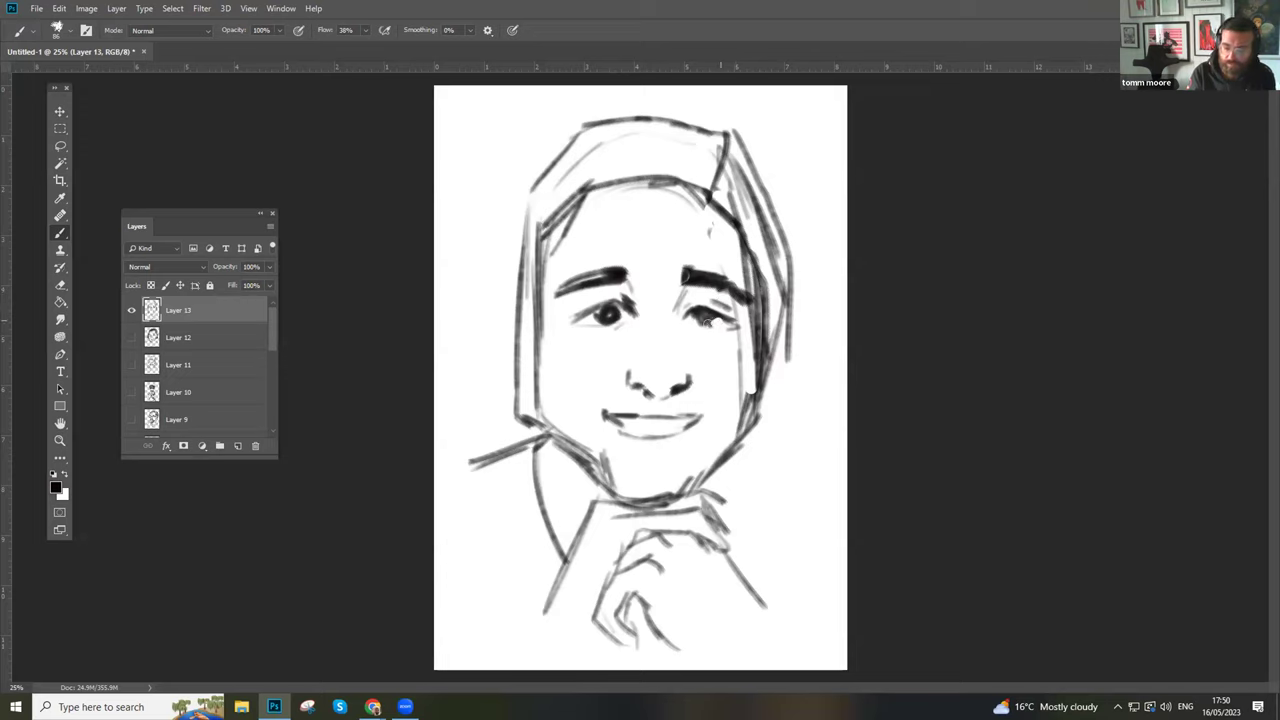
mouse_move(704, 318)
left_mouse_down()
mouse_move(732, 327)
mouse_move(679, 284)
mouse_move(614, 287)
mouse_move(567, 314)
left_mouse_up()
left_click_drag(627, 366, 619, 381)
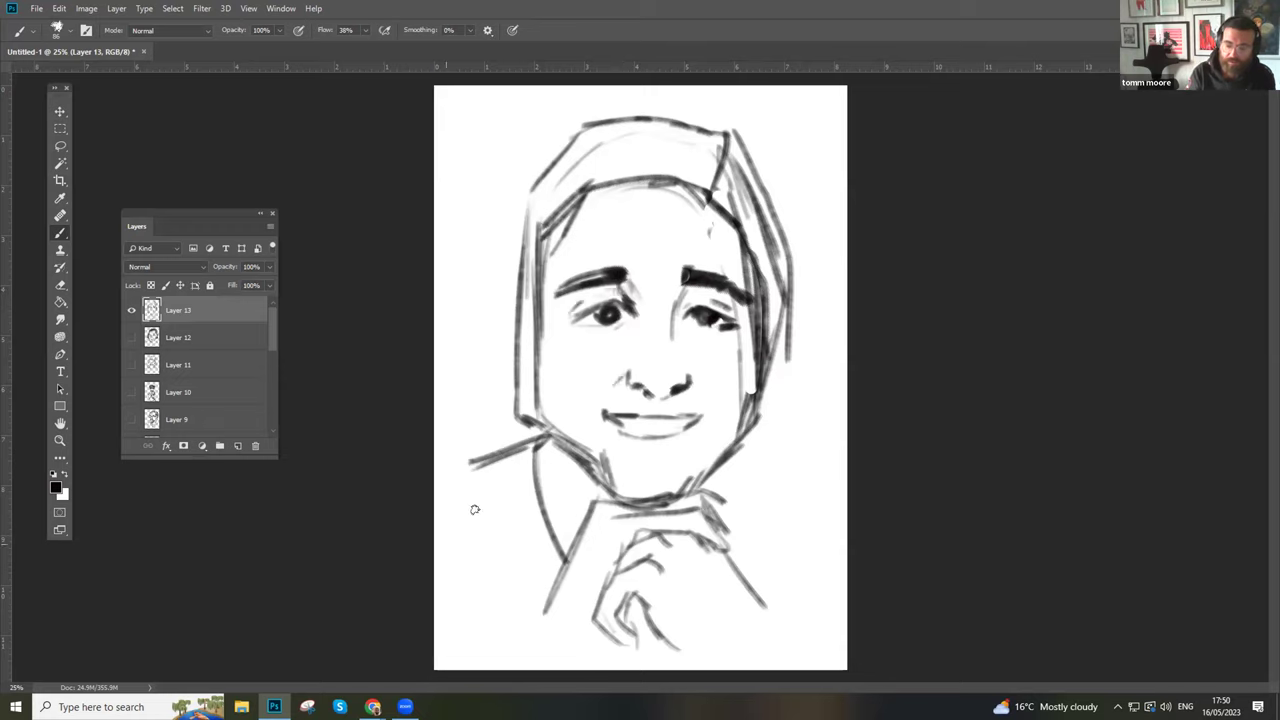
- Add a mole on the cheek, darken the mouth corners and lower lip, and draw crease strokes around the chin
left_click(571, 399)
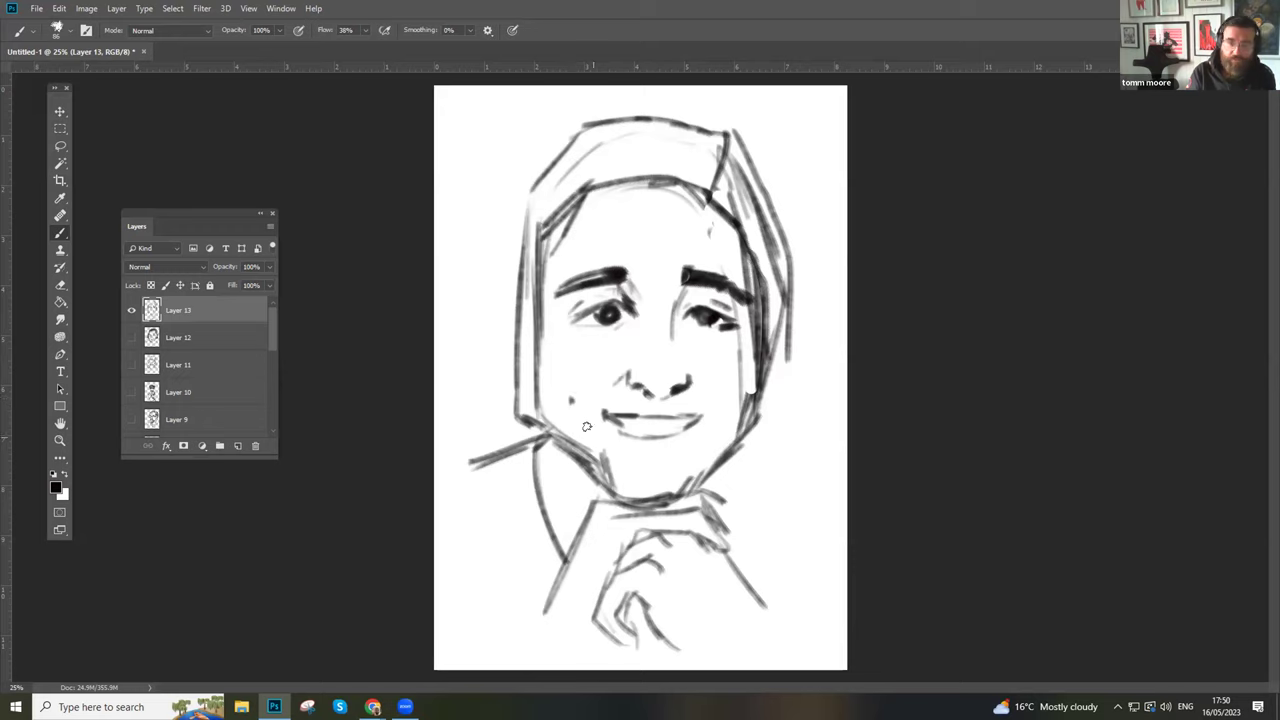
mouse_move(590, 443)
left_mouse_down()
mouse_move(597, 462)
mouse_move(585, 425)
mouse_move(615, 490)
mouse_move(685, 482)
mouse_move(703, 466)
left_mouse_up()
left_click_drag(701, 414, 707, 410)
mouse_move(609, 404)
left_mouse_down()
mouse_move(595, 410)
mouse_move(645, 437)
left_mouse_up()
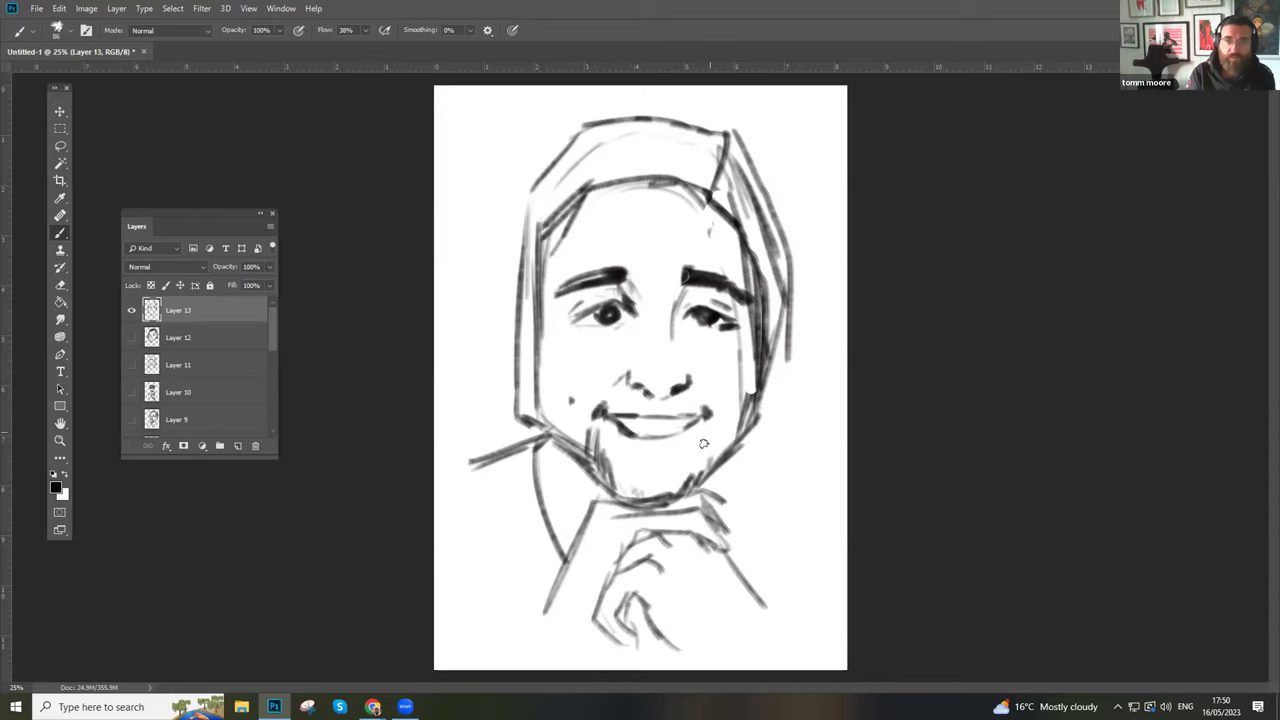
- Darken the chin and jaw contour up to the cheek, and add shading lines between the brows and eyelids
mouse_move(627, 490)
left_mouse_down()
mouse_move(700, 478)
mouse_move(745, 437)
mouse_move(755, 362)
left_mouse_up()
left_click_drag(745, 405, 747, 378)
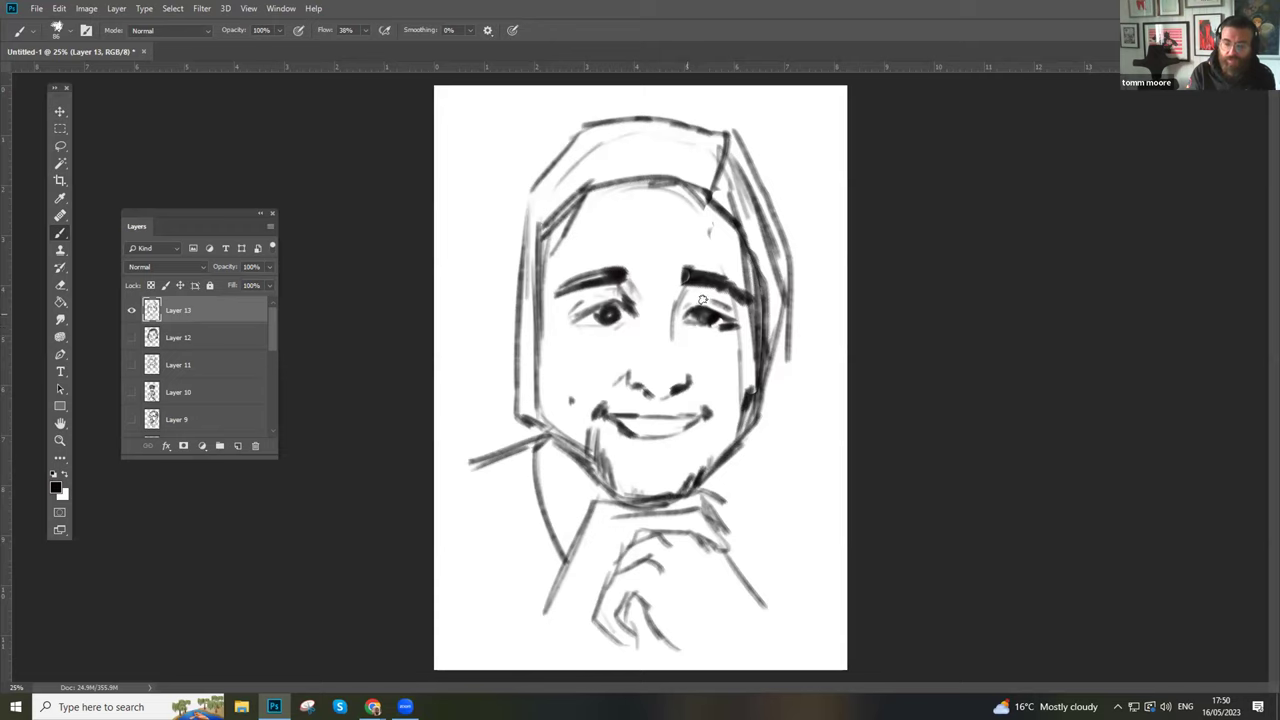
left_click_drag(700, 282, 688, 290)
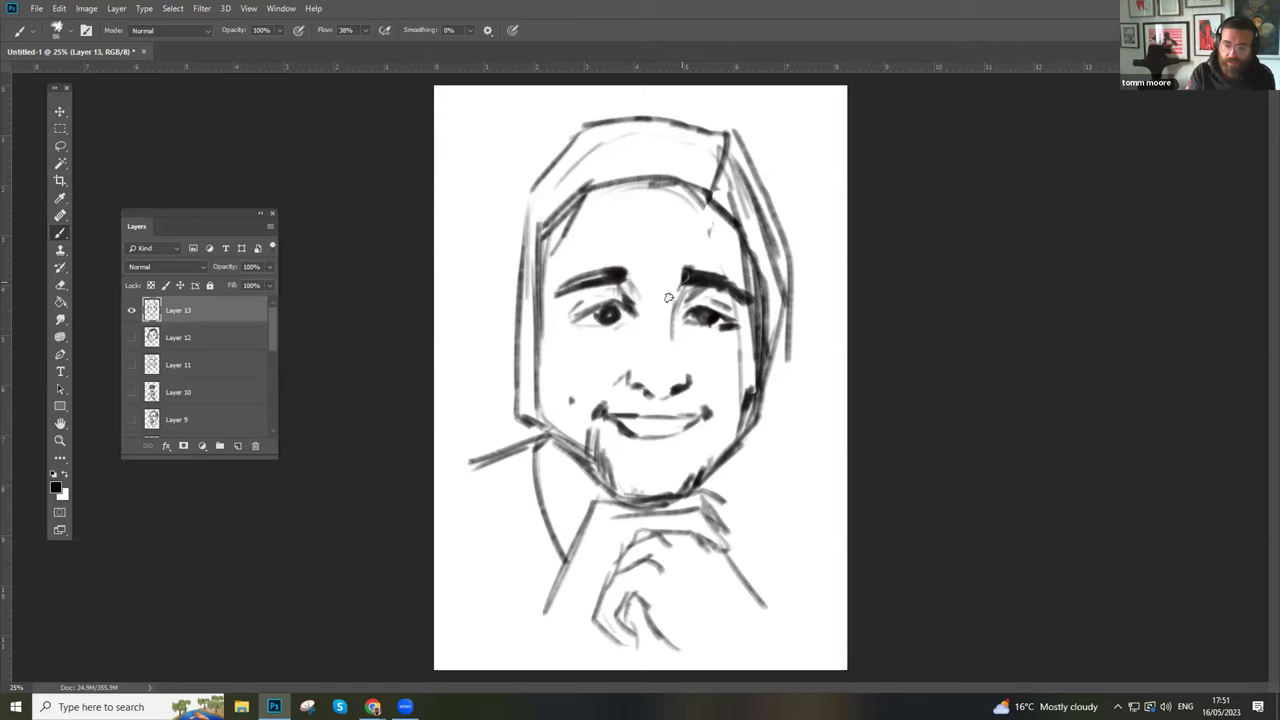
left_click_drag(623, 290, 574, 290)
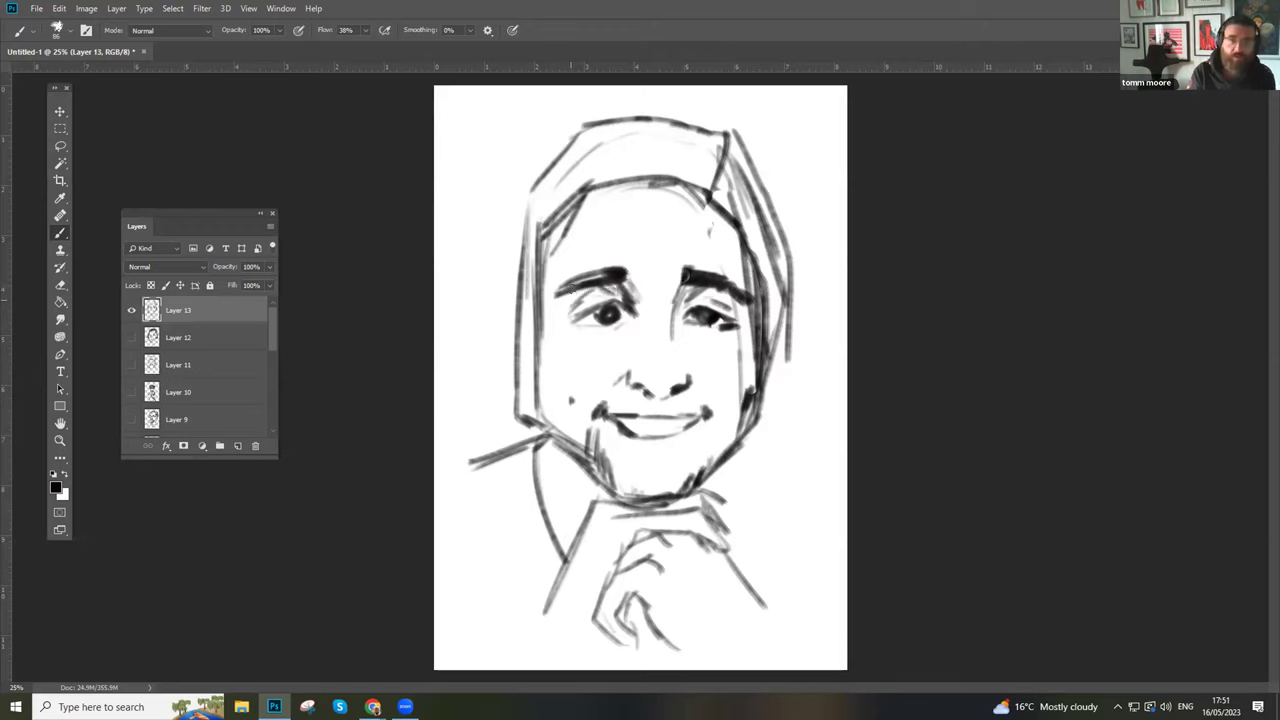
- Fill in dark hair along the forehead and temple under the hood, and add faint marks on the hood's front
mouse_move(576, 210)
left_mouse_down()
mouse_move(542, 278)
mouse_move(545, 254)
left_mouse_up()
mouse_move(618, 178)
left_mouse_down()
mouse_move(586, 206)
mouse_move(684, 172)
mouse_move(590, 172)
mouse_move(588, 202)
mouse_move(550, 204)
mouse_move(538, 250)
left_mouse_up()
left_click_drag(578, 192, 540, 266)
mouse_move(536, 322)
left_mouse_down()
mouse_move(541, 267)
mouse_move(524, 384)
mouse_move(542, 394)
mouse_move(544, 428)
mouse_move(530, 380)
left_mouse_up()
mouse_move(666, 179)
left_mouse_down()
mouse_move(726, 204)
mouse_move(689, 135)
mouse_move(658, 157)
left_mouse_up()
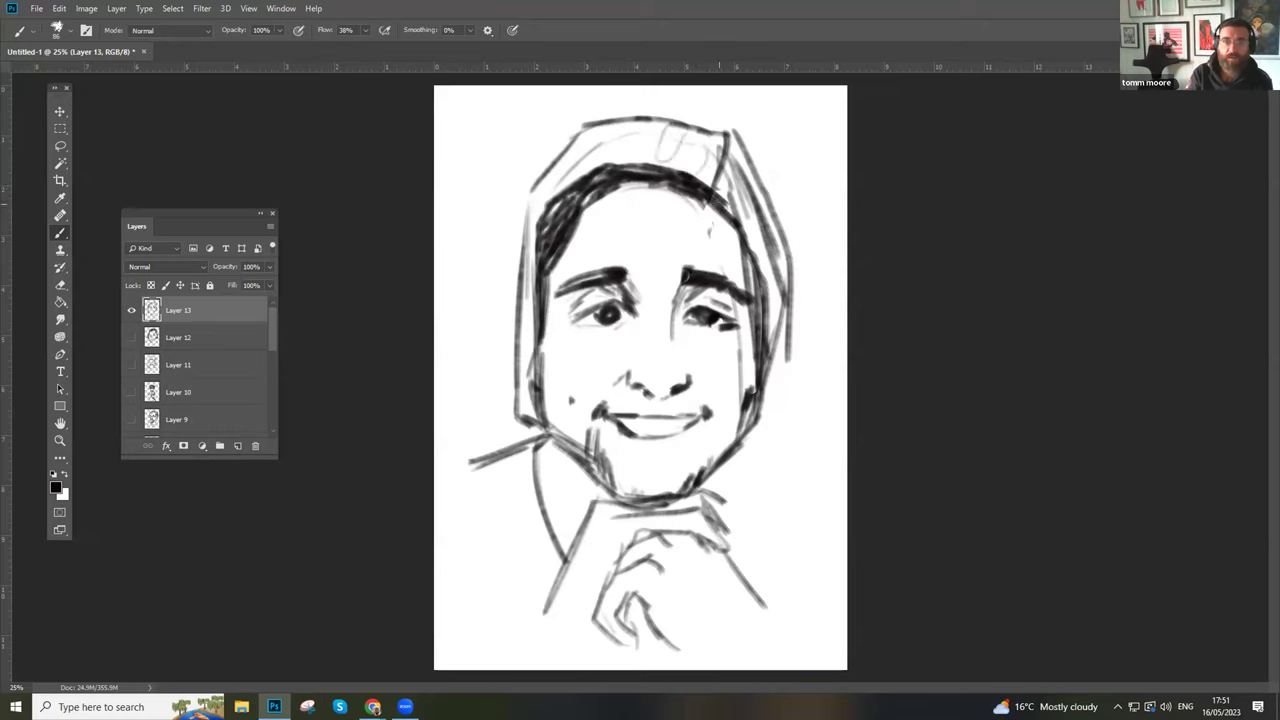
- Extend the nose-bridge line, thicken the inner brow, and add short fringe strokes along the hairline
mouse_move(706, 200)
left_mouse_down()
mouse_move(748, 276)
mouse_move(696, 300)
mouse_move(675, 338)
left_mouse_up()
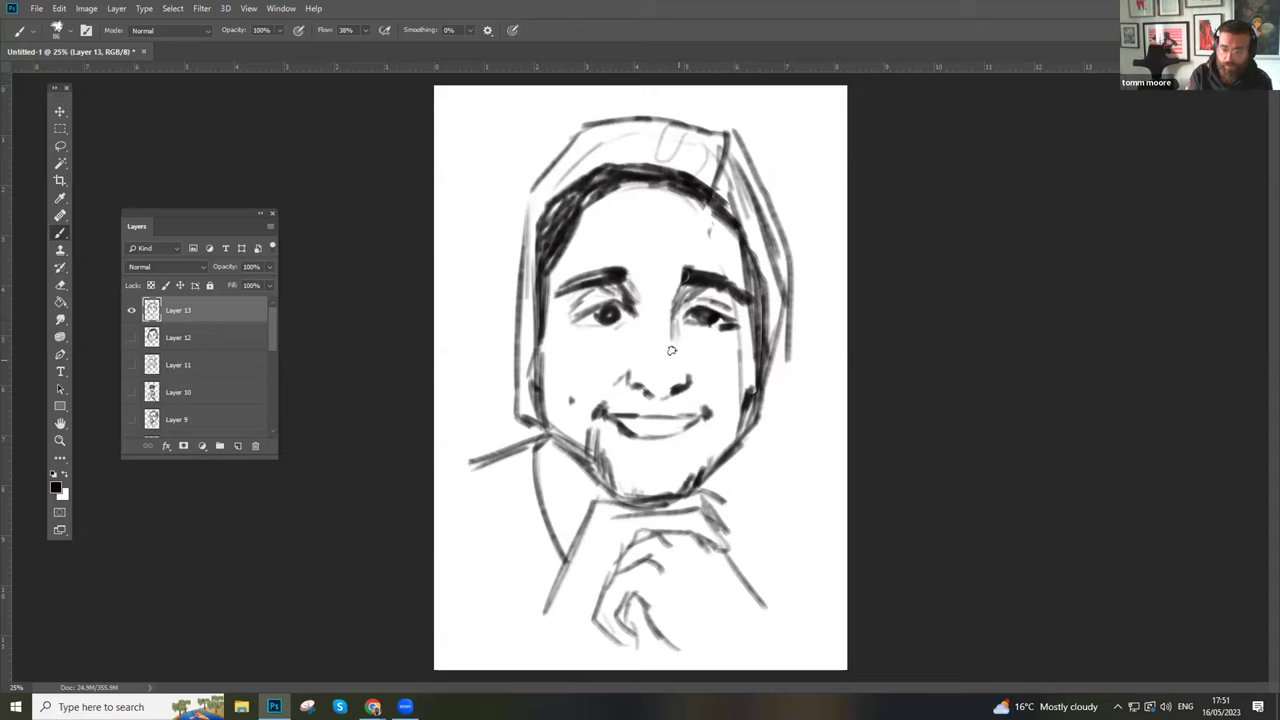
left_click_drag(625, 314, 628, 318)
left_click_drag(619, 266, 638, 277)
left_click_drag(668, 181, 580, 200)
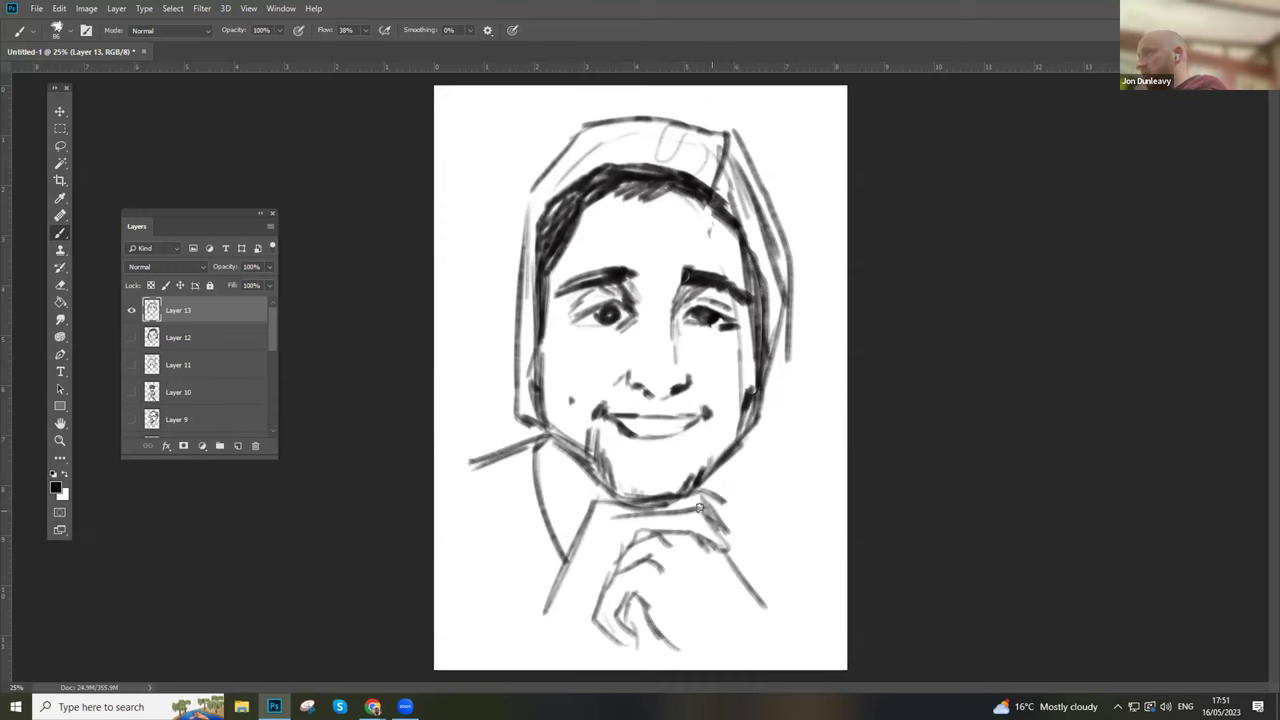
- Extend the hand and wrist lines to the page's lower edge, and draw both shoulder lines out to the sides
mouse_move(634, 594)
left_mouse_down()
mouse_move(660, 646)
mouse_move(696, 668)
left_mouse_up()
left_click_drag(761, 598, 790, 645)
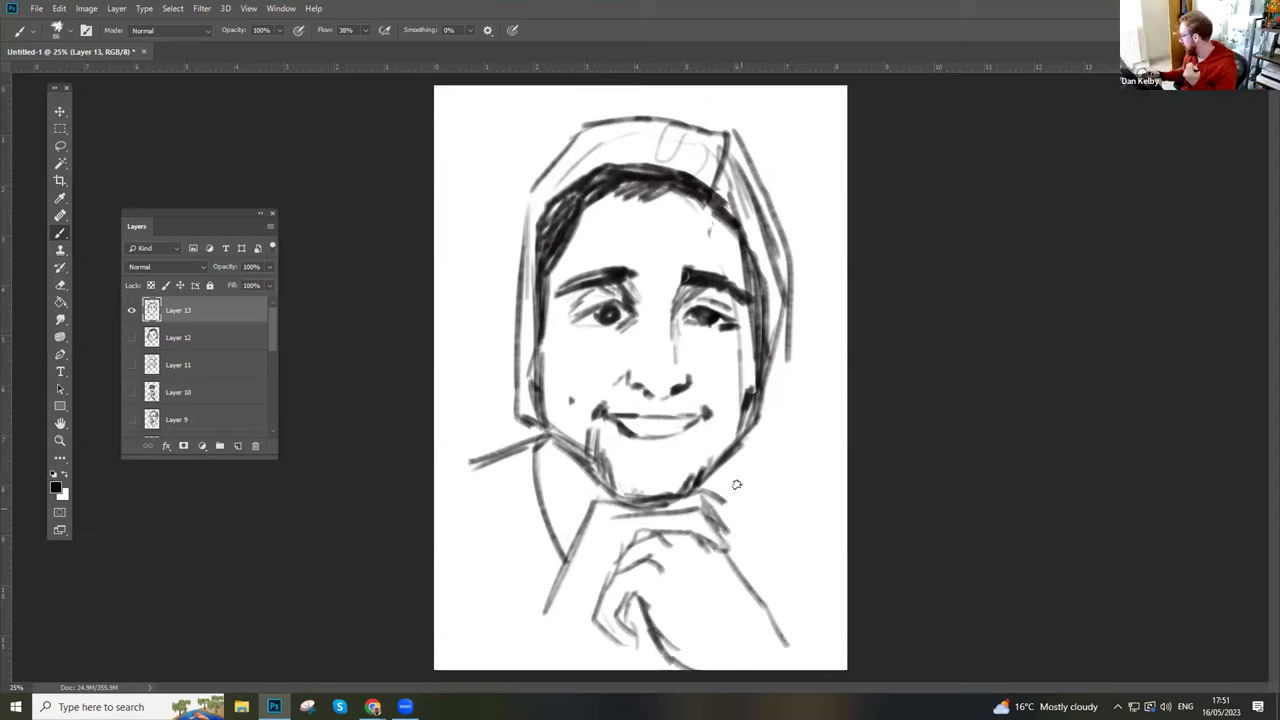
mouse_move(763, 517)
left_mouse_down()
mouse_move(790, 545)
mouse_move(848, 565)
left_mouse_up()
left_click_drag(729, 466, 728, 500)
left_click_drag(506, 456, 434, 470)
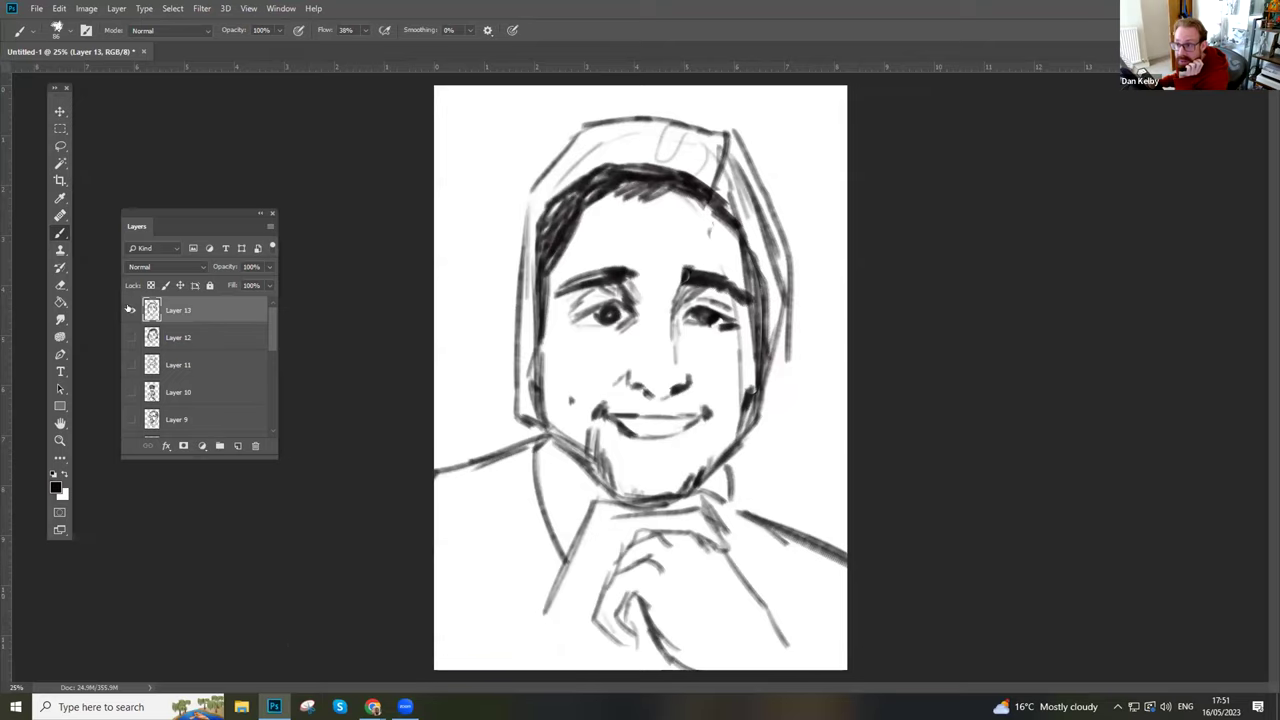
- Hide the hooded portrait's layer and, on a new layer, sketch a tousled-haired head with jaw, ear and neck lines
left_click(131, 310)
left_click(237, 446)
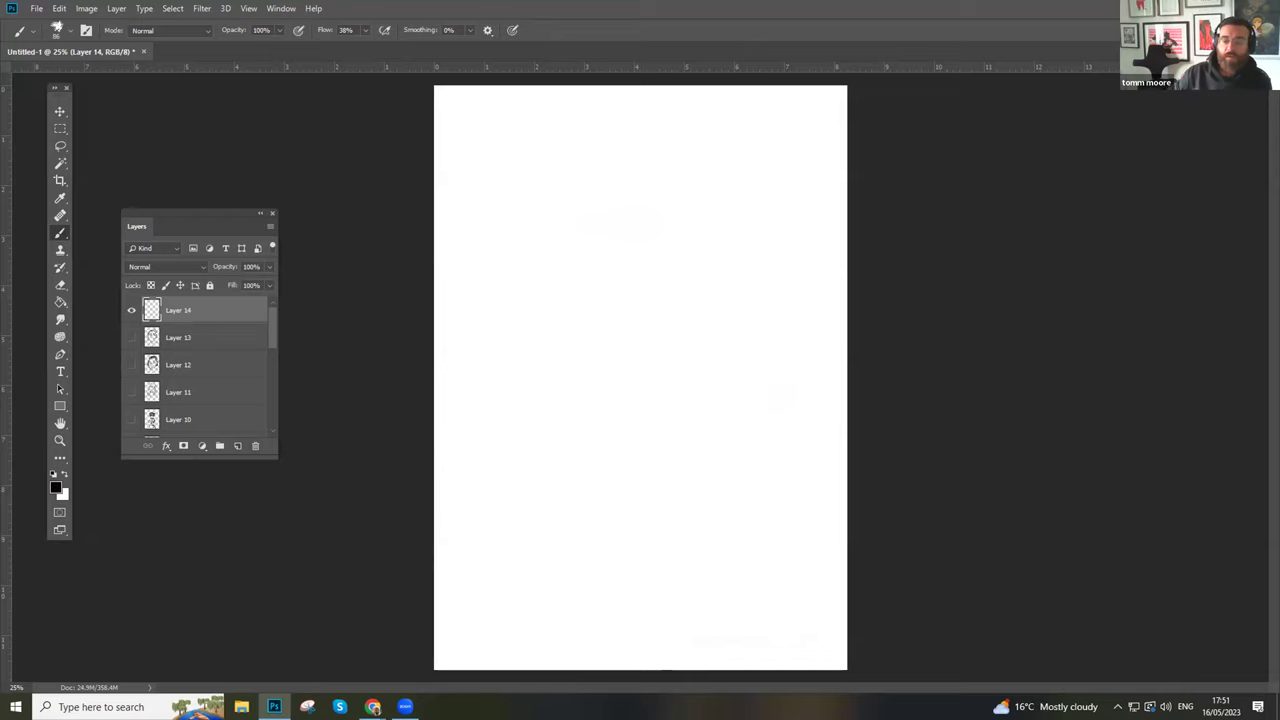
mouse_move(566, 198)
left_mouse_down()
mouse_move(560, 263)
mouse_move(563, 180)
mouse_move(607, 152)
mouse_move(749, 177)
mouse_move(768, 216)
left_mouse_up()
mouse_move(646, 166)
left_mouse_down()
mouse_move(670, 209)
mouse_move(662, 194)
mouse_move(690, 202)
mouse_move(640, 231)
mouse_move(630, 203)
mouse_move(597, 198)
mouse_move(614, 171)
mouse_move(649, 191)
mouse_move(616, 241)
mouse_move(604, 209)
mouse_move(551, 298)
mouse_move(560, 342)
mouse_move(540, 317)
mouse_move(540, 348)
mouse_move(571, 428)
mouse_move(645, 527)
mouse_move(644, 510)
mouse_move(665, 530)
mouse_move(708, 532)
mouse_move(767, 477)
left_mouse_up()
mouse_move(776, 330)
left_mouse_down()
mouse_move(783, 180)
mouse_move(709, 126)
mouse_move(754, 138)
mouse_move(665, 160)
mouse_move(765, 185)
mouse_move(648, 166)
mouse_move(658, 145)
mouse_move(590, 182)
mouse_move(607, 157)
mouse_move(689, 234)
mouse_move(723, 246)
mouse_move(730, 200)
mouse_move(745, 252)
mouse_move(708, 271)
mouse_move(758, 198)
mouse_move(776, 253)
mouse_move(783, 315)
mouse_move(760, 480)
mouse_move(720, 535)
left_mouse_up()
left_click_drag(600, 503, 600, 590)
left_click_drag(754, 530, 738, 604)
left_click_drag(758, 480, 742, 504)
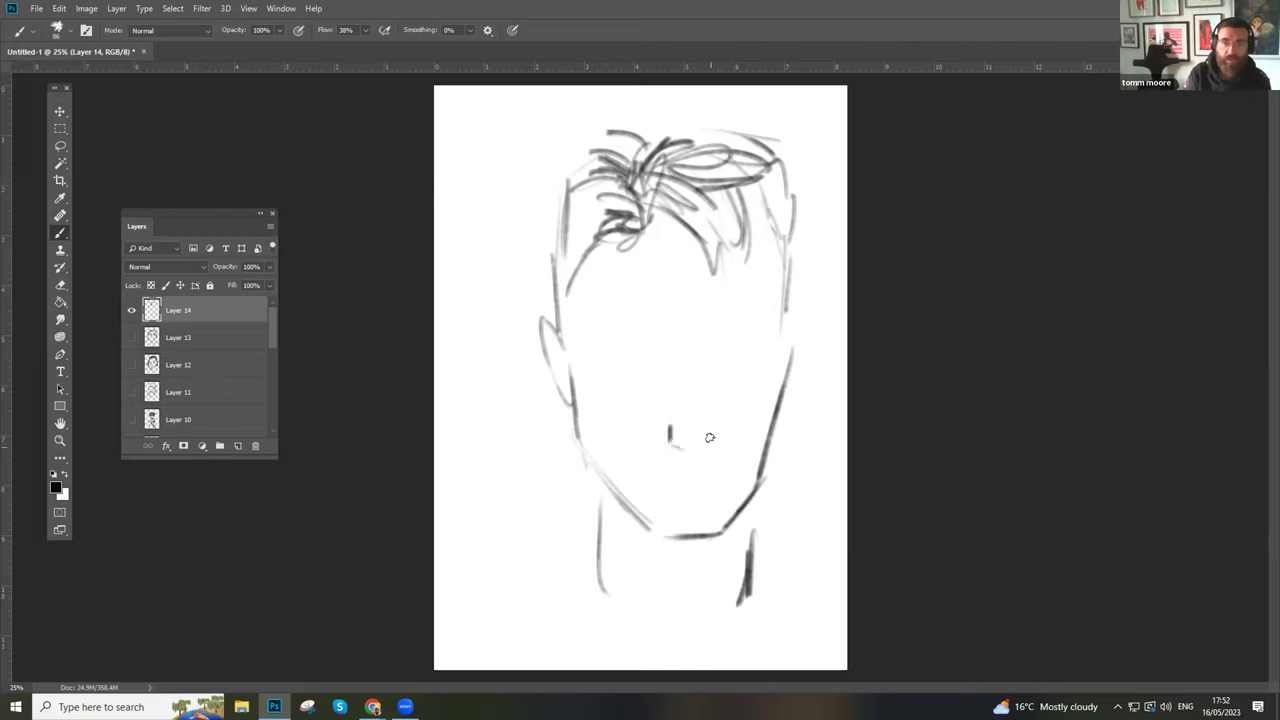
- Draw the nostrils and both eyebrows, and add loose strokes to the hair above the temple
mouse_move(719, 425)
left_mouse_down()
mouse_move(717, 440)
mouse_move(662, 423)
left_mouse_up()
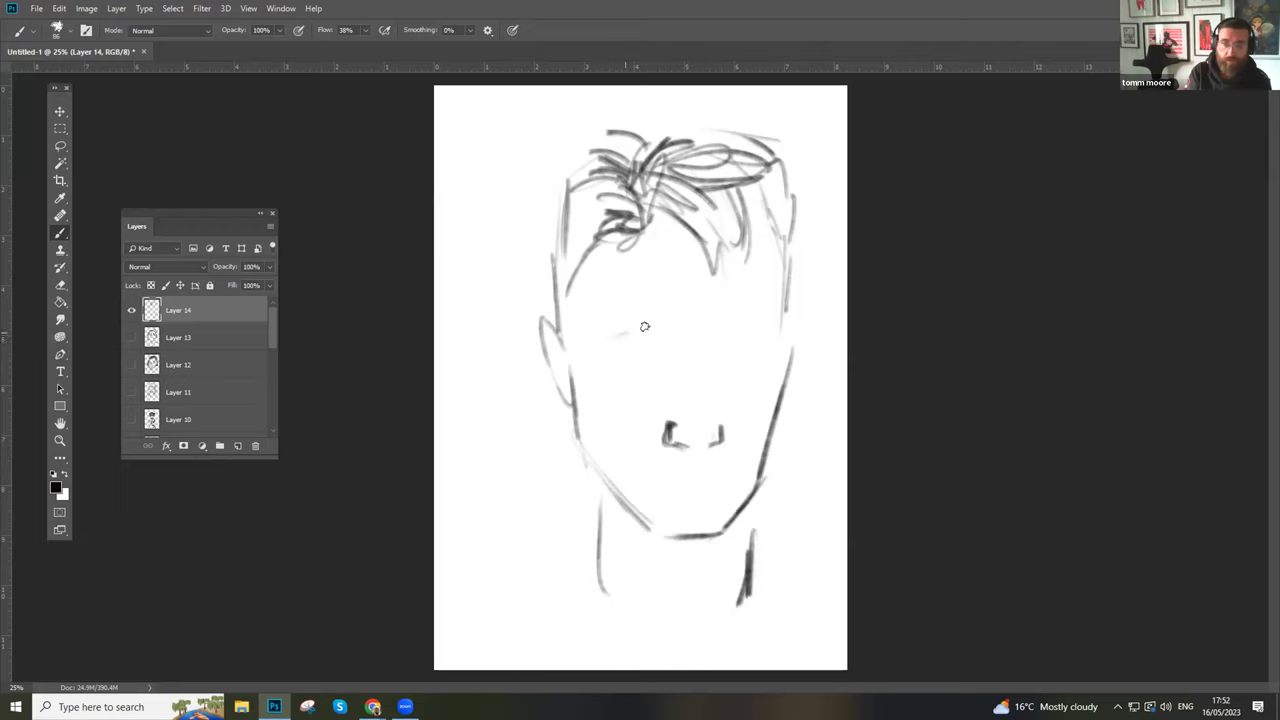
mouse_move(626, 326)
left_mouse_down()
mouse_move(656, 327)
mouse_move(612, 336)
left_mouse_up()
mouse_move(615, 233)
left_mouse_down()
mouse_move(582, 256)
mouse_move(565, 200)
left_mouse_up()
left_click_drag(597, 134, 565, 185)
mouse_move(754, 316)
left_mouse_down()
mouse_move(730, 328)
mouse_move(751, 306)
mouse_move(726, 288)
mouse_move(740, 210)
mouse_move(684, 266)
left_mouse_up()
left_click_drag(650, 328, 678, 330)
- Build up the hair's sides, sideburns and outer contour with longer strokes around the head
mouse_move(751, 197)
left_mouse_down()
mouse_move(786, 245)
mouse_move(796, 324)
left_mouse_up()
left_click_drag(572, 272, 565, 362)
mouse_move(552, 270)
left_mouse_down()
mouse_move(560, 346)
mouse_move(545, 210)
left_mouse_up()
mouse_move(565, 168)
left_mouse_down()
mouse_move(542, 300)
mouse_move(572, 356)
left_mouse_up()
mouse_move(574, 146)
left_mouse_down()
mouse_move(667, 113)
mouse_move(767, 143)
mouse_move(798, 191)
mouse_move(800, 336)
left_mouse_up()
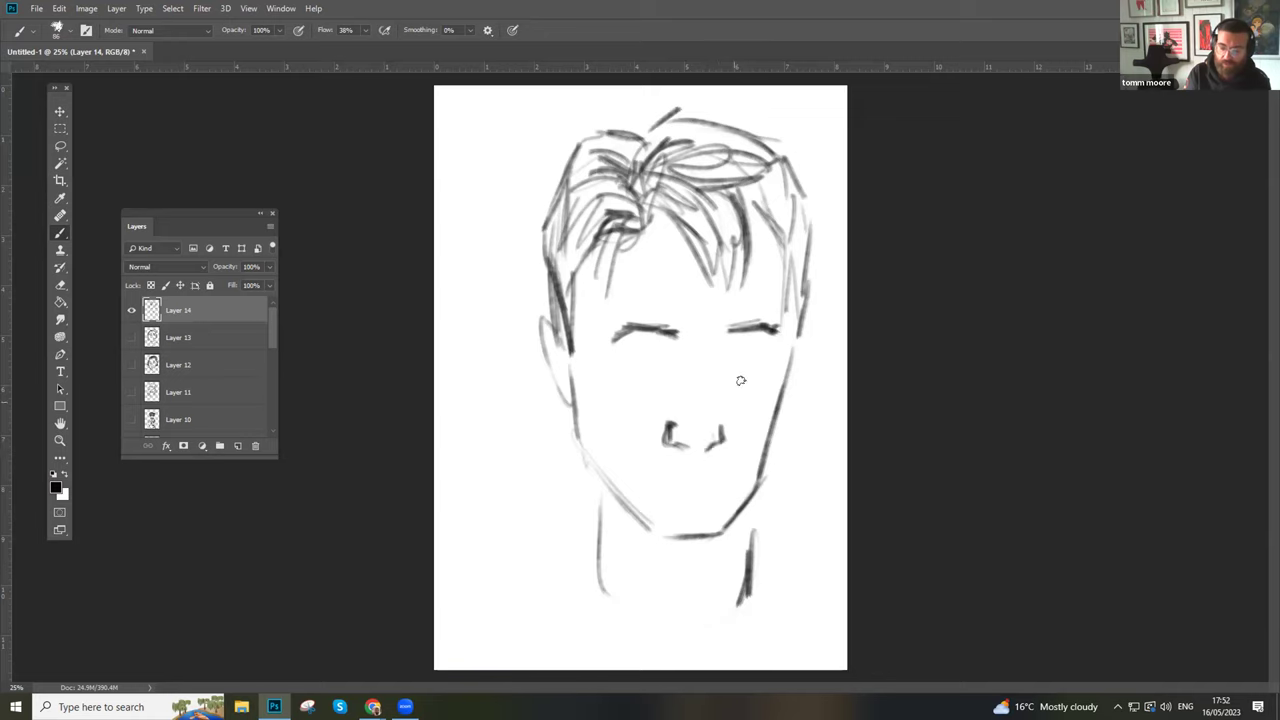
- Draw both ears, the neckline and the shoulder lines, and reinforce the brow and jaw contour
left_click_drag(733, 330, 760, 328)
mouse_move(788, 262)
left_mouse_down()
mouse_move(784, 352)
mouse_move(795, 177)
mouse_move(790, 366)
mouse_move(771, 416)
left_mouse_up()
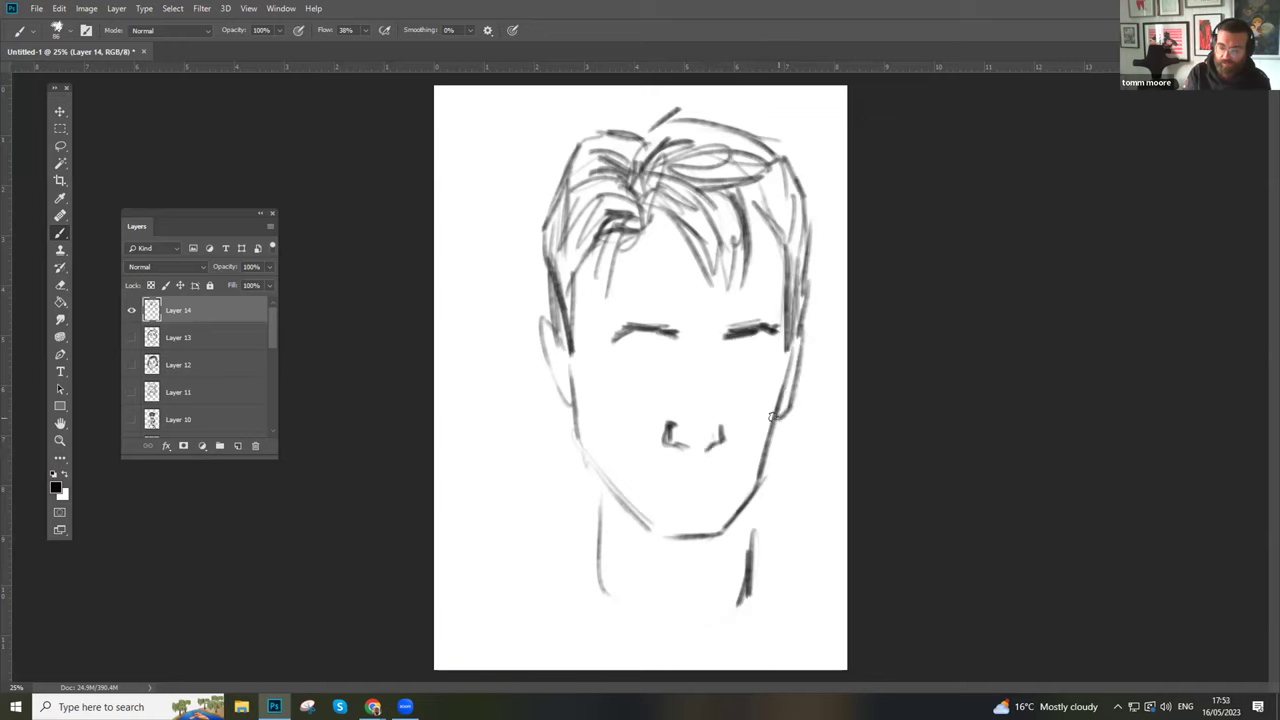
mouse_move(760, 474)
left_mouse_down()
mouse_move(720, 532)
mouse_move(740, 584)
mouse_move(684, 605)
left_mouse_up()
left_click_drag(598, 578, 598, 512)
mouse_move(598, 448)
left_mouse_down()
mouse_move(510, 490)
mouse_move(513, 582)
left_mouse_up()
left_click_drag(768, 454, 812, 497)
left_click_drag(573, 420, 592, 452)
mouse_move(547, 309)
left_mouse_down()
mouse_move(545, 358)
mouse_move(578, 400)
left_mouse_up()
mouse_move(783, 401)
left_mouse_down()
mouse_move(801, 355)
mouse_move(787, 336)
mouse_move(782, 362)
left_mouse_up()
- Draw both eyes with upper lids and dark irises, and sketch the mouth beneath the nose
left_click_drag(607, 353, 762, 351)
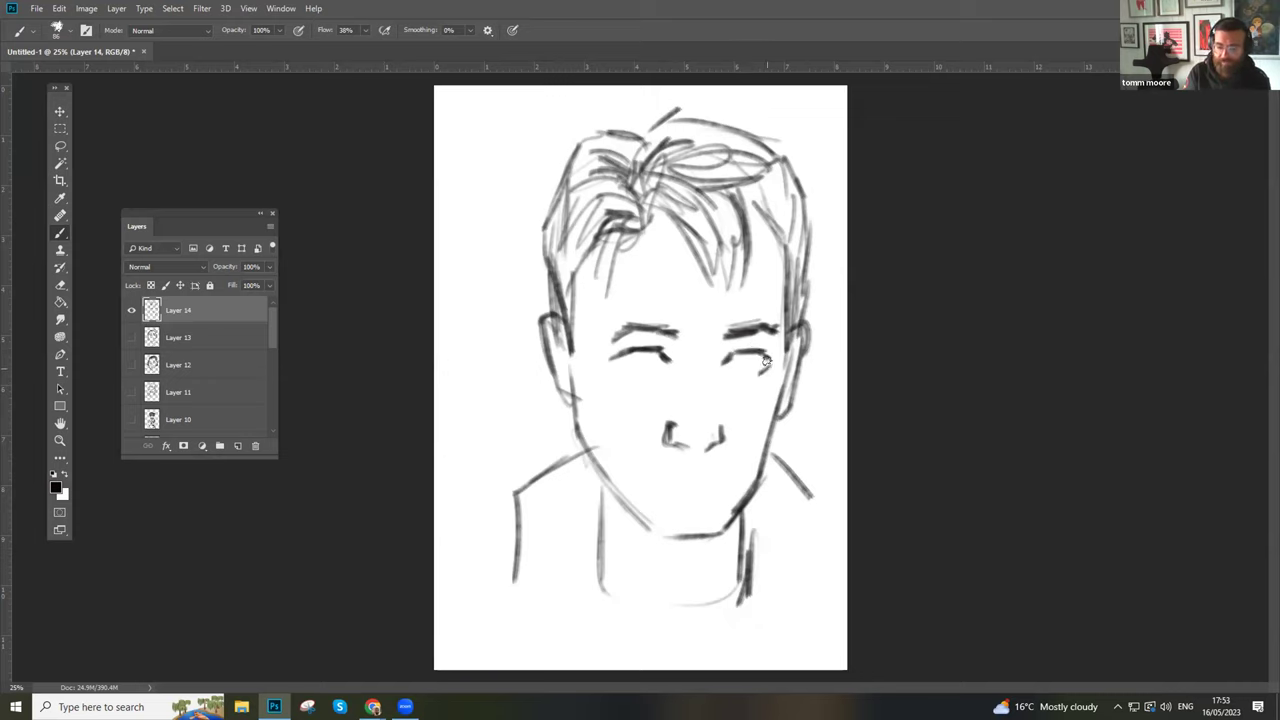
mouse_move(644, 352)
left_mouse_down()
mouse_move(640, 362)
mouse_move(652, 352)
left_mouse_up()
left_click_drag(740, 358, 756, 370)
mouse_move(638, 350)
left_mouse_down()
mouse_move(648, 370)
mouse_move(614, 364)
mouse_move(668, 366)
left_mouse_up()
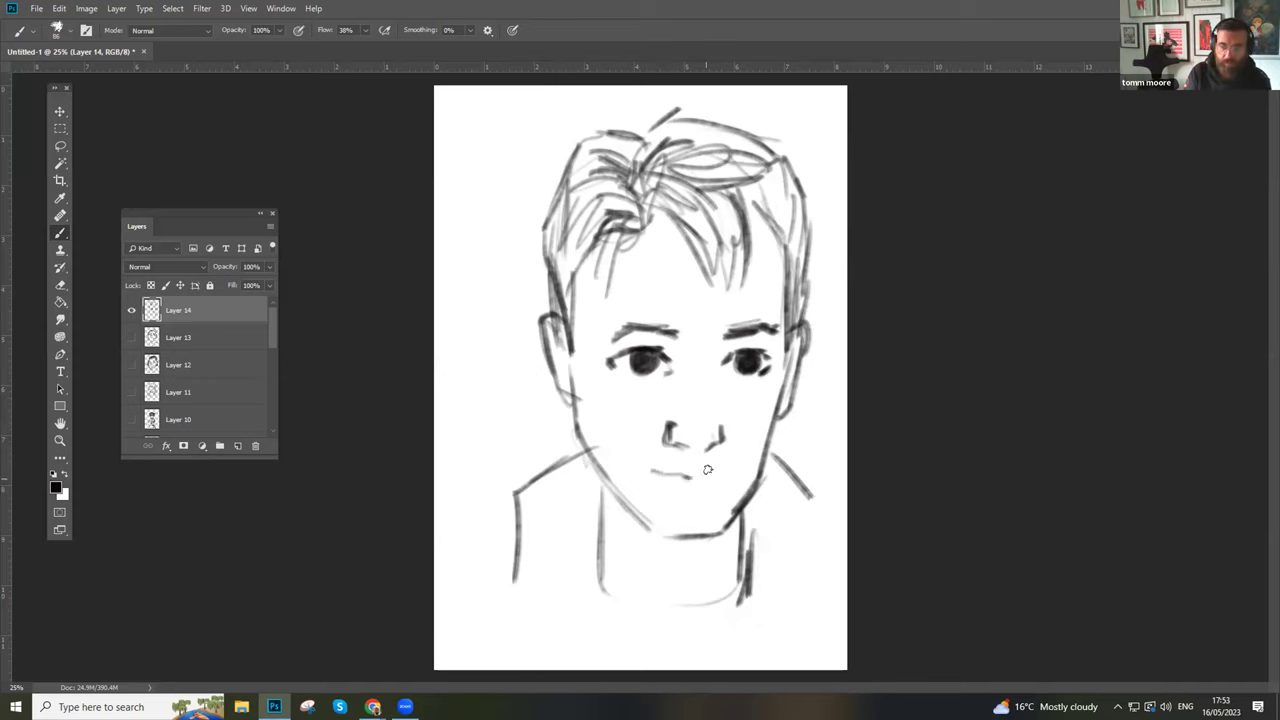
mouse_move(678, 487)
left_mouse_down()
mouse_move(712, 476)
mouse_move(741, 486)
left_mouse_up()
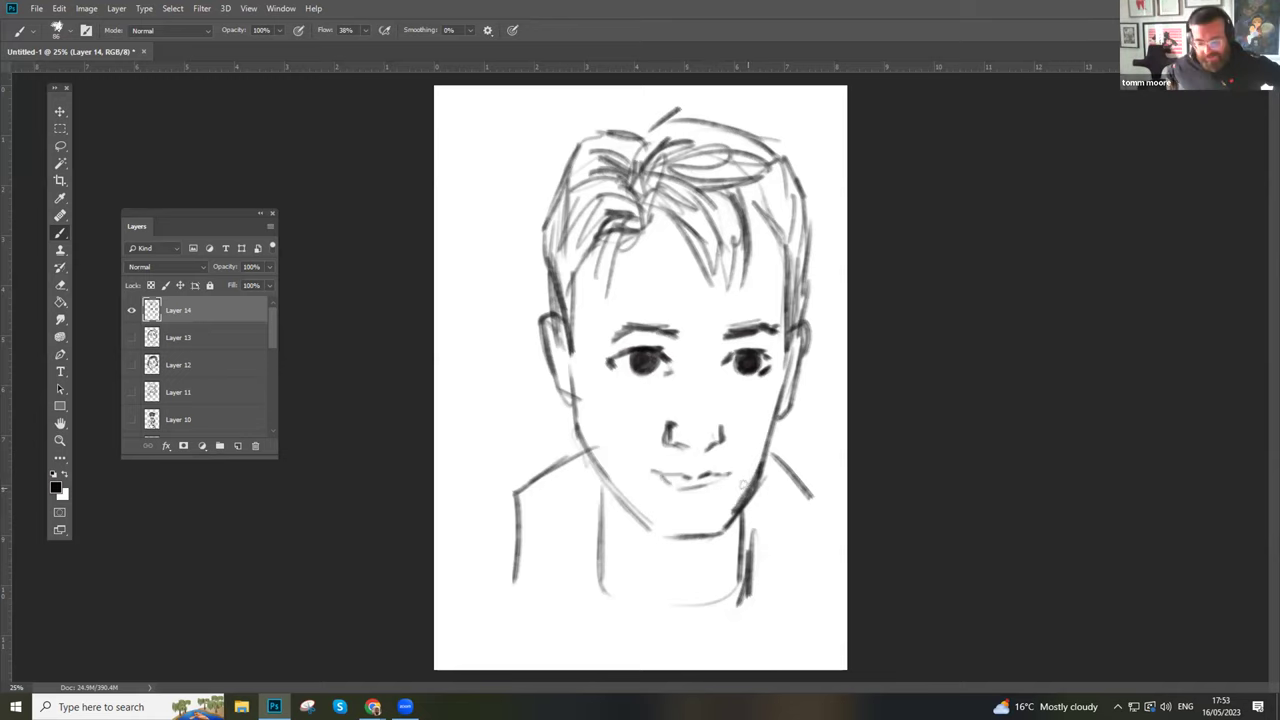
- Remove the jaw and chin contour with a lasso selection and redraw it with the brush, placing the chin slightly higher
left_click(60, 145)
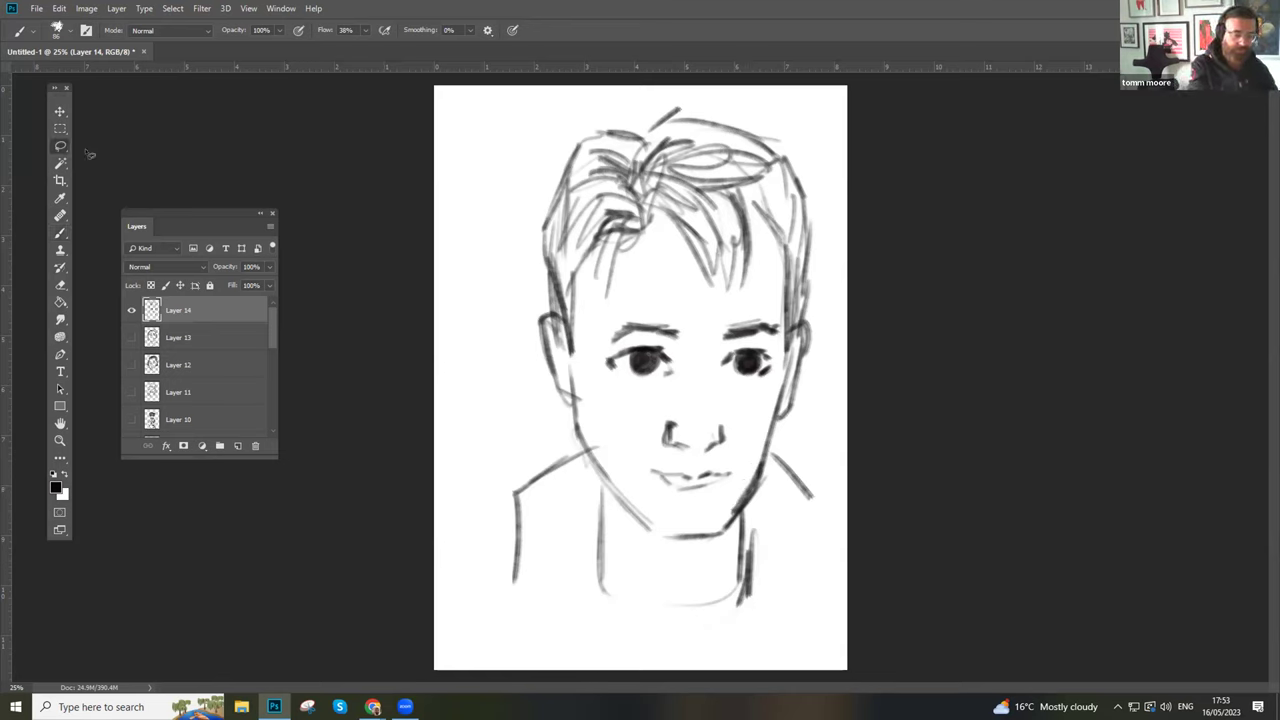
mouse_move(754, 462)
left_mouse_down()
mouse_move(704, 564)
mouse_move(598, 494)
mouse_move(573, 399)
mouse_move(646, 499)
mouse_move(699, 515)
mouse_move(784, 468)
left_mouse_up()
key("Delete")
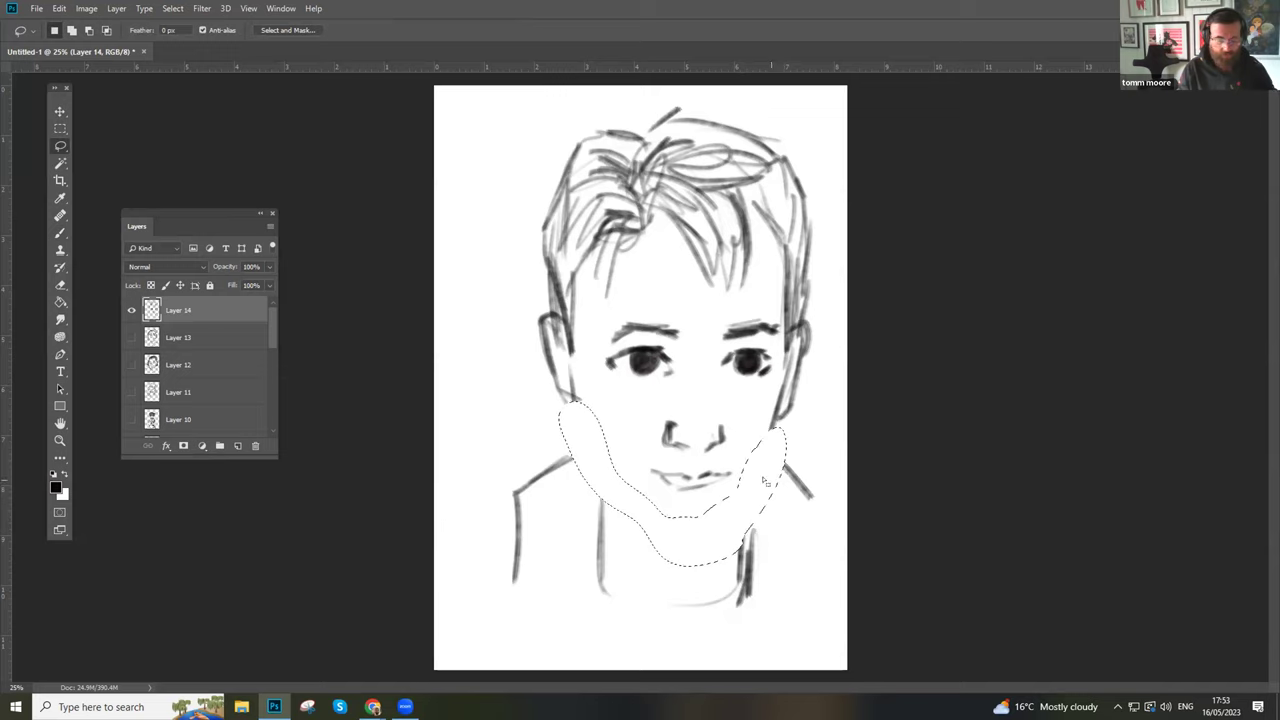
key("ctrl+d")
left_click(60, 232)
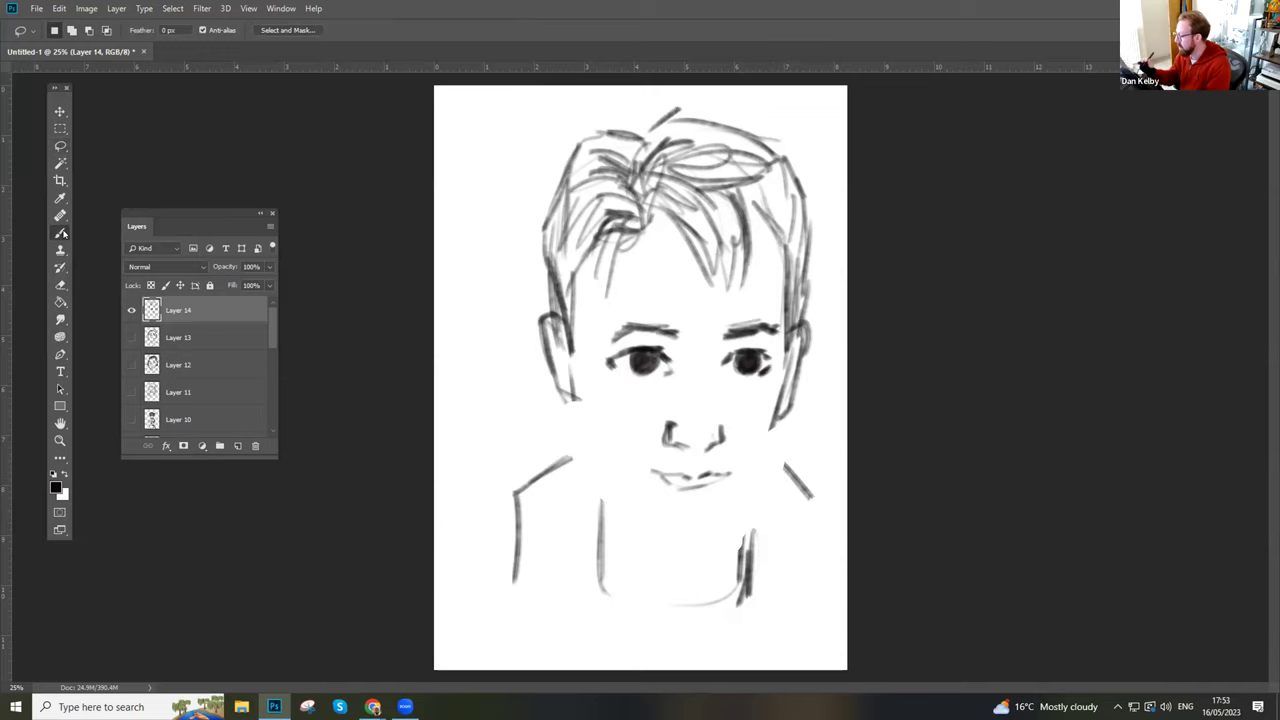
mouse_move(576, 394)
left_mouse_down()
mouse_move(574, 432)
mouse_move(612, 484)
mouse_move(646, 515)
mouse_move(712, 525)
mouse_move(788, 378)
left_mouse_up()
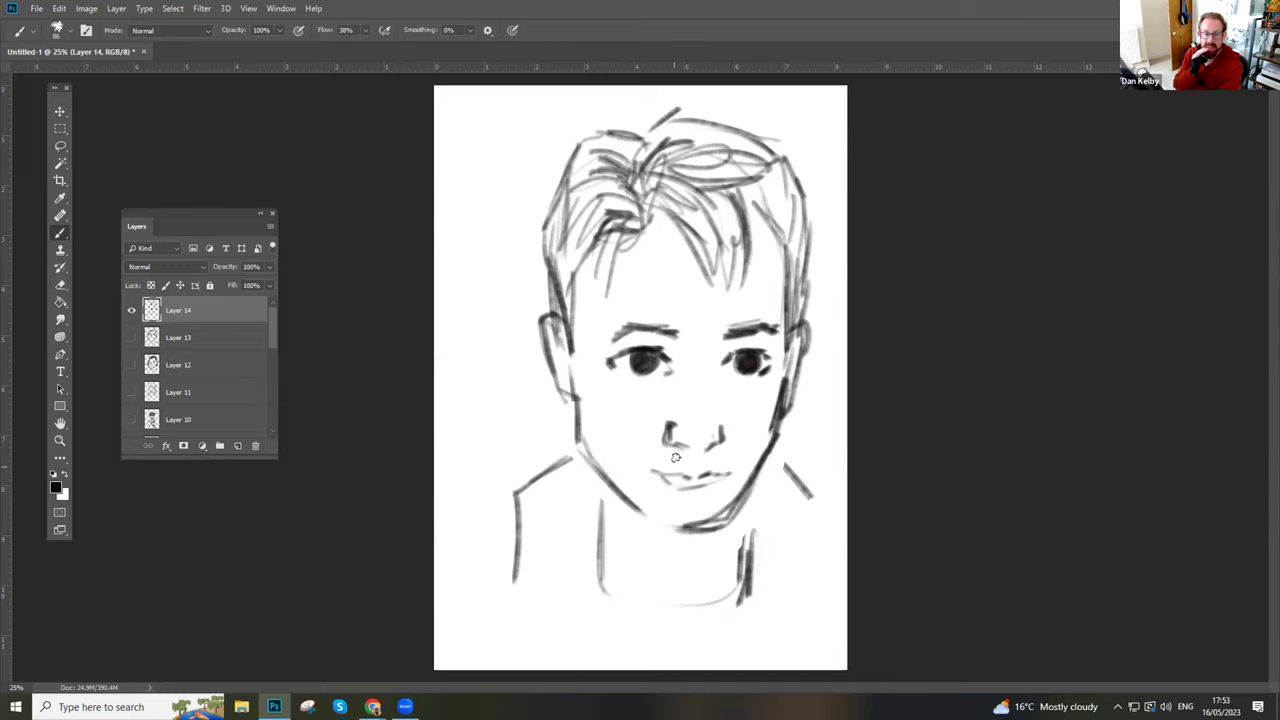
- Thicken the hair and fringe with dark strokes and add the nose bridge, collar, shoulder, chin and neck lines
mouse_move(641, 208)
left_mouse_down()
mouse_move(681, 197)
mouse_move(721, 148)
mouse_move(721, 126)
mouse_move(644, 154)
mouse_move(677, 115)
mouse_move(626, 154)
mouse_move(624, 137)
mouse_move(572, 191)
mouse_move(617, 201)
mouse_move(702, 158)
mouse_move(744, 190)
mouse_move(762, 253)
mouse_move(768, 170)
mouse_move(747, 170)
mouse_move(730, 288)
left_mouse_up()
left_click_drag(712, 378, 717, 434)
mouse_move(553, 347)
left_mouse_down()
mouse_move(572, 418)
mouse_move(519, 477)
mouse_move(441, 530)
left_mouse_up()
left_click_drag(658, 512, 707, 520)
left_click_drag(598, 470, 588, 576)
left_click_drag(748, 555, 742, 595)
- Hide the finished portrait's layer, add a new layer and sketch a head wrap with a flat crown and curved bands over the forehead
left_click(131, 310)
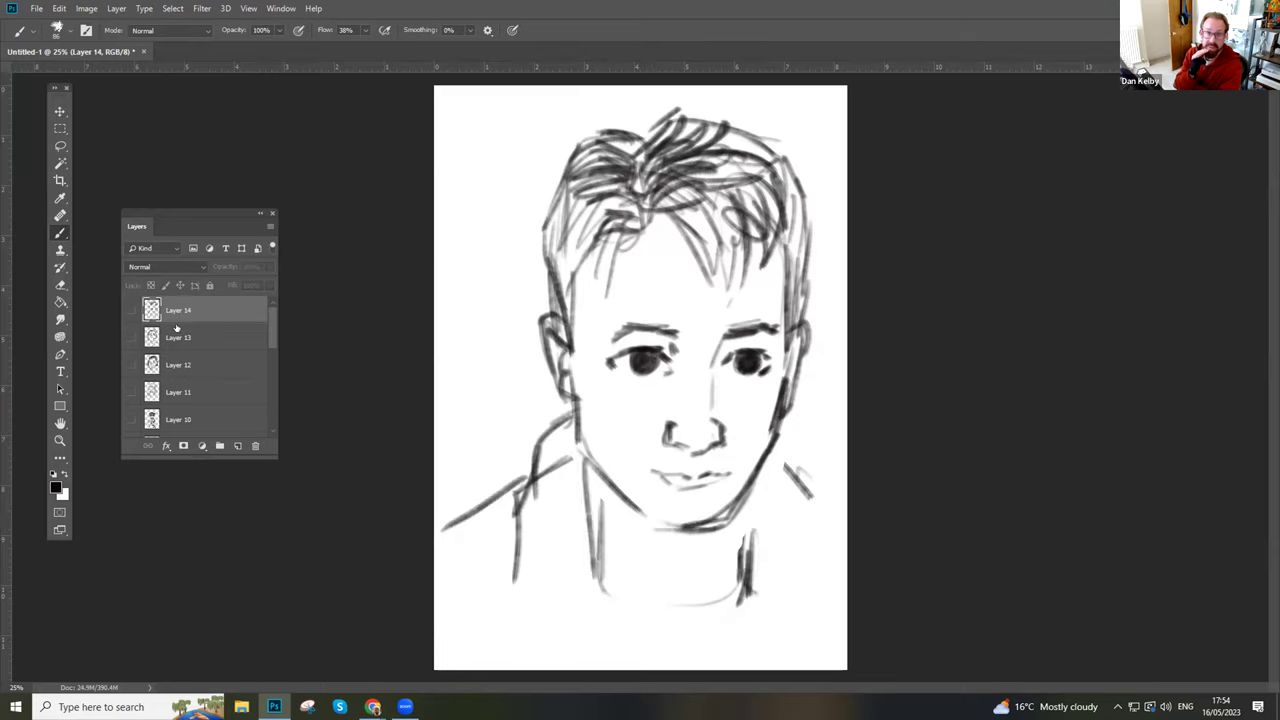
left_click(237, 445)
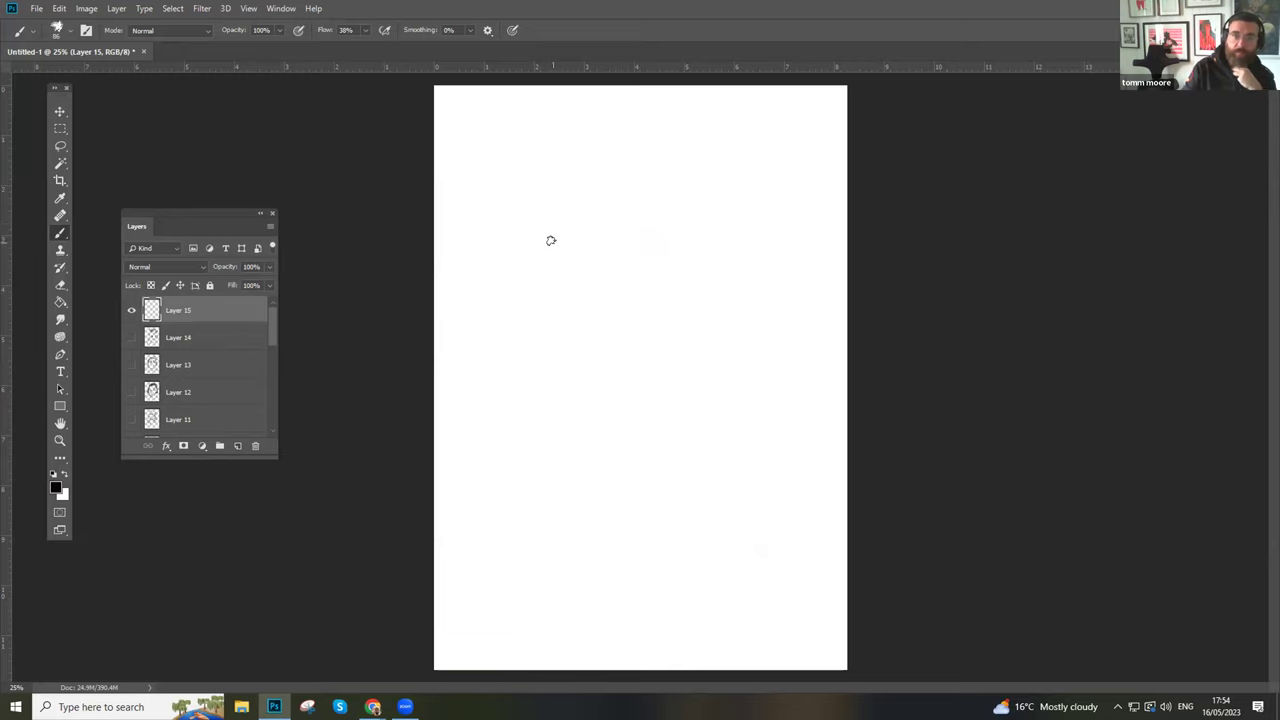
mouse_move(545, 284)
left_mouse_down()
mouse_move(565, 162)
mouse_move(720, 146)
mouse_move(756, 157)
left_mouse_up()
left_click_drag(758, 172, 776, 212)
mouse_move(773, 166)
left_mouse_down()
mouse_move(786, 295)
mouse_move(713, 274)
mouse_move(686, 243)
left_mouse_up()
mouse_move(596, 250)
left_mouse_down()
mouse_move(700, 247)
mouse_move(779, 346)
left_mouse_up()
mouse_move(779, 346)
left_mouse_down()
mouse_move(716, 278)
mouse_move(583, 259)
mouse_move(544, 316)
left_mouse_up()
left_click_drag(590, 267, 543, 330)
left_click_drag(539, 296, 601, 205)
mouse_move(713, 205)
left_mouse_down()
mouse_move(641, 203)
mouse_move(731, 189)
mouse_move(792, 275)
left_mouse_up()
mouse_move(790, 270)
left_mouse_down()
mouse_move(746, 208)
mouse_move(586, 194)
mouse_move(527, 297)
mouse_move(569, 131)
mouse_move(534, 155)
mouse_move(531, 206)
left_mouse_up()
- Draw the knot and folds on the left of the head wrap, one long hair line, and the cheek and chin contour
left_click_drag(520, 158, 537, 285)
left_click_drag(588, 176, 766, 172)
mouse_move(600, 125)
left_mouse_down()
mouse_move(734, 140)
mouse_move(782, 167)
mouse_move(785, 303)
mouse_move(650, 253)
mouse_move(608, 267)
mouse_move(536, 342)
left_mouse_up()
left_click_drag(541, 334, 625, 253)
left_click_drag(522, 290, 530, 361)
left_click_drag(538, 352, 505, 513)
mouse_move(552, 328)
left_mouse_down()
mouse_move(562, 400)
mouse_move(550, 380)
mouse_move(550, 392)
left_mouse_up()
mouse_move(566, 402)
left_mouse_down()
mouse_move(617, 446)
mouse_move(691, 457)
mouse_move(735, 425)
left_mouse_up()
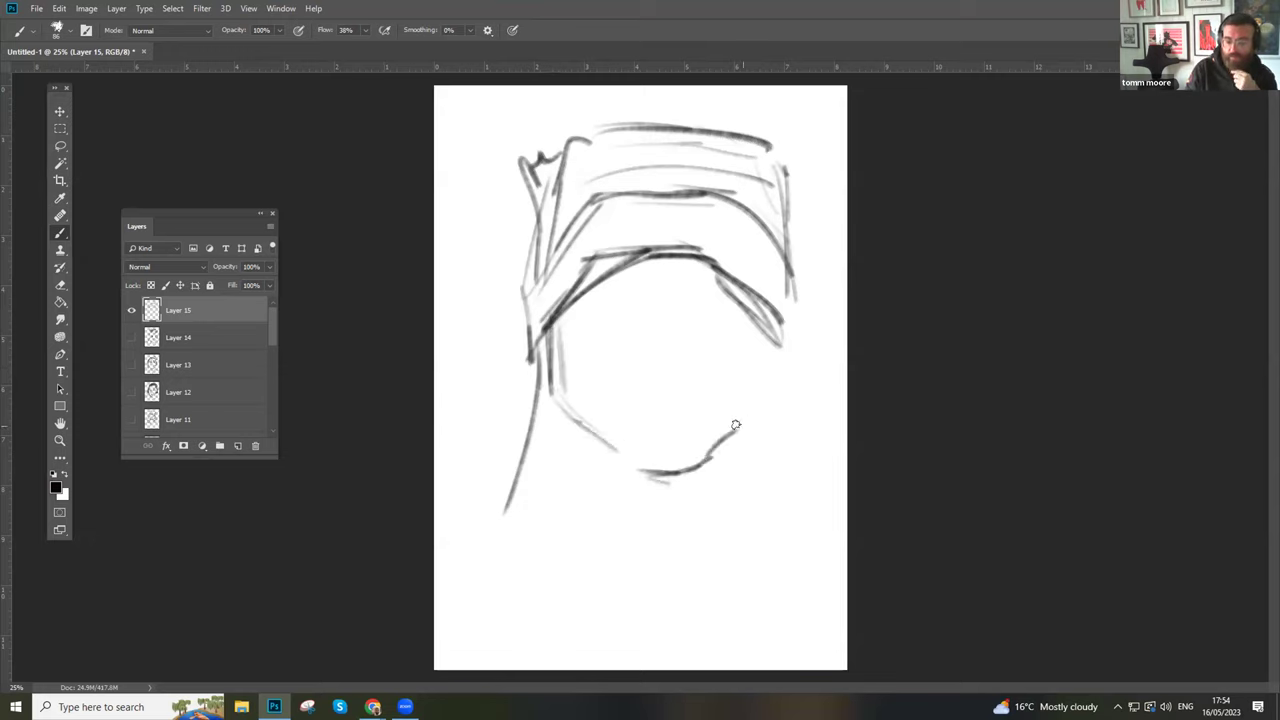
- Draw the right cheek, long looping hair strands down to the right shoulder, and the left neck line
left_click_drag(771, 338, 746, 420)
mouse_move(774, 324)
left_mouse_down()
mouse_move(832, 472)
mouse_move(838, 560)
left_mouse_up()
mouse_move(757, 371)
left_mouse_down()
mouse_move(797, 537)
mouse_move(771, 574)
mouse_move(755, 400)
mouse_move(772, 552)
left_mouse_up()
mouse_move(748, 432)
left_mouse_down()
mouse_move(742, 522)
mouse_move(728, 532)
mouse_move(738, 584)
left_mouse_up()
left_click_drag(778, 560, 704, 629)
mouse_move(736, 580)
left_mouse_down()
mouse_move(700, 606)
mouse_move(708, 578)
left_mouse_up()
mouse_move(610, 438)
left_mouse_down()
mouse_move(619, 555)
mouse_move(589, 556)
left_mouse_up()
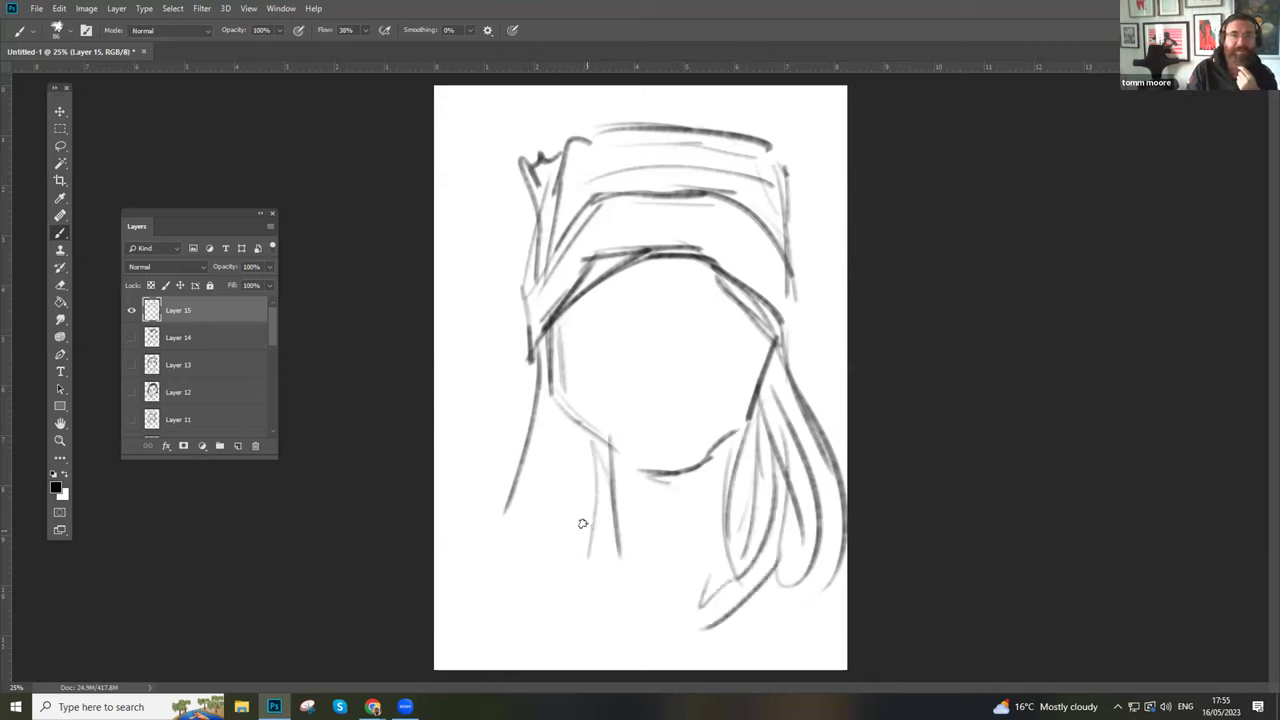
- Add long hair strands down the left of the face and join the chin and jaw contour
left_click_drag(568, 418, 558, 518)
mouse_move(580, 440)
left_mouse_down()
mouse_move(592, 522)
mouse_move(578, 556)
left_mouse_up()
left_click_drag(576, 438, 568, 622)
left_click_drag(556, 422, 538, 496)
mouse_move(548, 400)
left_mouse_down()
mouse_move(544, 608)
mouse_move(532, 432)
mouse_move(517, 597)
left_mouse_up()
left_click_drag(522, 504, 513, 600)
mouse_move(618, 452)
left_mouse_down()
mouse_move(701, 453)
mouse_move(775, 356)
left_mouse_up()
- Sketch both eyebrows beneath the head wrap, the nostrils, and a wide smiling mouth
left_click_drag(605, 281, 635, 285)
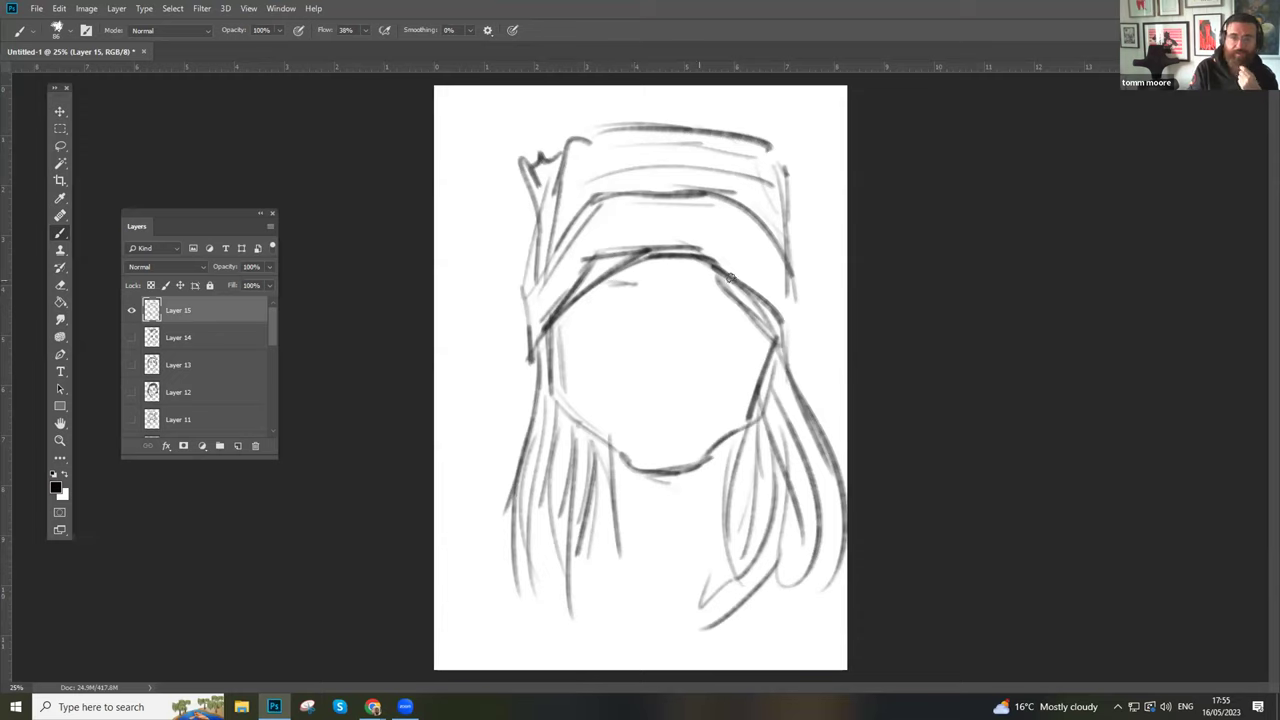
left_click_drag(719, 285, 734, 287)
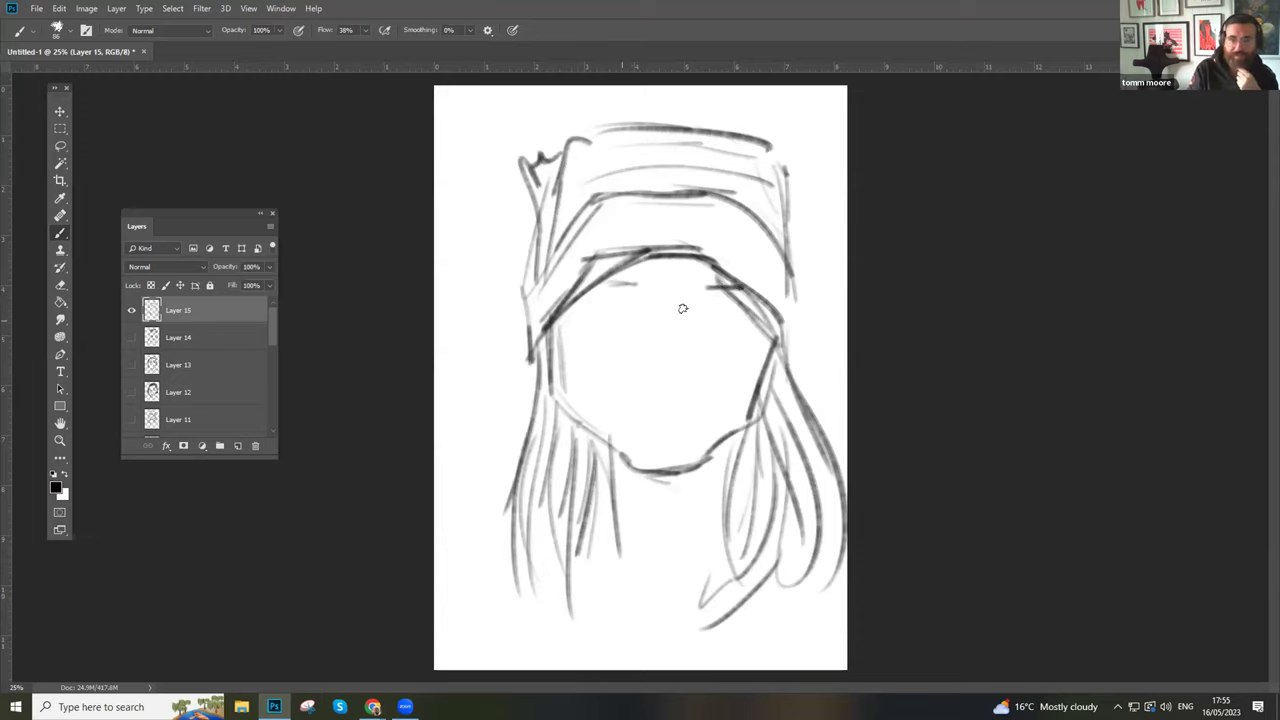
mouse_move(635, 364)
left_mouse_down()
mouse_move(660, 385)
mouse_move(694, 373)
left_mouse_up()
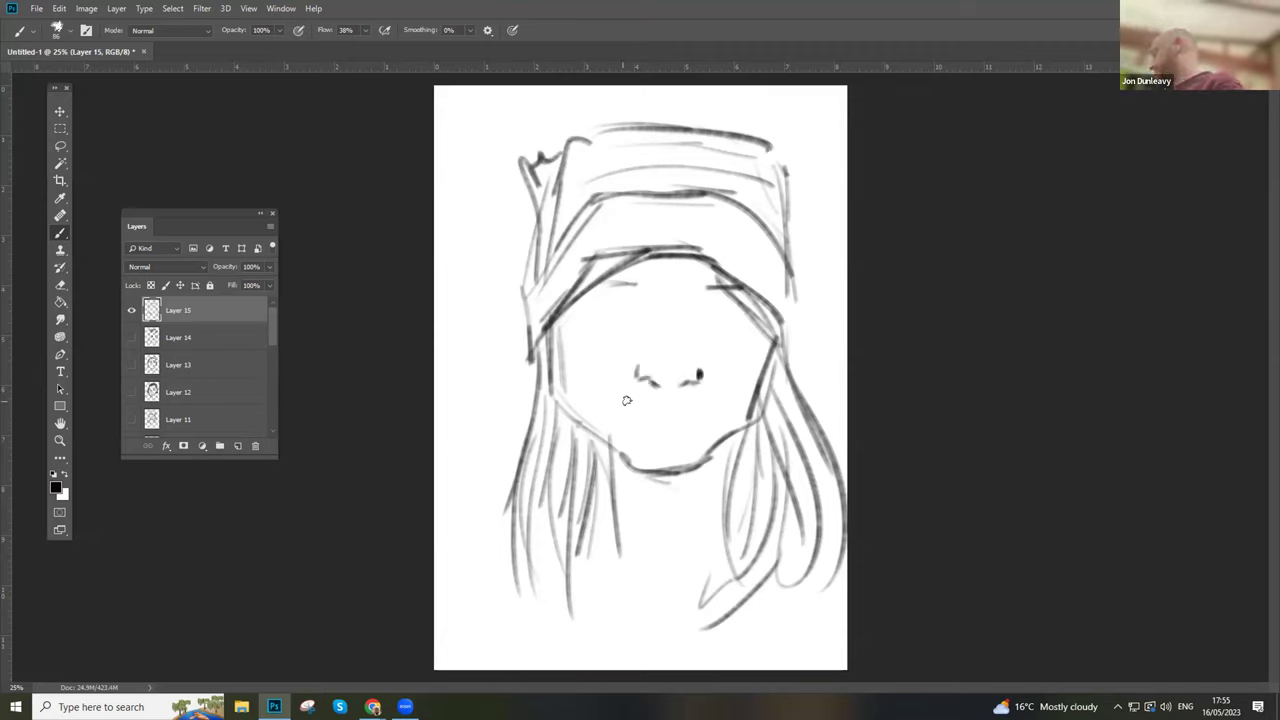
mouse_move(624, 398)
left_mouse_down()
mouse_move(707, 400)
mouse_move(655, 422)
mouse_move(690, 418)
mouse_move(618, 404)
mouse_move(634, 410)
left_mouse_up()
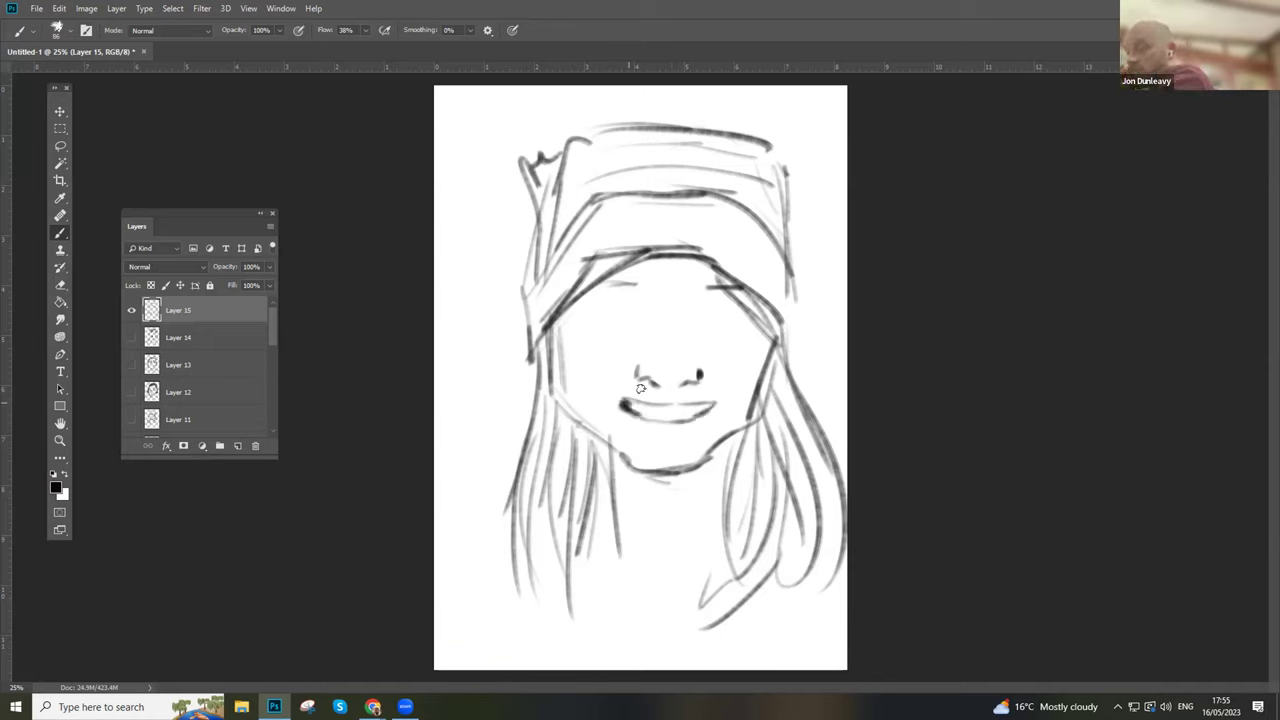
- Draw both eyes with curved lids and dark irises, darken the nostrils, and reinforce the head wrap's bands
mouse_move(647, 290)
left_mouse_down()
mouse_move(617, 286)
mouse_move(604, 309)
mouse_move(594, 299)
mouse_move(624, 293)
mouse_move(649, 309)
mouse_move(582, 306)
left_mouse_up()
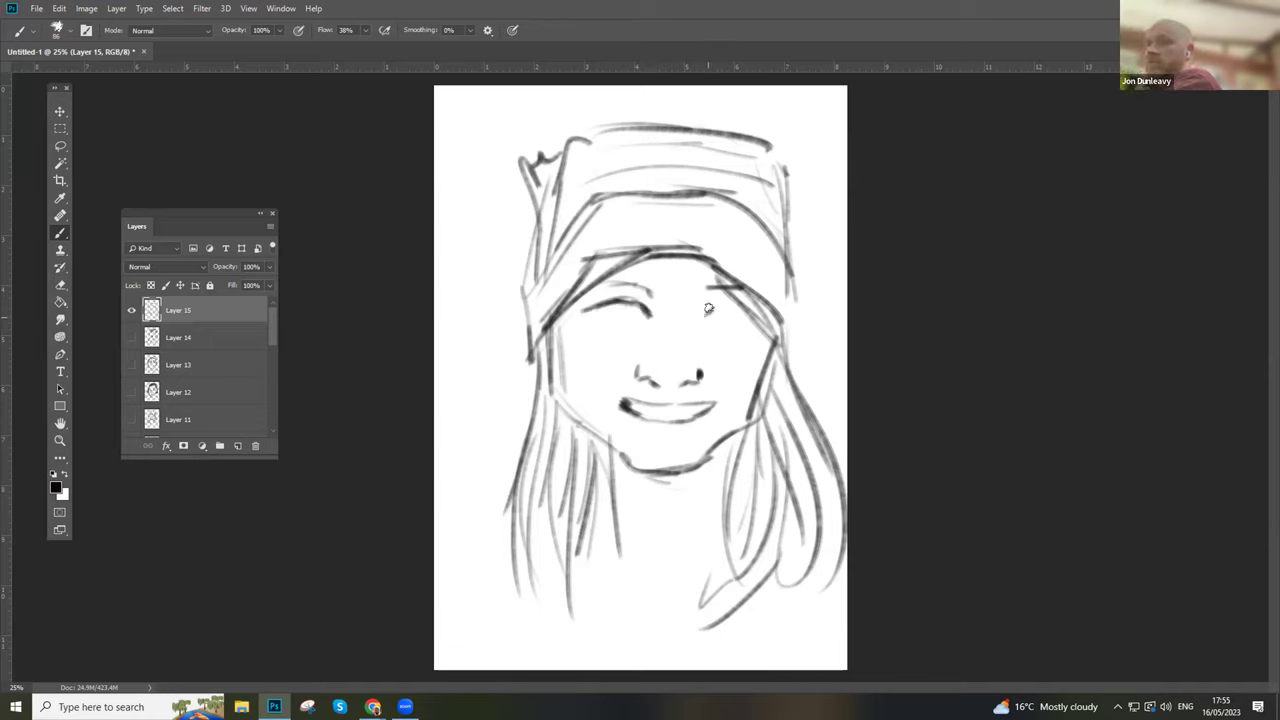
mouse_move(715, 308)
left_mouse_down()
mouse_move(748, 303)
mouse_move(697, 320)
mouse_move(739, 327)
mouse_move(713, 310)
left_mouse_up()
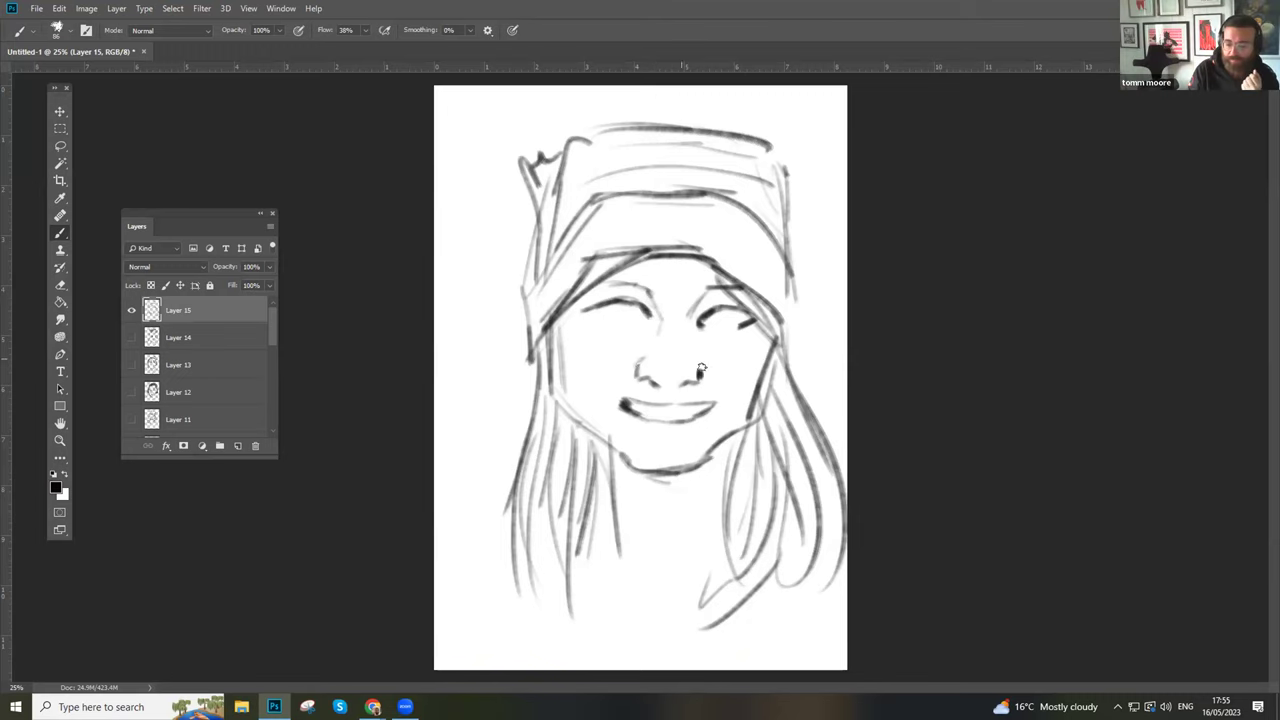
left_click_drag(654, 381, 677, 384)
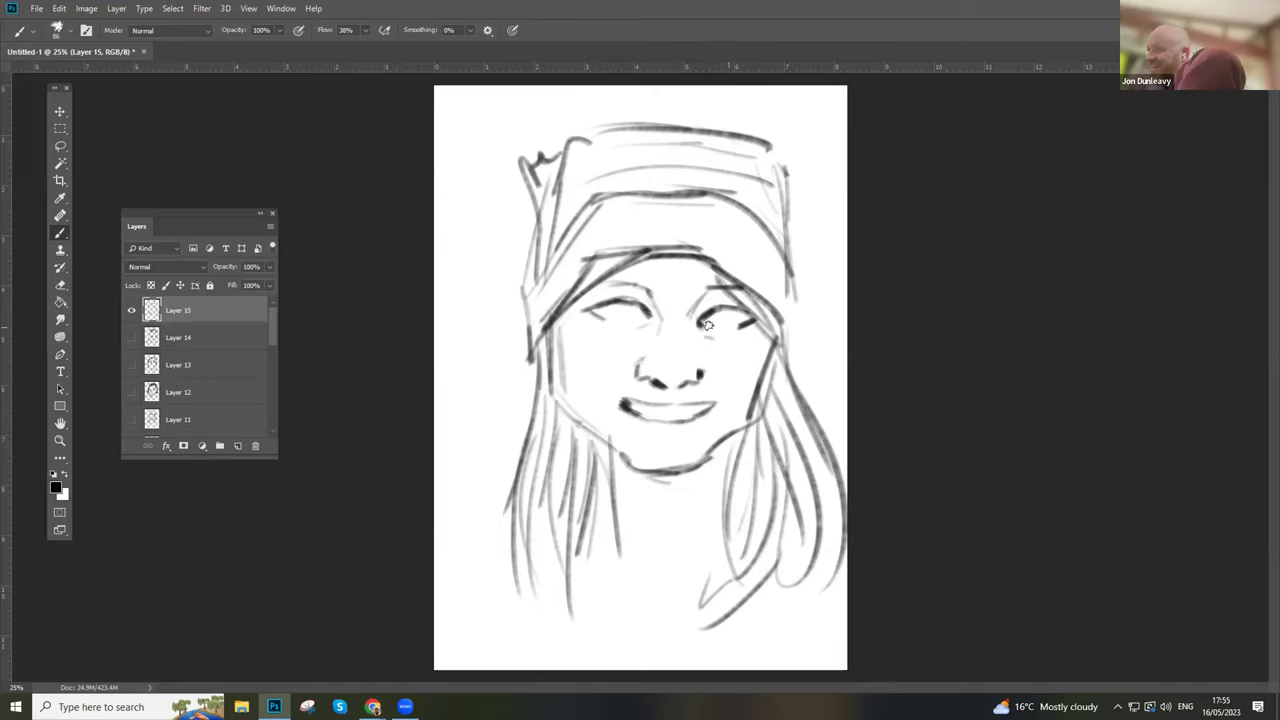
left_click_drag(607, 297, 627, 311)
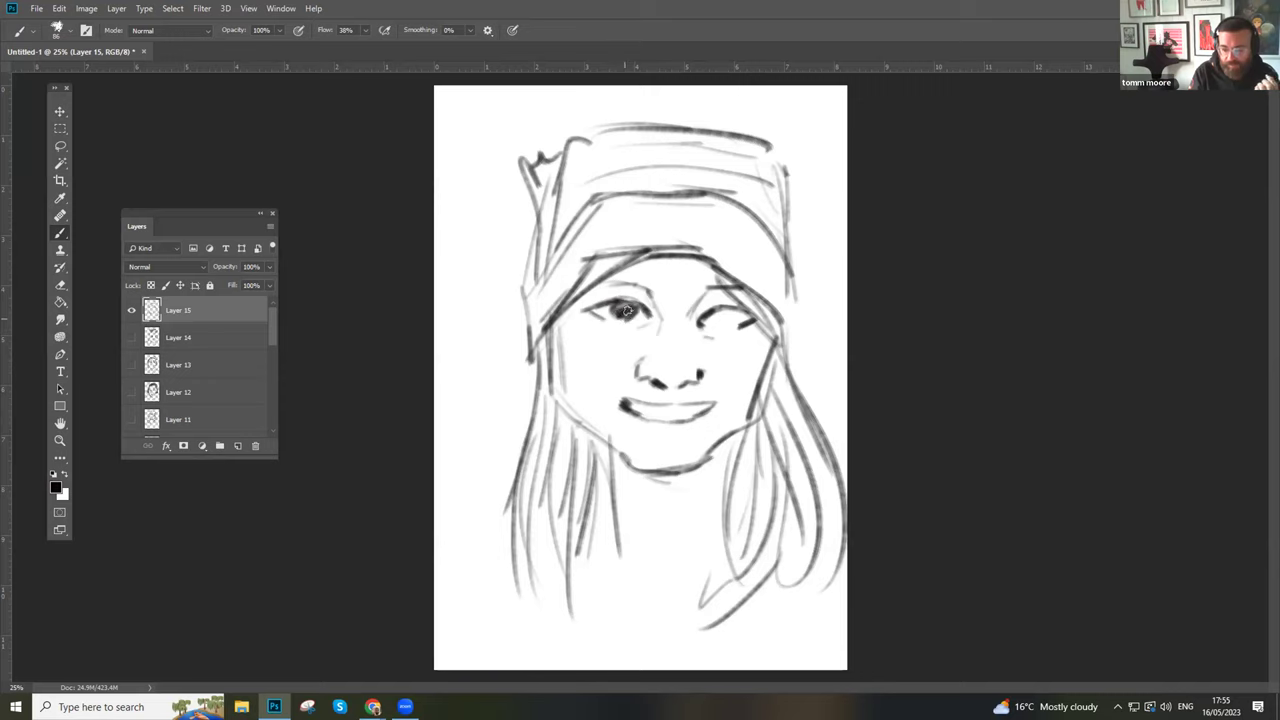
mouse_move(723, 318)
left_mouse_down()
mouse_move(764, 309)
mouse_move(617, 265)
mouse_move(551, 316)
mouse_move(573, 215)
mouse_move(554, 224)
mouse_move(607, 177)
mouse_move(746, 181)
mouse_move(794, 285)
mouse_move(786, 312)
mouse_move(775, 299)
mouse_move(781, 340)
mouse_move(730, 293)
left_mouse_up()
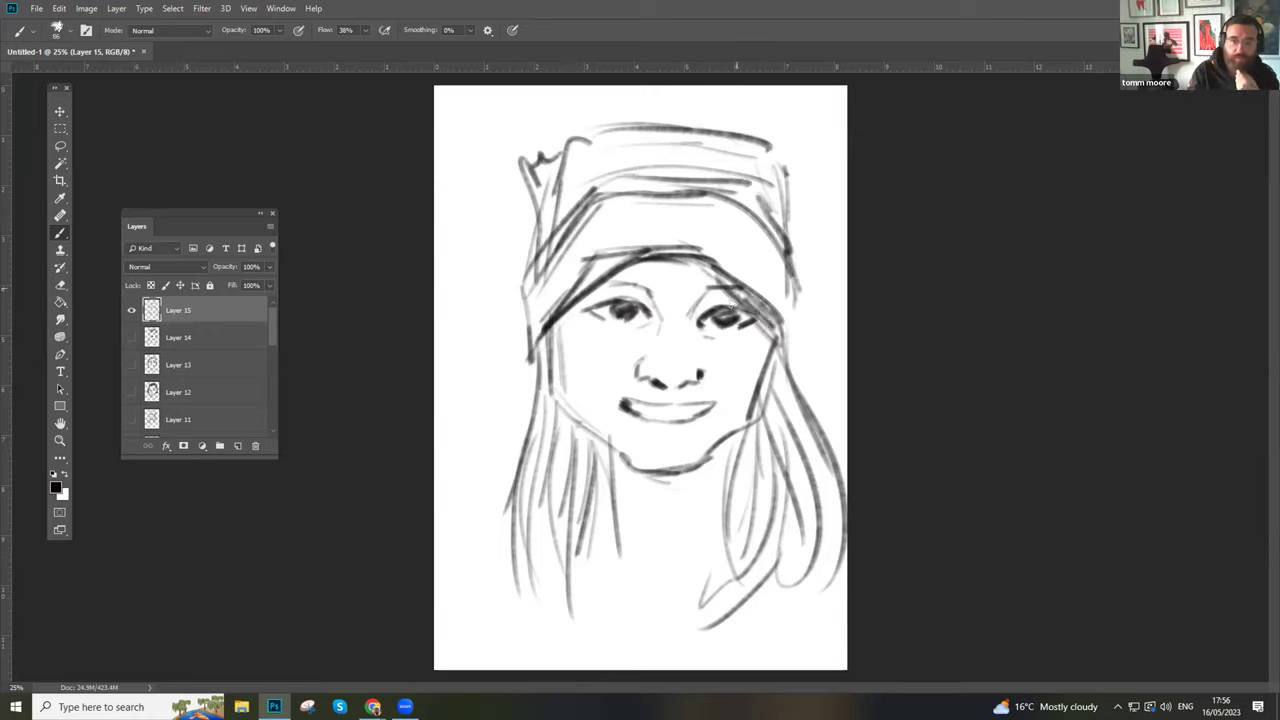
- Darken the head wrap's lower edge and shade the hair beside the left cheek and neck
mouse_move(678, 261)
left_mouse_down()
mouse_move(593, 284)
mouse_move(563, 315)
mouse_move(550, 388)
left_mouse_up()
mouse_move(548, 344)
left_mouse_down()
mouse_move(562, 416)
mouse_move(533, 328)
mouse_move(570, 555)
left_mouse_up()
left_click_drag(562, 428, 590, 490)
mouse_move(564, 414)
left_mouse_down()
mouse_move(618, 450)
mouse_move(582, 430)
left_mouse_up()
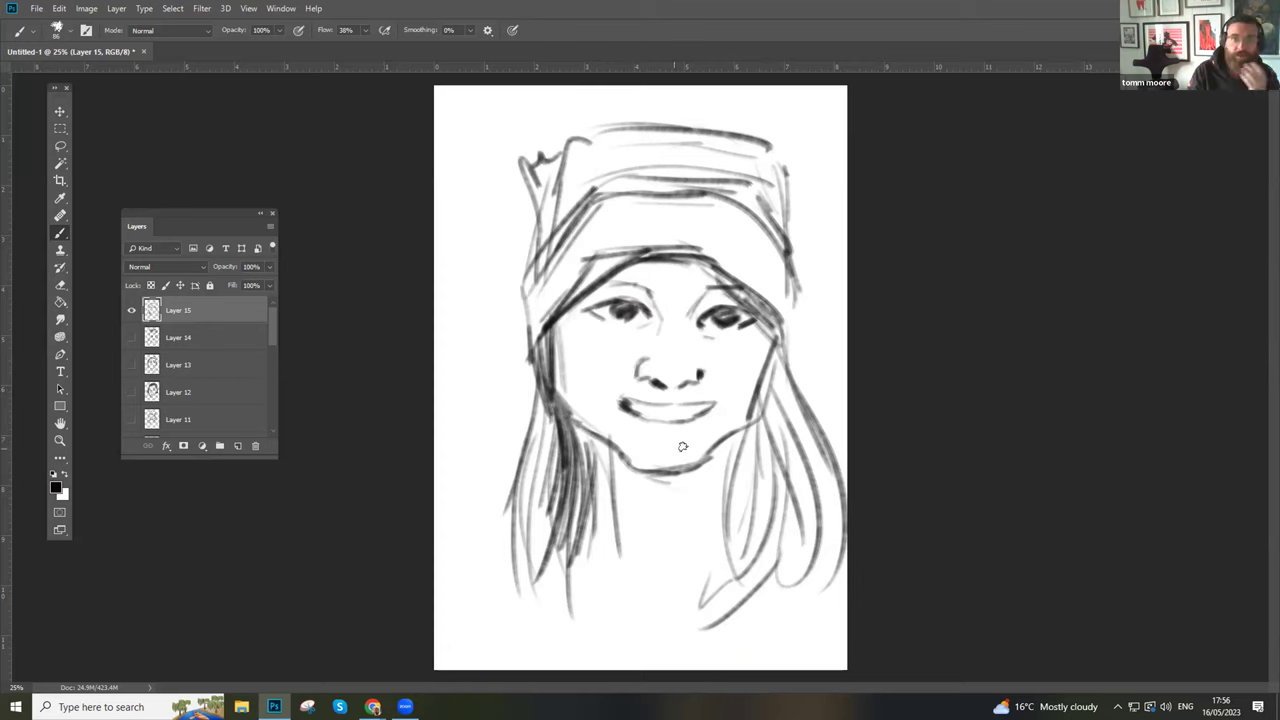
- Reinforce the jaw, reshape the head wrap with a rounder crown and bolder folds, and accent the nose and inner eye
mouse_move(619, 445)
left_mouse_down()
mouse_move(698, 458)
mouse_move(753, 415)
mouse_move(764, 326)
mouse_move(779, 309)
mouse_move(788, 354)
mouse_move(801, 258)
mouse_move(767, 219)
mouse_move(789, 221)
mouse_move(765, 179)
mouse_move(605, 148)
mouse_move(713, 160)
mouse_move(585, 158)
mouse_move(565, 179)
mouse_move(590, 157)
mouse_move(710, 155)
left_mouse_up()
mouse_move(585, 128)
left_mouse_down()
mouse_move(560, 148)
mouse_move(548, 200)
mouse_move(540, 188)
mouse_move(522, 276)
left_mouse_up()
mouse_move(522, 276)
left_mouse_down()
mouse_move(630, 113)
mouse_move(709, 116)
mouse_move(752, 132)
mouse_move(786, 190)
mouse_move(786, 360)
left_mouse_up()
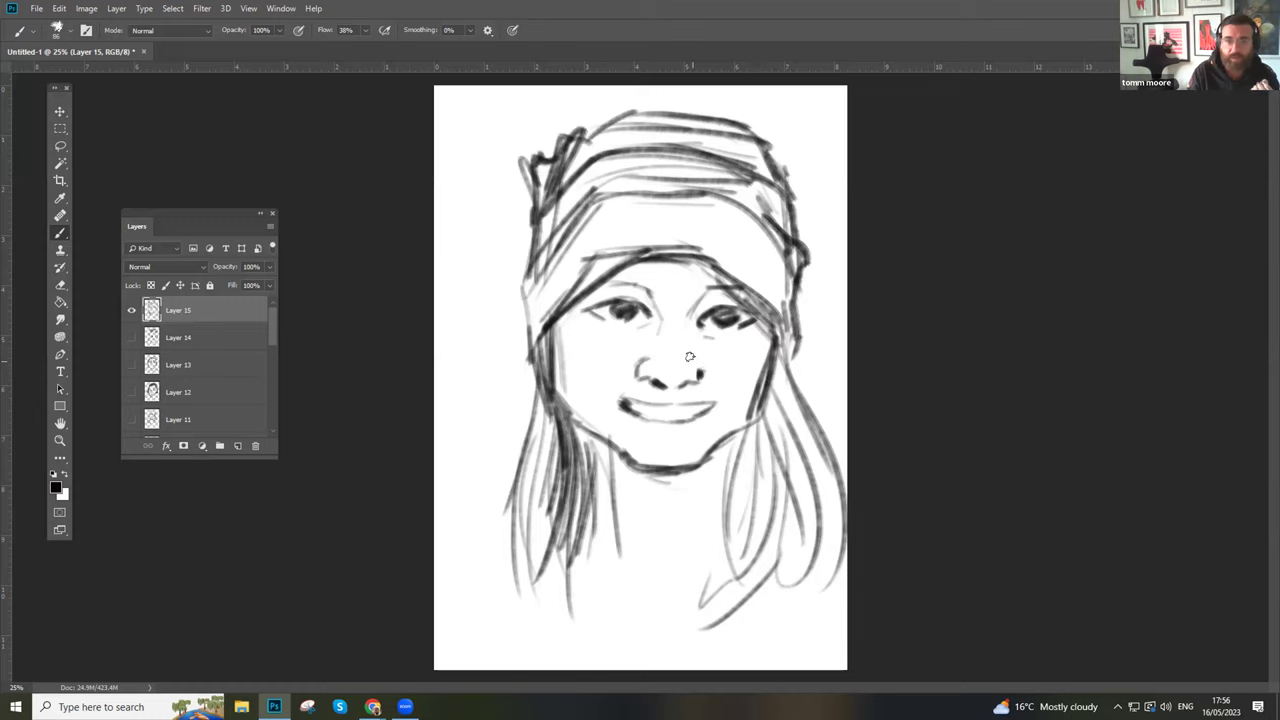
left_click_drag(645, 354, 635, 361)
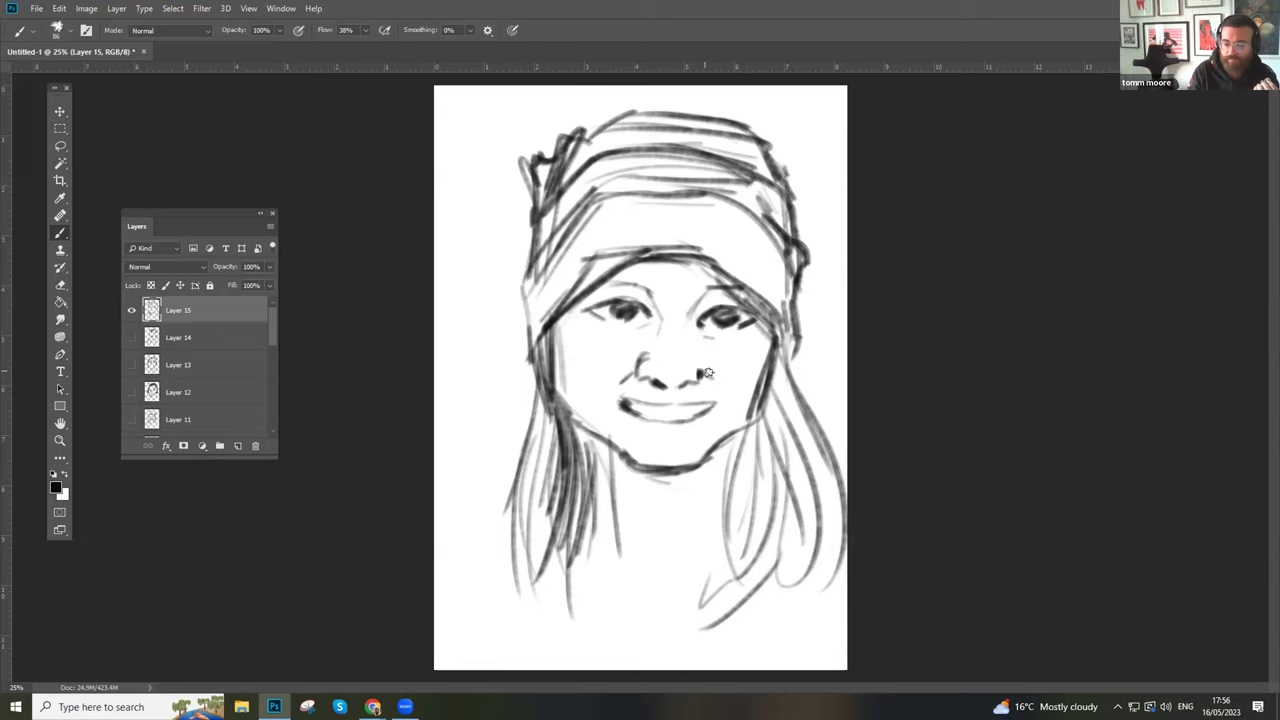
left_click_drag(645, 296, 647, 304)
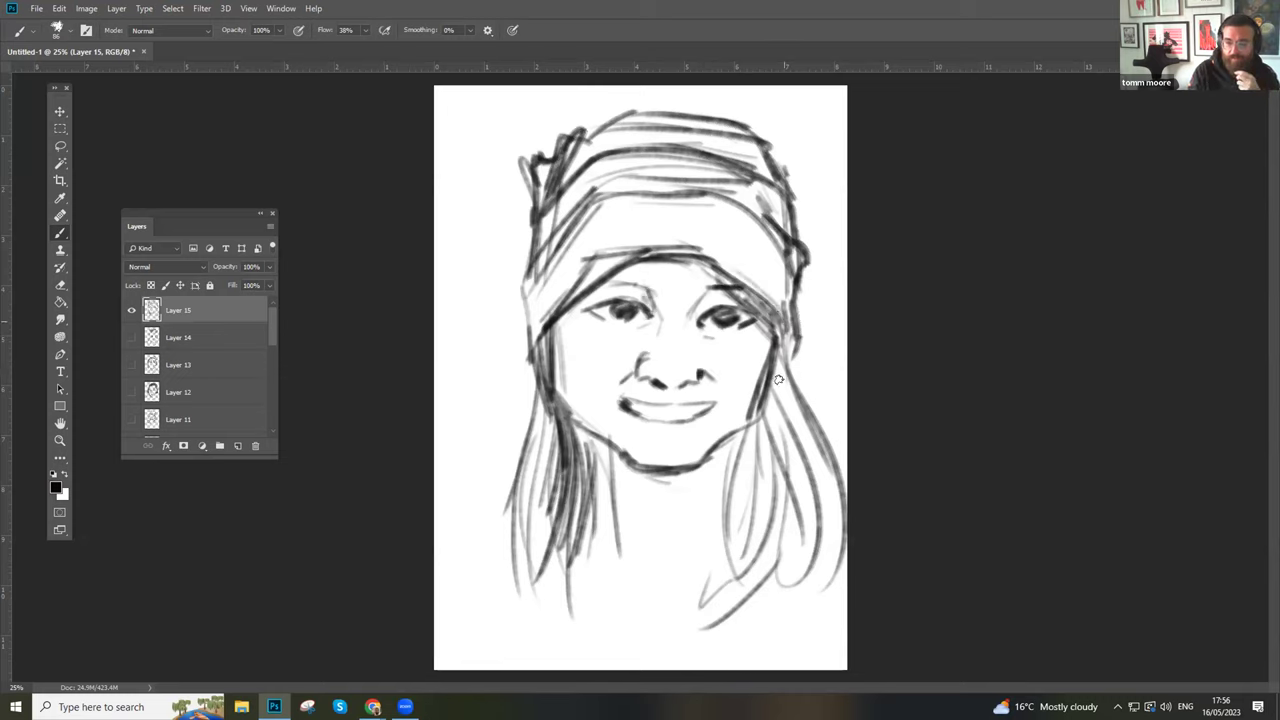
- Build up the long hair on both sides of the face with darker, longer strands reaching the shoulders
mouse_move(772, 412)
left_mouse_down()
mouse_move(764, 550)
mouse_move(725, 591)
left_mouse_up()
mouse_move(726, 450)
left_mouse_down()
mouse_move(705, 575)
mouse_move(650, 612)
left_mouse_up()
left_click_drag(613, 450, 588, 560)
left_click_drag(605, 488, 570, 582)
left_click_drag(600, 535, 617, 645)
left_click_drag(600, 570, 550, 640)
left_click_drag(520, 480, 517, 587)
left_click_drag(530, 455, 510, 620)
left_click_drag(535, 370, 515, 495)
left_click_drag(530, 395, 495, 525)
left_click_drag(795, 435, 740, 570)
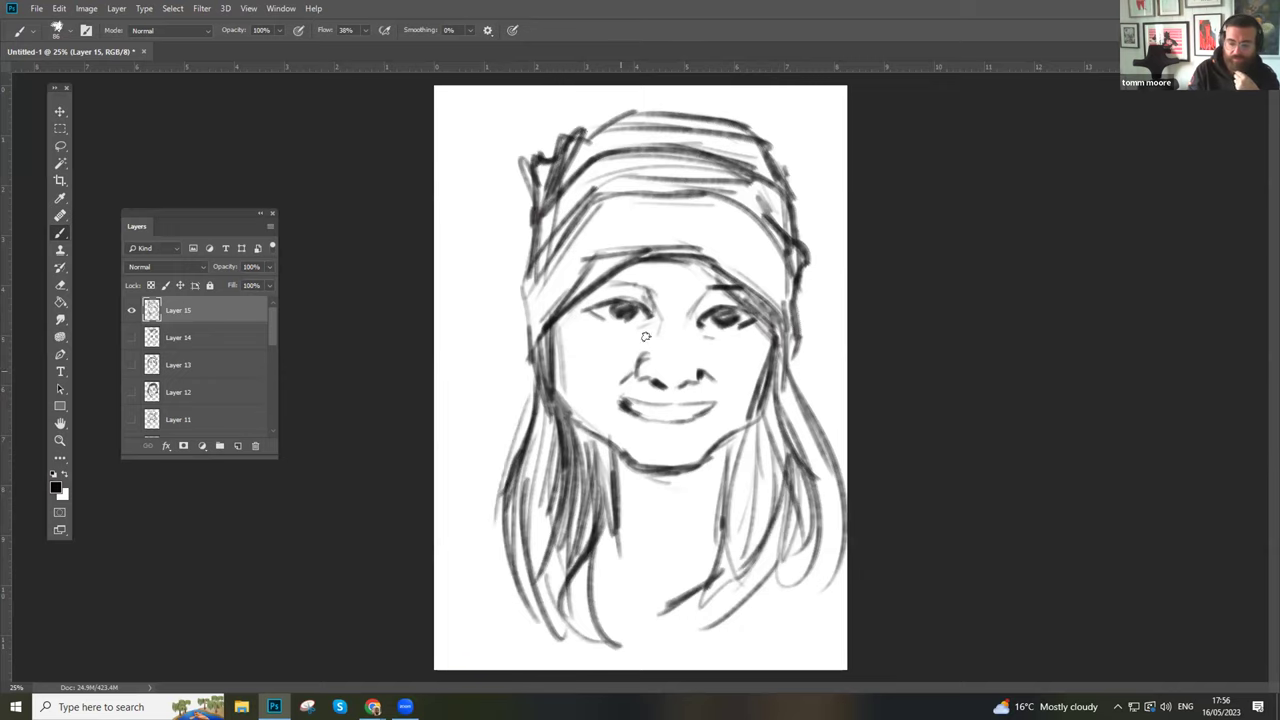
- Hide the head-wrap portrait, add a new layer and lightly sketch a new head outline with the right ear, neck and shoulder
left_click(134, 310)
left_click(238, 446)
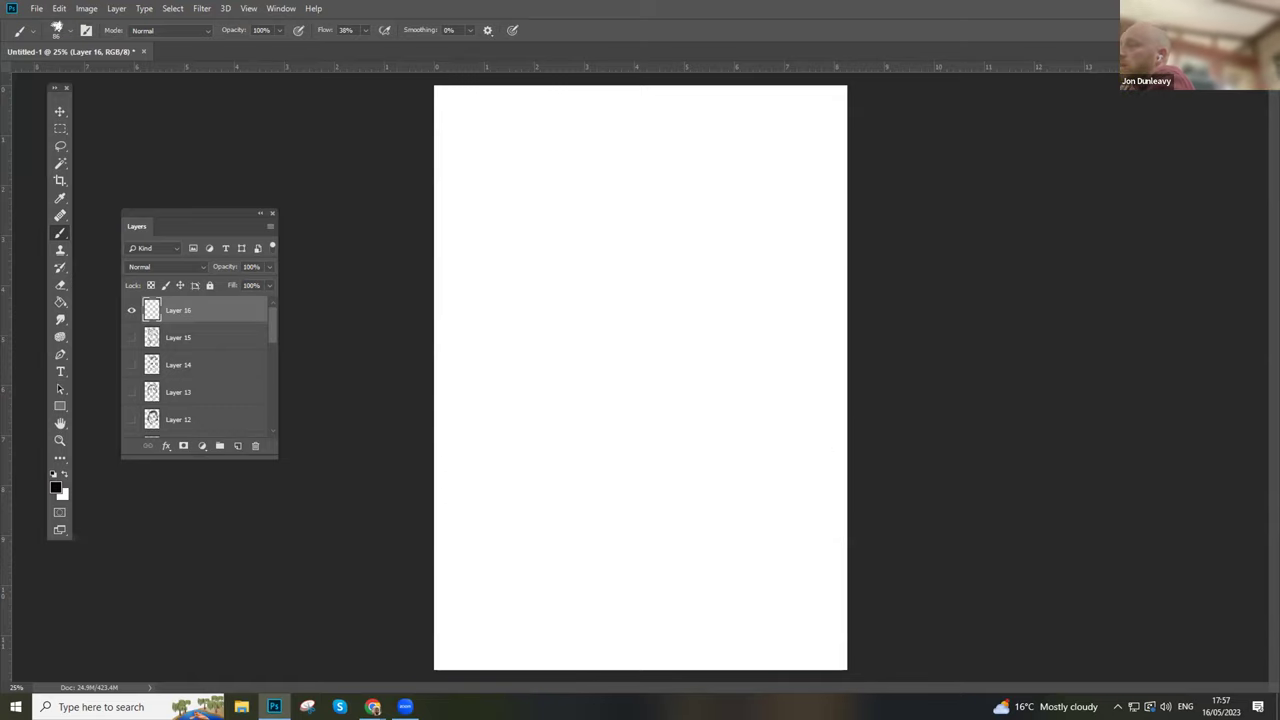
key("alt+Tab")
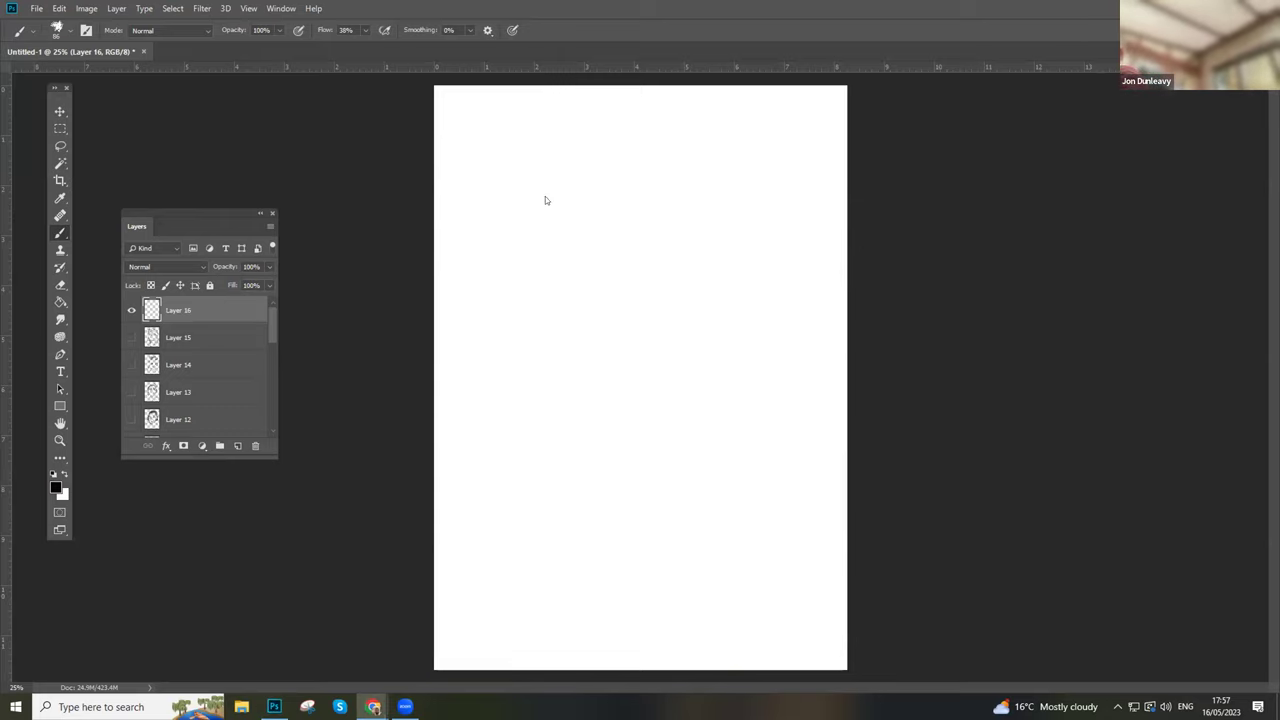
mouse_move(552, 280)
left_mouse_down()
mouse_move(563, 180)
mouse_move(592, 160)
mouse_move(666, 145)
mouse_move(740, 177)
mouse_move(757, 206)
mouse_move(760, 348)
mouse_move(777, 340)
mouse_move(758, 388)
mouse_move(734, 391)
mouse_move(743, 463)
mouse_move(838, 532)
left_mouse_up()
left_click_drag(780, 568, 733, 638)
left_click_drag(804, 540, 733, 657)
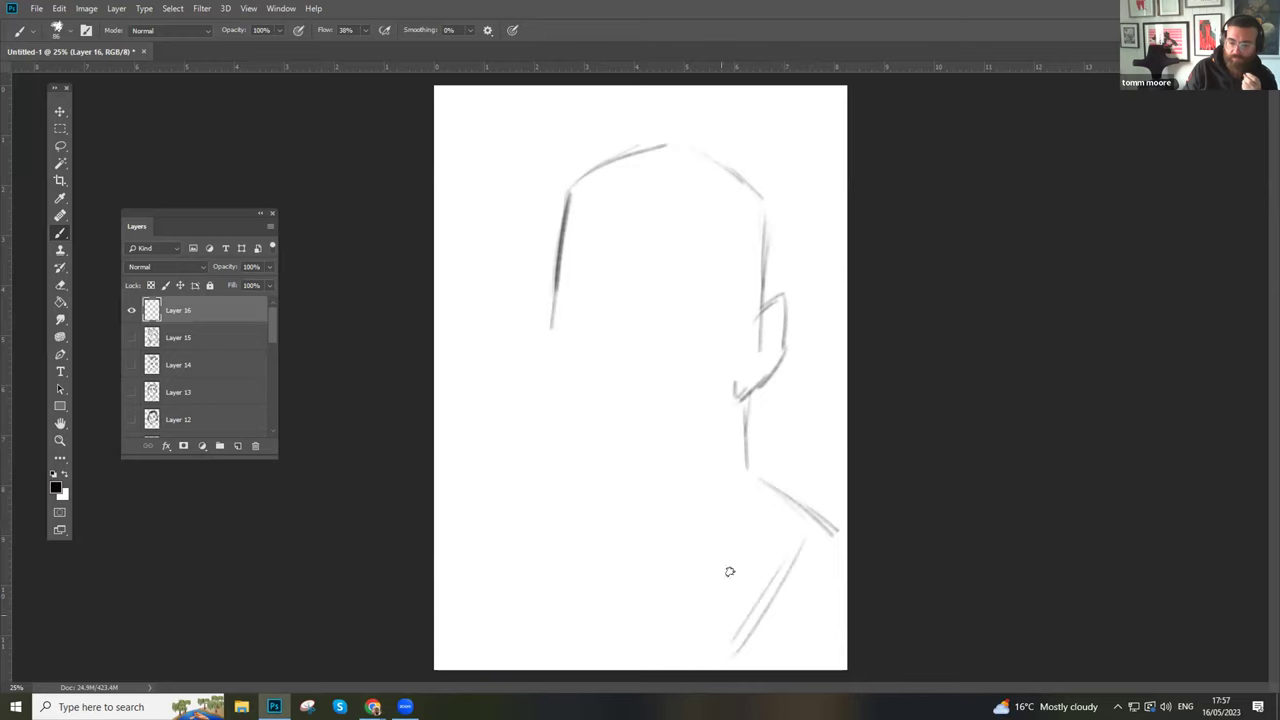
- Draw the curved shirt neckline, the left cheek, the chin, and the jaw line below the ear
left_click_drag(730, 481, 562, 522)
left_click_drag(539, 347, 551, 423)
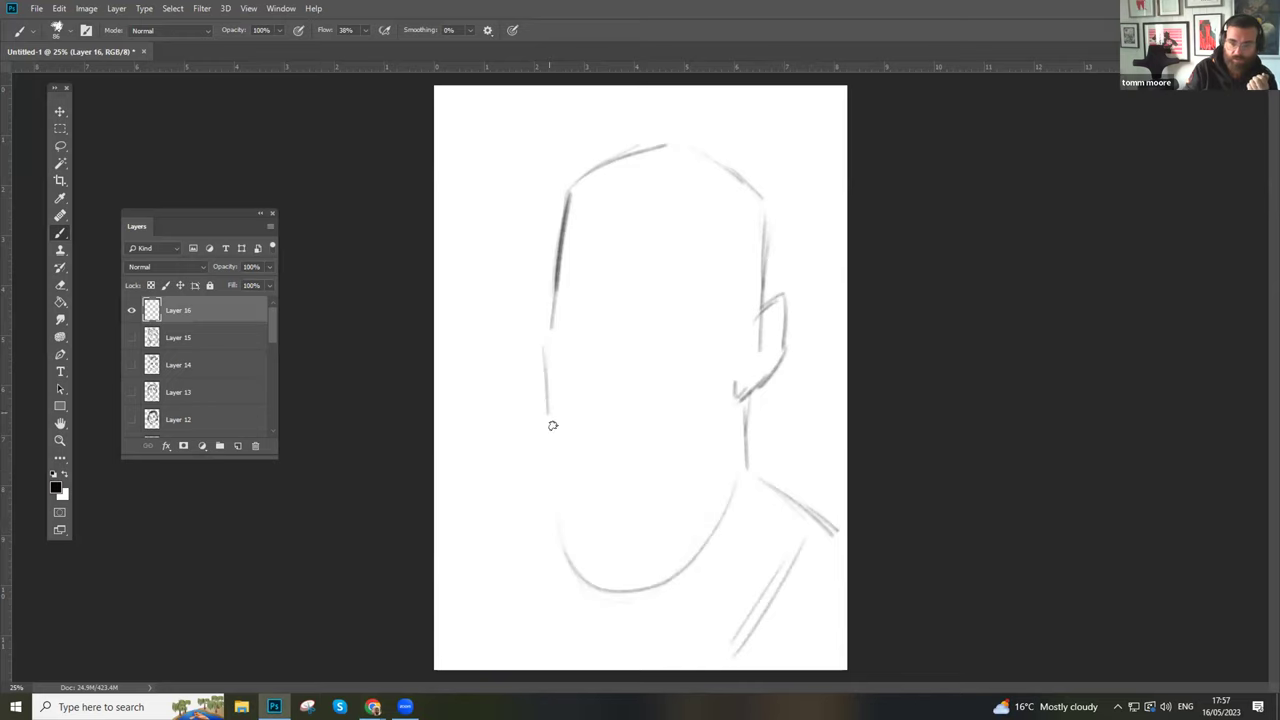
mouse_move(546, 329)
left_mouse_down()
mouse_move(561, 428)
mouse_move(594, 460)
mouse_move(654, 456)
left_mouse_up()
mouse_move(735, 416)
left_mouse_down()
mouse_move(720, 430)
mouse_move(766, 340)
mouse_move(762, 314)
mouse_move(790, 304)
mouse_move(756, 304)
mouse_move(773, 297)
mouse_move(706, 244)
left_mouse_up()
- Draw the cap's band, back edge and dark-outlined brim, and shade the side hair and inner ear
mouse_move(587, 247)
left_mouse_down()
mouse_move(726, 265)
mouse_move(548, 254)
mouse_move(570, 196)
mouse_move(677, 191)
mouse_move(780, 228)
mouse_move(769, 290)
mouse_move(771, 236)
left_mouse_up()
mouse_move(741, 189)
left_mouse_down()
mouse_move(741, 206)
mouse_move(742, 172)
left_mouse_up()
mouse_move(757, 174)
left_mouse_down()
mouse_move(780, 195)
mouse_move(660, 144)
mouse_move(598, 158)
mouse_move(562, 190)
mouse_move(564, 235)
mouse_move(547, 266)
mouse_move(660, 274)
left_mouse_up()
mouse_move(548, 267)
left_mouse_down()
mouse_move(762, 286)
mouse_move(728, 302)
mouse_move(737, 280)
mouse_move(690, 310)
mouse_move(618, 320)
left_mouse_up()
mouse_move(722, 304)
left_mouse_down()
mouse_move(650, 316)
mouse_move(548, 300)
mouse_move(690, 320)
mouse_move(655, 316)
mouse_move(712, 304)
mouse_move(722, 284)
left_mouse_up()
mouse_move(624, 272)
left_mouse_down()
mouse_move(552, 262)
mouse_move(783, 298)
left_mouse_up()
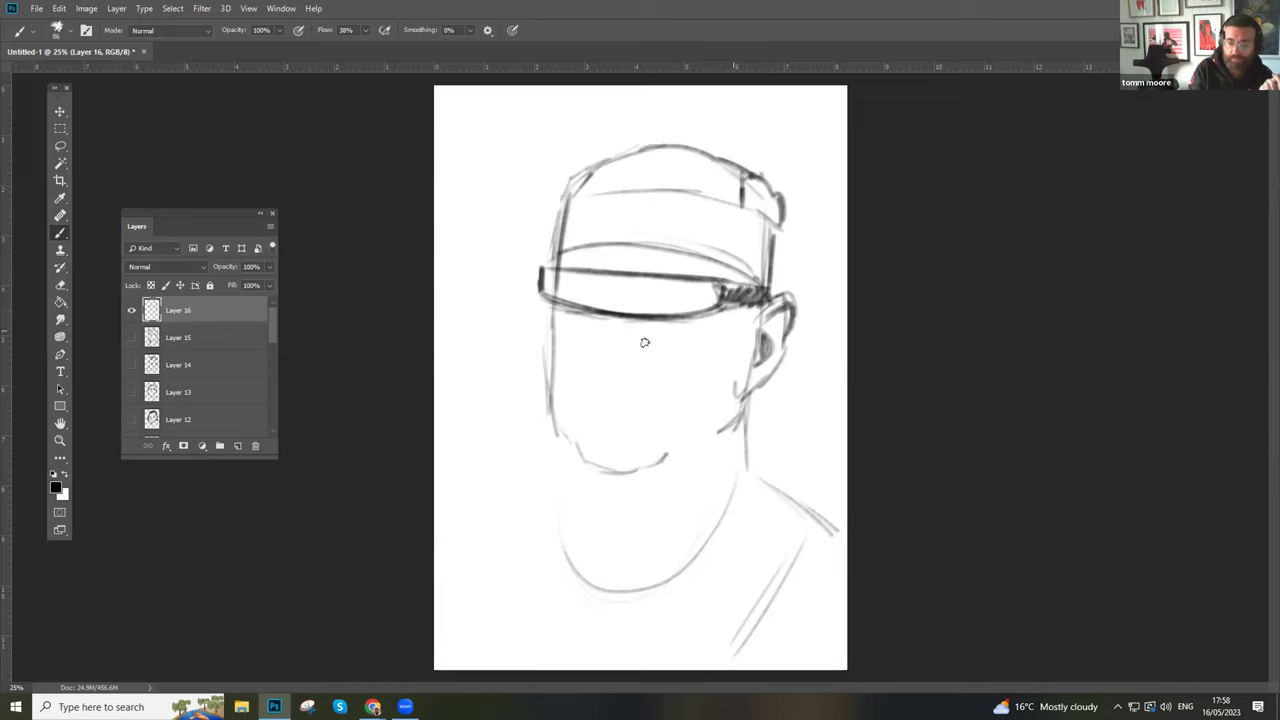
- Draw the nose with dark nostrils below the brim, the closed mouth, and a cheek crease
mouse_move(602, 310)
left_mouse_down()
mouse_move(592, 341)
mouse_move(606, 346)
left_mouse_up()
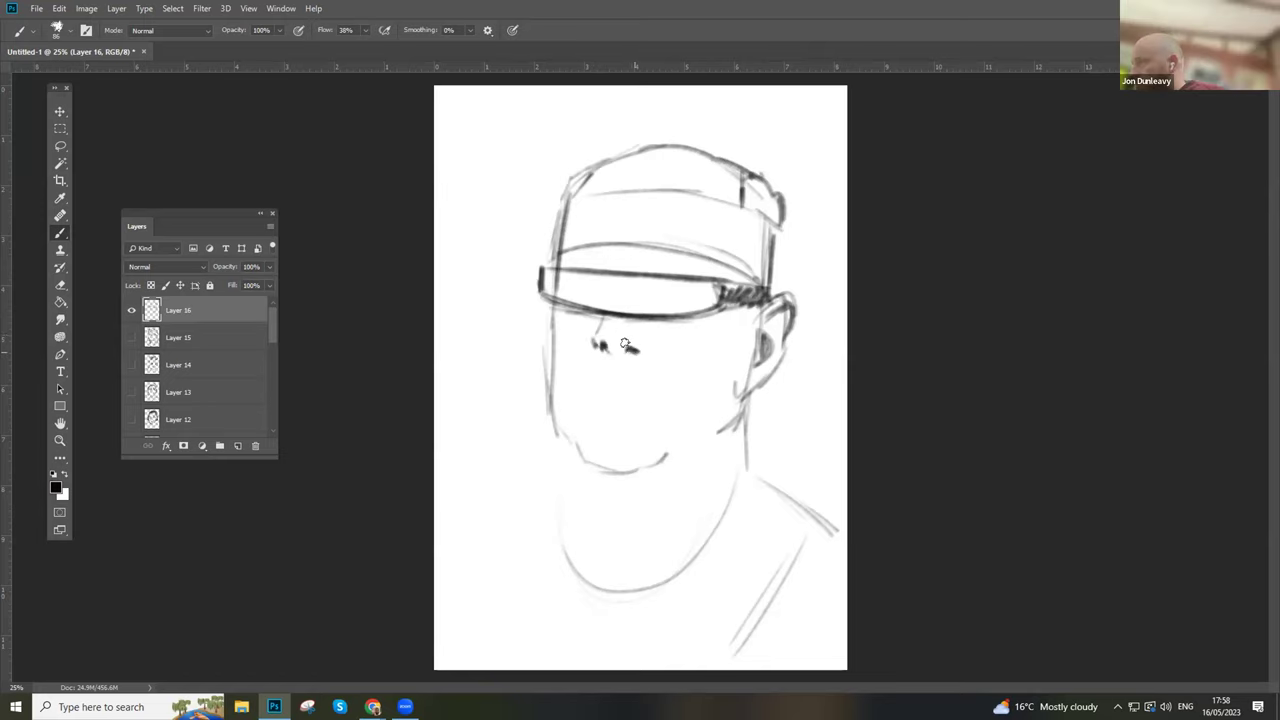
mouse_move(643, 337)
left_mouse_down()
mouse_move(645, 353)
mouse_move(621, 347)
left_mouse_up()
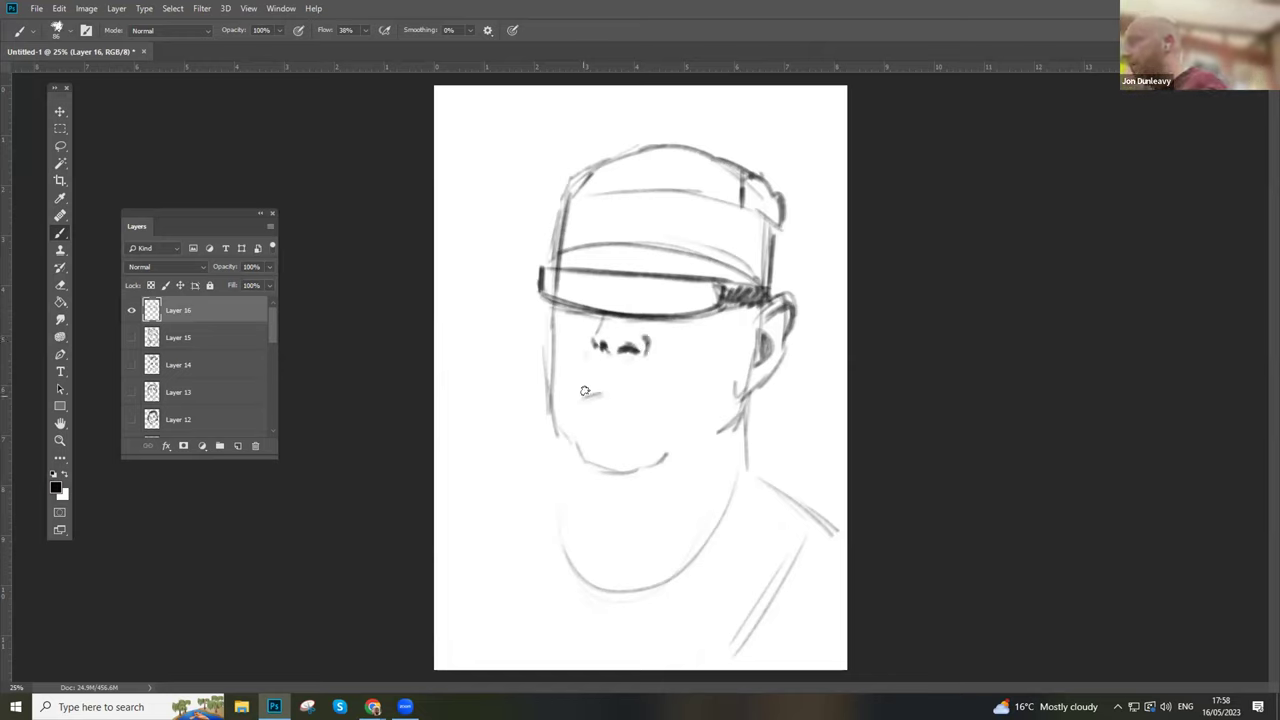
left_click_drag(583, 396, 617, 390)
left_click_drag(628, 394, 655, 404)
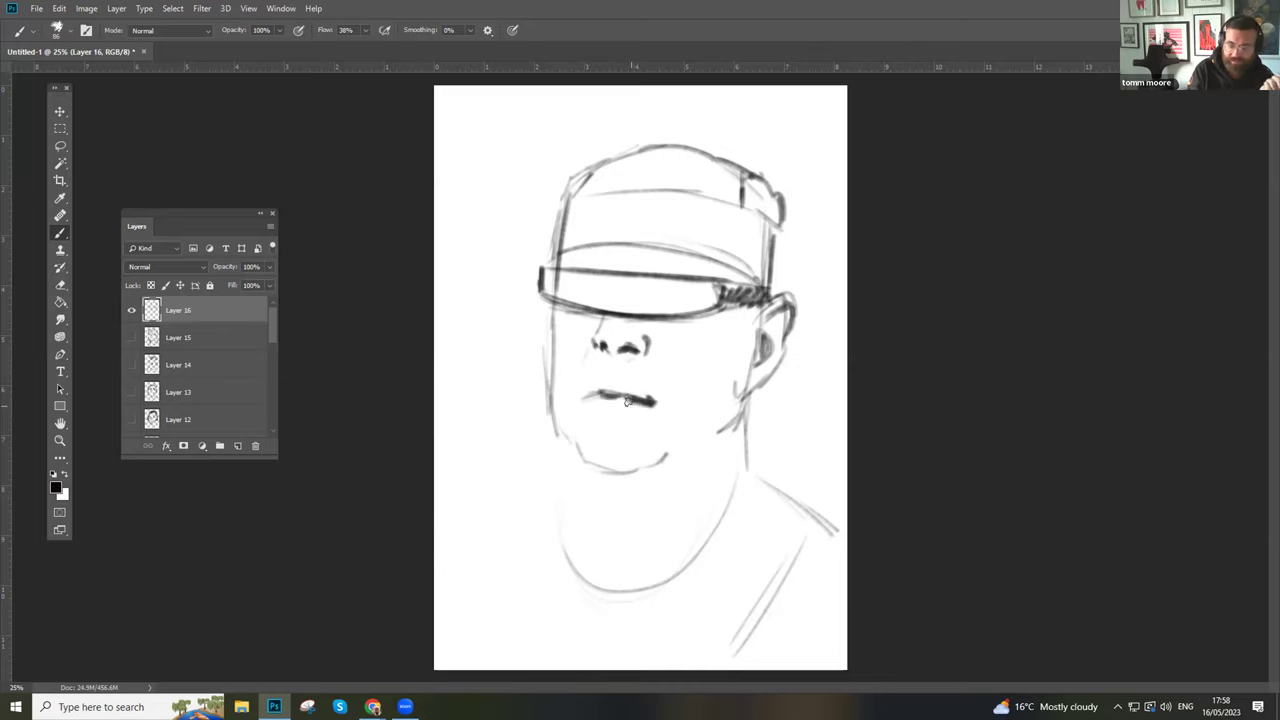
left_click_drag(653, 352, 662, 370)
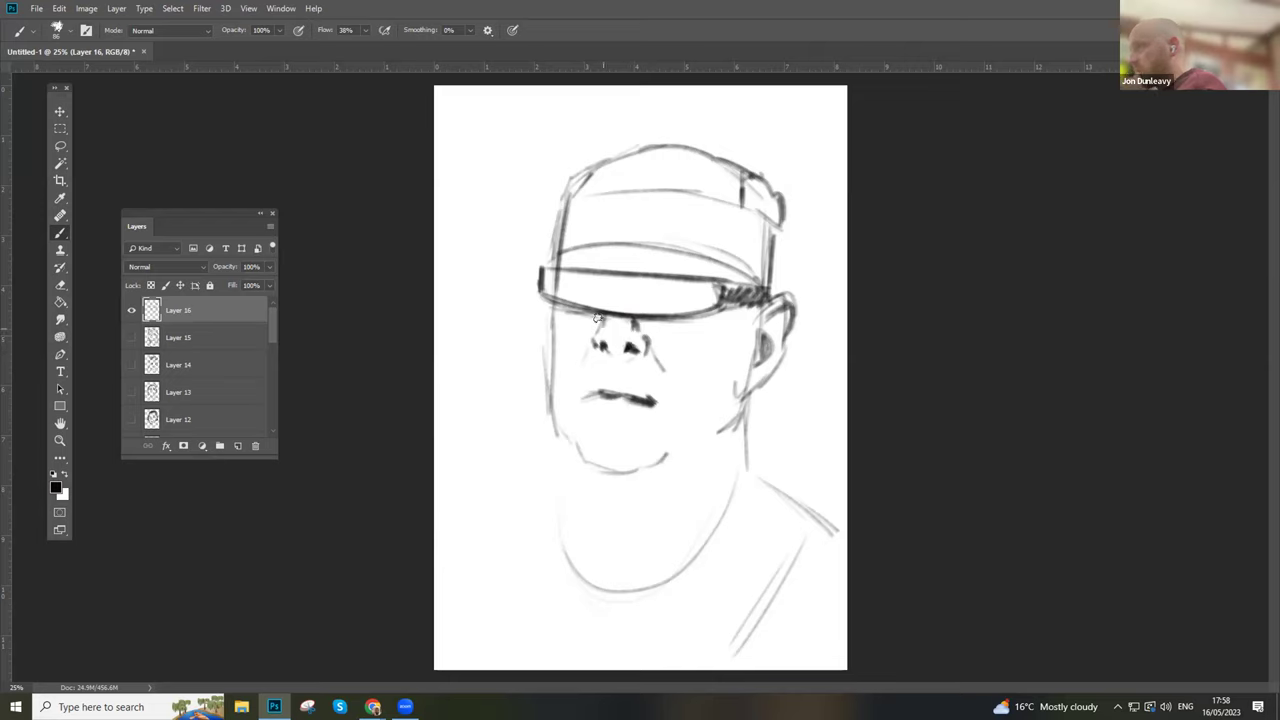
- Strengthen the left face contour and the jaw below the ear, and draw the left neck, shoulder and wide shirt collar
mouse_move(546, 303)
left_mouse_down()
mouse_move(541, 406)
mouse_move(552, 439)
mouse_move(584, 466)
mouse_move(561, 454)
mouse_move(455, 522)
left_mouse_up()
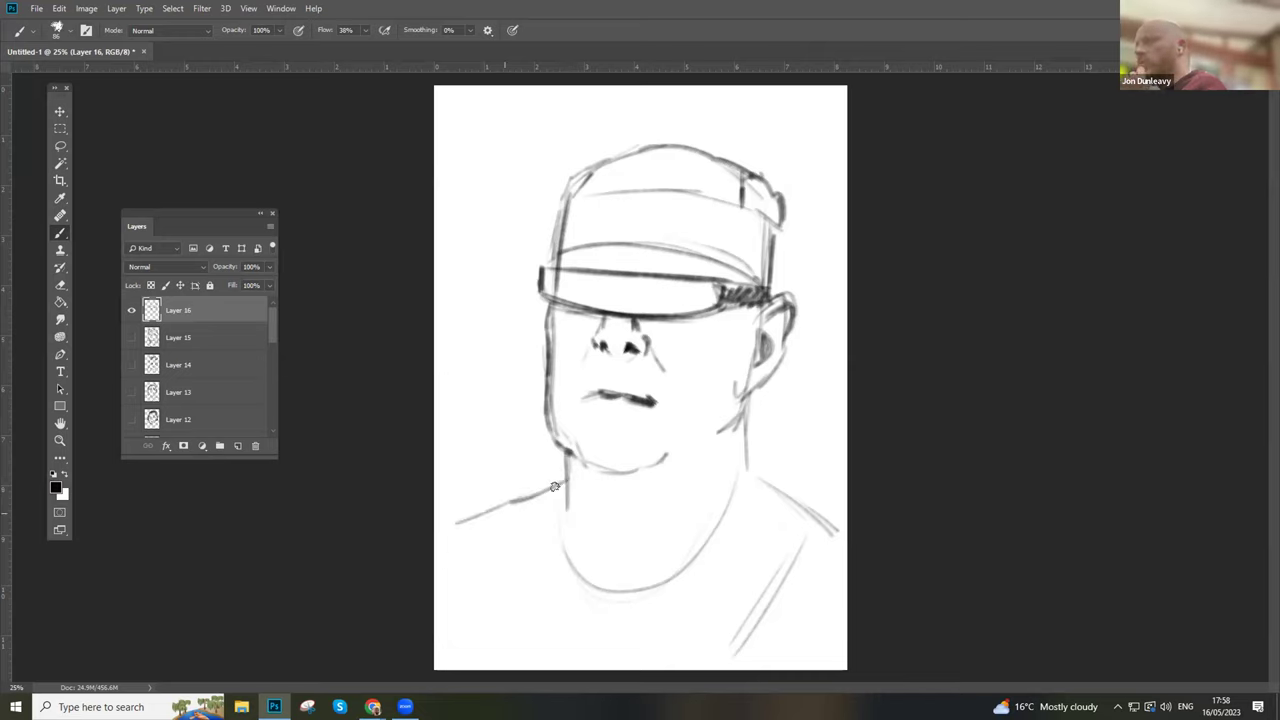
left_click_drag(558, 481, 541, 562)
mouse_move(562, 488)
left_mouse_down()
mouse_move(543, 566)
mouse_move(587, 630)
left_mouse_up()
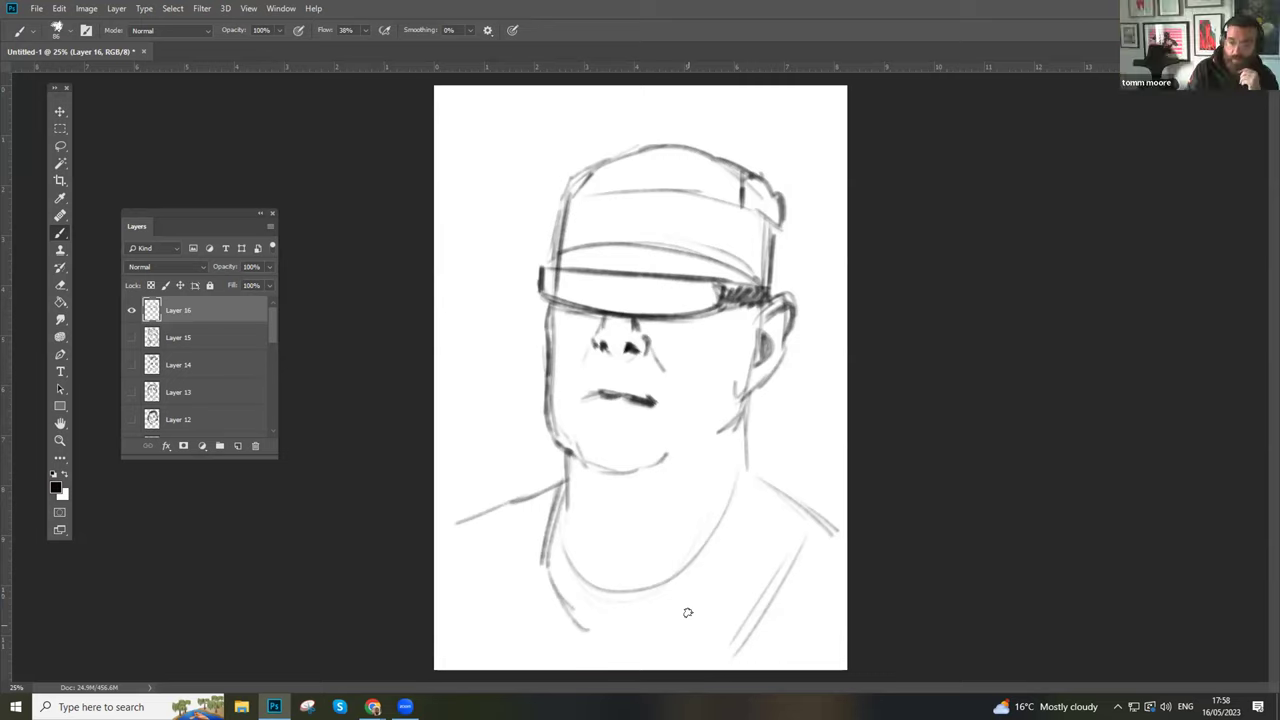
mouse_move(750, 476)
left_mouse_down()
mouse_move(731, 560)
mouse_move(597, 629)
mouse_move(550, 515)
mouse_move(562, 466)
mouse_move(522, 595)
left_mouse_up()
mouse_move(766, 484)
left_mouse_down()
mouse_move(762, 545)
mouse_move(768, 488)
mouse_move(756, 509)
mouse_move(751, 467)
mouse_move(788, 487)
mouse_move(785, 515)
mouse_move(777, 499)
mouse_move(765, 549)
mouse_move(731, 578)
left_mouse_up()
left_click_drag(737, 520, 743, 476)
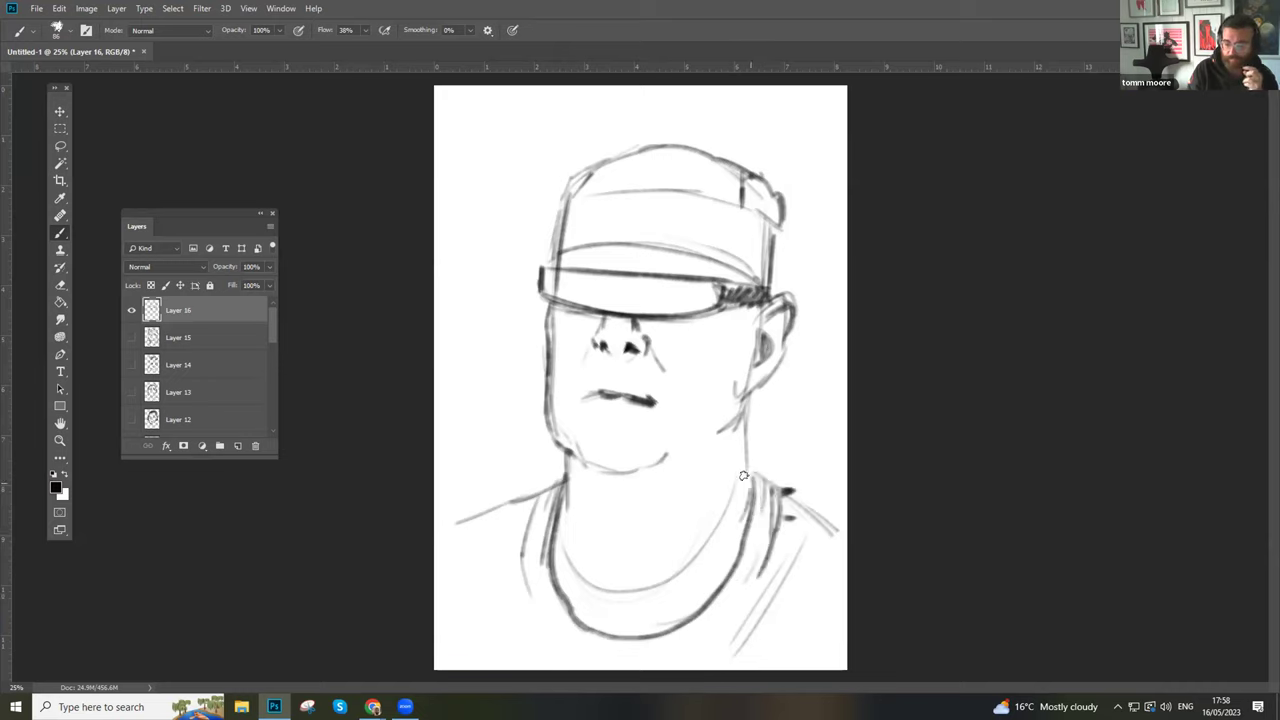
left_click_drag(744, 400, 732, 430)
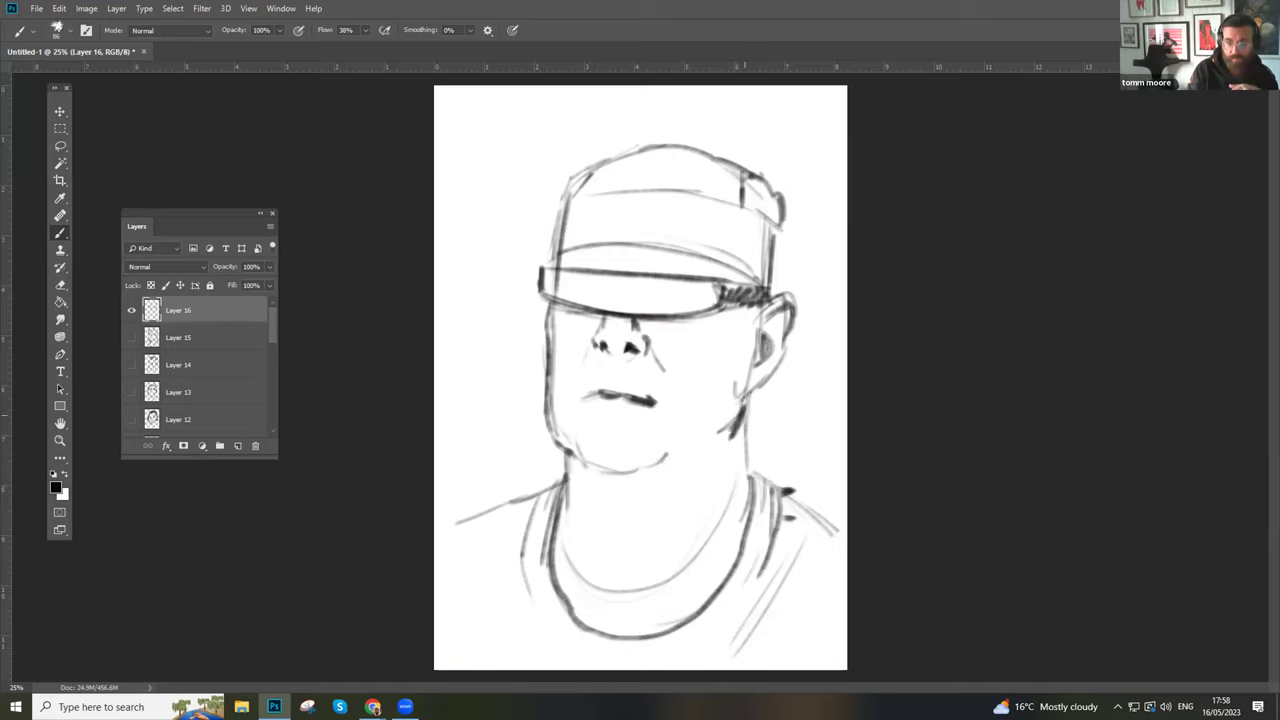
- Darken the cap's side and back edges and fill its band with an irregular spotted pattern
mouse_move(755, 340)
left_mouse_down()
mouse_move(758, 364)
mouse_move(780, 308)
mouse_move(766, 306)
mouse_move(786, 324)
mouse_move(768, 294)
mouse_move(790, 284)
mouse_move(800, 318)
mouse_move(784, 232)
mouse_move(788, 296)
mouse_move(764, 218)
mouse_move(786, 236)
mouse_move(736, 208)
left_mouse_up()
mouse_move(690, 245)
left_mouse_down()
mouse_move(720, 253)
mouse_move(706, 234)
mouse_move(692, 242)
mouse_move(712, 243)
mouse_move(714, 212)
mouse_move(752, 238)
mouse_move(710, 222)
mouse_move(734, 233)
mouse_move(746, 263)
mouse_move(766, 230)
mouse_move(774, 258)
mouse_move(786, 222)
mouse_move(743, 200)
left_mouse_up()
mouse_move(598, 158)
left_mouse_down()
mouse_move(566, 204)
mouse_move(558, 264)
mouse_move(574, 244)
left_mouse_up()
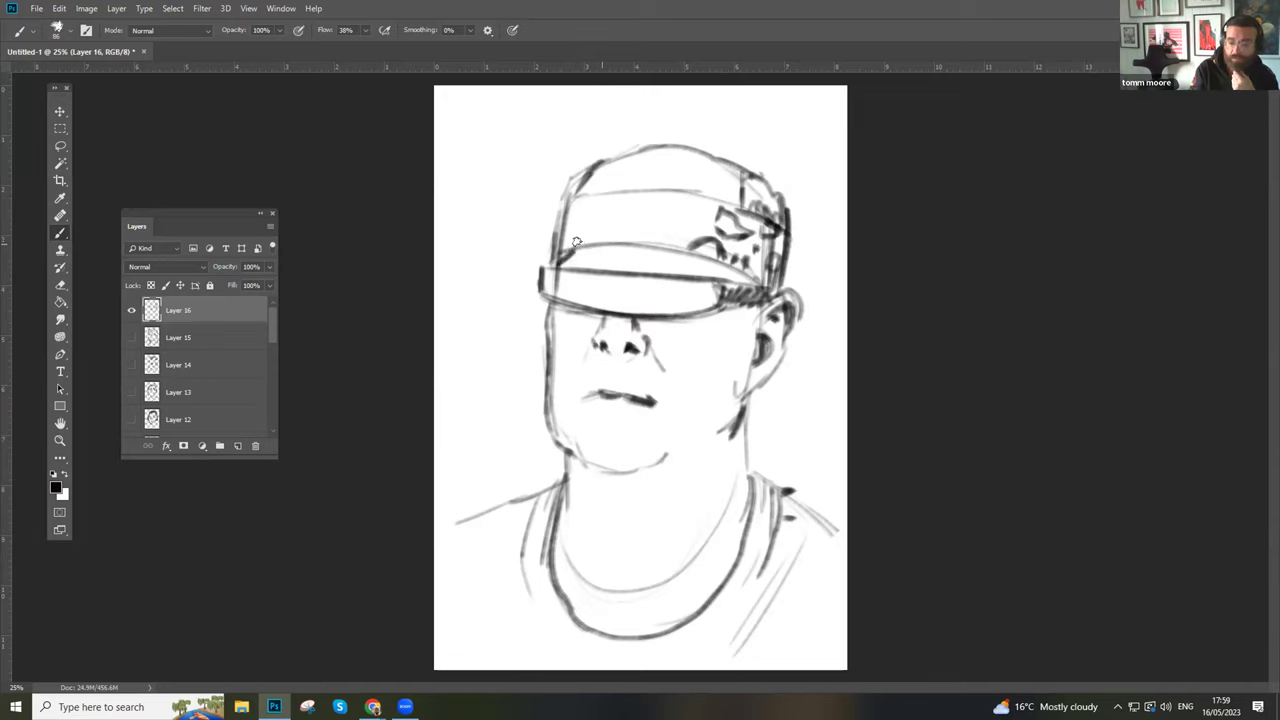
mouse_move(548, 270)
left_mouse_down()
mouse_move(541, 282)
mouse_move(545, 264)
left_mouse_up()
left_click_drag(650, 276, 737, 285)
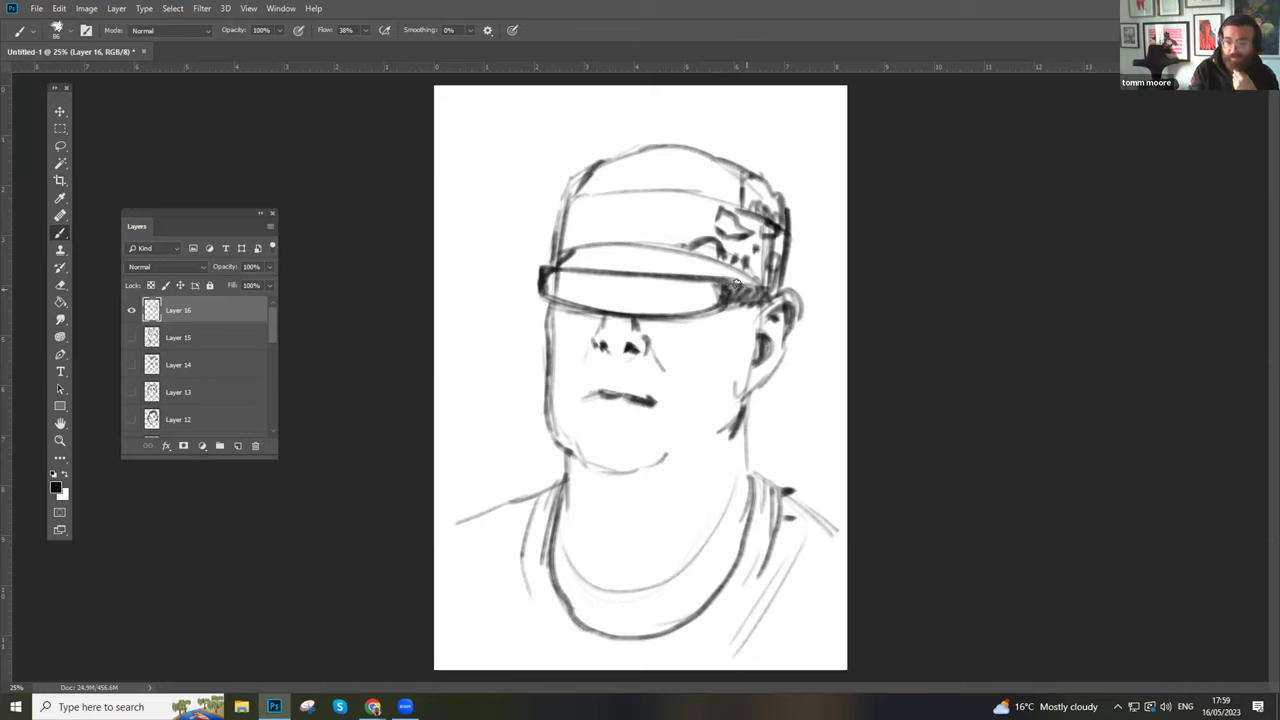
mouse_move(634, 210)
left_mouse_down()
mouse_move(668, 216)
mouse_move(665, 242)
mouse_move(692, 198)
mouse_move(686, 210)
mouse_move(708, 216)
mouse_move(692, 220)
mouse_move(704, 202)
mouse_move(672, 190)
mouse_move(604, 198)
mouse_move(606, 214)
mouse_move(590, 198)
mouse_move(594, 219)
mouse_move(574, 239)
mouse_move(628, 232)
mouse_move(564, 210)
mouse_move(583, 187)
left_mouse_up()
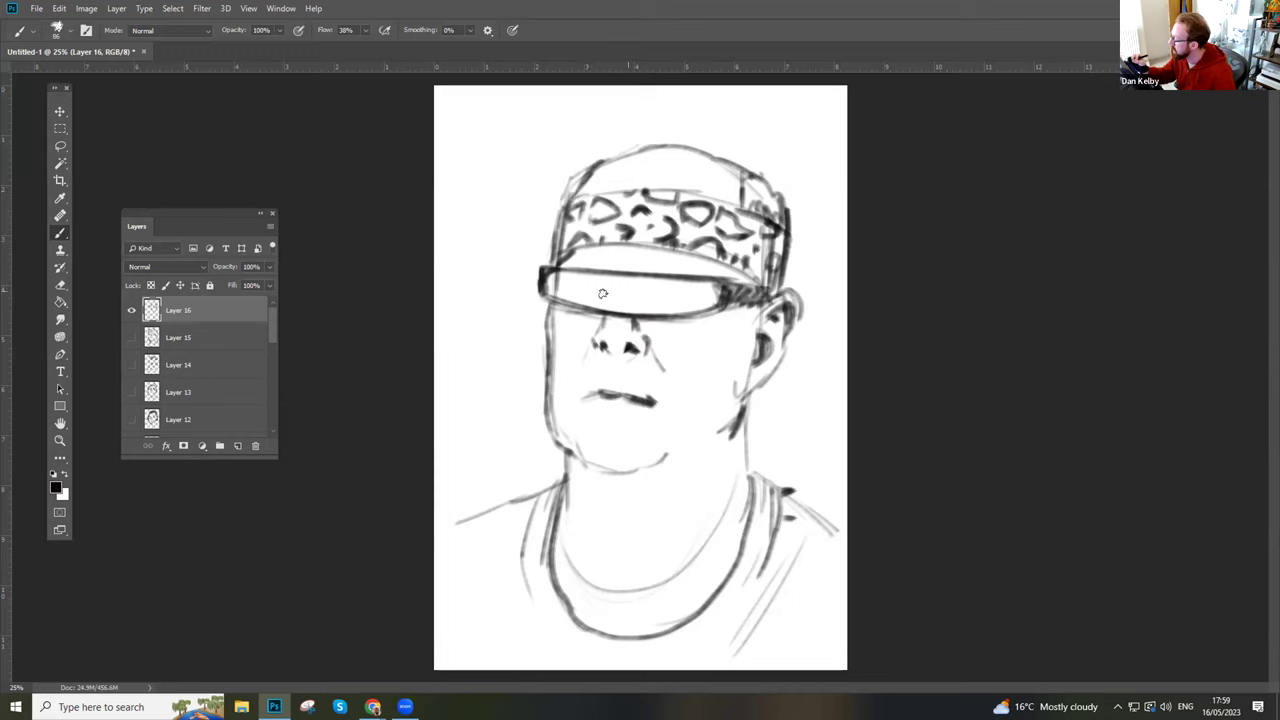
- Add short dark reflection marks inside the visor shape, thicken its outline, and hatch the left cheek below it
mouse_move(606, 304)
left_mouse_down()
mouse_move(609, 278)
mouse_move(608, 306)
mouse_move(632, 301)
mouse_move(630, 285)
mouse_move(662, 284)
left_mouse_up()
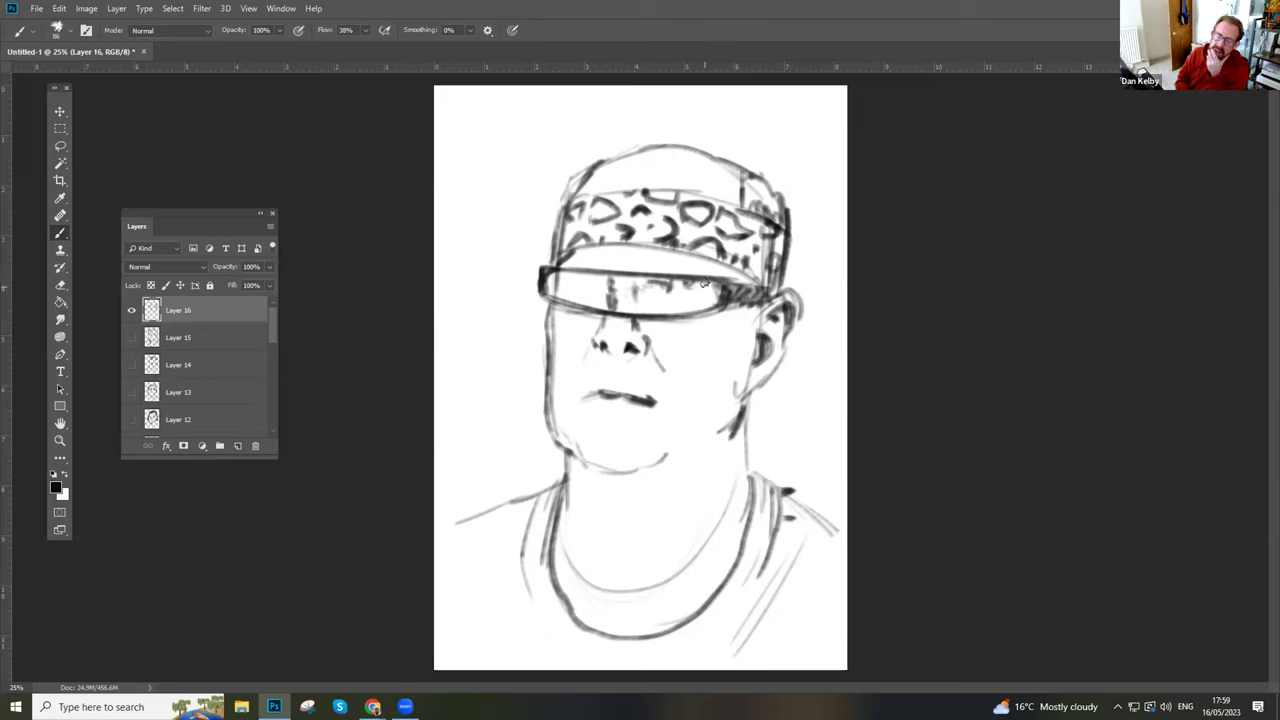
mouse_move(722, 297)
left_mouse_down()
mouse_move(586, 308)
mouse_move(540, 288)
mouse_move(551, 270)
mouse_move(562, 285)
mouse_move(591, 270)
mouse_move(554, 262)
mouse_move(737, 276)
mouse_move(649, 274)
mouse_move(720, 286)
left_mouse_up()
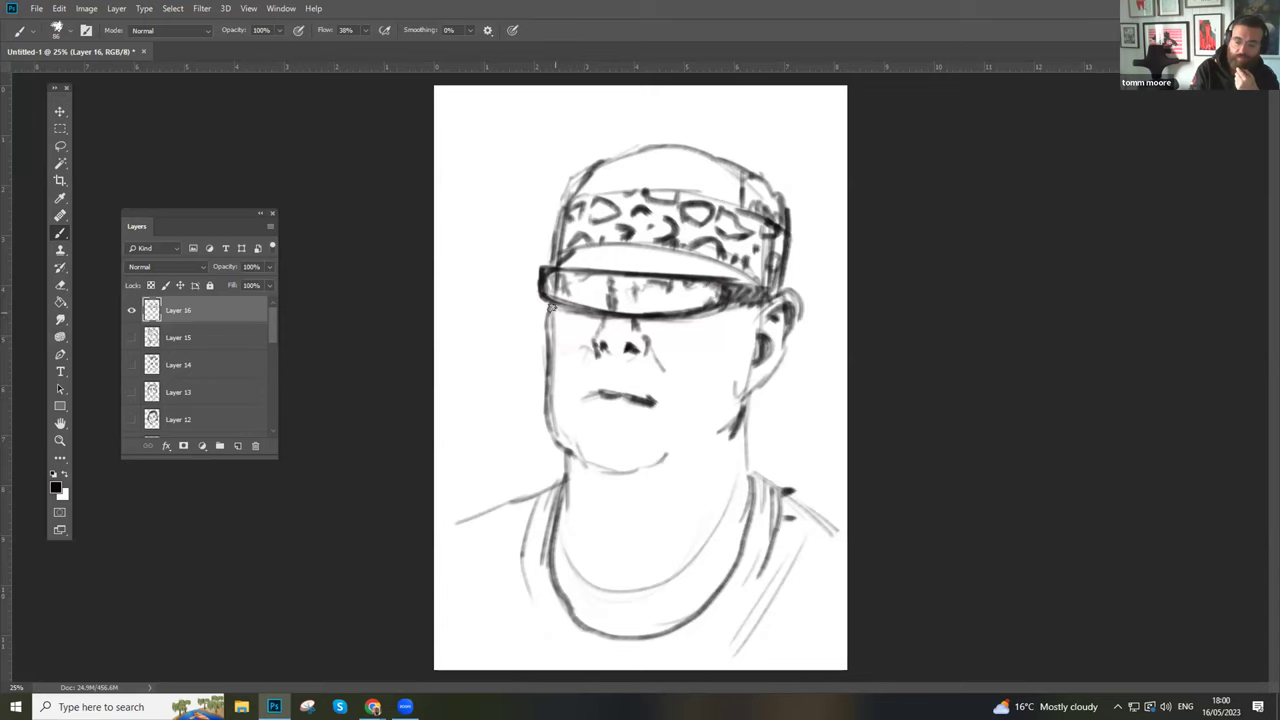
mouse_move(555, 337)
left_mouse_down()
mouse_move(586, 326)
mouse_move(590, 342)
mouse_move(593, 327)
mouse_move(548, 306)
mouse_move(554, 346)
left_mouse_up()
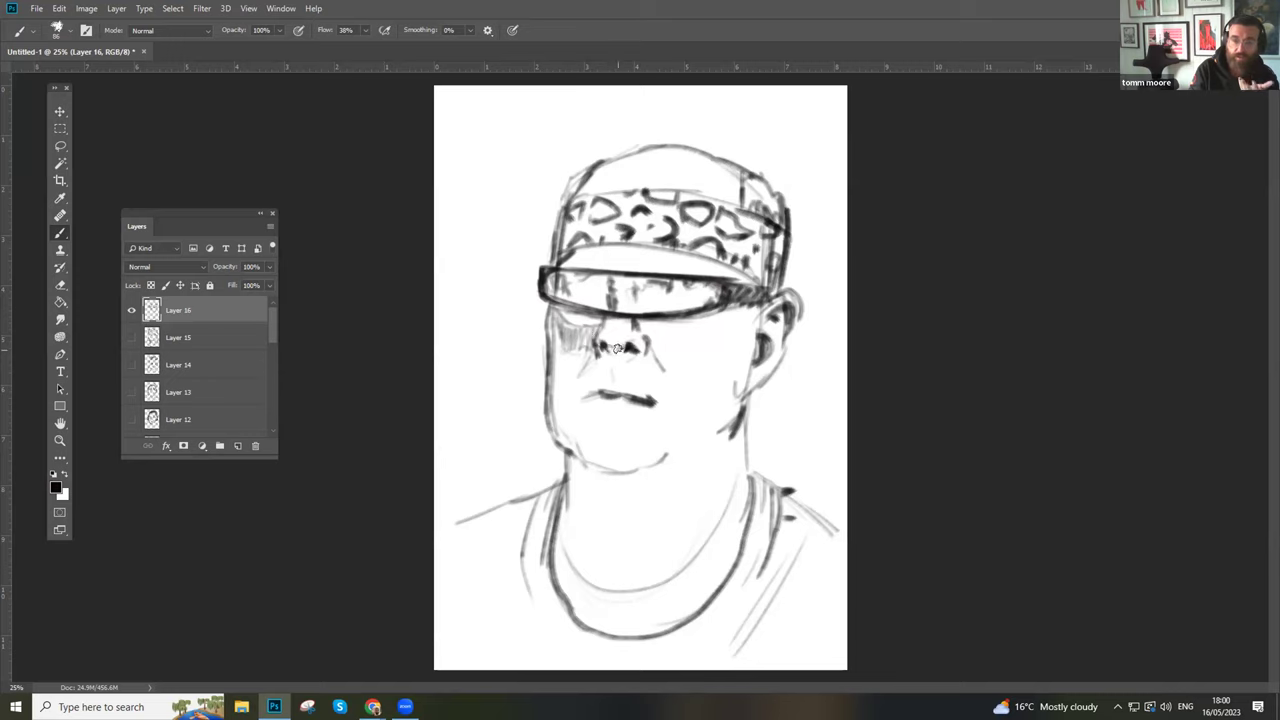
- Darken the nostrils, hatch the upper lip, and outline the chin area and the shadow under the right eye
mouse_move(604, 351)
left_mouse_down()
mouse_move(632, 342)
mouse_move(634, 354)
left_mouse_up()
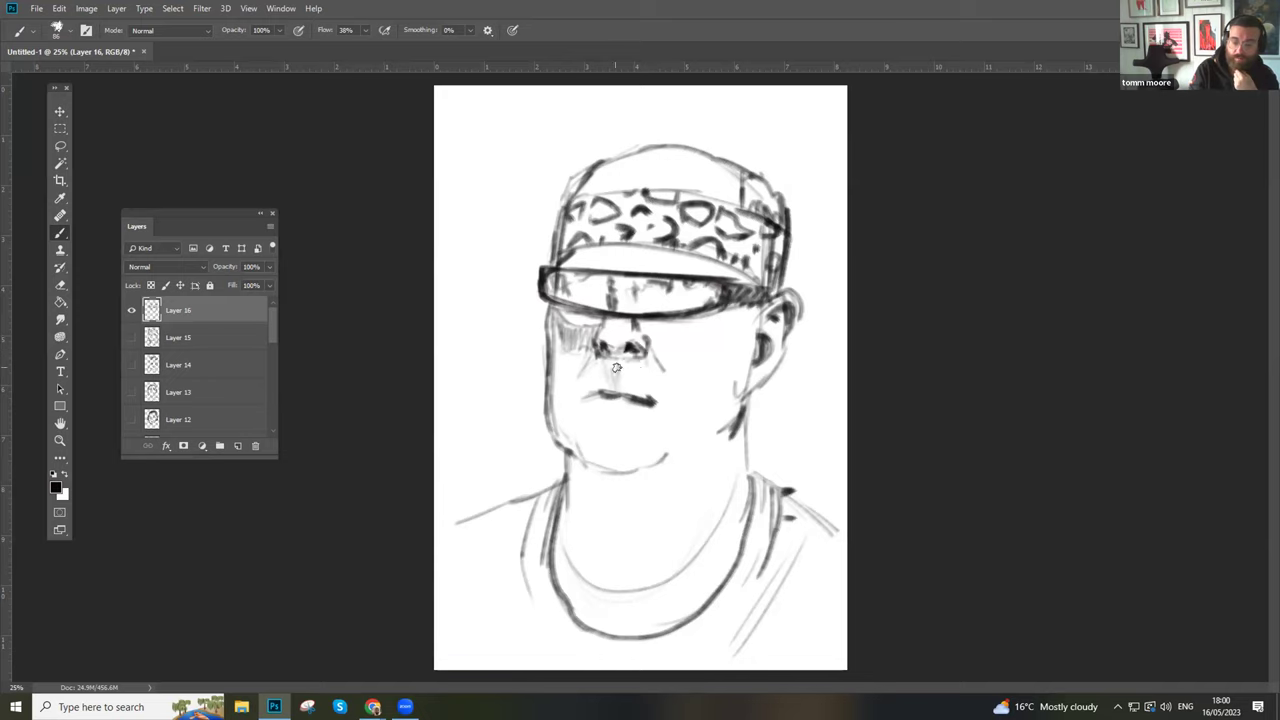
mouse_move(635, 392)
left_mouse_down()
mouse_move(636, 361)
mouse_move(647, 395)
mouse_move(647, 363)
mouse_move(658, 391)
mouse_move(639, 437)
mouse_move(571, 446)
mouse_move(624, 464)
mouse_move(656, 452)
left_mouse_up()
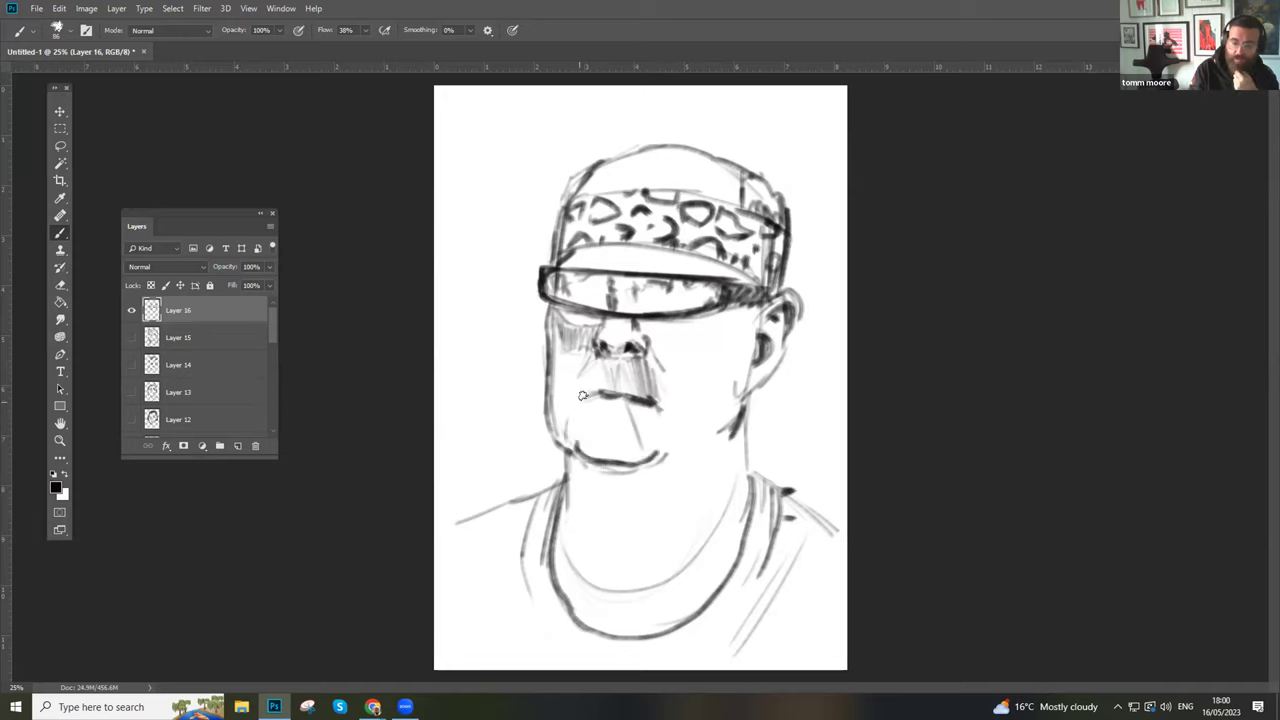
left_click_drag(576, 401, 568, 442)
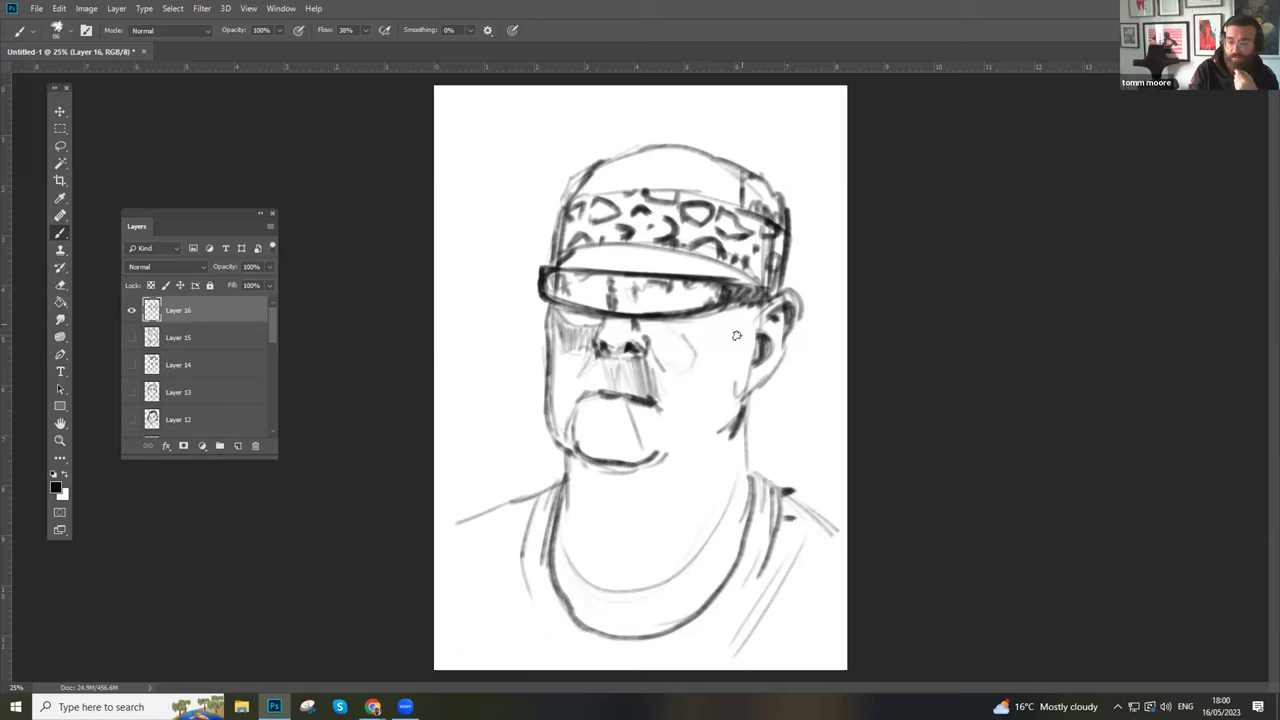
mouse_move(700, 318)
left_mouse_down()
mouse_move(680, 337)
mouse_move(665, 322)
mouse_move(699, 319)
left_mouse_up()
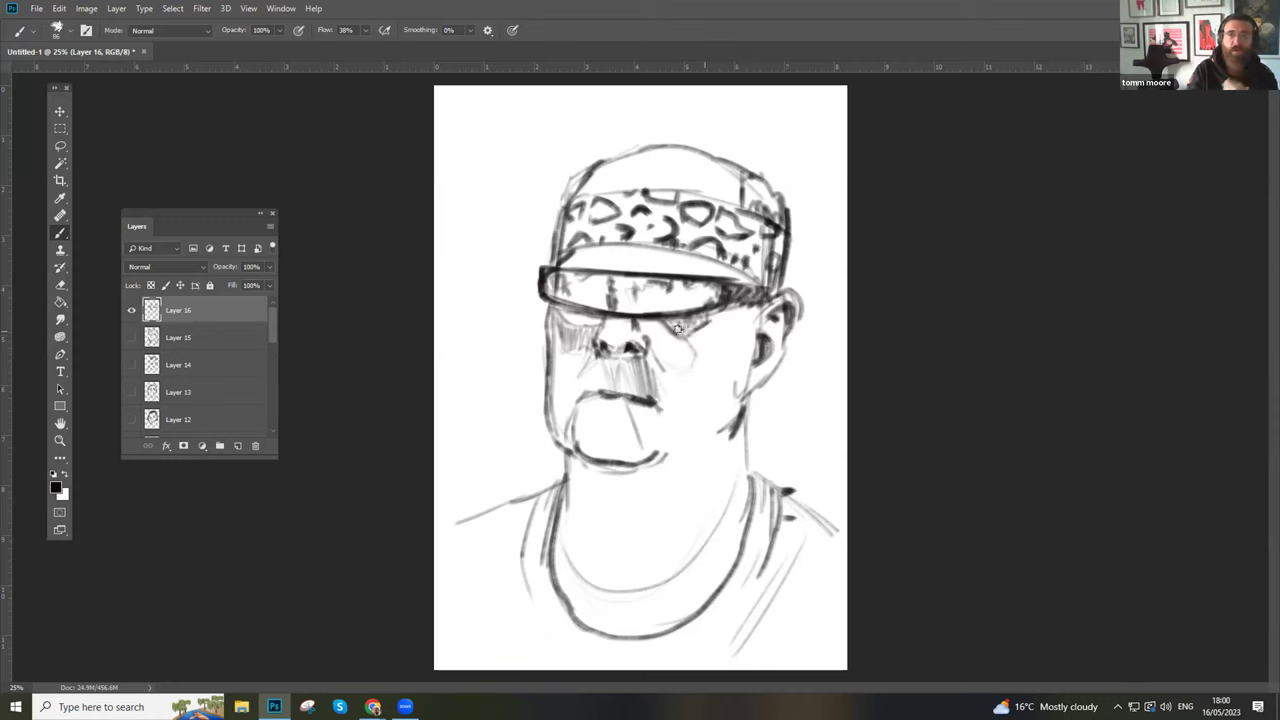
- Retouch the cap's brim and crown edges and hatch the right cheek diagonally from the visor to the jaw
left_click_drag(720, 258, 624, 231)
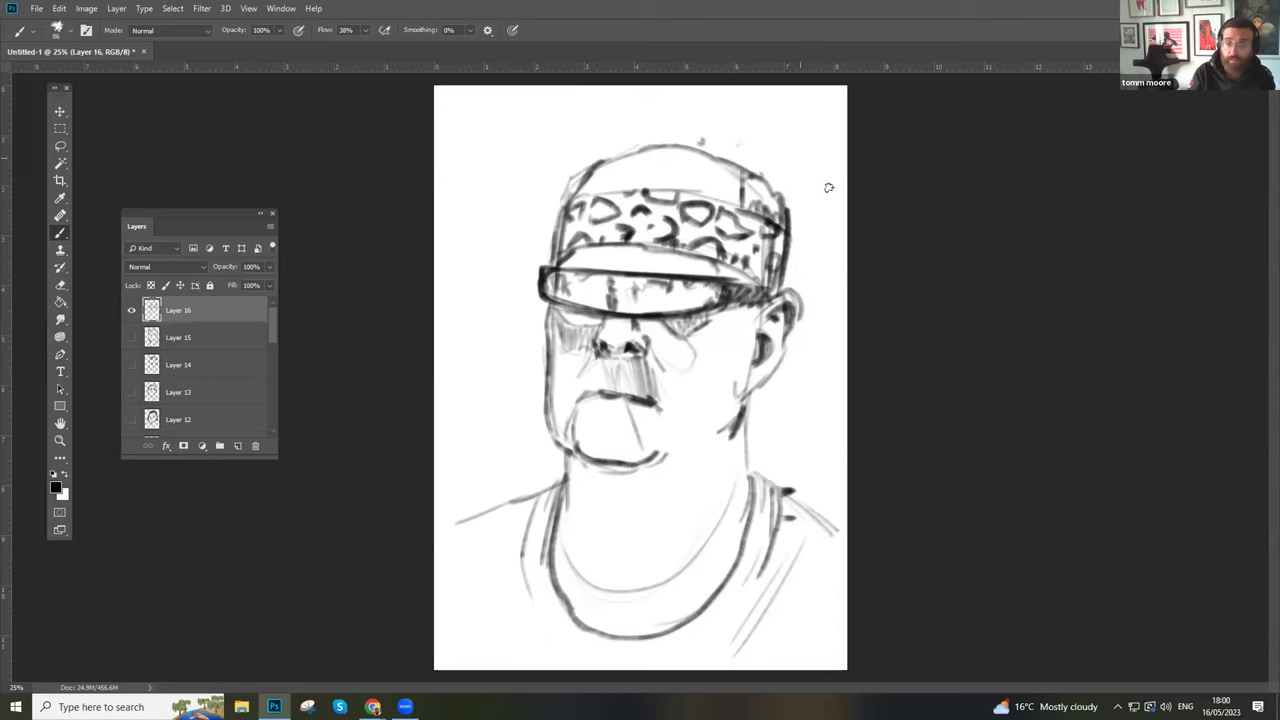
left_click_drag(751, 172, 772, 210)
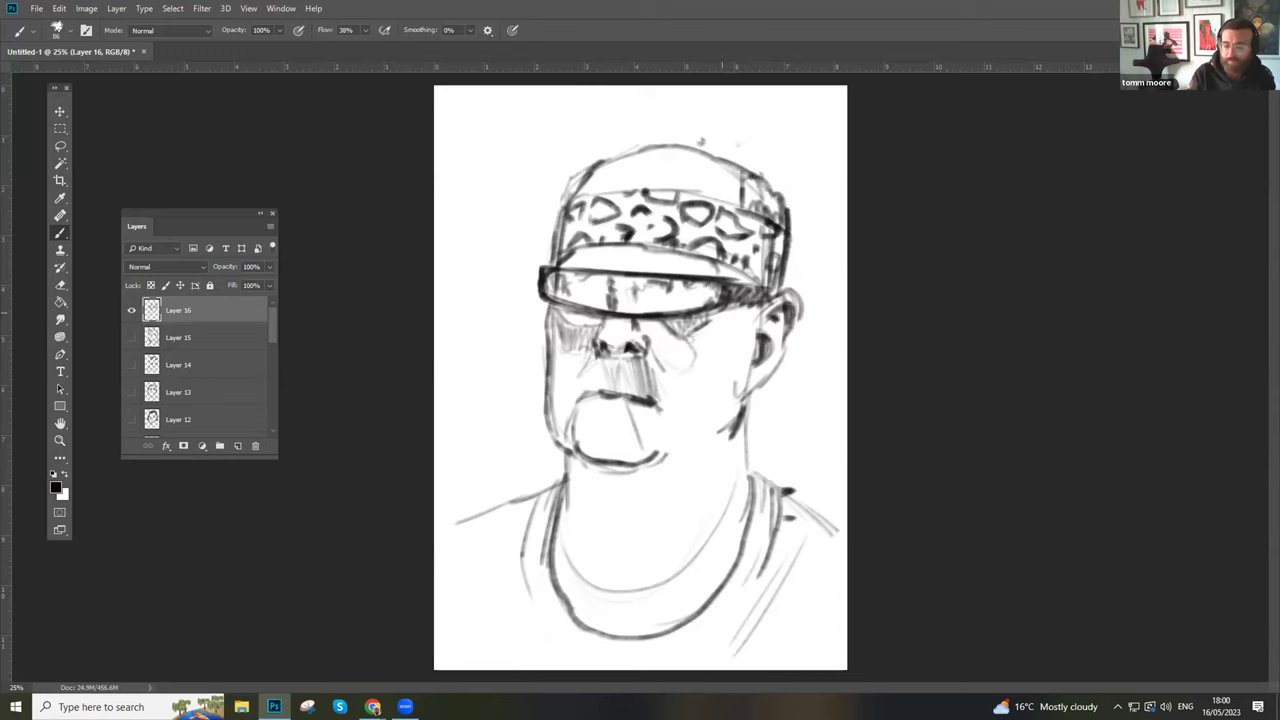
mouse_move(740, 297)
left_mouse_down()
mouse_move(717, 370)
mouse_move(775, 317)
mouse_move(767, 345)
mouse_move(781, 346)
mouse_move(795, 305)
mouse_move(766, 370)
mouse_move(751, 385)
mouse_move(742, 375)
mouse_move(740, 456)
mouse_move(718, 508)
left_mouse_up()
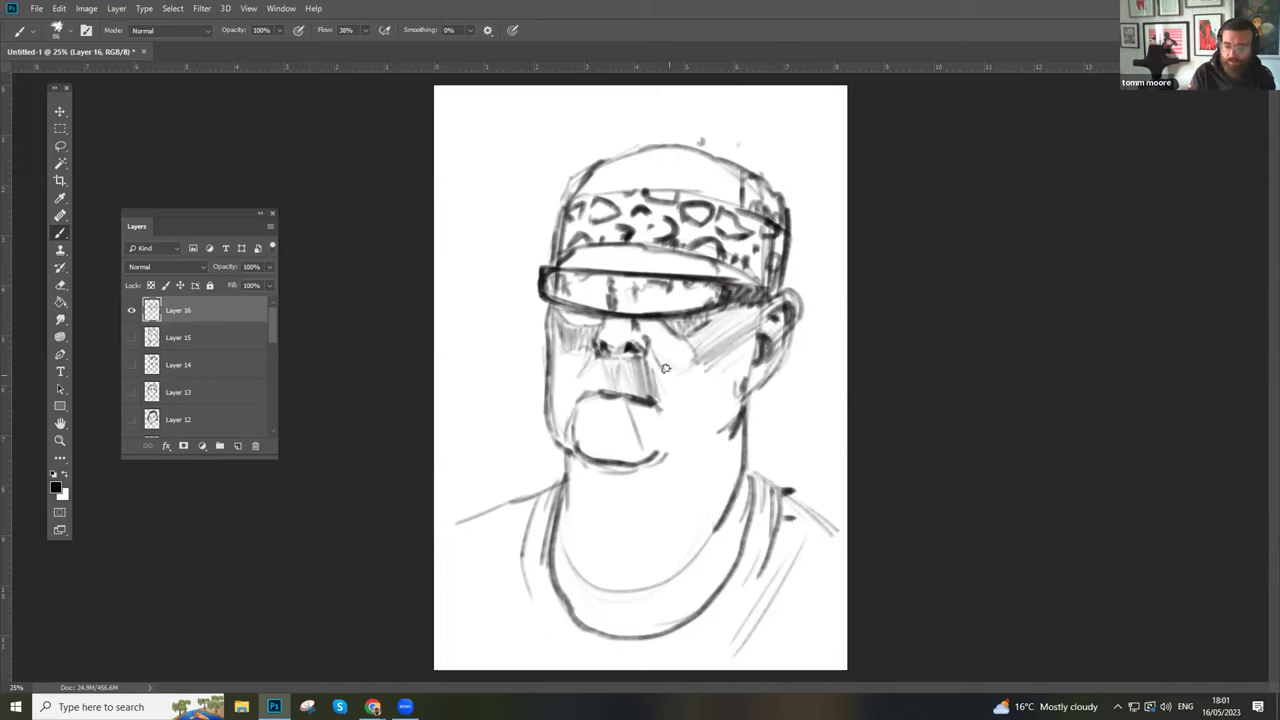
mouse_move(676, 363)
left_mouse_down()
mouse_move(662, 398)
mouse_move(700, 360)
mouse_move(728, 362)
mouse_move(681, 415)
mouse_move(712, 432)
mouse_move(694, 445)
left_mouse_up()
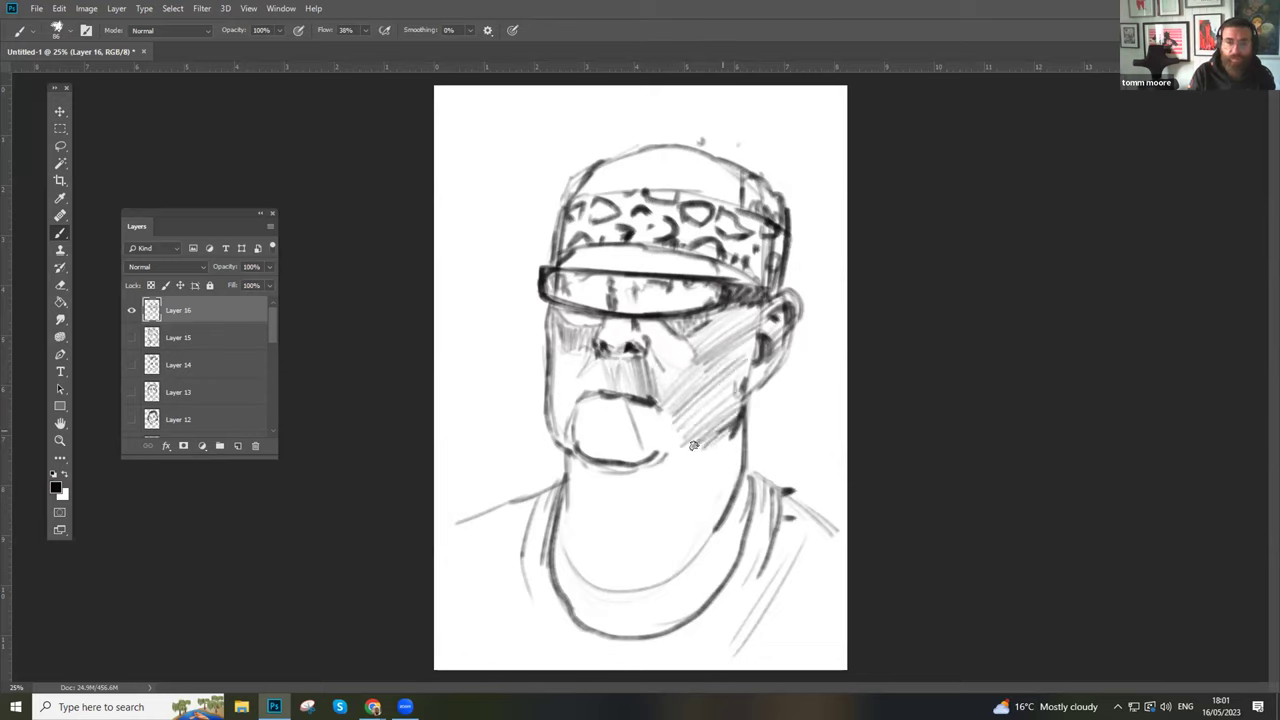
- Hatch the shadowed right side of the chin and begin the neck shading under the jaw
mouse_move(640, 403)
left_mouse_down()
mouse_move(660, 436)
mouse_move(634, 463)
mouse_move(598, 570)
left_mouse_up()
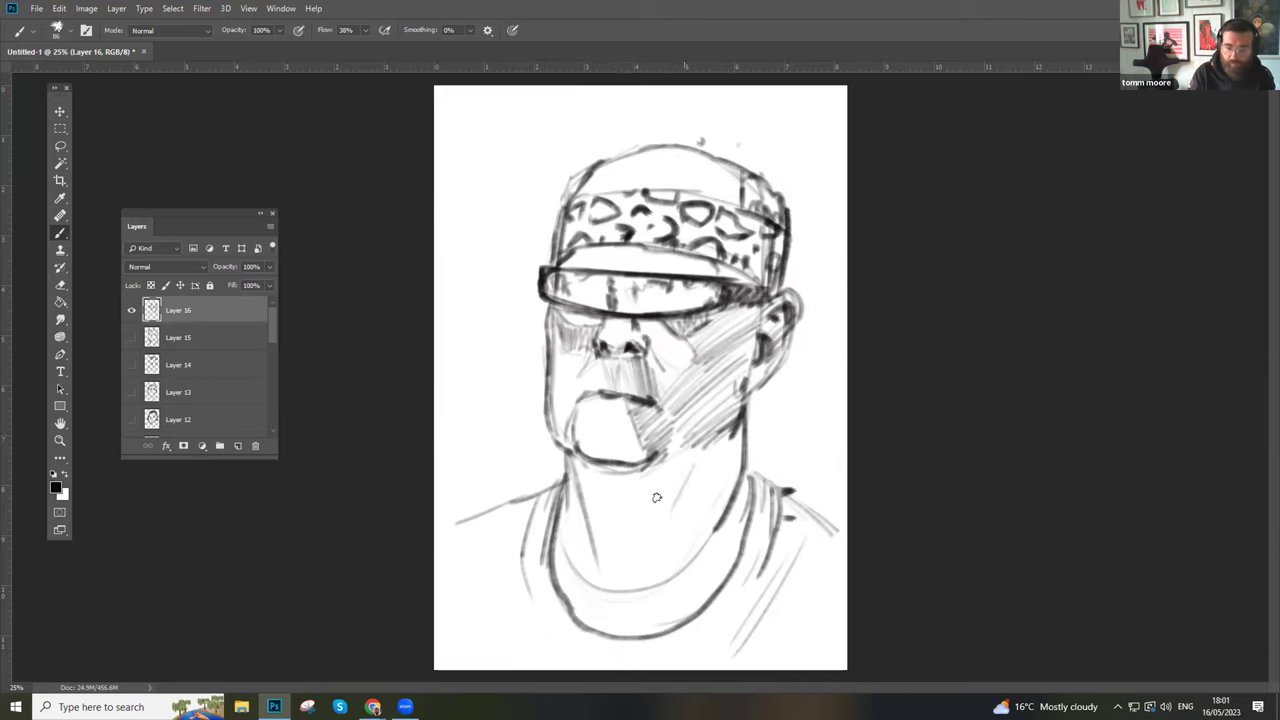
left_click_drag(636, 498, 733, 438)
mouse_move(703, 480)
left_mouse_down()
mouse_move(742, 430)
mouse_move(702, 506)
left_mouse_up()
- Place short dark bead-like marks around the outer edge of the collar
left_click(774, 566)
left_click(758, 593)
left_click(732, 626)
left_click(708, 646)
left_click(622, 662)
left_click(556, 656)
left_click(528, 620)
left_click(516, 577)
left_click(519, 537)
left_click(523, 512)
left_click(532, 494)
- Draw the left armhole and arm lines and reinforce both shoulder lines
left_click_drag(520, 510, 501, 654)
mouse_move(524, 492)
left_mouse_down()
mouse_move(474, 534)
mouse_move(436, 614)
left_mouse_up()
left_click_drag(458, 524, 520, 496)
mouse_move(819, 523)
left_mouse_down()
mouse_move(754, 638)
mouse_move(836, 530)
left_mouse_up()
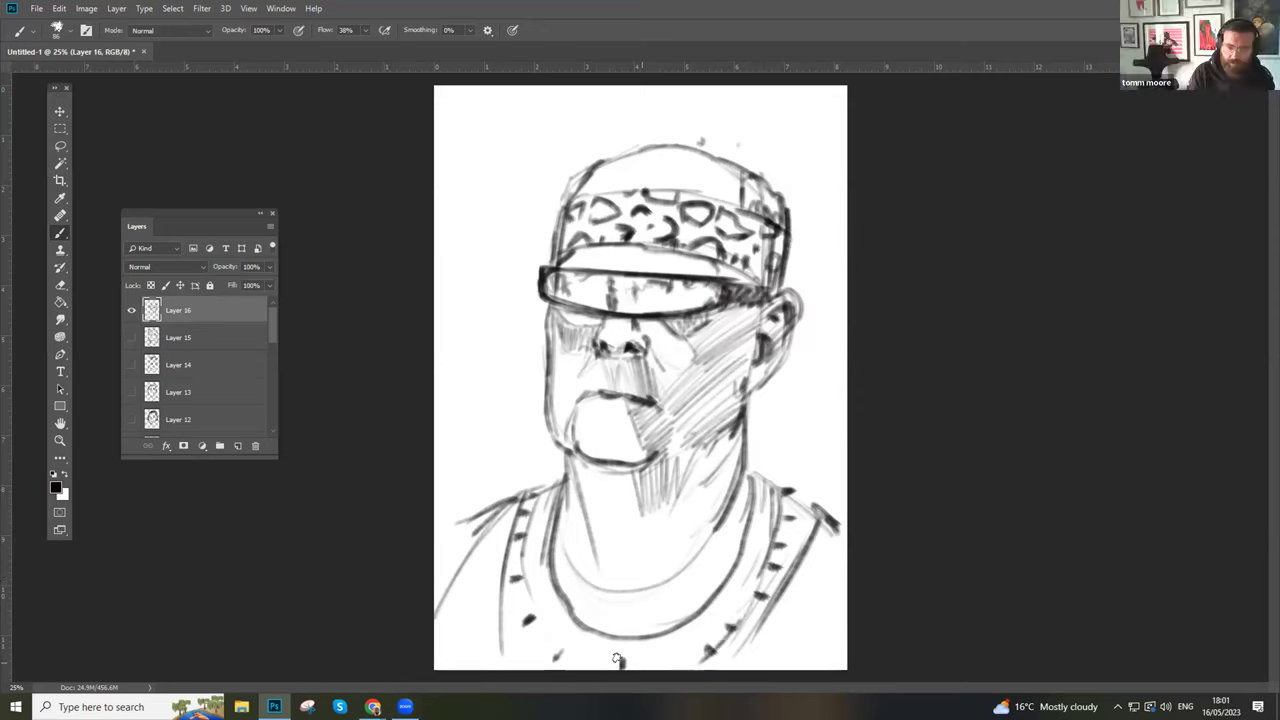
- Complete the lower curve of the collar and fill the neck with dense vertical hatching
left_click_drag(540, 620, 606, 668)
mouse_move(596, 576)
left_mouse_down()
mouse_move(614, 600)
mouse_move(650, 590)
mouse_move(667, 624)
mouse_move(719, 544)
left_mouse_up()
mouse_move(720, 528)
left_mouse_down()
mouse_move(734, 530)
mouse_move(740, 500)
left_mouse_up()
mouse_move(579, 477)
left_mouse_down()
mouse_move(609, 520)
mouse_move(616, 465)
mouse_move(628, 517)
mouse_move(639, 487)
mouse_move(608, 566)
mouse_move(596, 566)
mouse_move(618, 517)
mouse_move(636, 578)
mouse_move(656, 518)
mouse_move(676, 559)
mouse_move(692, 512)
mouse_move(700, 528)
mouse_move(720, 435)
mouse_move(669, 476)
mouse_move(673, 464)
mouse_move(702, 457)
mouse_move(682, 528)
mouse_move(726, 478)
mouse_move(705, 531)
mouse_move(764, 428)
mouse_move(746, 485)
mouse_move(750, 466)
mouse_move(753, 522)
mouse_move(722, 599)
mouse_move(662, 640)
mouse_move(565, 636)
left_mouse_up()
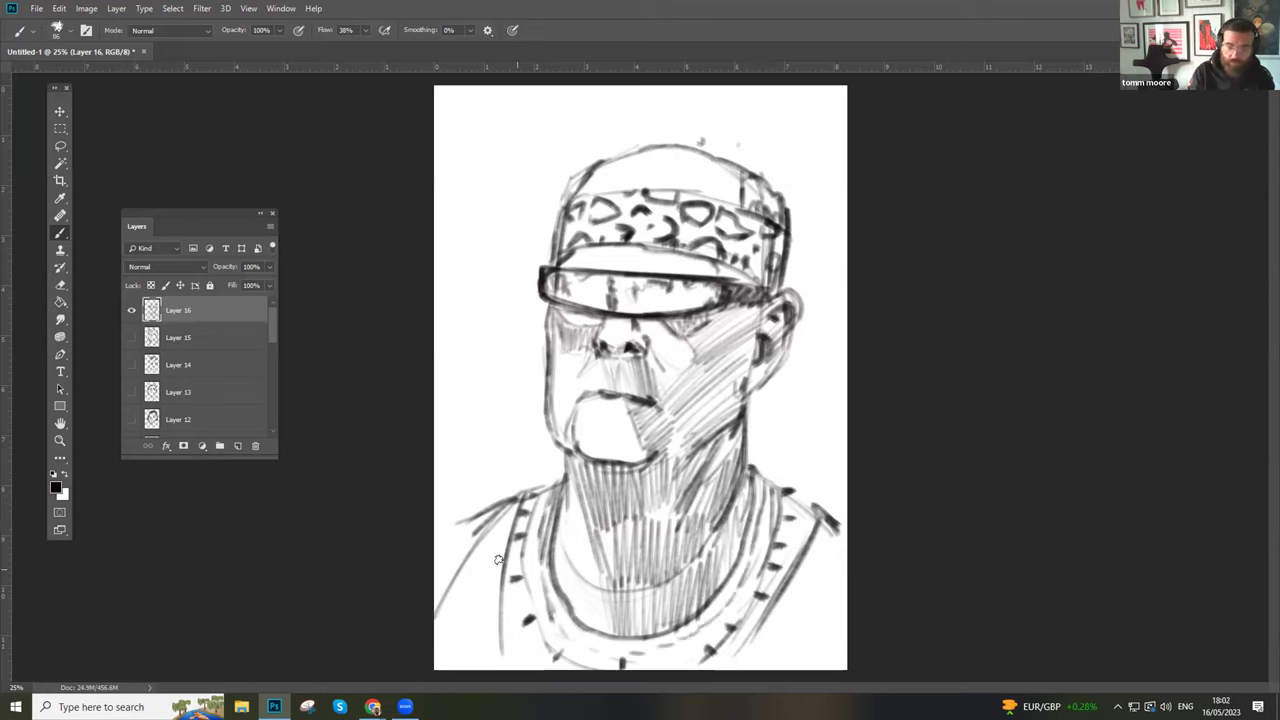
- Strengthen the left shoulder and strap lines and fill the right strap with dark strokes
mouse_move(508, 500)
left_mouse_down()
mouse_move(444, 612)
mouse_move(450, 598)
left_mouse_up()
mouse_move(482, 496)
left_mouse_down()
mouse_move(442, 566)
mouse_move(440, 526)
left_mouse_up()
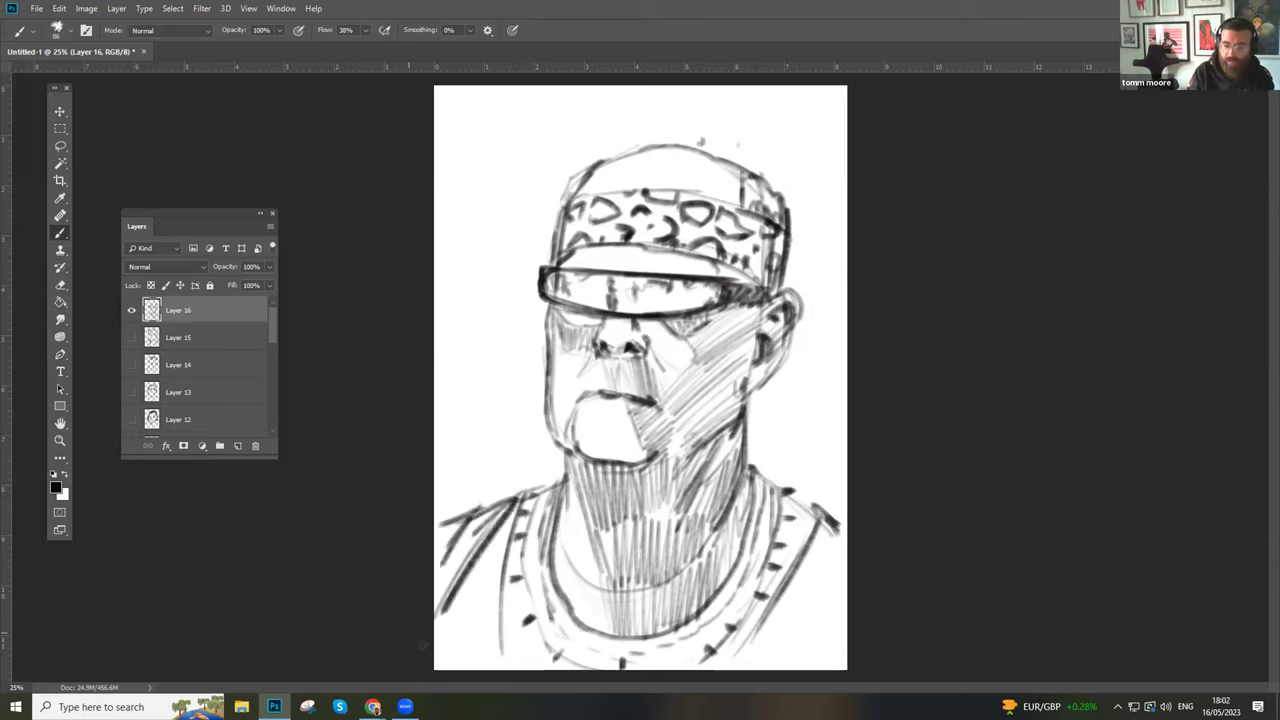
mouse_move(832, 518)
left_mouse_down()
mouse_move(802, 660)
mouse_move(798, 578)
mouse_move(778, 620)
left_mouse_up()
mouse_move(810, 572)
left_mouse_down()
mouse_move(732, 652)
mouse_move(758, 632)
left_mouse_up()
left_click_drag(788, 502, 764, 572)
mouse_move(796, 536)
left_mouse_down()
mouse_move(772, 584)
mouse_move(822, 548)
left_mouse_up()
- Reinforce the right neck contour, ear and cap outline, and hatch the cap's crown
mouse_move(751, 470)
left_mouse_down()
mouse_move(754, 392)
mouse_move(741, 402)
mouse_move(776, 370)
mouse_move(792, 326)
left_mouse_up()
mouse_move(766, 394)
left_mouse_down()
mouse_move(792, 334)
mouse_move(786, 292)
left_mouse_up()
mouse_move(786, 225)
left_mouse_down()
mouse_move(732, 199)
mouse_move(750, 210)
mouse_move(760, 198)
mouse_move(744, 156)
mouse_move(780, 190)
mouse_move(676, 134)
mouse_move(618, 156)
mouse_move(586, 194)
left_mouse_up()
mouse_move(624, 151)
left_mouse_down()
mouse_move(600, 192)
mouse_move(612, 194)
left_mouse_up()
mouse_move(734, 160)
left_mouse_down()
mouse_move(678, 133)
mouse_move(594, 160)
mouse_move(565, 172)
mouse_move(552, 220)
left_mouse_up()
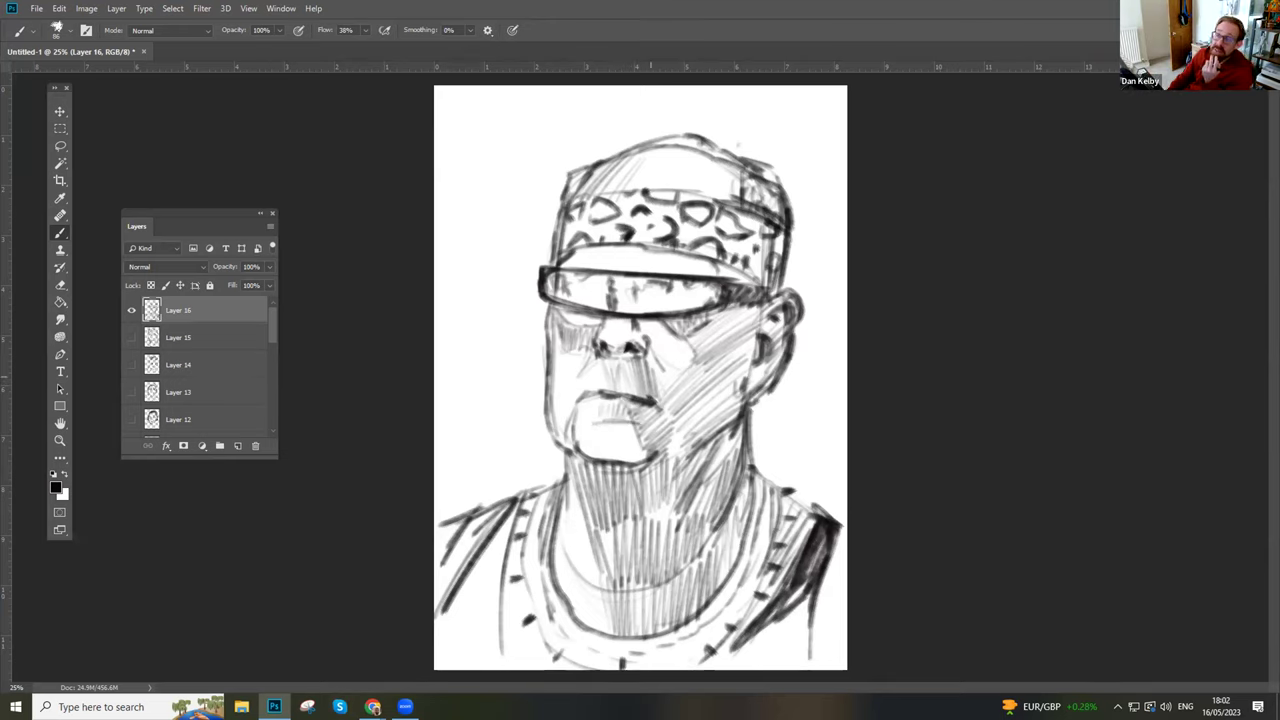
- Deepen the shading of the upper lip, nose and ear, and blacken the visor's frame and inner marks
mouse_move(648, 360)
left_mouse_down()
mouse_move(670, 382)
mouse_move(682, 354)
mouse_move(681, 400)
mouse_move(659, 393)
mouse_move(668, 455)
mouse_move(690, 431)
mouse_move(655, 456)
mouse_move(689, 452)
mouse_move(675, 465)
mouse_move(681, 456)
mouse_move(653, 528)
left_mouse_up()
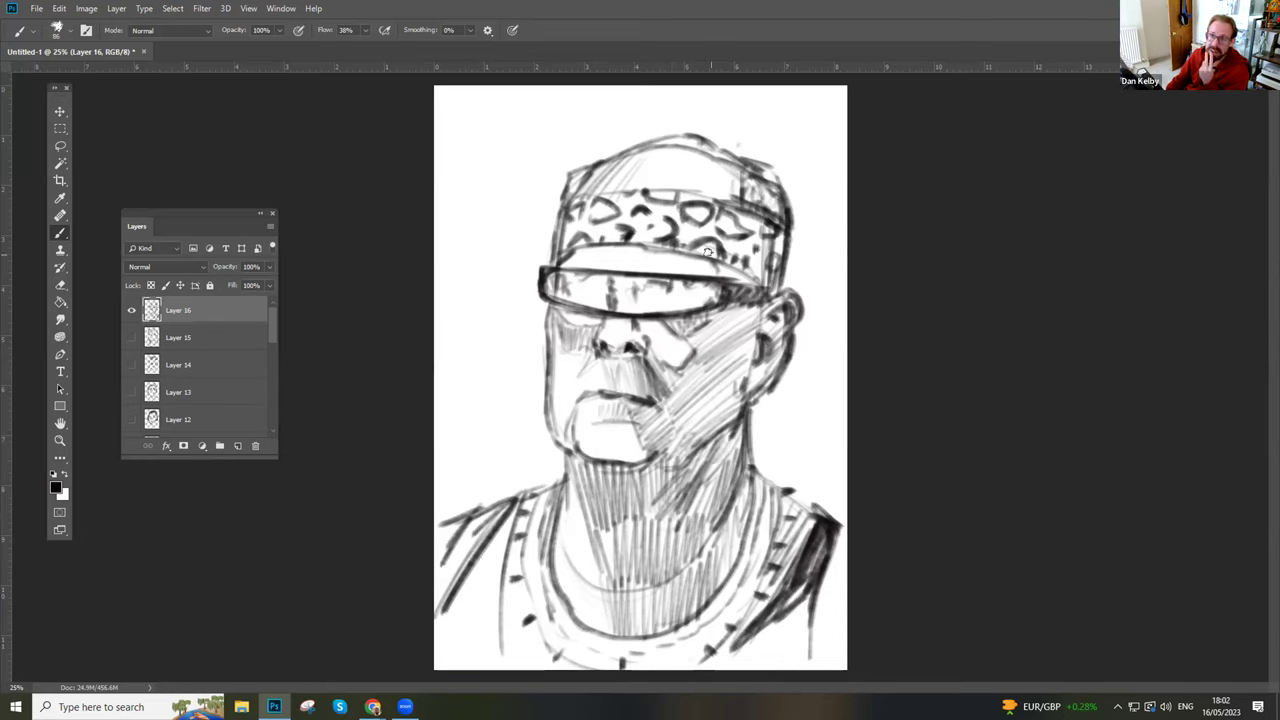
mouse_move(716, 284)
left_mouse_down()
mouse_move(708, 304)
mouse_move(612, 322)
left_mouse_up()
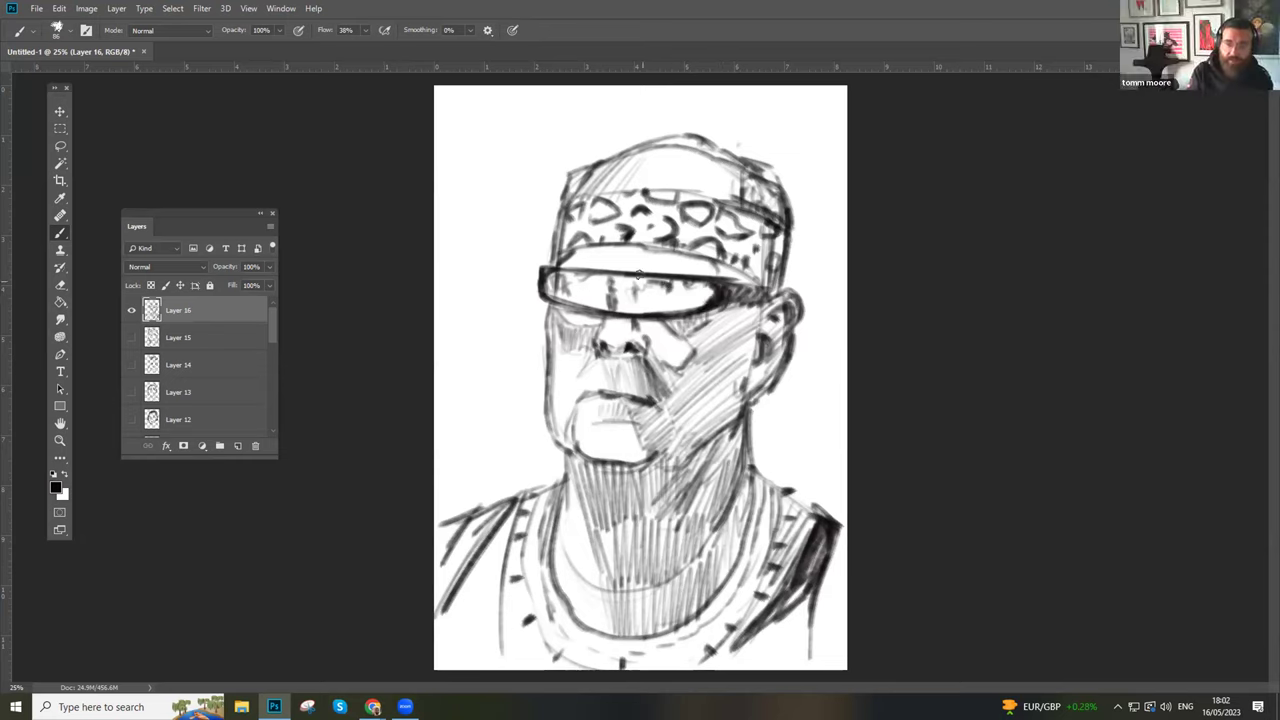
mouse_move(604, 276)
left_mouse_down()
mouse_move(551, 277)
mouse_move(551, 262)
mouse_move(542, 274)
mouse_move(542, 262)
mouse_move(773, 281)
mouse_move(734, 274)
mouse_move(768, 283)
mouse_move(647, 311)
mouse_move(583, 306)
mouse_move(612, 297)
mouse_move(618, 308)
mouse_move(596, 342)
left_mouse_up()
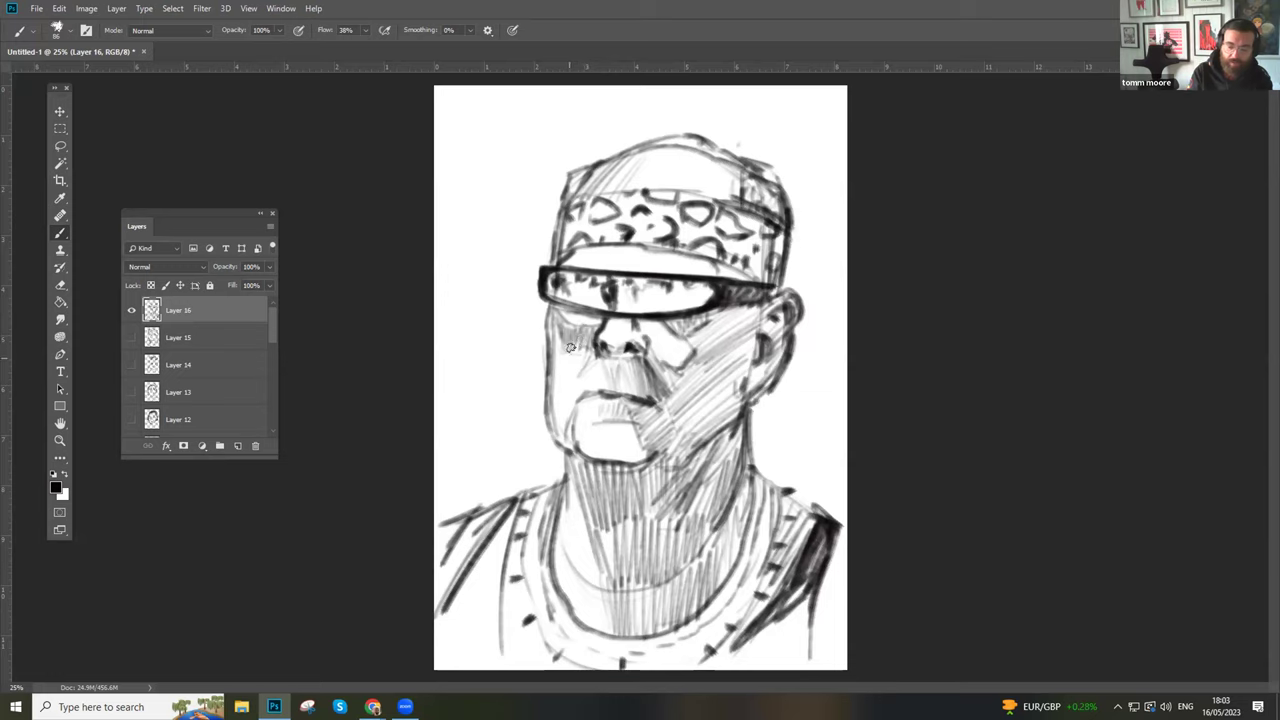
mouse_move(590, 355)
left_mouse_down()
mouse_move(608, 384)
mouse_move(608, 358)
mouse_move(612, 384)
mouse_move(628, 347)
mouse_move(606, 350)
mouse_move(650, 336)
mouse_move(630, 345)
left_mouse_up()
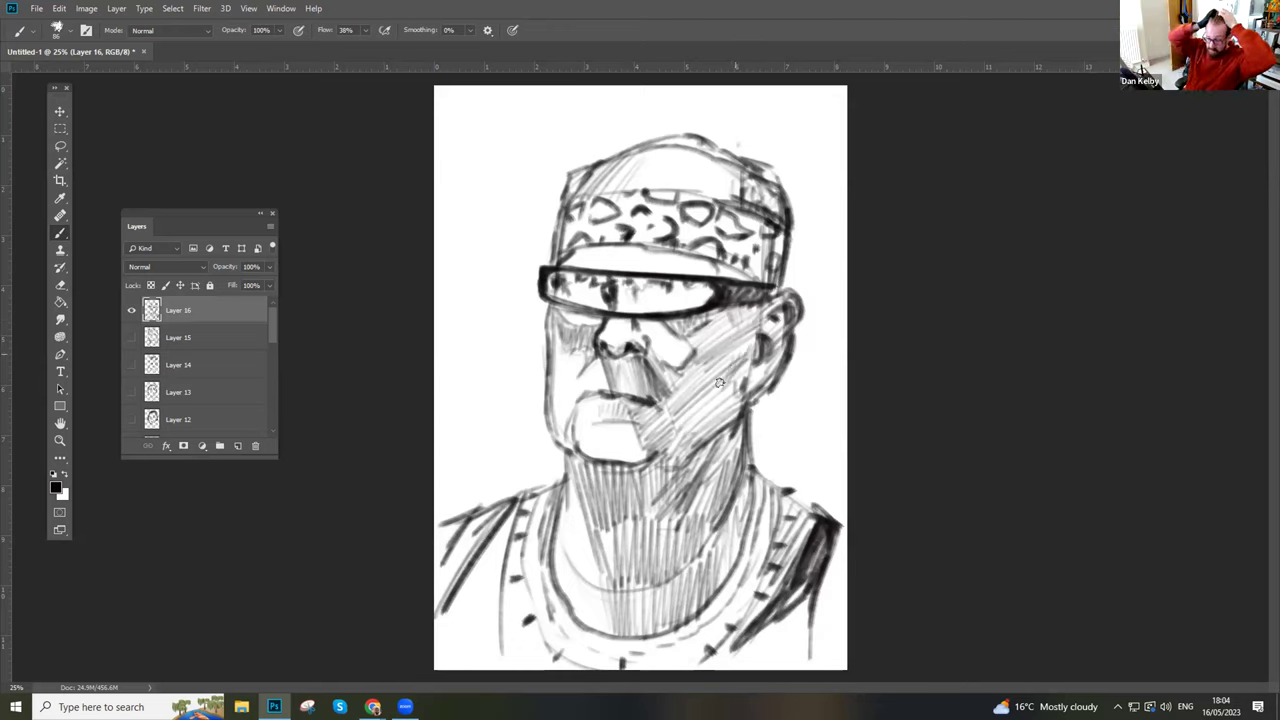
mouse_move(757, 348)
left_mouse_down()
mouse_move(754, 380)
mouse_move(772, 362)
left_mouse_up()
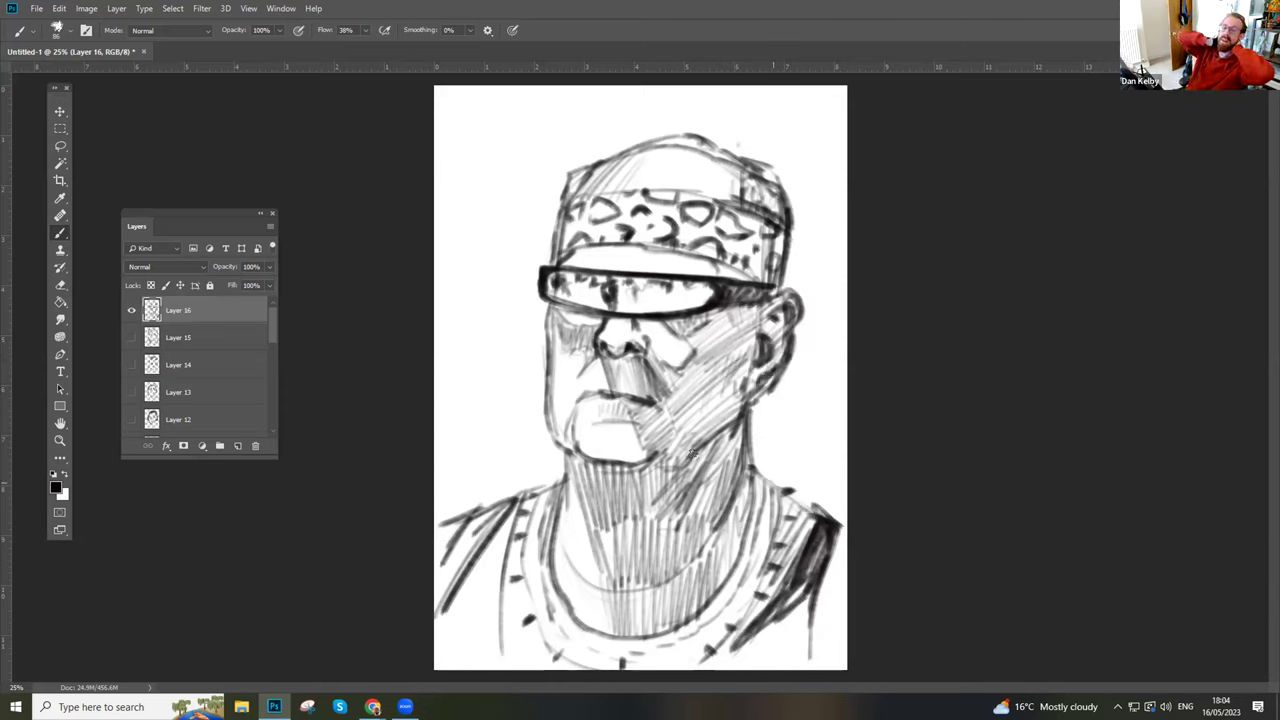
- Scale the portrait on Layer 16 down to 71.47% width with Free Transform
left_click(61, 129)
left_click(62, 129)
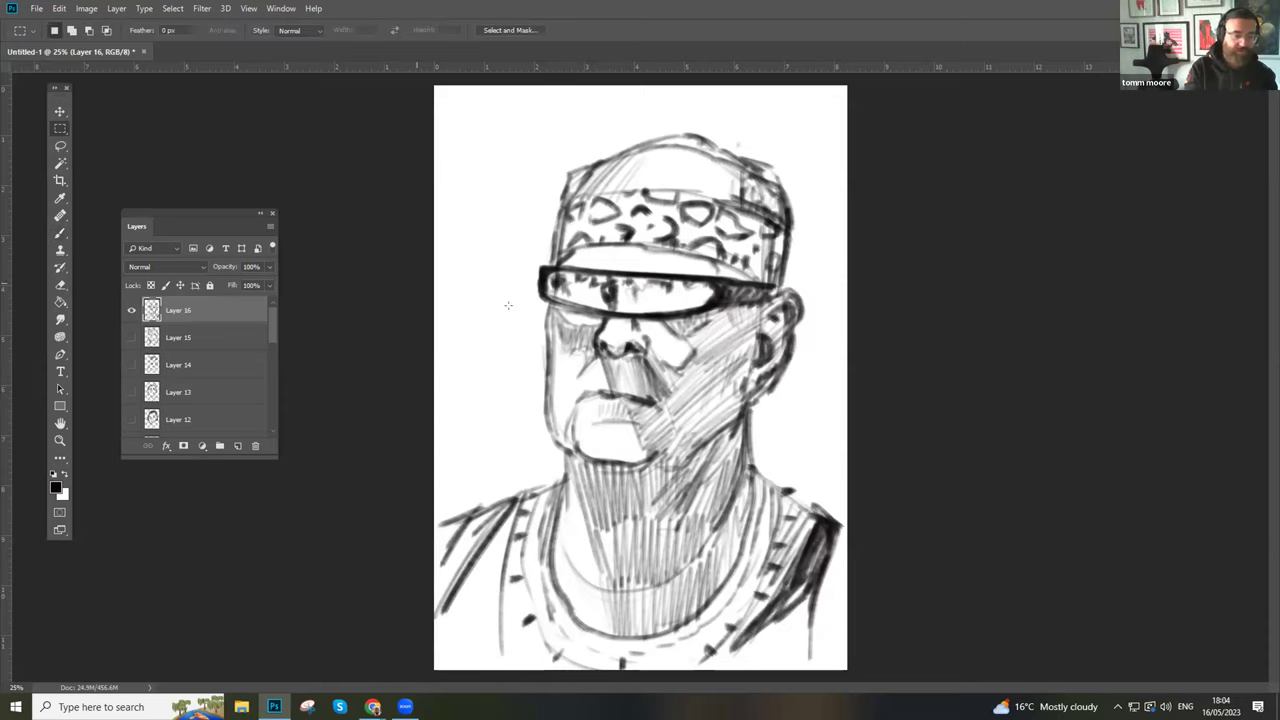
key("ctrl+t")
mouse_move(840, 126)
left_mouse_down()
mouse_move(714, 303)
mouse_move(763, 156)
left_mouse_up()
key("Return")
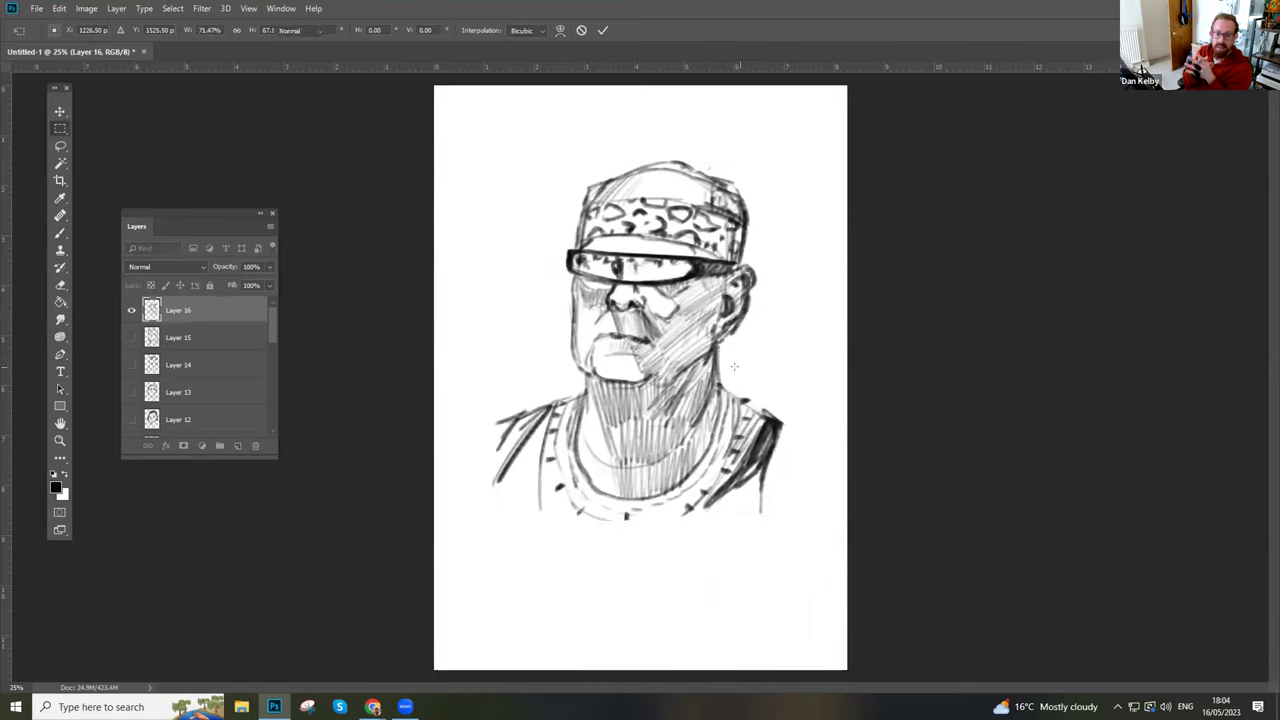
- Add brush marks along the bottom of the beaded collar and draw the vest's scooped neckline below it
key("b")
mouse_move(625, 514)
left_mouse_down()
mouse_move(627, 529)
mouse_move(654, 524)
mouse_move(601, 522)
left_mouse_up()
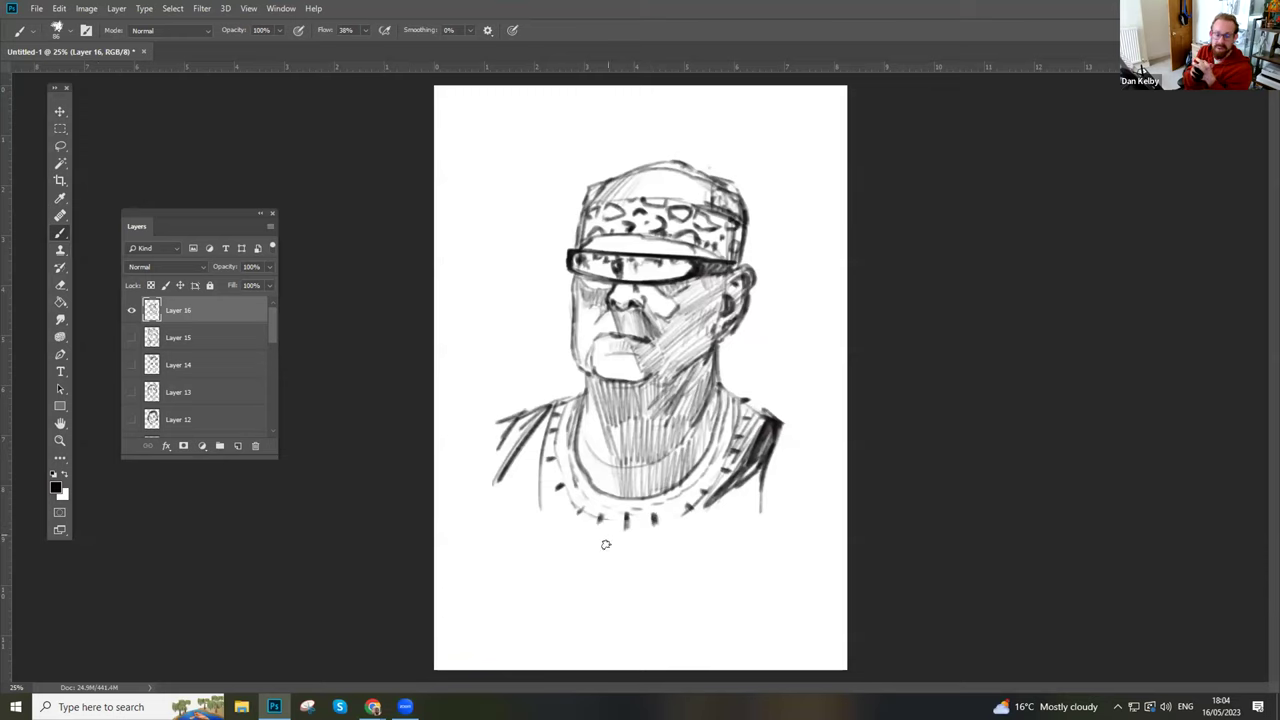
mouse_move(540, 442)
left_mouse_down()
mouse_move(545, 540)
mouse_move(570, 564)
mouse_move(639, 581)
left_mouse_up()
left_click_drag(708, 534, 618, 573)
left_click_drag(755, 468, 672, 559)
mouse_move(721, 482)
left_mouse_down()
mouse_move(680, 550)
mouse_move(660, 555)
left_mouse_up()
- Draw both shoulder and arm contours, the vest's armholes and sides, and its bottom edge
mouse_move(775, 420)
left_mouse_down()
mouse_move(842, 462)
mouse_move(846, 480)
left_mouse_up()
left_click_drag(789, 427, 786, 618)
mouse_move(757, 456)
left_mouse_down()
mouse_move(783, 612)
mouse_move(786, 423)
mouse_move(775, 600)
left_mouse_up()
mouse_move(757, 508)
left_mouse_down()
mouse_move(755, 584)
mouse_move(750, 519)
mouse_move(735, 616)
left_mouse_up()
mouse_move(746, 535)
left_mouse_down()
mouse_move(734, 612)
mouse_move(793, 619)
mouse_move(492, 610)
left_mouse_up()
left_click_drag(504, 462, 475, 598)
mouse_move(500, 415)
left_mouse_down()
mouse_move(452, 458)
mouse_move(436, 532)
left_mouse_up()
- Hatch the vest's left strap and side and the fabric directly below the neckline
left_click_drag(508, 466, 487, 570)
left_click_drag(548, 413, 495, 509)
mouse_move(518, 410)
left_mouse_down()
mouse_move(491, 449)
mouse_move(476, 538)
left_mouse_up()
mouse_move(536, 442)
left_mouse_down()
mouse_move(488, 546)
mouse_move(504, 510)
mouse_move(522, 526)
left_mouse_up()
left_click_drag(534, 470, 500, 574)
mouse_move(512, 490)
left_mouse_down()
mouse_move(488, 584)
mouse_move(538, 582)
left_mouse_up()
mouse_move(556, 540)
left_mouse_down()
mouse_move(553, 593)
mouse_move(566, 572)
mouse_move(584, 596)
mouse_move(595, 572)
mouse_move(602, 595)
mouse_move(612, 575)
mouse_move(638, 602)
left_mouse_up()
left_click_drag(670, 556, 660, 588)
left_click_drag(696, 520, 670, 590)
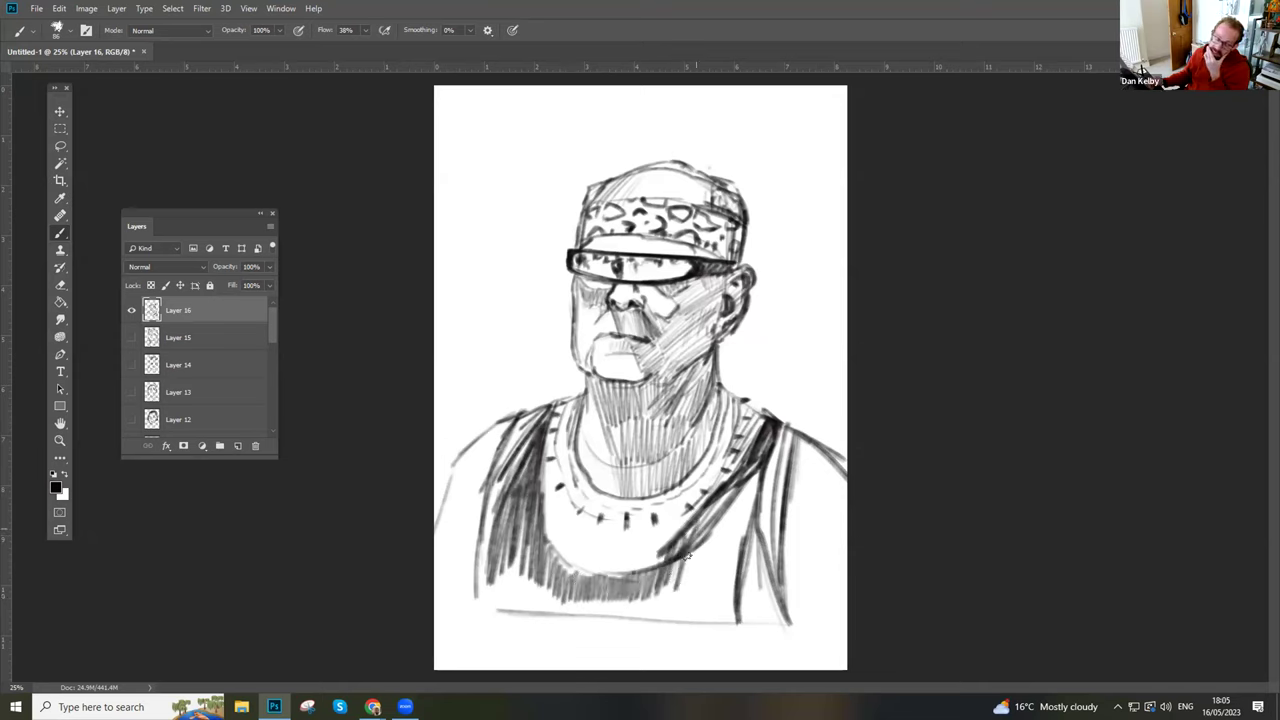
- Fill the right side of the vest with dense dark hatching from the strap to the hem
left_click_drag(720, 496, 688, 592)
mouse_move(742, 478)
left_mouse_down()
mouse_move(706, 568)
mouse_move(720, 548)
left_mouse_up()
left_click_drag(760, 464, 728, 580)
left_click_drag(754, 506, 720, 620)
left_click_drag(738, 542, 720, 622)
mouse_move(732, 546)
left_mouse_down()
mouse_move(710, 618)
mouse_move(688, 622)
left_mouse_up()
mouse_move(710, 560)
left_mouse_down()
mouse_move(688, 618)
mouse_move(672, 616)
left_mouse_up()
- Darken the vest's neckline edge and build up the hatching along its left strap and side
left_click_drag(662, 548, 648, 574)
mouse_move(642, 552)
left_mouse_down()
mouse_move(626, 576)
mouse_move(600, 580)
left_mouse_up()
mouse_move(598, 558)
left_mouse_down()
mouse_move(574, 576)
mouse_move(552, 556)
left_mouse_up()
mouse_move(574, 574)
left_mouse_down()
mouse_move(550, 555)
mouse_move(540, 524)
left_mouse_up()
left_click_drag(538, 474, 546, 528)
mouse_move(552, 462)
left_mouse_down()
mouse_move(558, 532)
mouse_move(528, 606)
left_mouse_up()
left_click_drag(536, 558, 522, 612)
left_click_drag(530, 552, 516, 608)
left_click_drag(522, 532, 504, 618)
left_click_drag(502, 546, 484, 618)
- Hatch the lower front of the vest down to the bottom edge, from the center to the right side
mouse_move(606, 584)
left_mouse_down()
mouse_move(596, 618)
mouse_move(622, 620)
left_mouse_up()
left_click_drag(644, 566, 636, 620)
mouse_move(660, 564)
left_mouse_down()
mouse_move(650, 620)
mouse_move(662, 624)
left_mouse_up()
mouse_move(690, 566)
left_mouse_down()
mouse_move(680, 624)
mouse_move(700, 624)
left_mouse_up()
mouse_move(726, 562)
left_mouse_down()
mouse_move(718, 622)
mouse_move(736, 618)
left_mouse_up()
mouse_move(768, 514)
left_mouse_down()
mouse_move(746, 582)
mouse_move(758, 614)
left_mouse_up()
- Shade the right armhole and arm with vertical strokes and reinforce the contours of both shoulders
left_click_drag(778, 430, 760, 534)
left_click_drag(782, 462, 774, 490)
left_click_drag(784, 422, 840, 470)
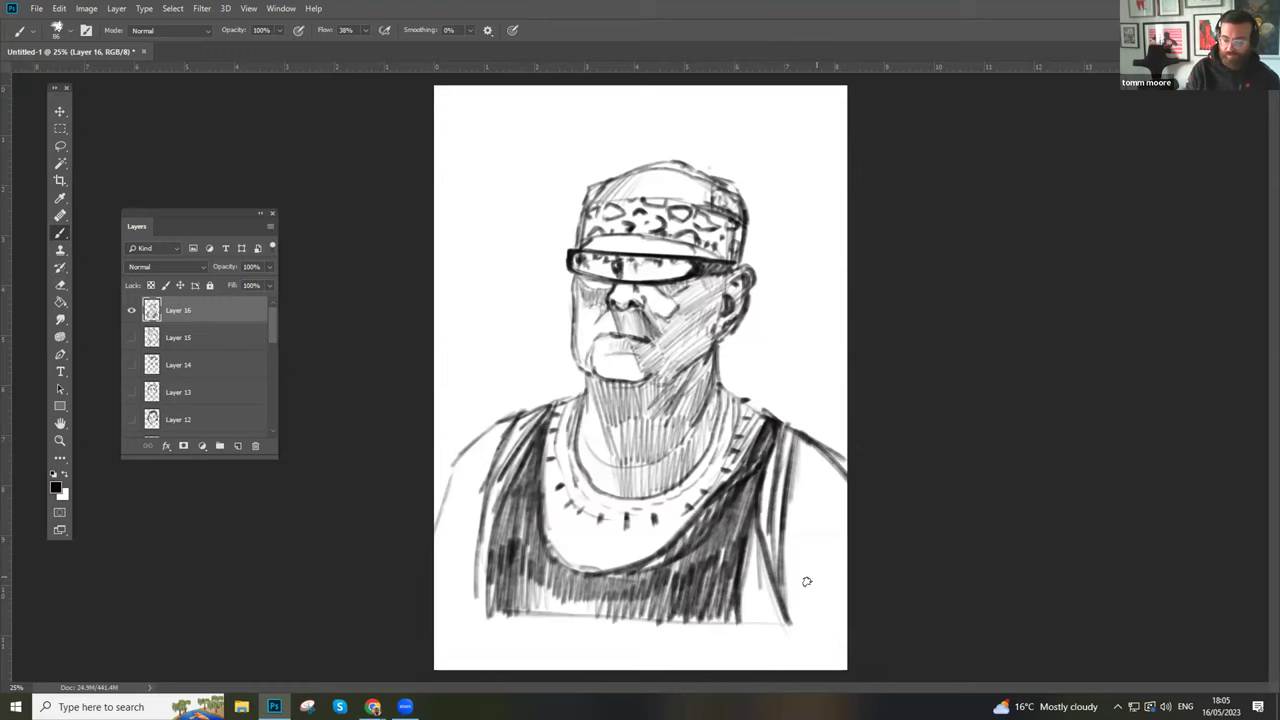
left_click_drag(818, 544, 816, 604)
mouse_move(826, 536)
left_mouse_down()
mouse_move(822, 606)
mouse_move(826, 574)
left_mouse_up()
left_click_drag(834, 528, 834, 560)
left_click_drag(842, 508, 841, 546)
left_click_drag(494, 424, 450, 480)
mouse_move(522, 408)
left_mouse_down()
mouse_move(449, 478)
mouse_move(434, 552)
left_mouse_up()
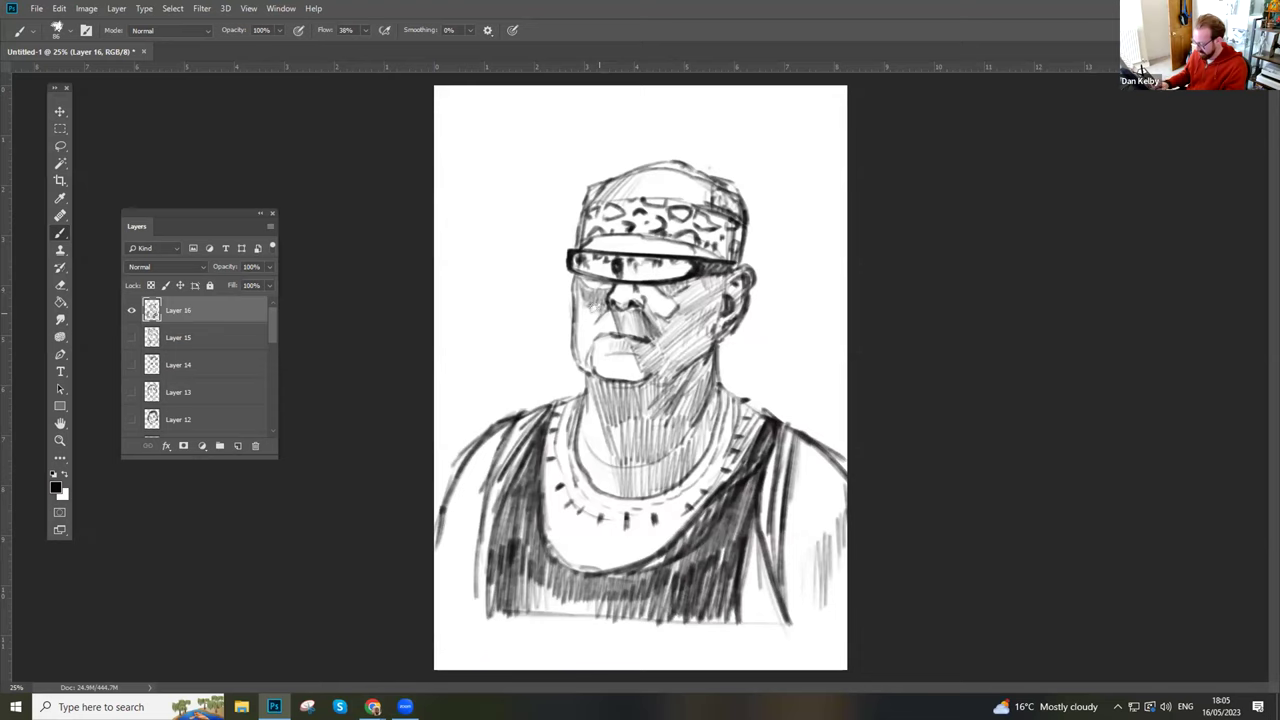
- Deepen the shadows on the left cheek, mouth, neck and chest, and strengthen the right shoulder and arm
left_click_drag(589, 323, 605, 306)
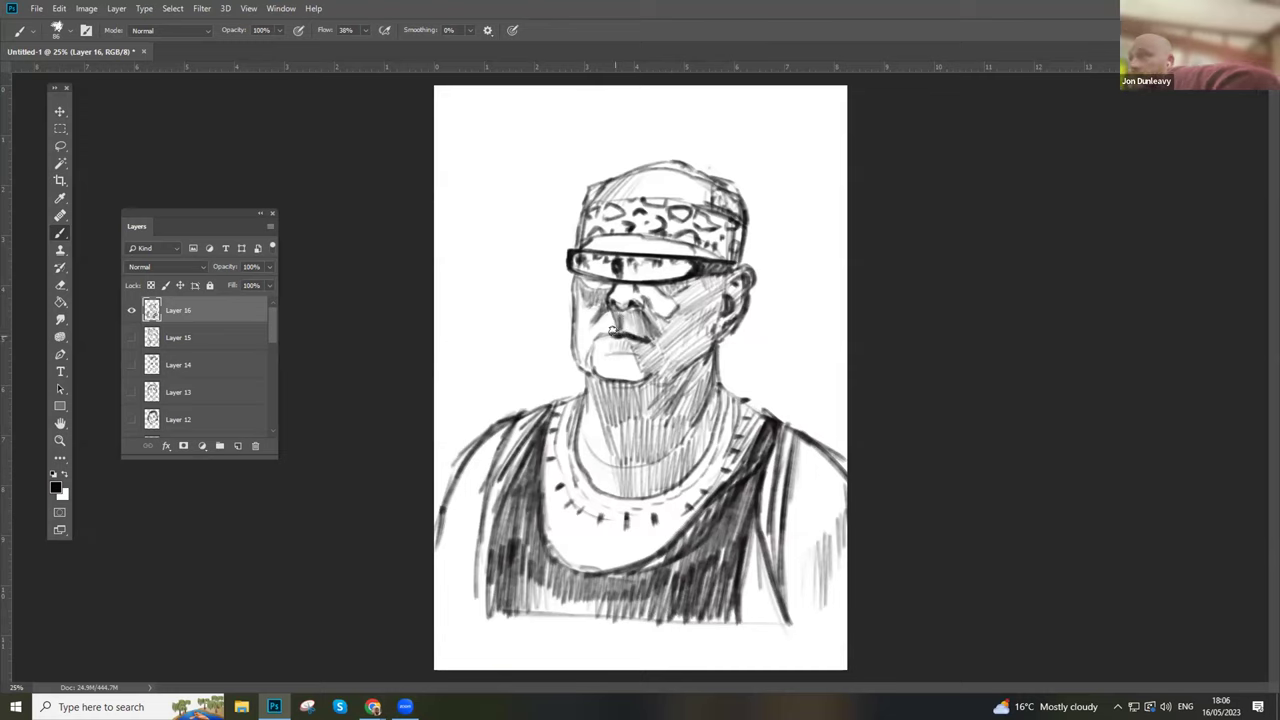
left_click_drag(592, 338, 604, 328)
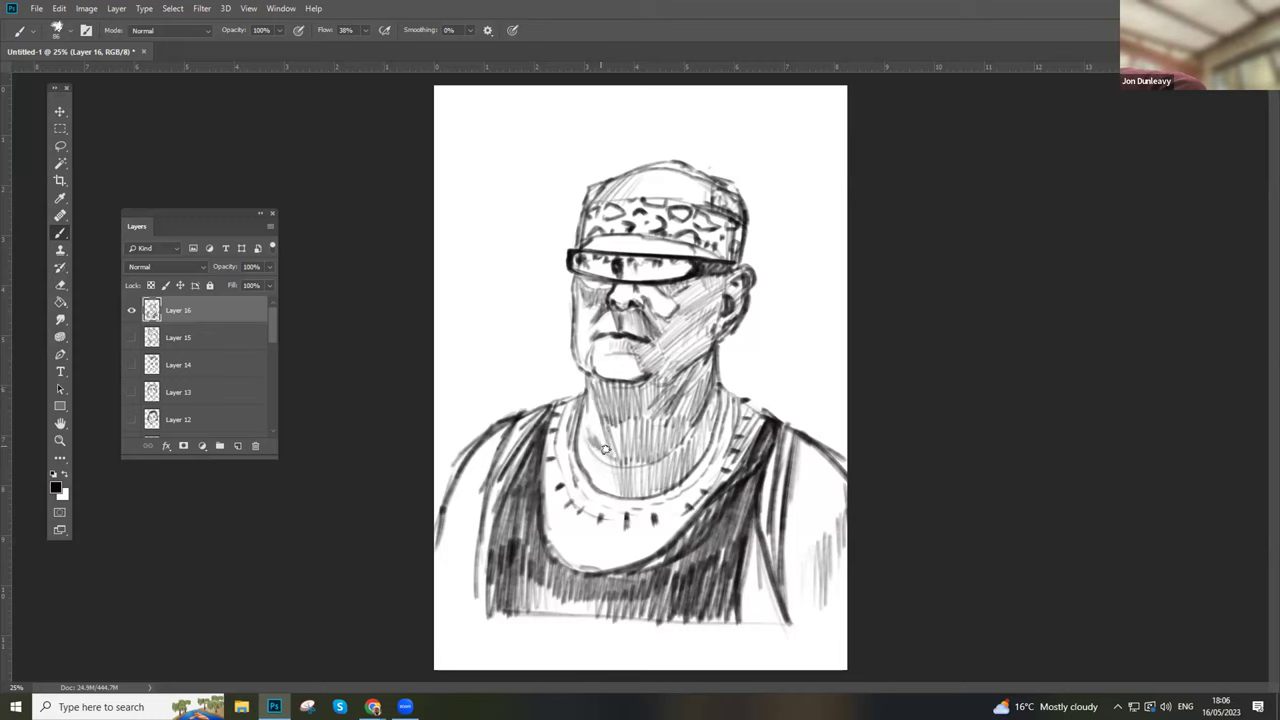
mouse_move(616, 487)
left_mouse_down()
mouse_move(644, 498)
mouse_move(666, 539)
left_mouse_up()
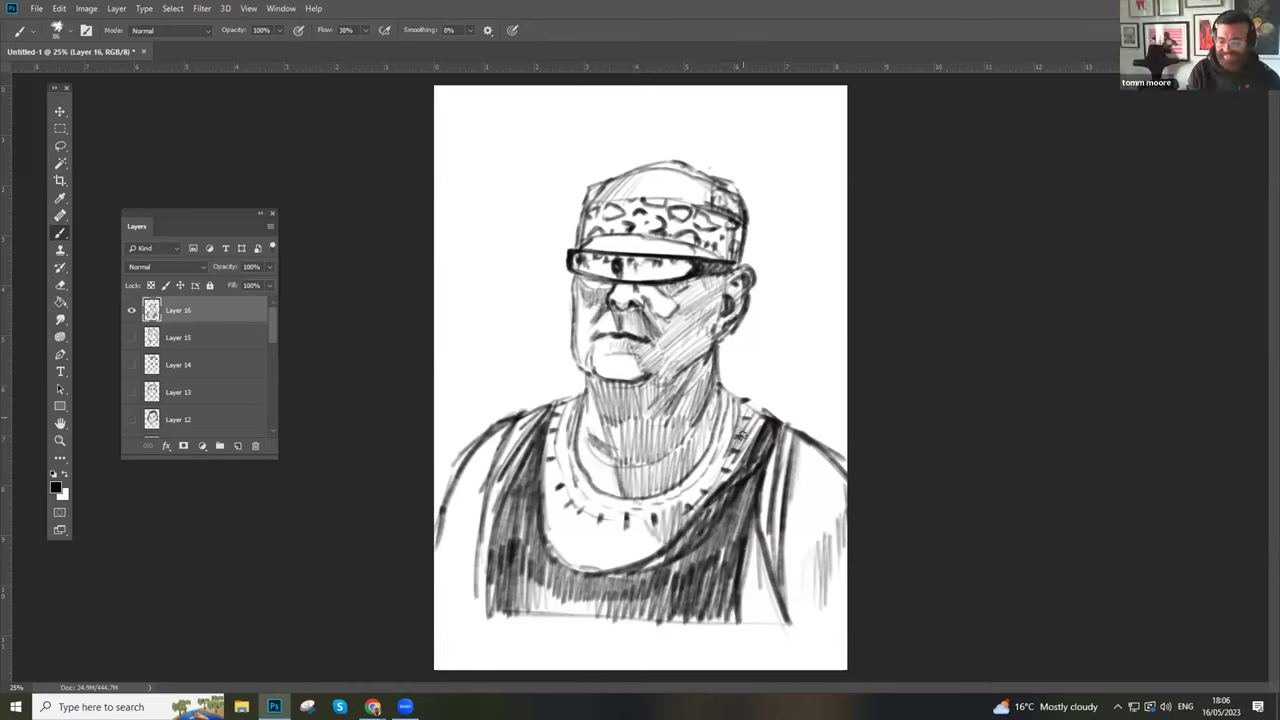
mouse_move(744, 408)
left_mouse_down()
mouse_move(781, 416)
mouse_move(839, 460)
left_mouse_up()
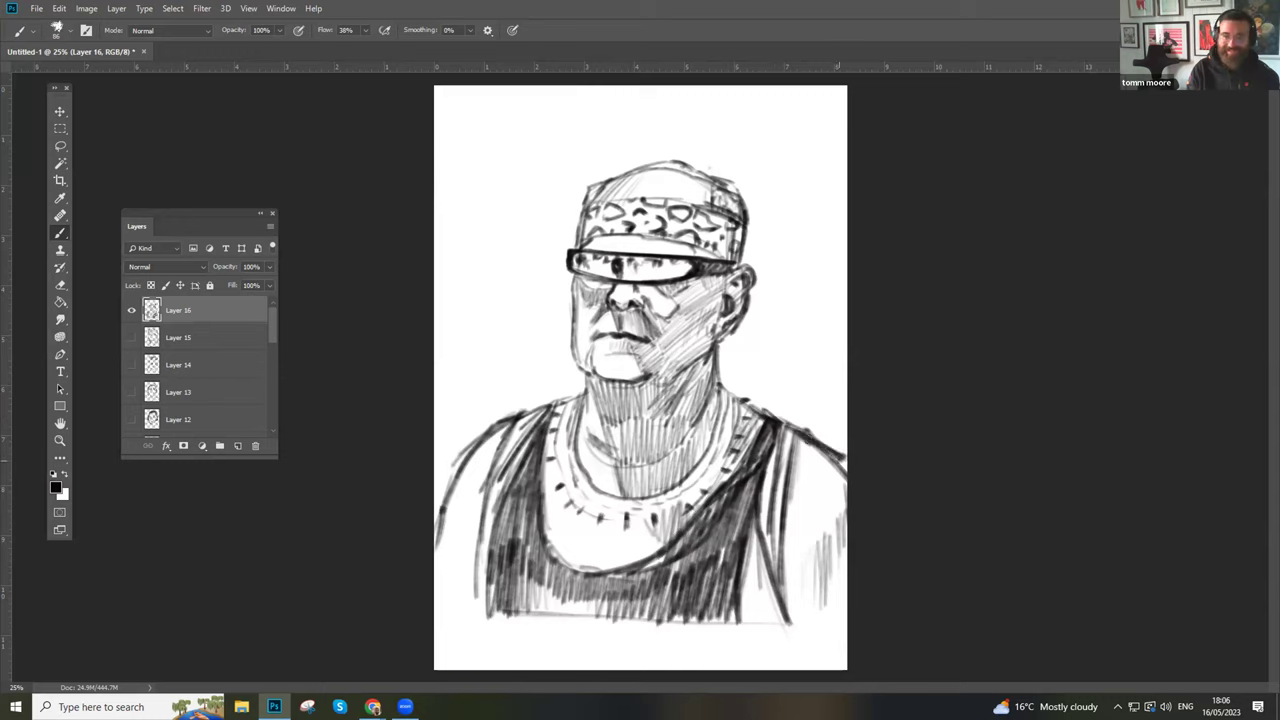
left_click_drag(774, 597, 782, 474)
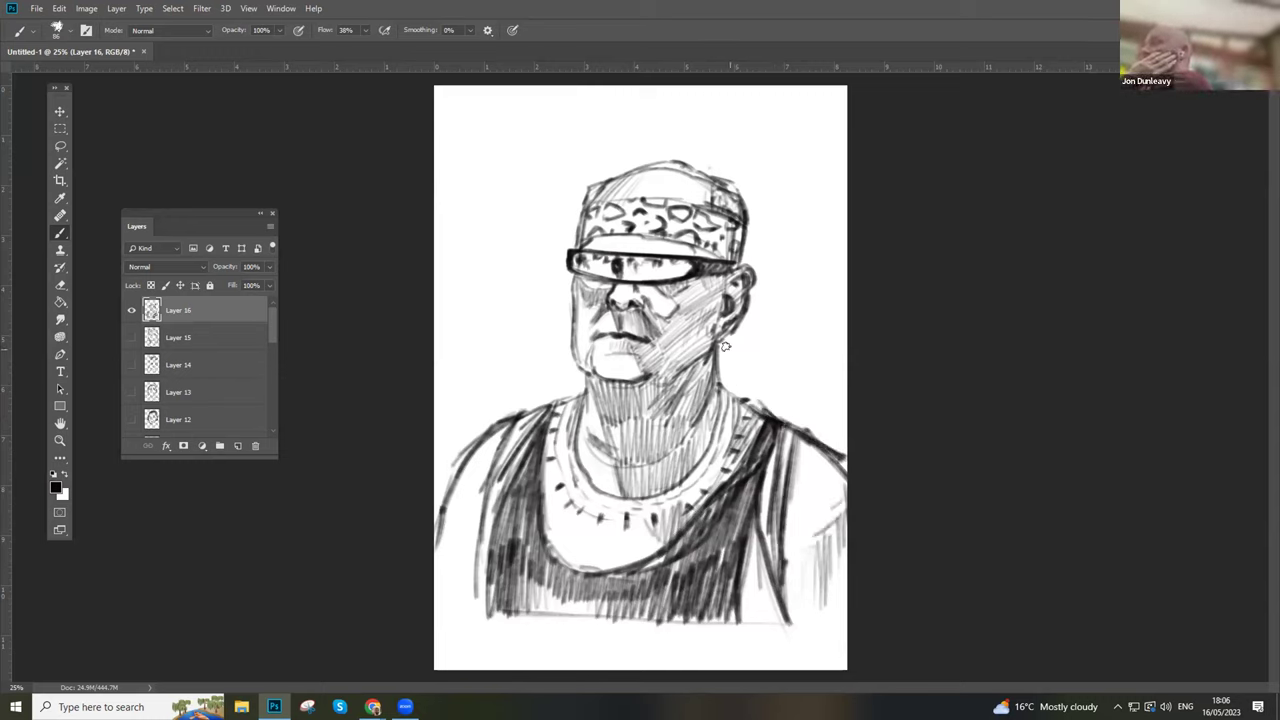
- Reinforce the contours of the cap and shade the visor lens and the neck down to the collar
mouse_move(724, 331)
left_mouse_down()
mouse_move(719, 379)
mouse_move(782, 427)
left_mouse_up()
mouse_move(710, 245)
left_mouse_down()
mouse_move(736, 260)
mouse_move(730, 210)
left_mouse_up()
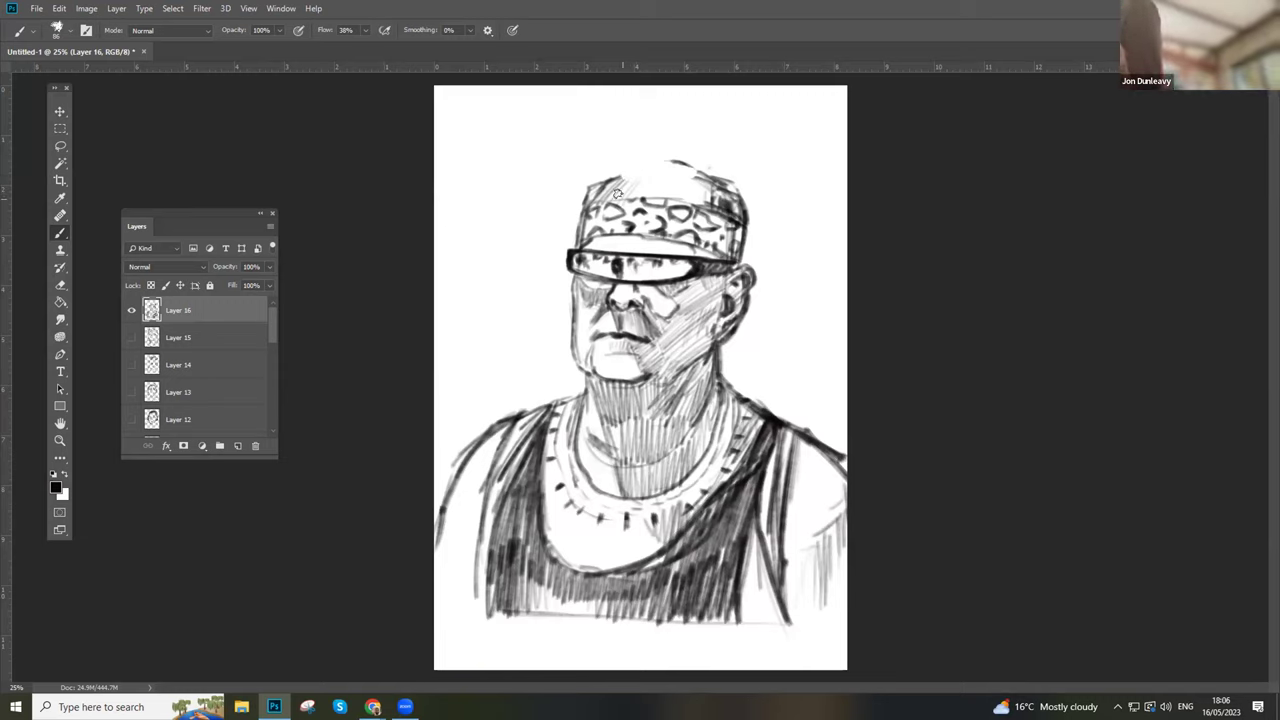
mouse_move(609, 181)
left_mouse_down()
mouse_move(654, 163)
mouse_move(730, 184)
left_mouse_up()
left_click_drag(594, 186, 572, 234)
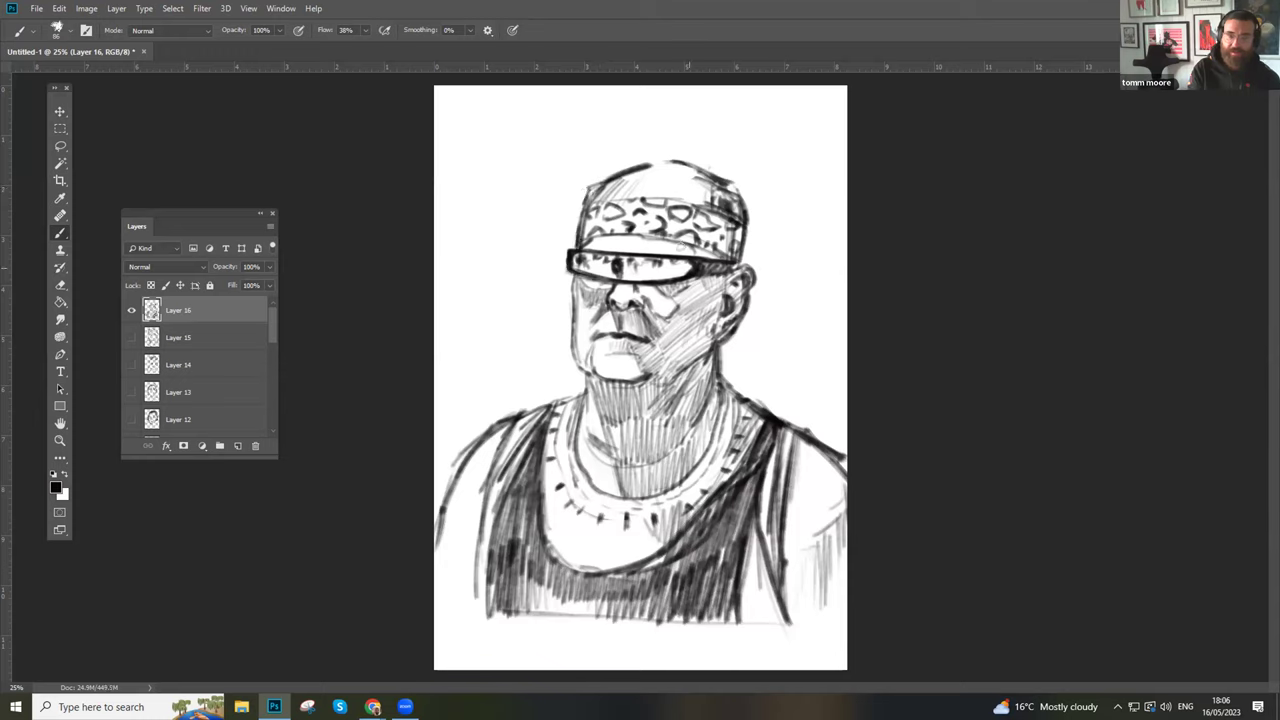
left_click_drag(638, 260, 678, 266)
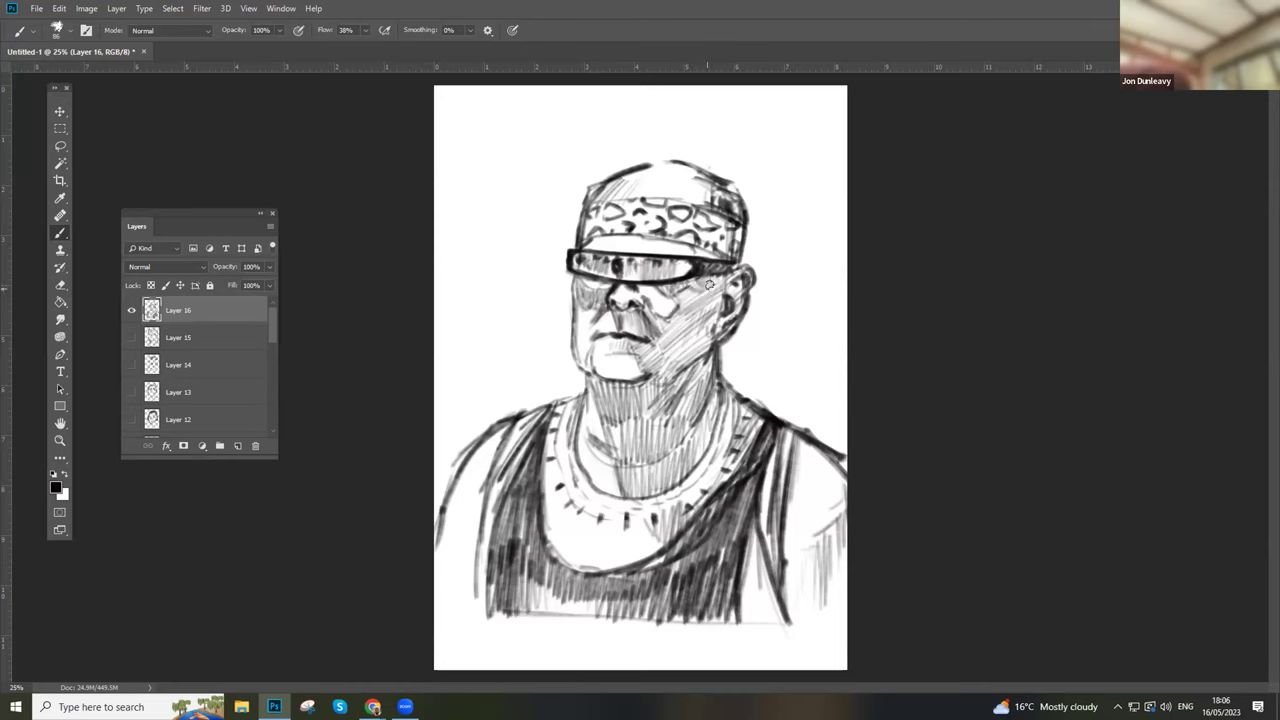
mouse_move(710, 340)
left_mouse_down()
mouse_move(645, 420)
mouse_move(612, 420)
mouse_move(644, 421)
mouse_move(596, 406)
mouse_move(645, 426)
mouse_move(626, 468)
mouse_move(630, 510)
mouse_move(716, 467)
mouse_move(724, 394)
mouse_move(668, 490)
mouse_move(572, 454)
mouse_move(578, 420)
left_mouse_up()
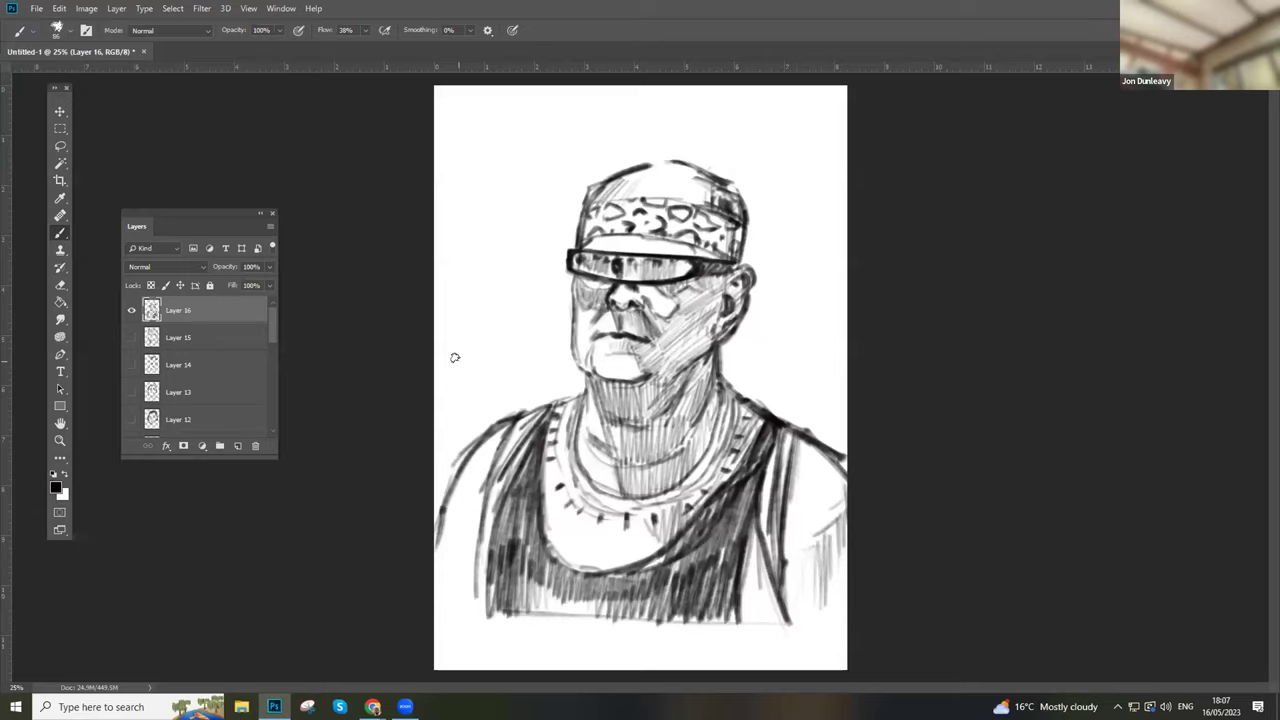
- Hide Layer 16 and add a new layer above it for the next portrait
left_click(130, 310)
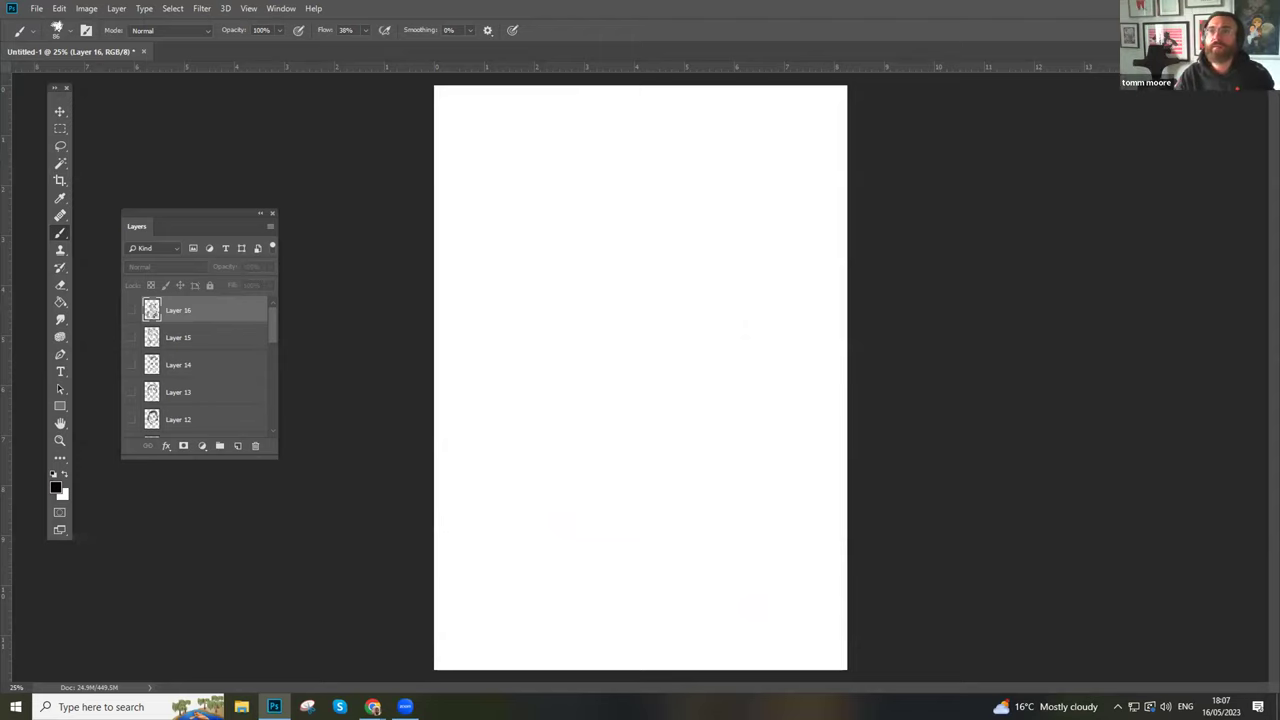
key("alt+Tab")
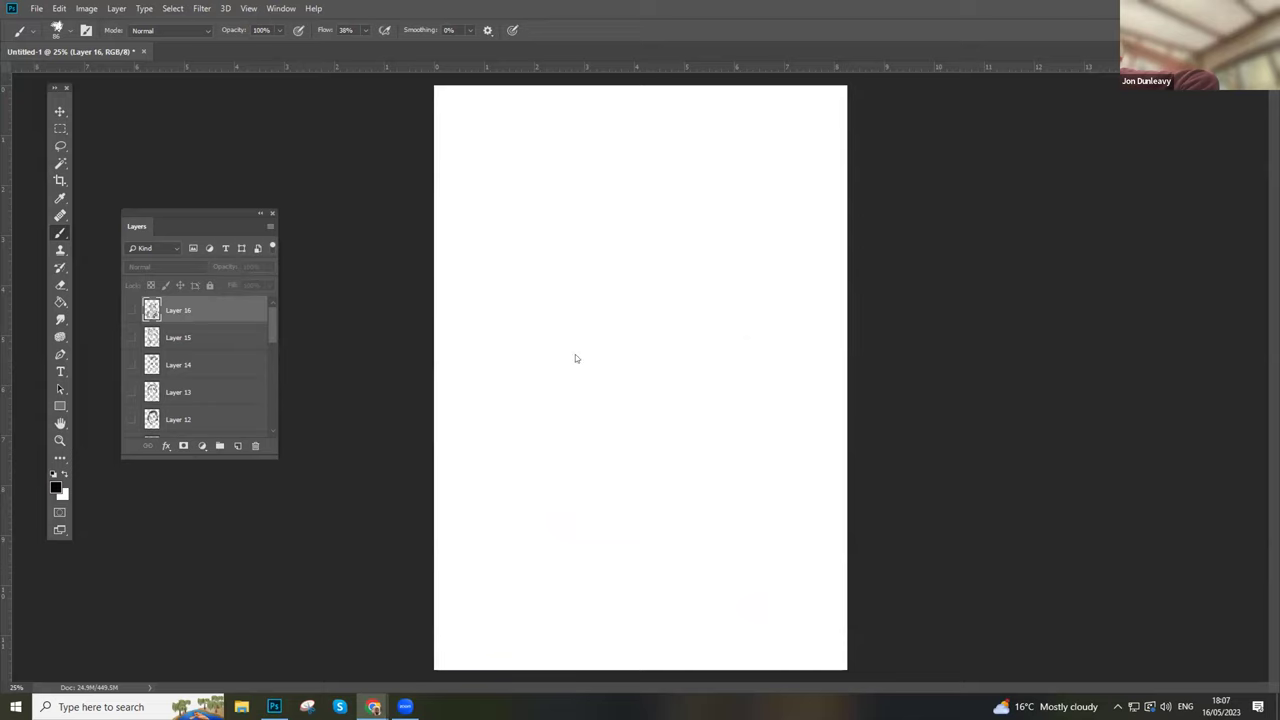
left_click(235, 446)
left_click(238, 446)
- Block in a new head with a tall mass of hair, a wide jaw and round glasses
mouse_move(572, 289)
left_mouse_down()
mouse_move(517, 243)
mouse_move(549, 163)
mouse_move(623, 131)
mouse_move(654, 145)
mouse_move(689, 125)
mouse_move(783, 206)
mouse_move(786, 291)
mouse_move(743, 329)
mouse_move(722, 283)
mouse_move(689, 263)
mouse_move(583, 263)
mouse_move(562, 319)
mouse_move(563, 386)
left_mouse_up()
mouse_move(555, 443)
left_mouse_down()
mouse_move(689, 517)
mouse_move(740, 482)
left_mouse_up()
mouse_move(743, 354)
left_mouse_down()
mouse_move(748, 420)
mouse_move(700, 514)
mouse_move(738, 312)
left_mouse_up()
mouse_move(649, 324)
left_mouse_down()
mouse_move(690, 337)
mouse_move(700, 316)
left_mouse_up()
mouse_move(618, 348)
left_mouse_down()
mouse_move(586, 334)
mouse_move(644, 336)
mouse_move(598, 358)
left_mouse_up()
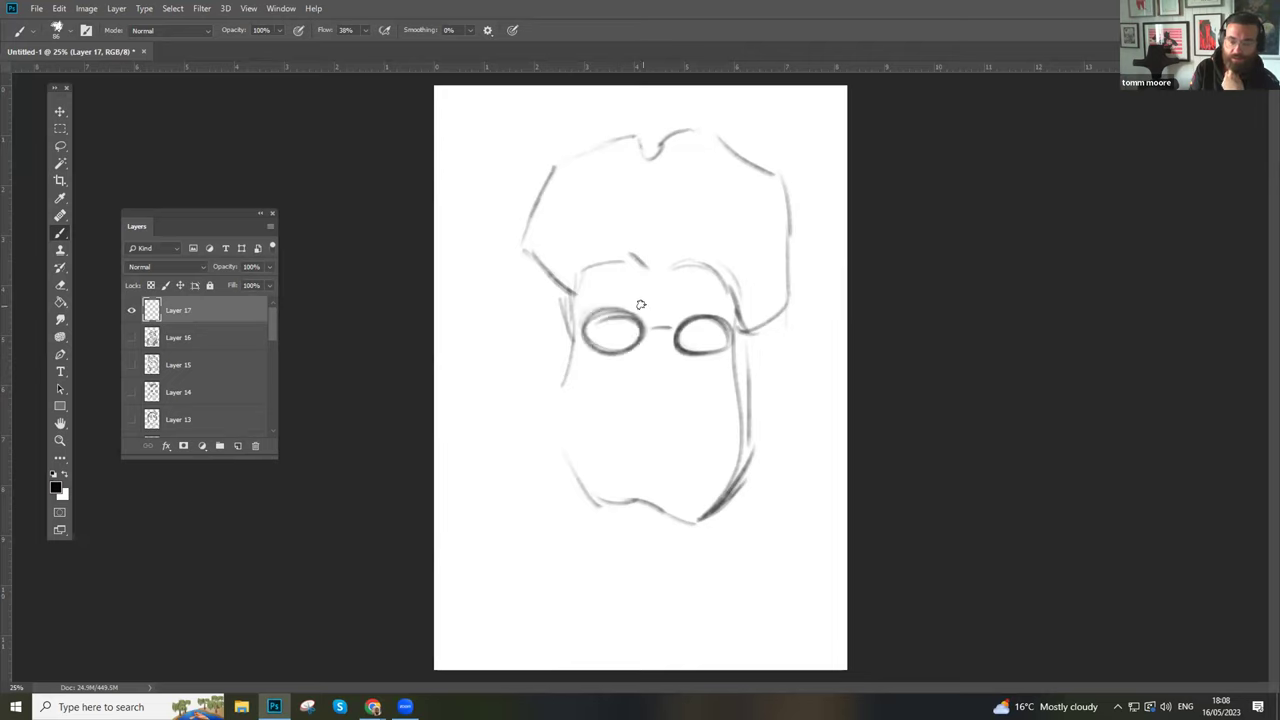
- Draw frowning eyebrows and narrowed eyes behind the glasses, and add curls along the left side of the hairline
left_click_drag(625, 299, 702, 301)
mouse_move(662, 264)
left_mouse_down()
mouse_move(642, 236)
mouse_move(594, 229)
mouse_move(623, 245)
left_mouse_up()
mouse_move(546, 258)
left_mouse_down()
mouse_move(528, 297)
mouse_move(544, 275)
mouse_move(530, 303)
mouse_move(567, 289)
left_mouse_up()
mouse_move(540, 275)
left_mouse_down()
mouse_move(570, 294)
mouse_move(548, 318)
mouse_move(566, 330)
mouse_move(560, 348)
mouse_move(638, 318)
mouse_move(712, 328)
mouse_move(669, 321)
mouse_move(638, 360)
mouse_move(647, 369)
left_mouse_up()
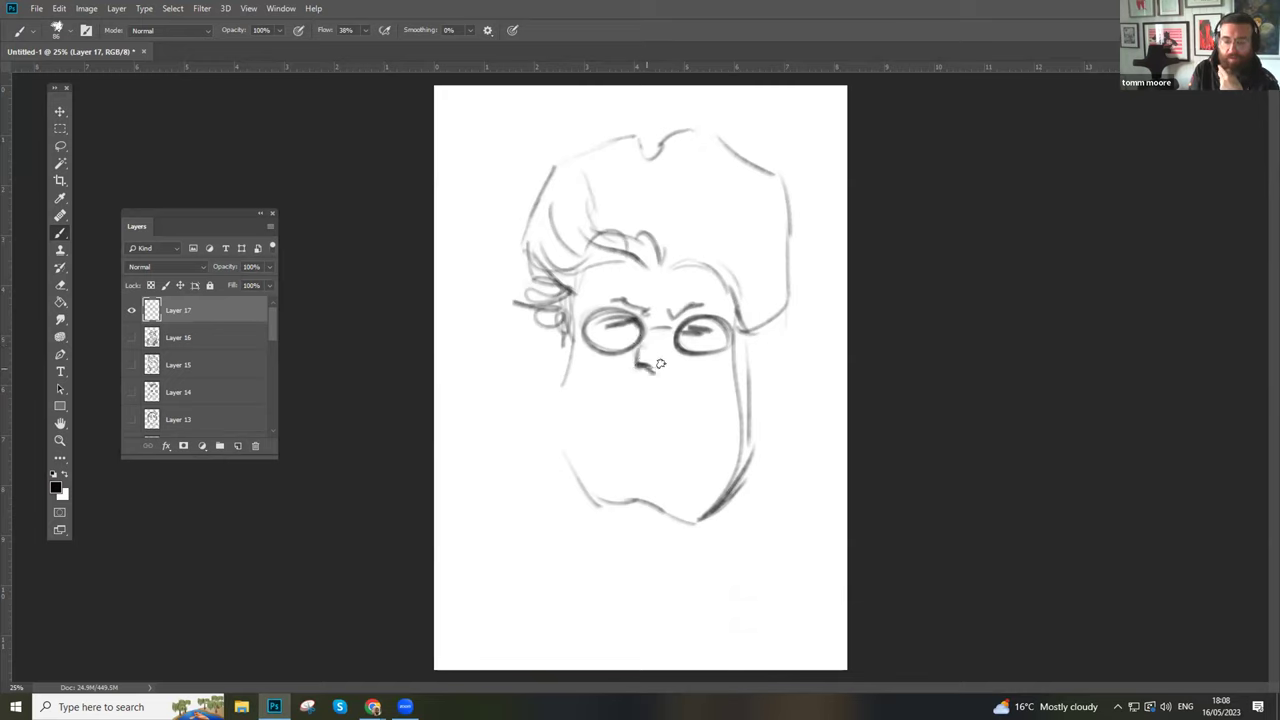
- Draw the nostrils and sides of the nose and sketch parted lips with visible teeth below
left_click_drag(681, 361, 689, 368)
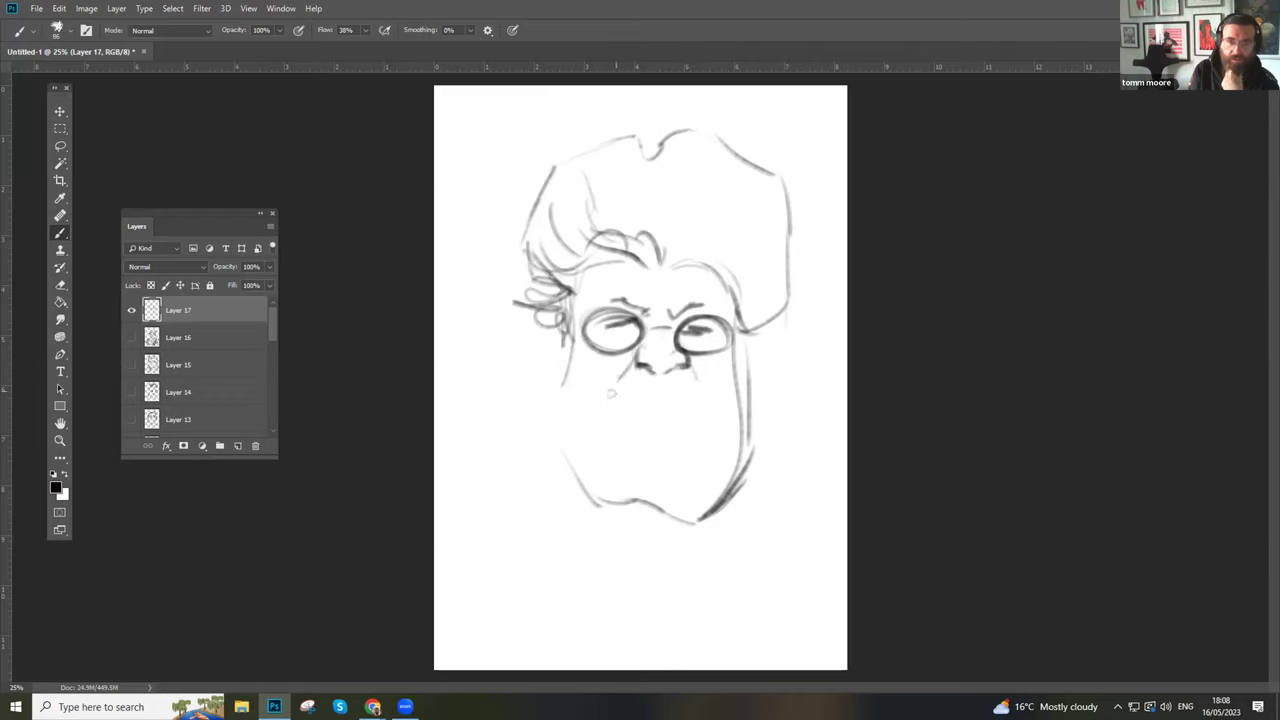
left_click_drag(623, 399, 690, 396)
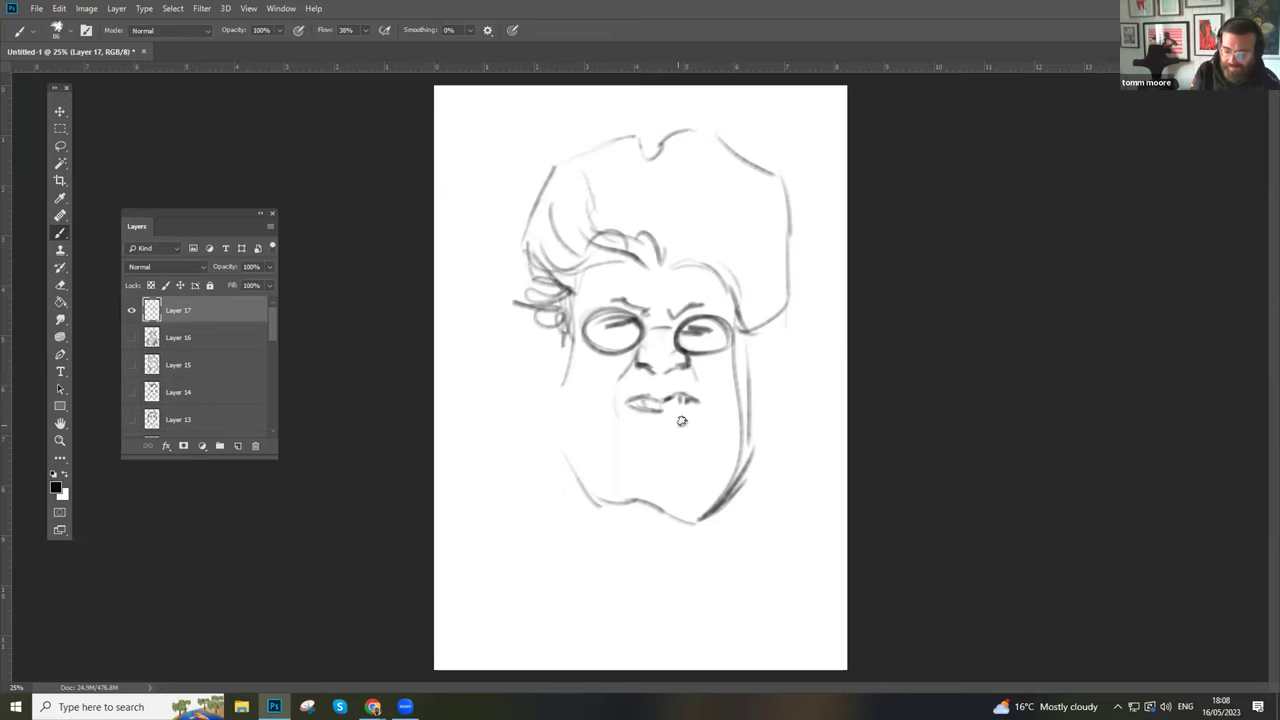
mouse_move(670, 420)
left_mouse_down()
mouse_move(636, 424)
mouse_move(687, 413)
left_mouse_up()
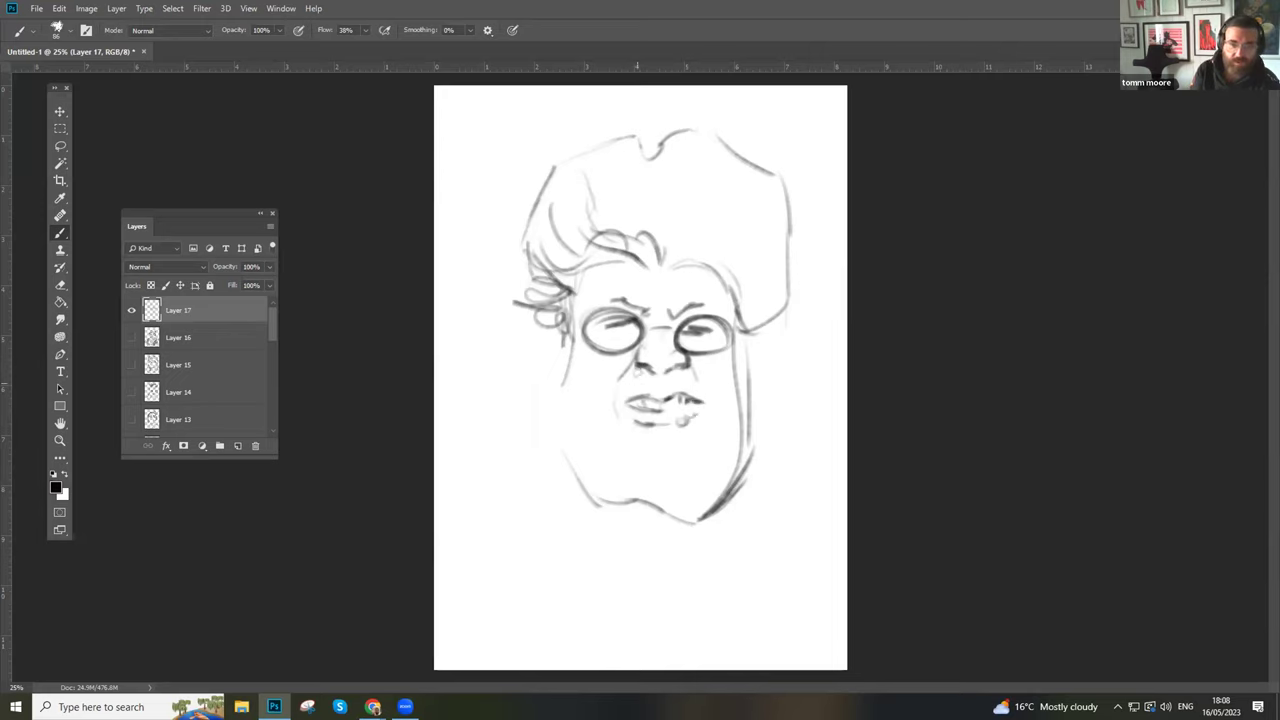
left_click_drag(638, 362, 655, 383)
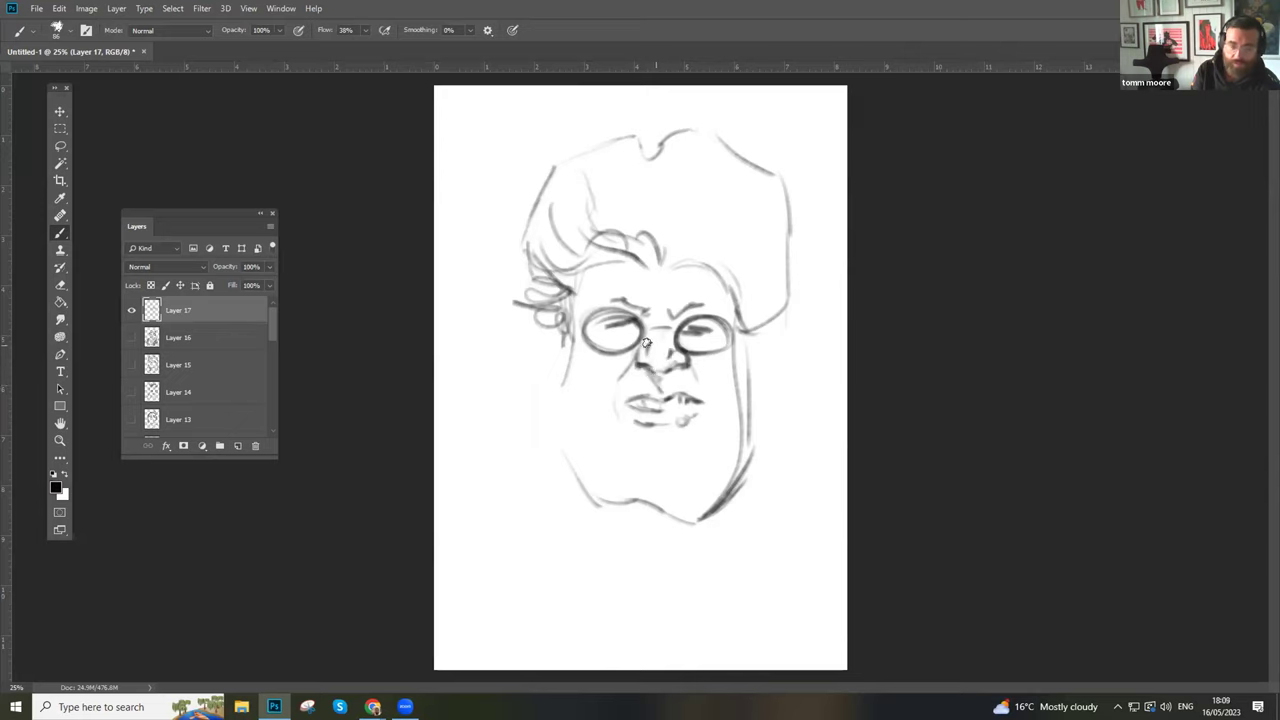
- Firm up the left cheek and jawline, and add a curved chin crease beneath the lower lip
mouse_move(632, 317)
left_mouse_down()
mouse_move(592, 310)
mouse_move(614, 299)
mouse_move(563, 330)
mouse_move(556, 362)
mouse_move(570, 368)
mouse_move(554, 430)
mouse_move(622, 514)
mouse_move(720, 502)
mouse_move(630, 508)
left_mouse_up()
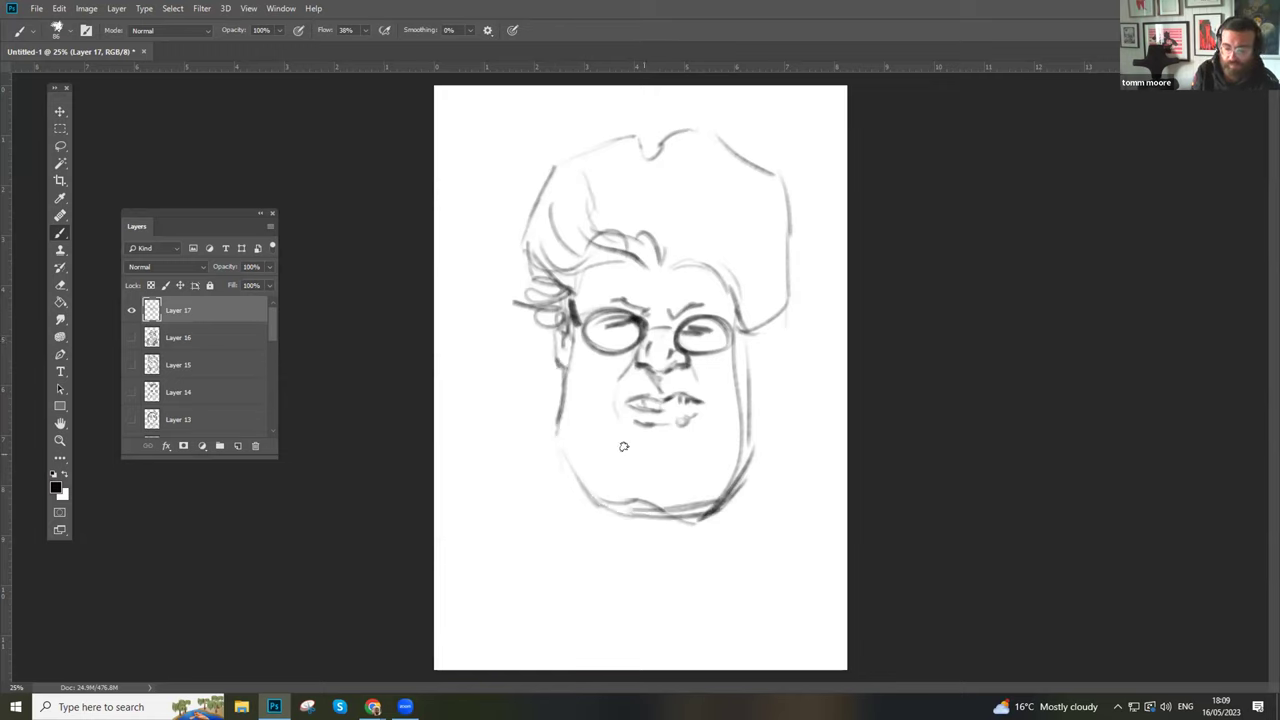
mouse_move(698, 442)
left_mouse_down()
mouse_move(672, 462)
mouse_move(616, 443)
mouse_move(698, 447)
mouse_move(707, 434)
left_mouse_up()
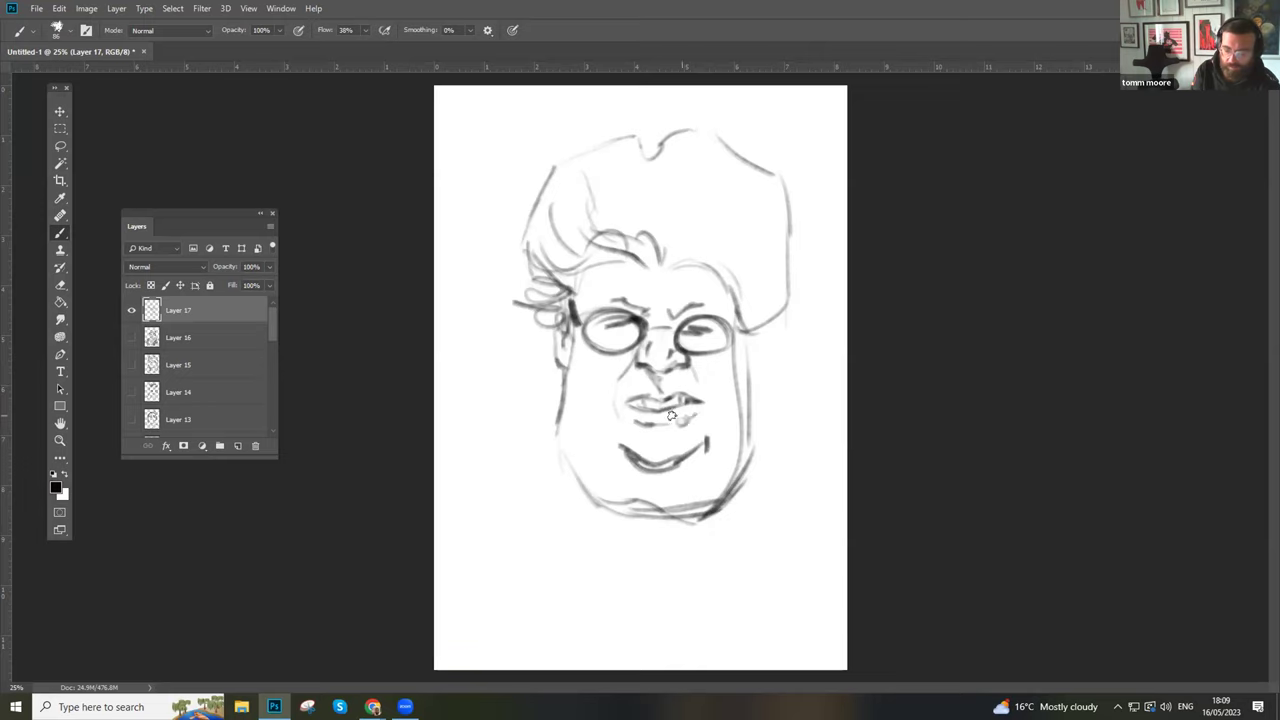
mouse_move(672, 415)
left_mouse_down()
mouse_move(658, 419)
mouse_move(690, 412)
left_mouse_up()
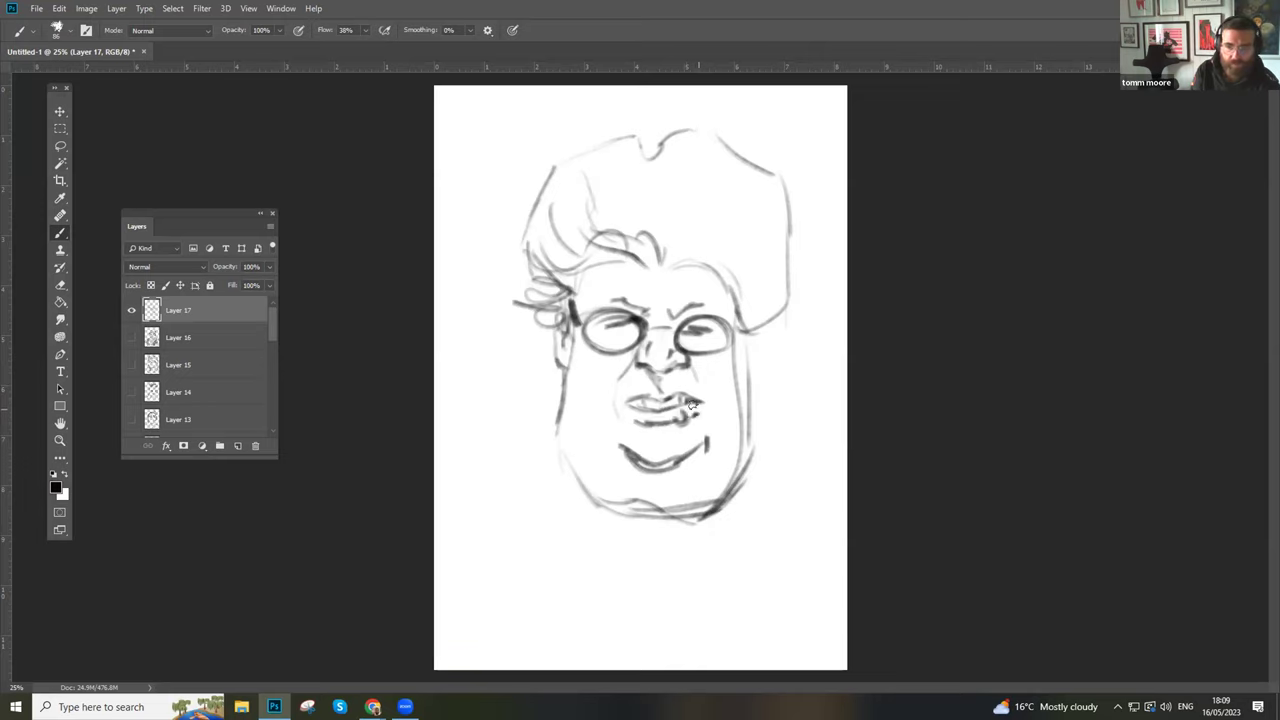
- Fill the hair with radiating strands and curly edges, and sketch the neck, collar and both shoulder lines
mouse_move(682, 362)
left_mouse_down()
mouse_move(680, 380)
mouse_move(668, 378)
mouse_move(689, 385)
mouse_move(744, 356)
mouse_move(742, 380)
mouse_move(748, 322)
mouse_move(775, 318)
mouse_move(743, 309)
mouse_move(768, 282)
mouse_move(756, 290)
mouse_move(712, 219)
mouse_move(690, 222)
mouse_move(660, 150)
mouse_move(635, 166)
mouse_move(640, 128)
mouse_move(614, 104)
mouse_move(511, 191)
mouse_move(510, 252)
mouse_move(512, 222)
mouse_move(564, 256)
mouse_move(508, 300)
mouse_move(548, 316)
left_mouse_up()
mouse_move(714, 196)
left_mouse_down()
mouse_move(701, 145)
mouse_move(700, 103)
mouse_move(711, 105)
mouse_move(688, 97)
mouse_move(688, 117)
mouse_move(643, 136)
mouse_move(624, 124)
mouse_move(597, 148)
mouse_move(602, 178)
mouse_move(645, 232)
mouse_move(601, 160)
mouse_move(634, 219)
mouse_move(611, 129)
mouse_move(586, 178)
mouse_move(607, 210)
mouse_move(574, 197)
mouse_move(572, 210)
mouse_move(742, 201)
mouse_move(763, 178)
mouse_move(776, 191)
mouse_move(776, 220)
mouse_move(742, 213)
mouse_move(783, 229)
mouse_move(766, 275)
mouse_move(789, 245)
mouse_move(773, 316)
mouse_move(780, 290)
mouse_move(765, 295)
mouse_move(774, 320)
mouse_move(778, 262)
mouse_move(742, 464)
mouse_move(744, 433)
mouse_move(739, 464)
mouse_move(698, 510)
left_mouse_up()
mouse_move(562, 352)
left_mouse_down()
mouse_move(541, 384)
mouse_move(550, 424)
mouse_move(536, 454)
mouse_move(550, 558)
mouse_move(612, 592)
left_mouse_up()
left_click_drag(743, 477, 740, 575)
mouse_move(750, 500)
left_mouse_down()
mouse_move(750, 466)
mouse_move(818, 493)
left_mouse_up()
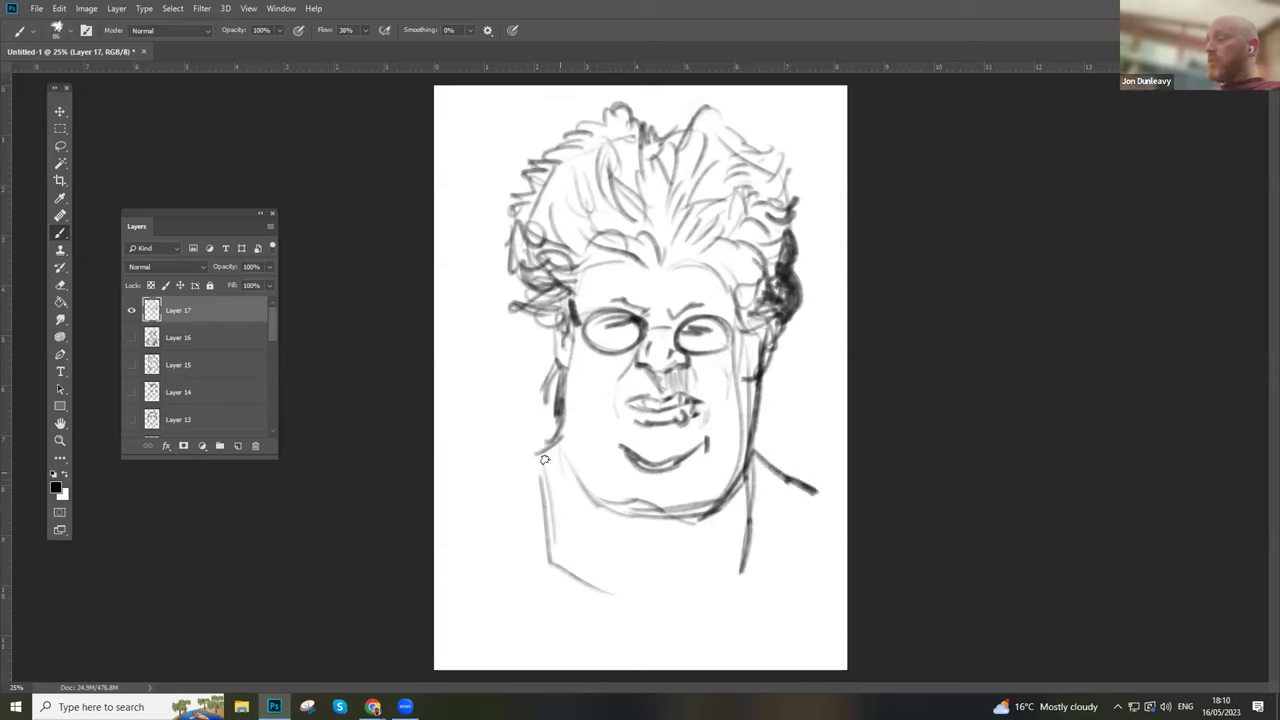
left_click_drag(552, 440, 457, 467)
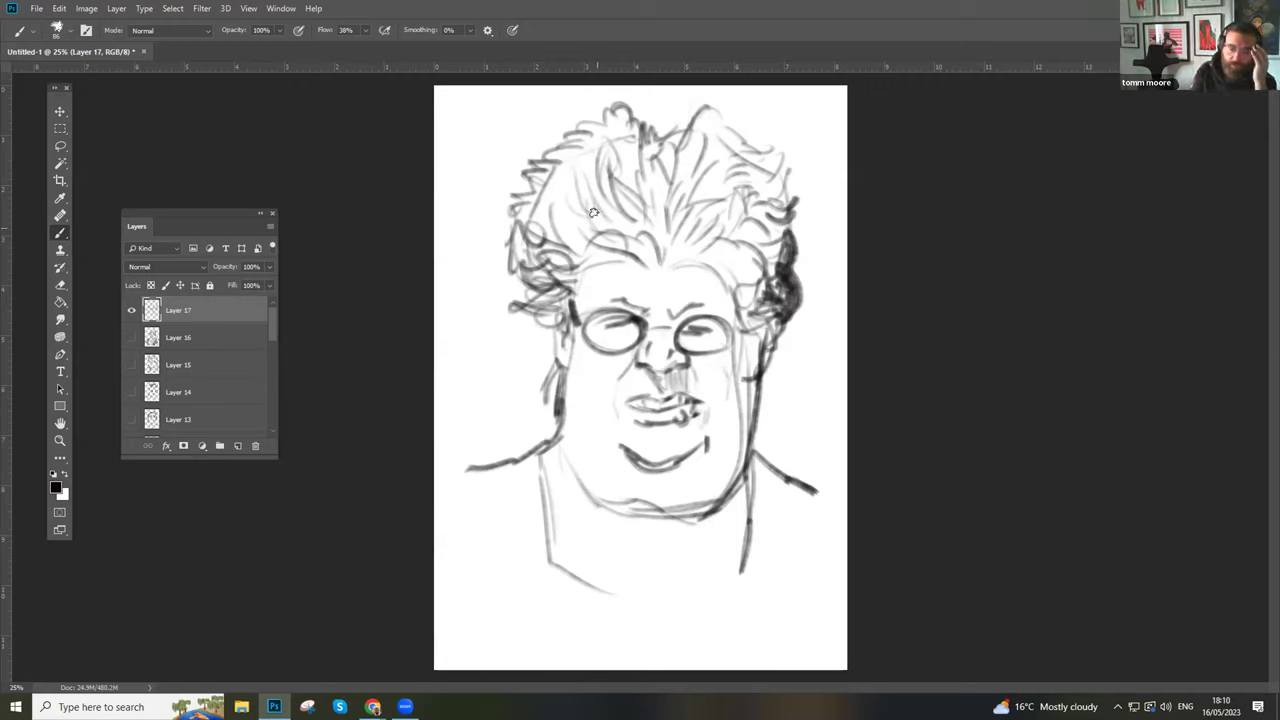
- Darken the hair on the left side and along the hairline, and add strands at the crown and right side
mouse_move(593, 191)
left_mouse_down()
mouse_move(576, 159)
mouse_move(564, 202)
mouse_move(590, 203)
mouse_move(555, 189)
mouse_move(607, 212)
mouse_move(582, 218)
mouse_move(561, 161)
mouse_move(561, 201)
mouse_move(541, 208)
mouse_move(575, 215)
mouse_move(542, 187)
mouse_move(530, 212)
mouse_move(575, 233)
mouse_move(602, 222)
mouse_move(587, 235)
mouse_move(682, 230)
mouse_move(618, 229)
mouse_move(595, 203)
mouse_move(645, 221)
mouse_move(628, 211)
mouse_move(623, 243)
mouse_move(635, 236)
mouse_move(585, 208)
mouse_move(640, 181)
mouse_move(614, 164)
left_mouse_up()
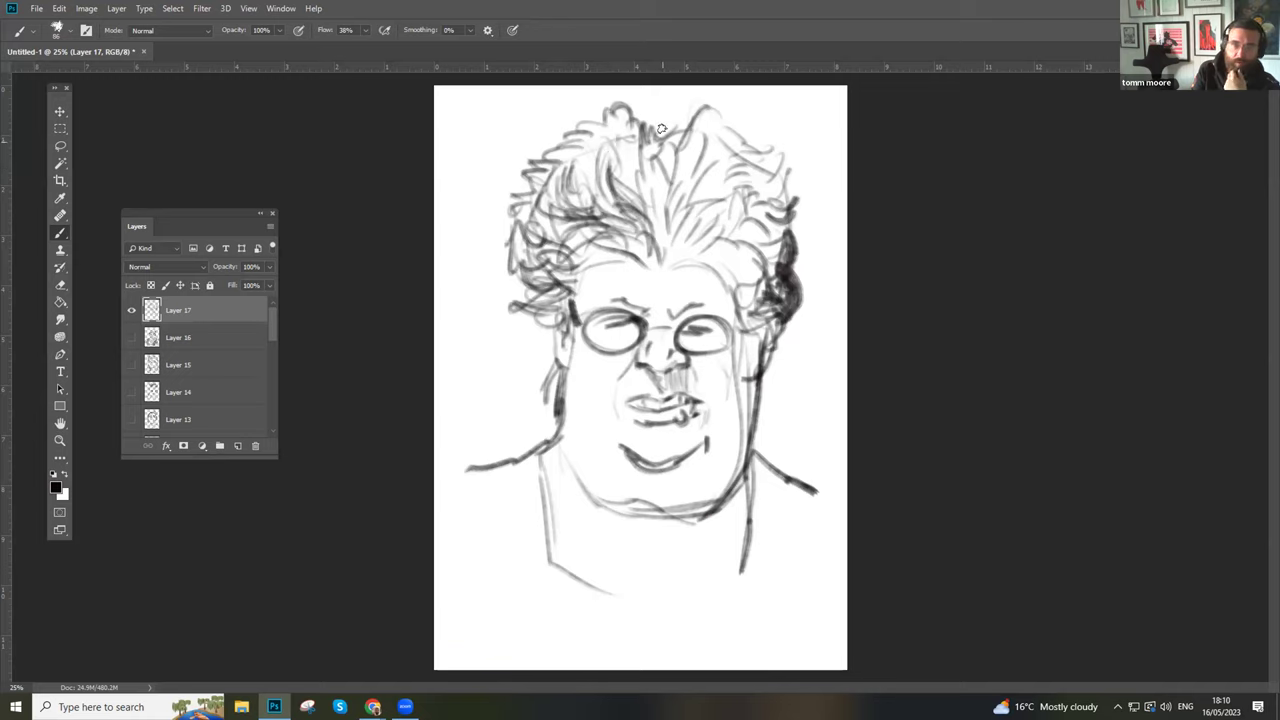
mouse_move(680, 107)
left_mouse_down()
mouse_move(692, 105)
mouse_move(689, 134)
left_mouse_up()
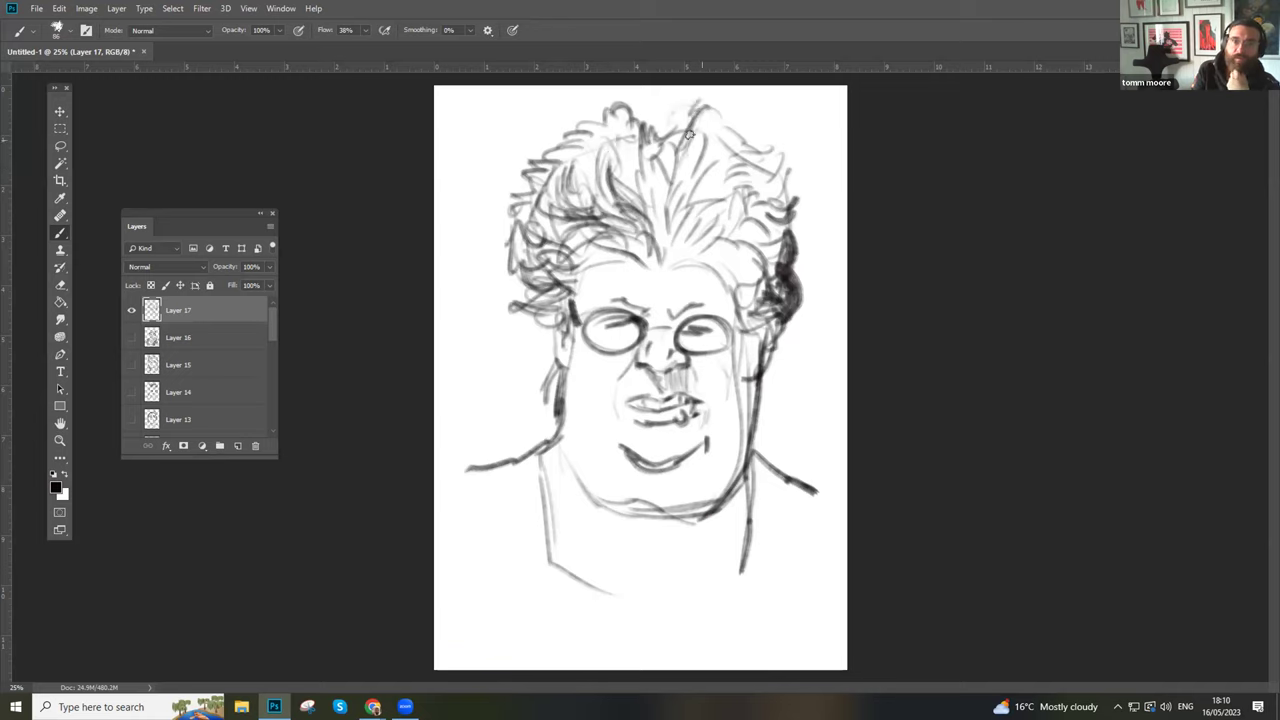
mouse_move(660, 178)
left_mouse_down()
mouse_move(658, 222)
mouse_move(676, 209)
mouse_move(673, 244)
mouse_move(693, 246)
mouse_move(618, 264)
mouse_move(585, 254)
mouse_move(629, 242)
mouse_move(590, 256)
mouse_move(613, 249)
mouse_move(583, 236)
mouse_move(606, 221)
mouse_move(564, 239)
mouse_move(583, 224)
mouse_move(532, 214)
left_mouse_up()
left_click_drag(702, 241, 741, 267)
- Add frown lines, darken both lenses, and strengthen the upper lip and the fold from nose to chin
mouse_move(653, 262)
left_mouse_down()
mouse_move(615, 289)
mouse_move(638, 308)
mouse_move(618, 283)
mouse_move(635, 266)
mouse_move(572, 268)
mouse_move(574, 292)
mouse_move(558, 288)
mouse_move(560, 266)
mouse_move(517, 265)
mouse_move(541, 309)
mouse_move(522, 317)
mouse_move(574, 298)
mouse_move(589, 272)
mouse_move(573, 315)
mouse_move(579, 288)
mouse_move(571, 308)
mouse_move(639, 288)
mouse_move(584, 320)
mouse_move(587, 336)
mouse_move(596, 311)
mouse_move(598, 338)
mouse_move(607, 319)
mouse_move(616, 338)
mouse_move(626, 316)
mouse_move(629, 332)
mouse_move(643, 316)
mouse_move(621, 326)
mouse_move(634, 336)
mouse_move(598, 338)
mouse_move(634, 333)
left_mouse_up()
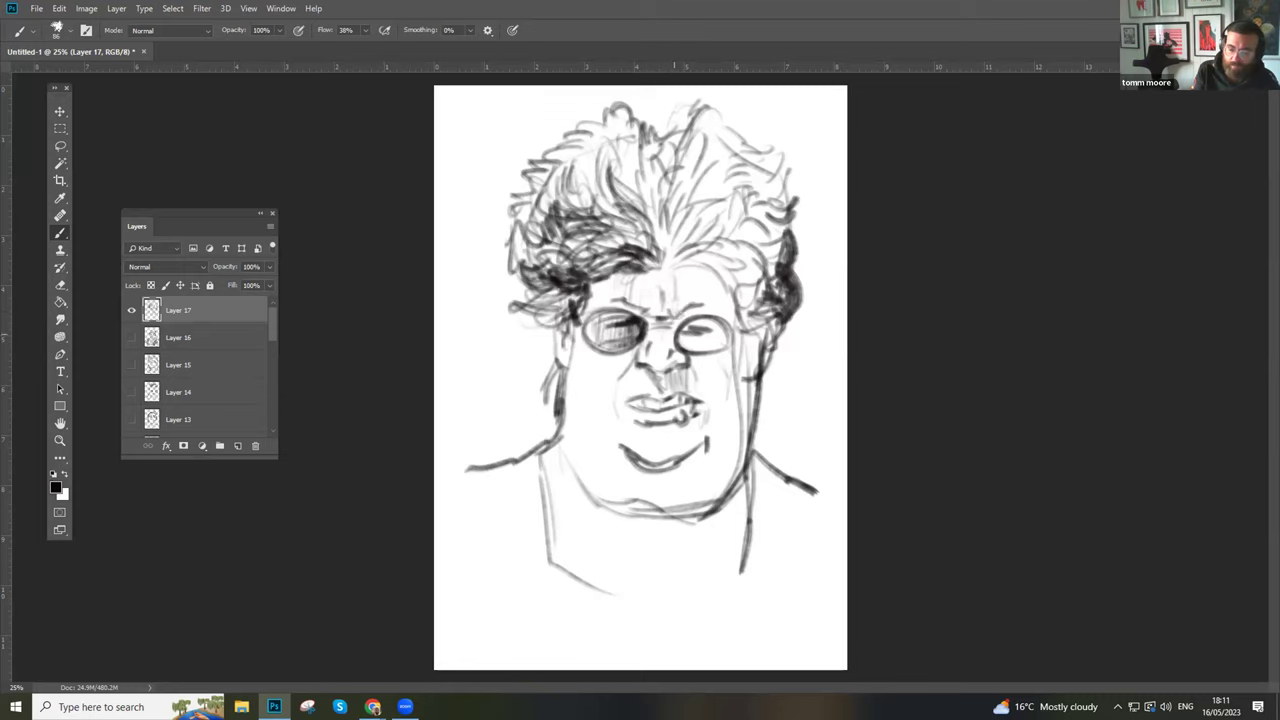
mouse_move(700, 316)
left_mouse_down()
mouse_move(712, 328)
mouse_move(706, 318)
left_mouse_up()
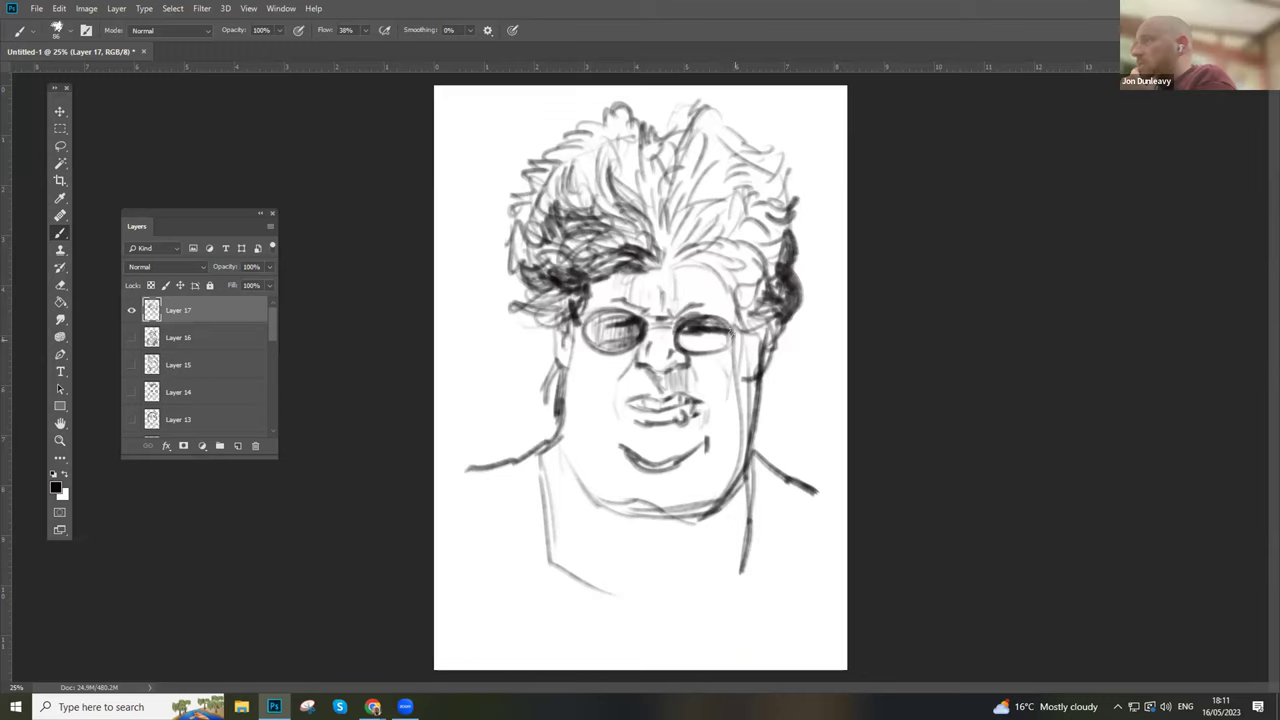
mouse_move(718, 342)
left_mouse_down()
mouse_move(670, 345)
mouse_move(694, 350)
mouse_move(698, 392)
mouse_move(640, 394)
mouse_move(656, 403)
left_mouse_up()
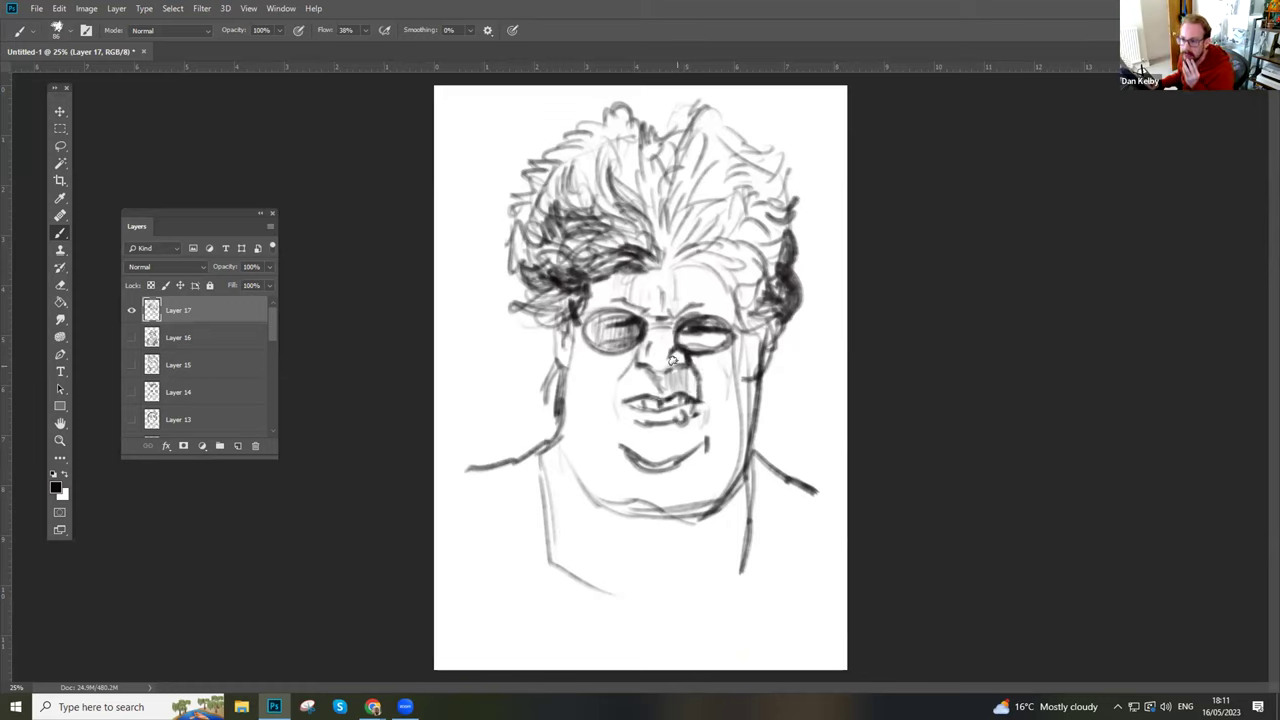
left_click_drag(628, 350, 610, 444)
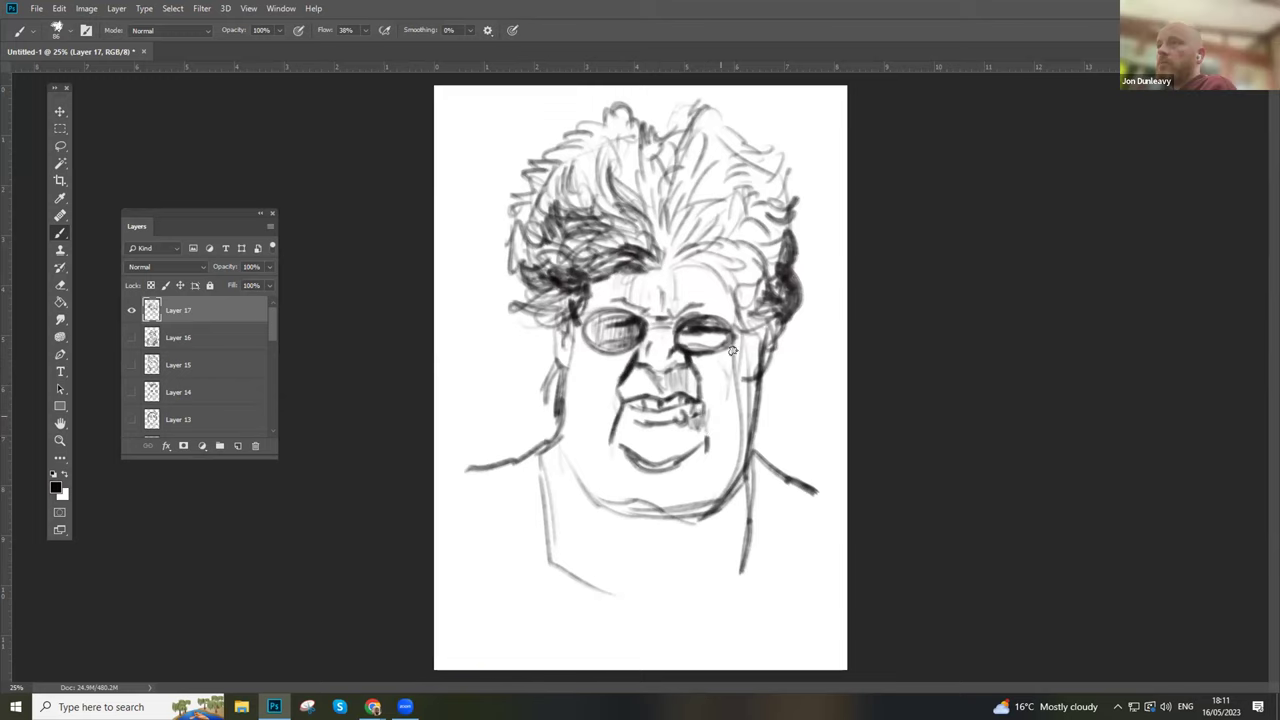
- Shade the right cheek, temple and chin, and thicken the curly hair outline and the jawline
left_click_drag(724, 414, 732, 440)
mouse_move(734, 382)
left_mouse_down()
mouse_move(740, 424)
mouse_move(740, 340)
mouse_move(712, 303)
mouse_move(703, 255)
mouse_move(717, 311)
left_mouse_up()
mouse_move(690, 253)
left_mouse_down()
mouse_move(698, 262)
mouse_move(680, 263)
mouse_move(696, 270)
mouse_move(680, 262)
mouse_move(705, 200)
mouse_move(732, 230)
mouse_move(740, 215)
mouse_move(700, 248)
mouse_move(740, 225)
mouse_move(775, 230)
mouse_move(765, 213)
left_mouse_up()
mouse_move(774, 200)
left_mouse_down()
mouse_move(757, 192)
mouse_move(766, 158)
mouse_move(740, 115)
mouse_move(788, 158)
mouse_move(800, 180)
mouse_move(790, 206)
left_mouse_up()
mouse_move(746, 124)
left_mouse_down()
mouse_move(698, 101)
mouse_move(668, 104)
mouse_move(659, 125)
mouse_move(635, 95)
mouse_move(575, 133)
mouse_move(660, 119)
mouse_move(565, 148)
mouse_move(519, 220)
mouse_move(522, 262)
mouse_move(575, 316)
mouse_move(555, 332)
mouse_move(555, 369)
mouse_move(612, 319)
mouse_move(810, 310)
mouse_move(771, 352)
mouse_move(551, 394)
mouse_move(555, 449)
mouse_move(581, 491)
mouse_move(570, 487)
mouse_move(638, 511)
left_mouse_up()
mouse_move(733, 492)
left_mouse_down()
mouse_move(715, 512)
mouse_move(662, 456)
mouse_move(684, 478)
mouse_move(698, 452)
left_mouse_up()
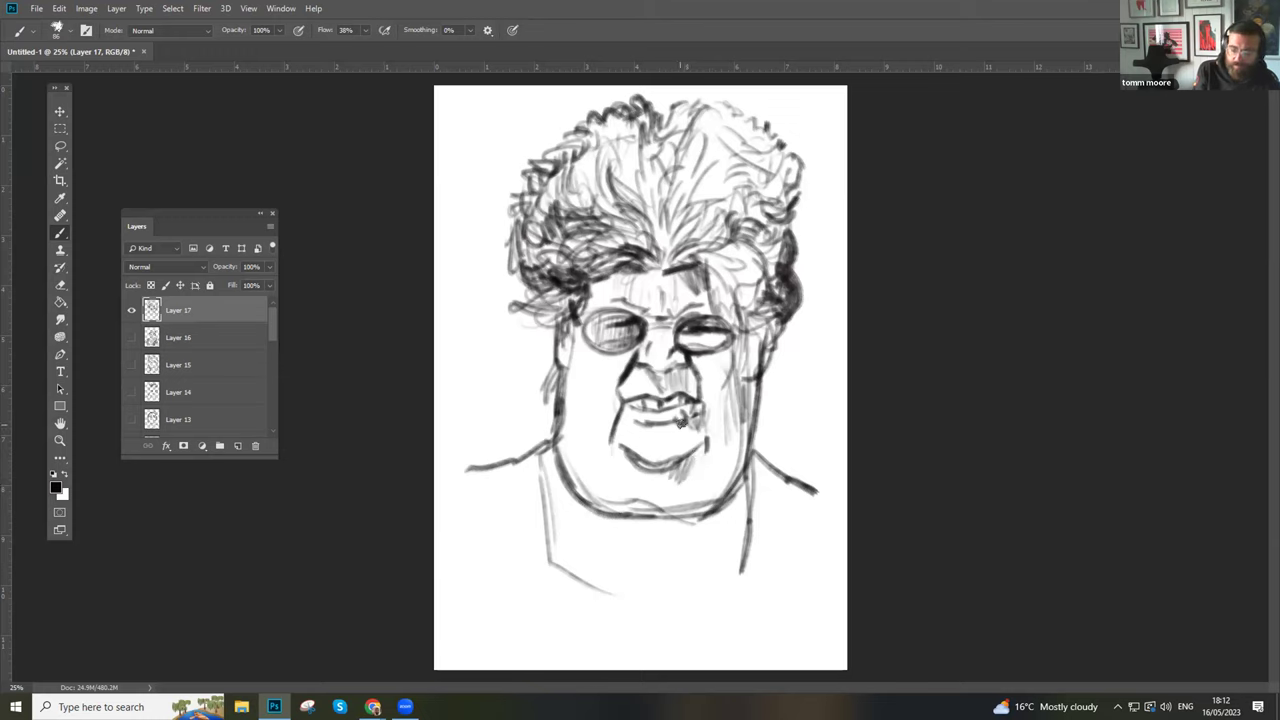
- Darken the lower lip and reinforce the left rim and bridge of the glasses
left_click_drag(672, 422, 617, 404)
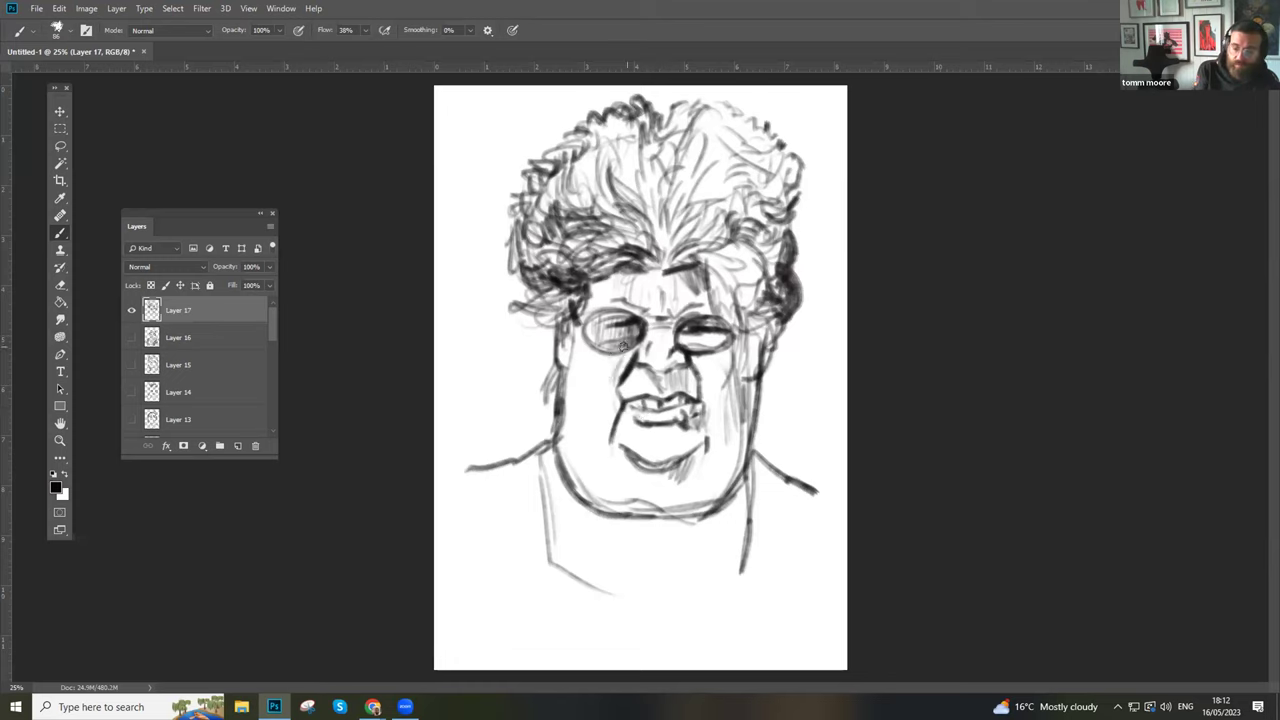
mouse_move(594, 347)
left_mouse_down()
mouse_move(632, 349)
mouse_move(612, 334)
mouse_move(632, 312)
mouse_move(586, 314)
mouse_move(578, 327)
left_mouse_up()
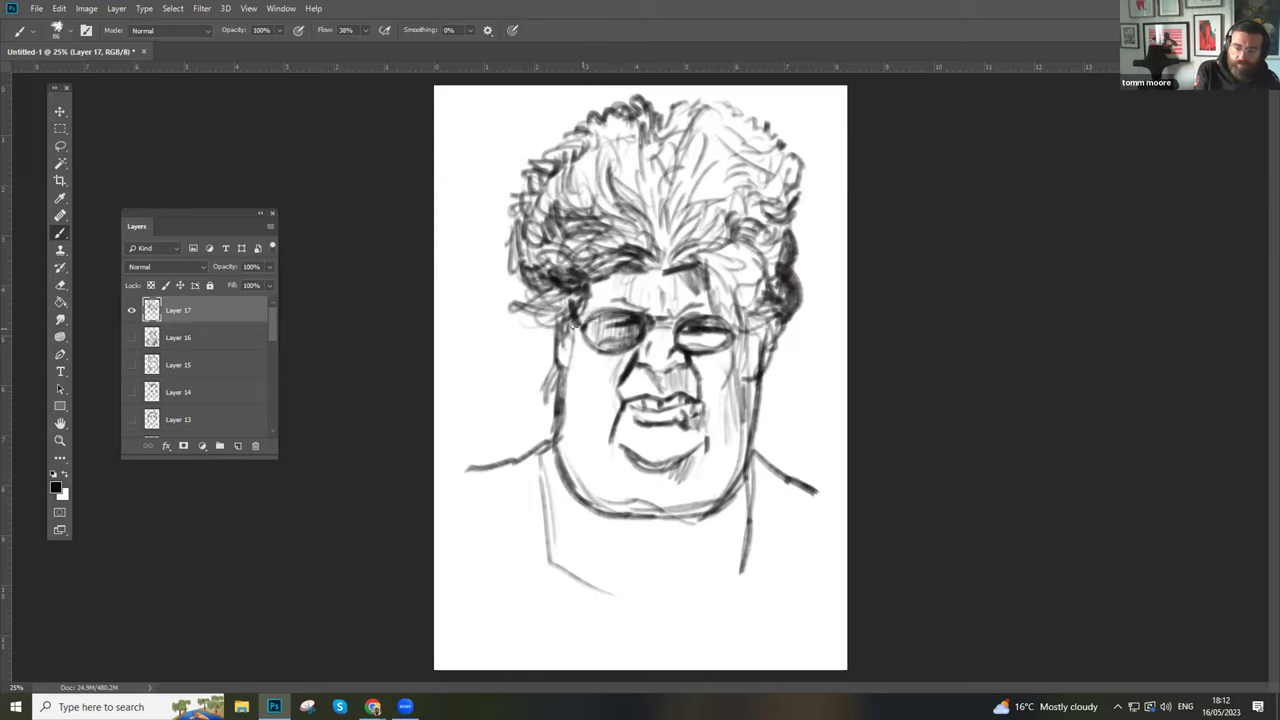
left_click_drag(656, 319, 722, 319)
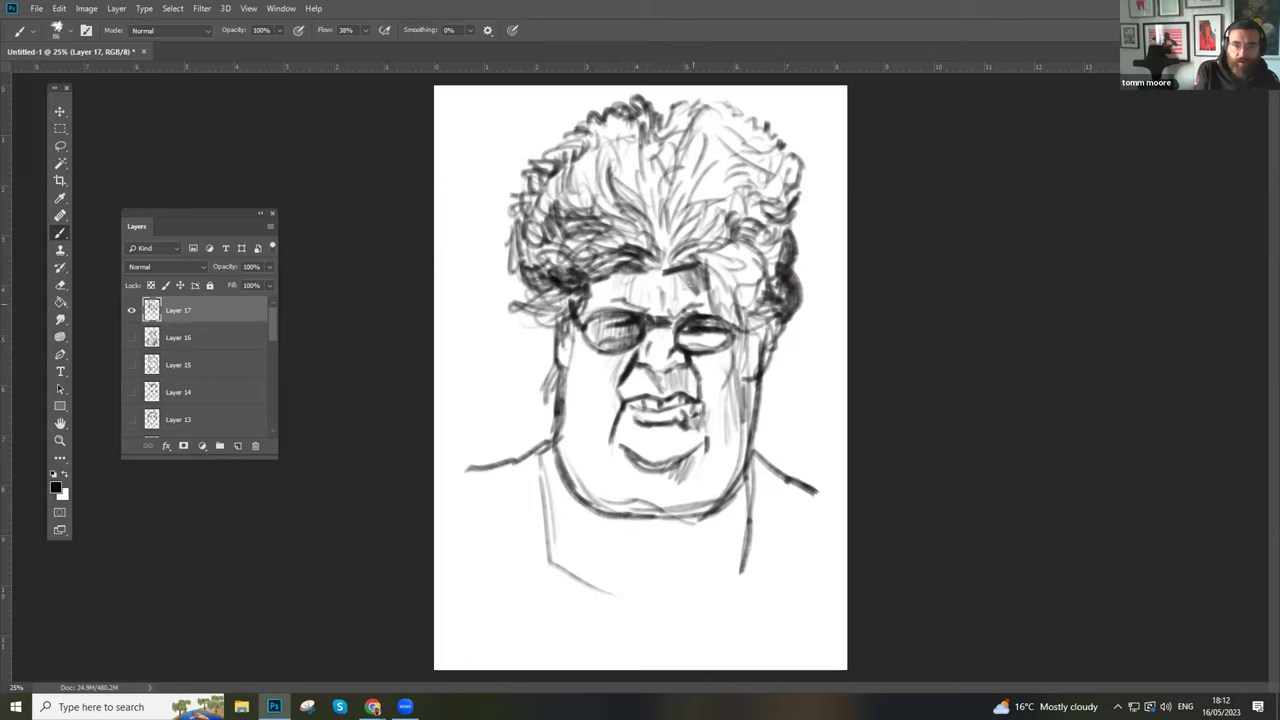
- Darken the hair around the right temple, strengthen the right side of the glasses, and hatch beneath the left lens
mouse_move(688, 260)
left_mouse_down()
mouse_move(690, 232)
mouse_move(740, 169)
mouse_move(756, 198)
left_mouse_up()
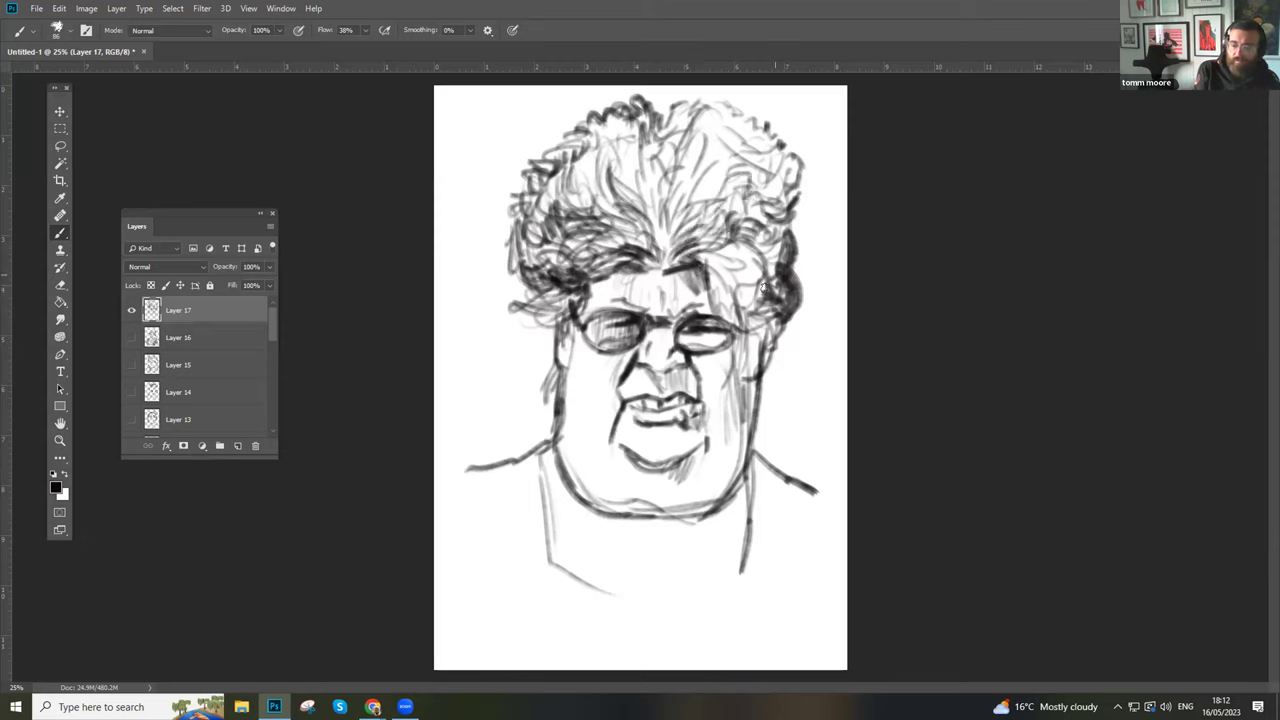
mouse_move(724, 278)
left_mouse_down()
mouse_move(733, 319)
mouse_move(709, 264)
mouse_move(757, 294)
mouse_move(739, 297)
mouse_move(751, 308)
mouse_move(753, 277)
mouse_move(719, 257)
mouse_move(720, 245)
mouse_move(750, 256)
mouse_move(719, 254)
mouse_move(739, 242)
mouse_move(703, 289)
mouse_move(736, 334)
mouse_move(690, 347)
left_mouse_up()
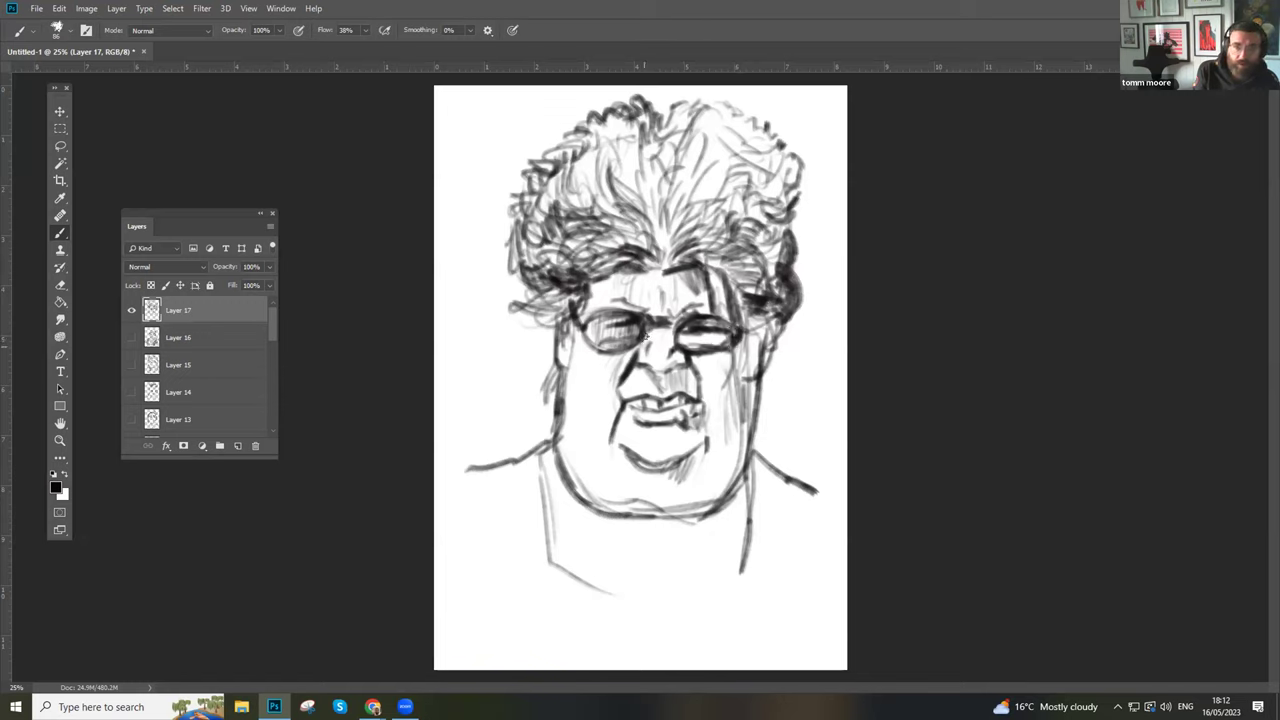
mouse_move(640, 340)
left_mouse_down()
mouse_move(612, 372)
mouse_move(594, 358)
left_mouse_up()
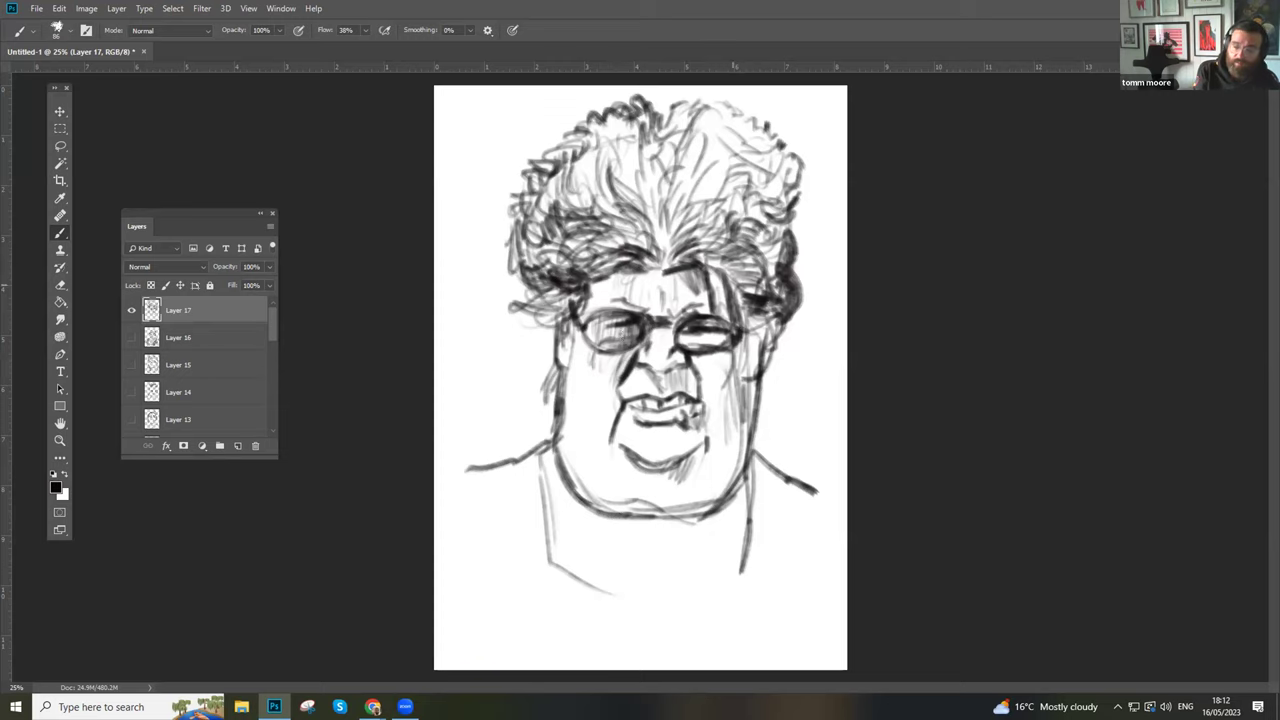
- Define the left ear and lower curls, and hatch the right cheek and the chin down to the jawline
left_click_drag(558, 316, 543, 373)
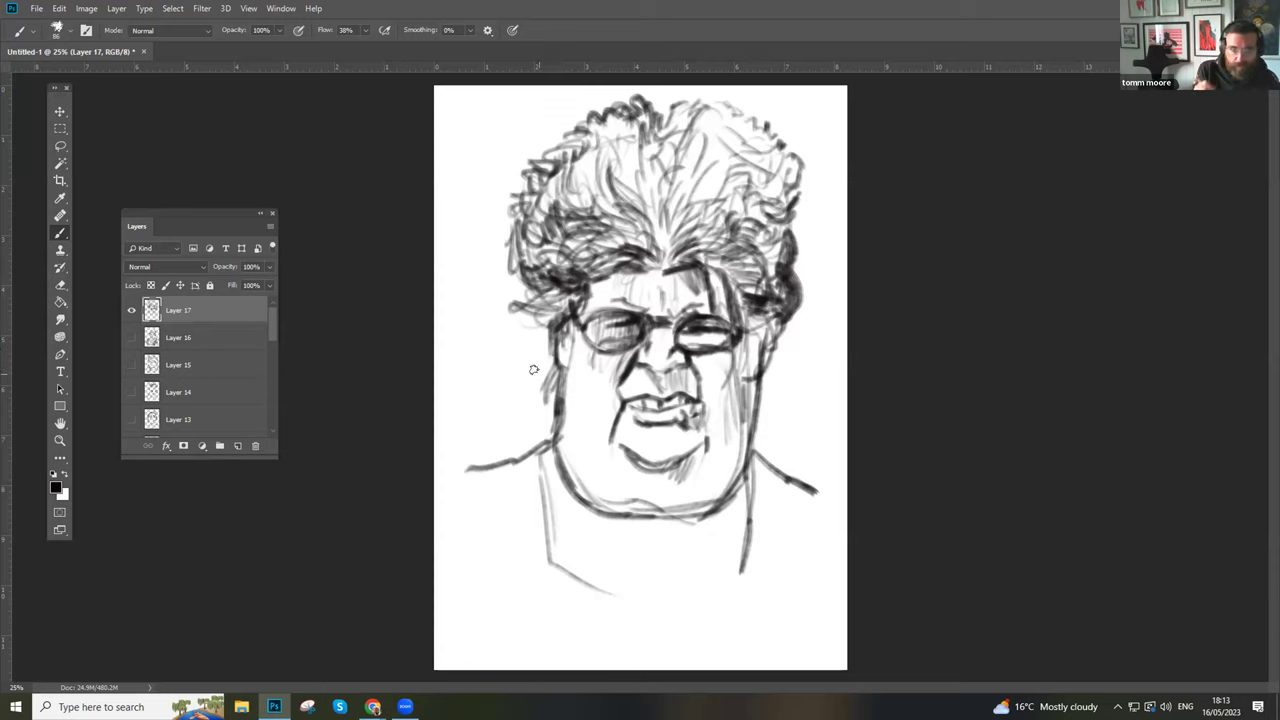
left_click_drag(552, 430, 532, 506)
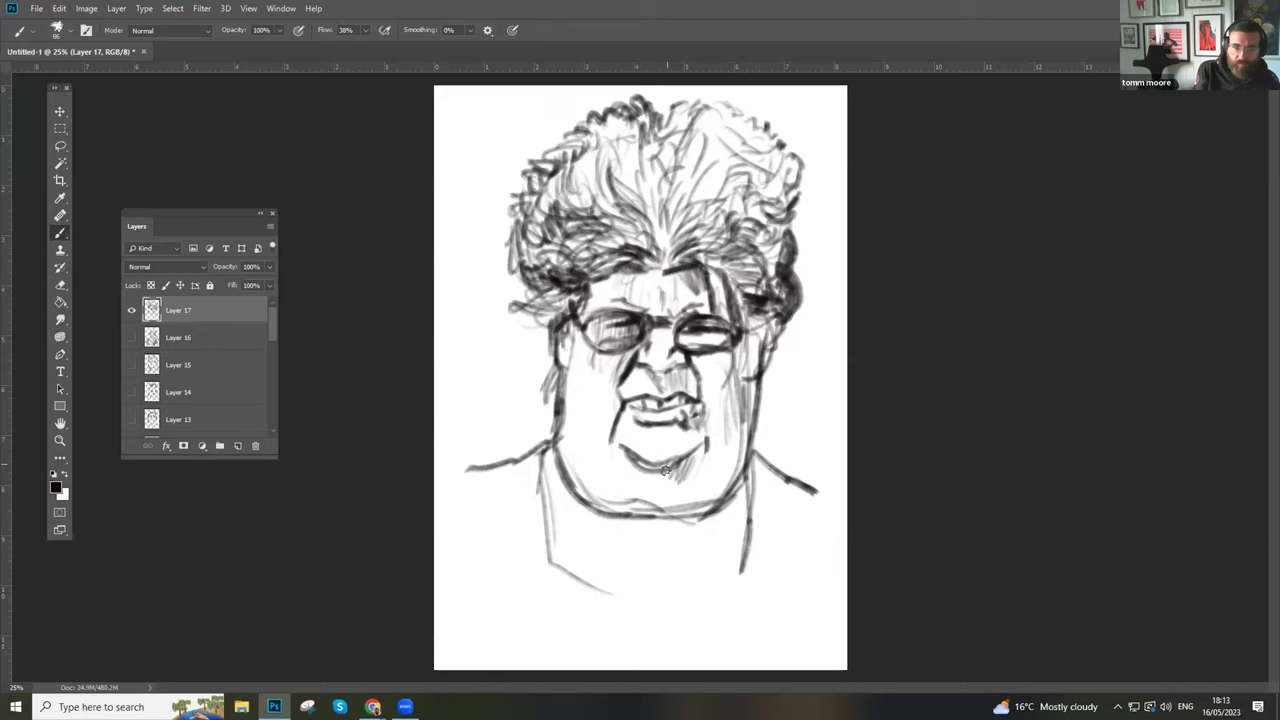
mouse_move(667, 507)
left_mouse_down()
mouse_move(738, 446)
mouse_move(734, 430)
mouse_move(709, 455)
left_mouse_up()
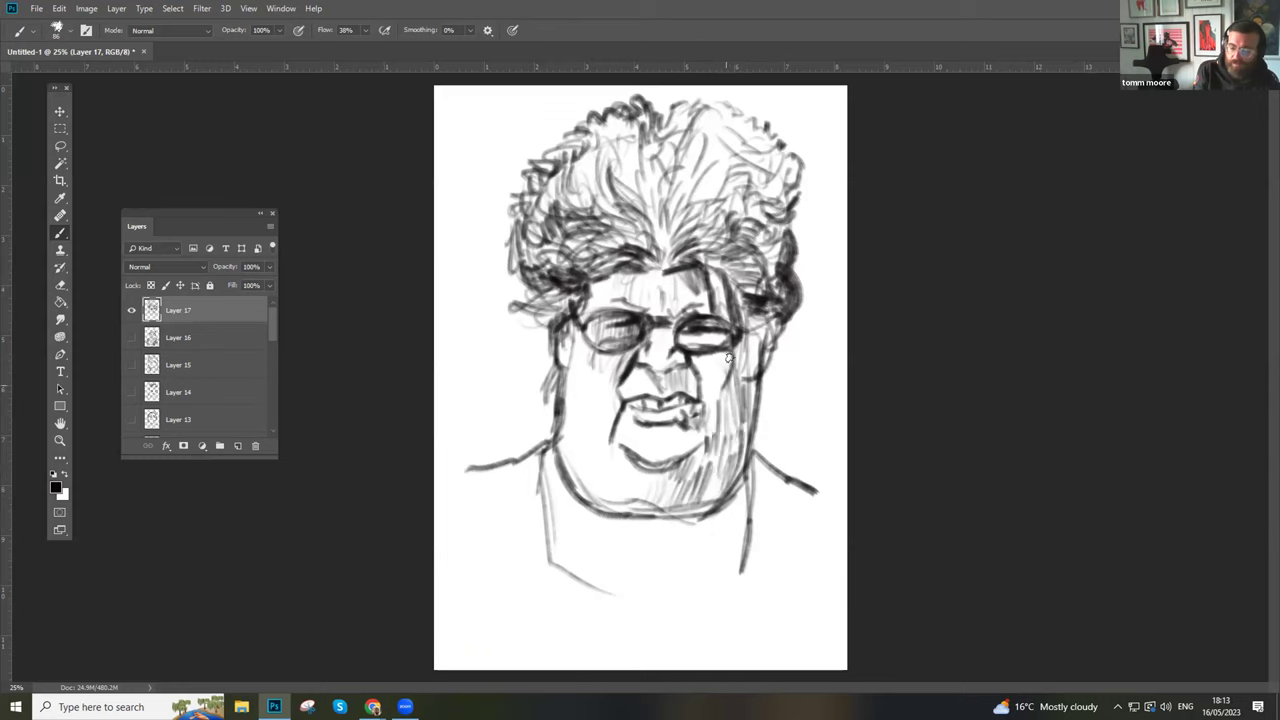
mouse_move(726, 340)
left_mouse_down()
mouse_move(634, 320)
mouse_move(735, 297)
mouse_move(712, 318)
mouse_move(741, 316)
mouse_move(724, 285)
mouse_move(726, 314)
mouse_move(713, 316)
mouse_move(708, 272)
mouse_move(713, 306)
mouse_move(706, 276)
mouse_move(695, 290)
mouse_move(656, 257)
mouse_move(528, 263)
mouse_move(524, 283)
mouse_move(500, 287)
mouse_move(540, 320)
left_mouse_up()
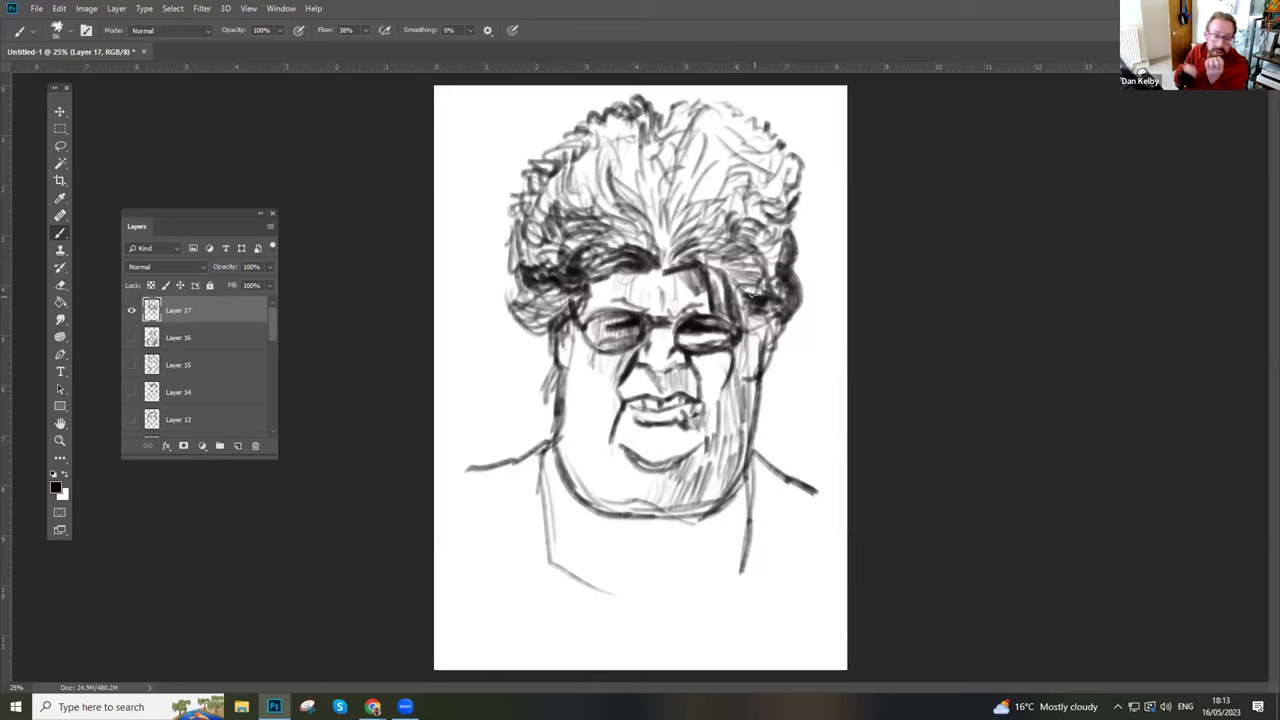
- Fill both shoulders with dense dark hatching and thicken the shadow under the jaw
mouse_move(745, 485)
left_mouse_down()
mouse_move(794, 490)
mouse_move(797, 512)
mouse_move(821, 490)
mouse_move(821, 520)
mouse_move(799, 524)
mouse_move(789, 564)
mouse_move(745, 535)
left_mouse_up()
mouse_move(656, 516)
left_mouse_down()
mouse_move(747, 496)
mouse_move(721, 517)
mouse_move(730, 490)
mouse_move(693, 520)
mouse_move(655, 511)
mouse_move(724, 487)
mouse_move(691, 512)
mouse_move(596, 510)
mouse_move(540, 488)
mouse_move(541, 447)
mouse_move(522, 496)
mouse_move(517, 468)
mouse_move(499, 501)
mouse_move(497, 480)
mouse_move(479, 497)
mouse_move(476, 475)
mouse_move(456, 470)
mouse_move(471, 545)
left_mouse_up()
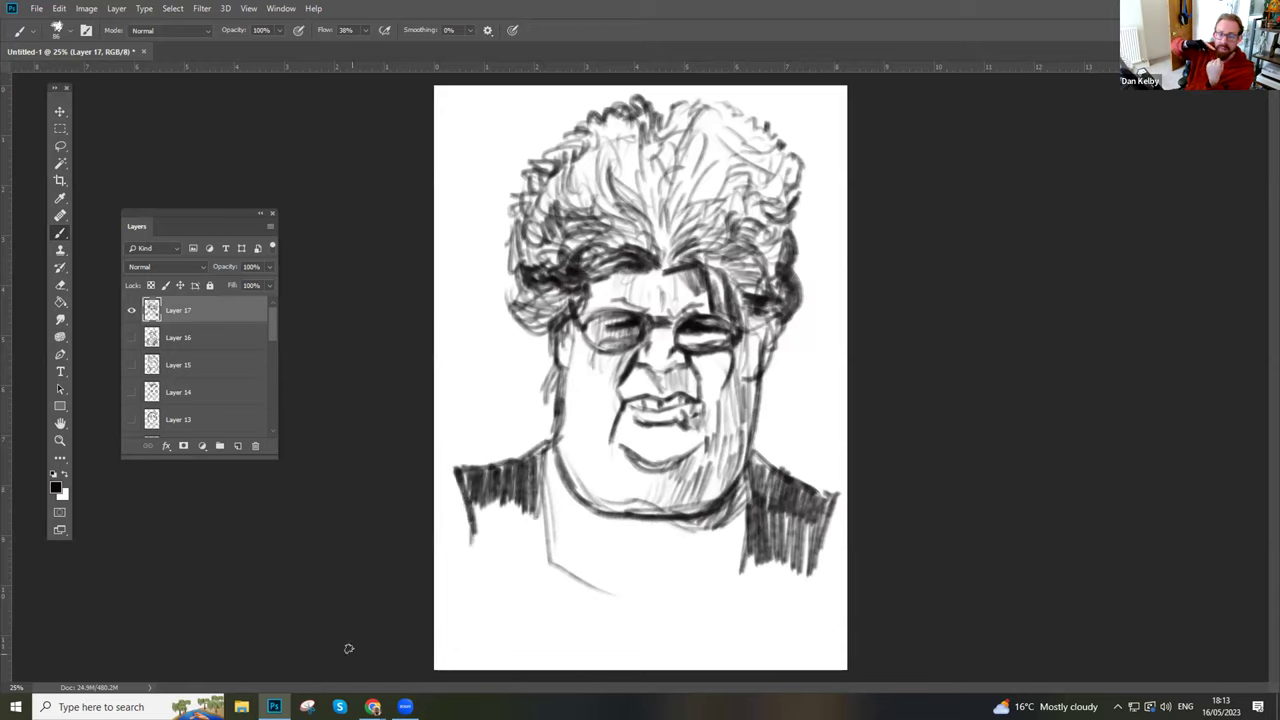
- Extend the dense hatching over the left shoulder, draw the outer arm lines, and define both sides of the neckline
mouse_move(545, 478)
left_mouse_down()
mouse_move(546, 562)
mouse_move(583, 591)
mouse_move(544, 566)
mouse_move(558, 578)
mouse_move(528, 492)
mouse_move(516, 566)
left_mouse_up()
mouse_move(502, 490)
left_mouse_down()
mouse_move(500, 566)
mouse_move(474, 530)
mouse_move(472, 562)
left_mouse_up()
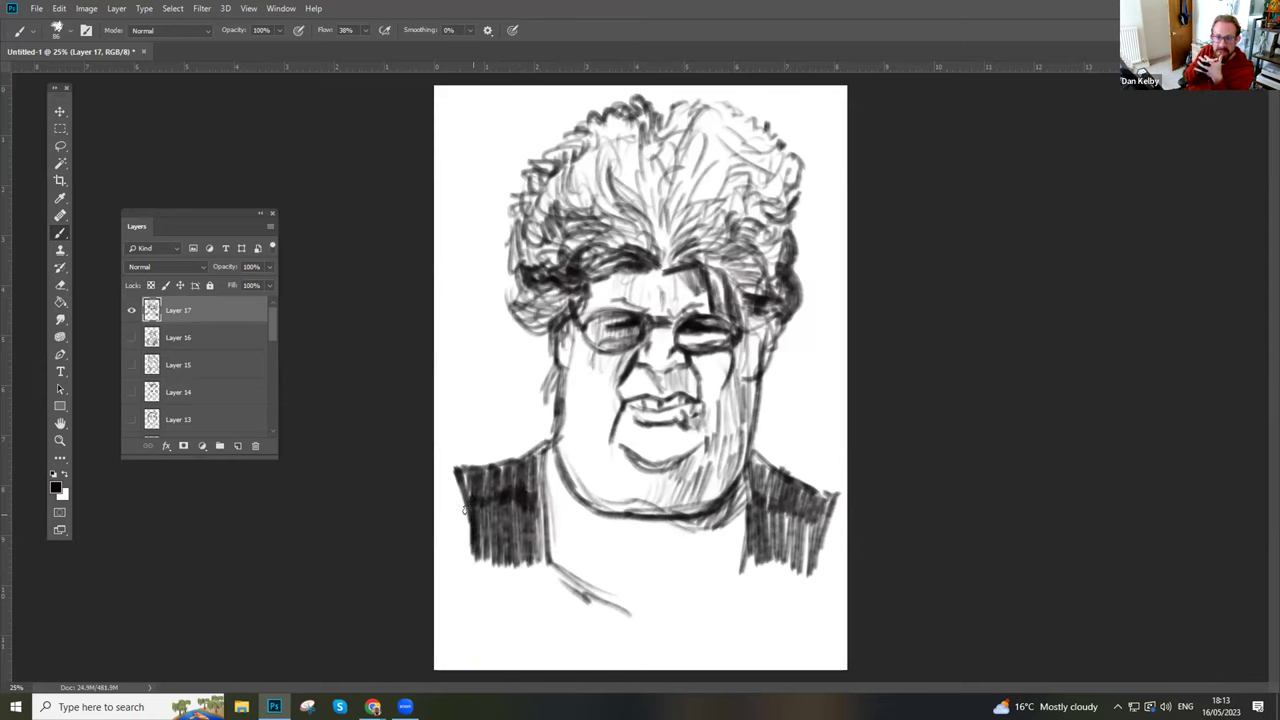
left_click_drag(468, 506, 464, 536)
mouse_move(460, 470)
left_mouse_down()
mouse_move(436, 482)
mouse_move(456, 473)
left_mouse_up()
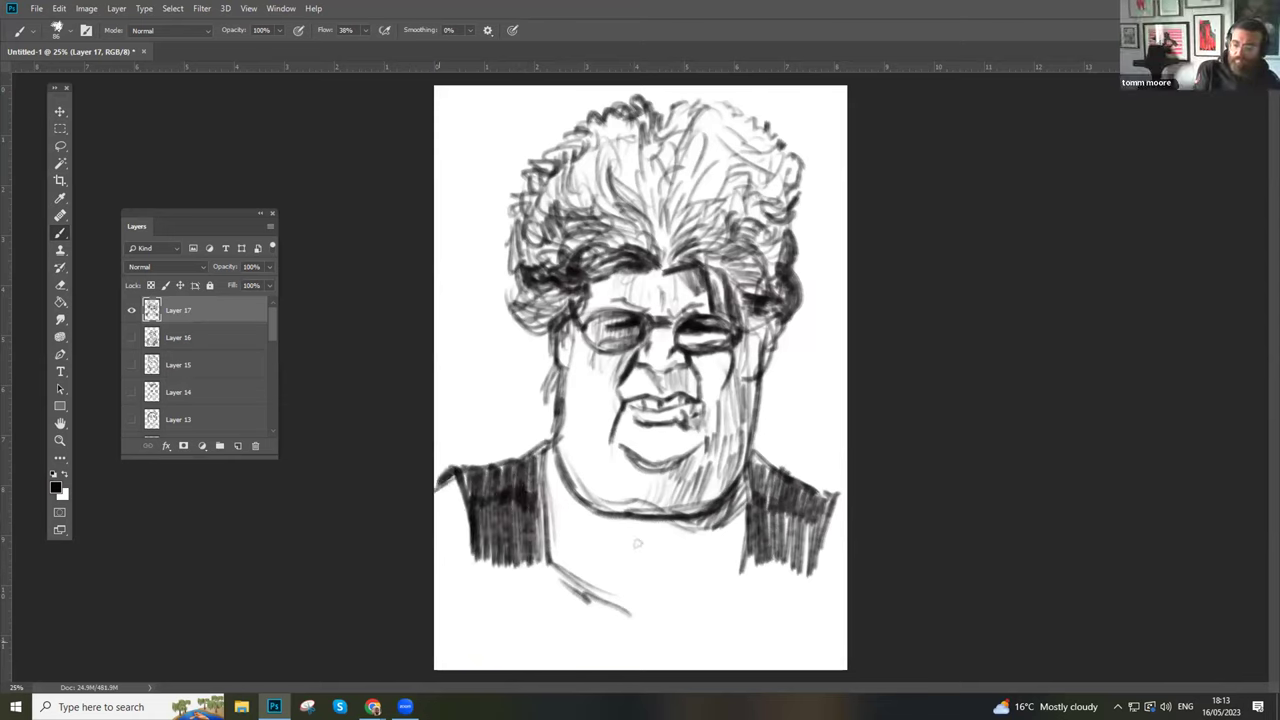
mouse_move(822, 497)
left_mouse_down()
mouse_move(842, 508)
mouse_move(820, 521)
left_mouse_up()
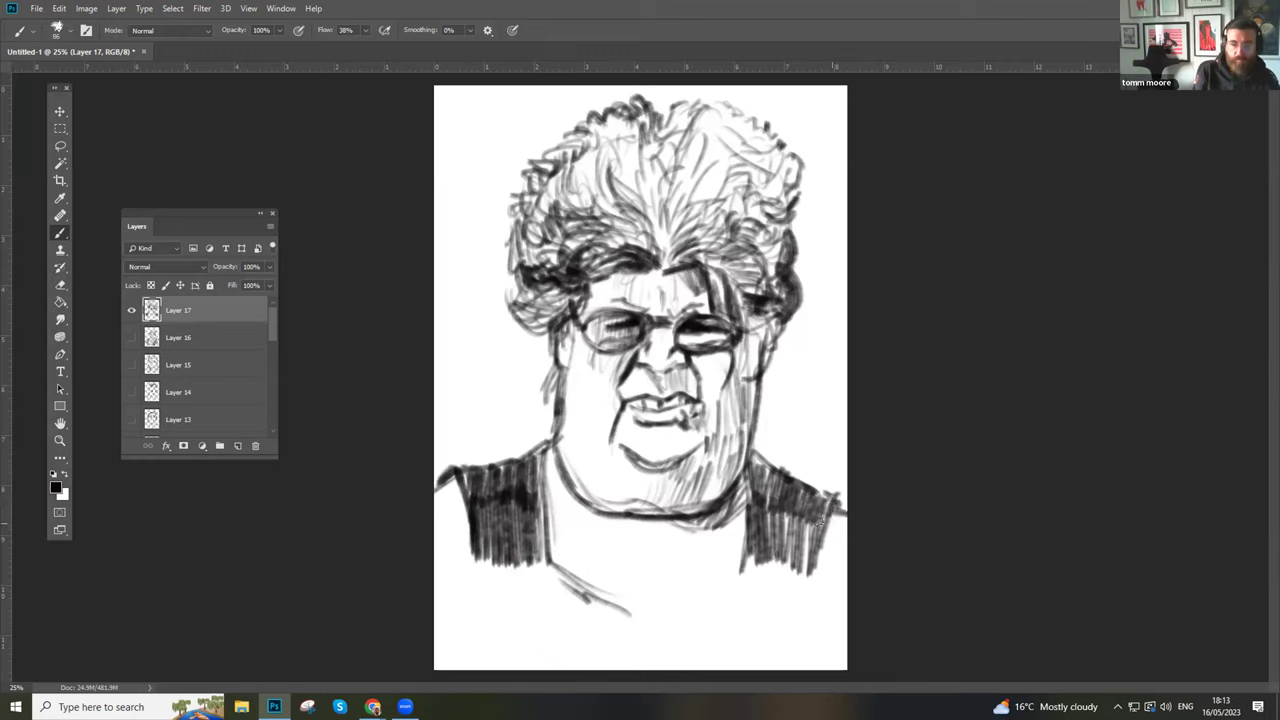
left_click_drag(744, 550, 692, 612)
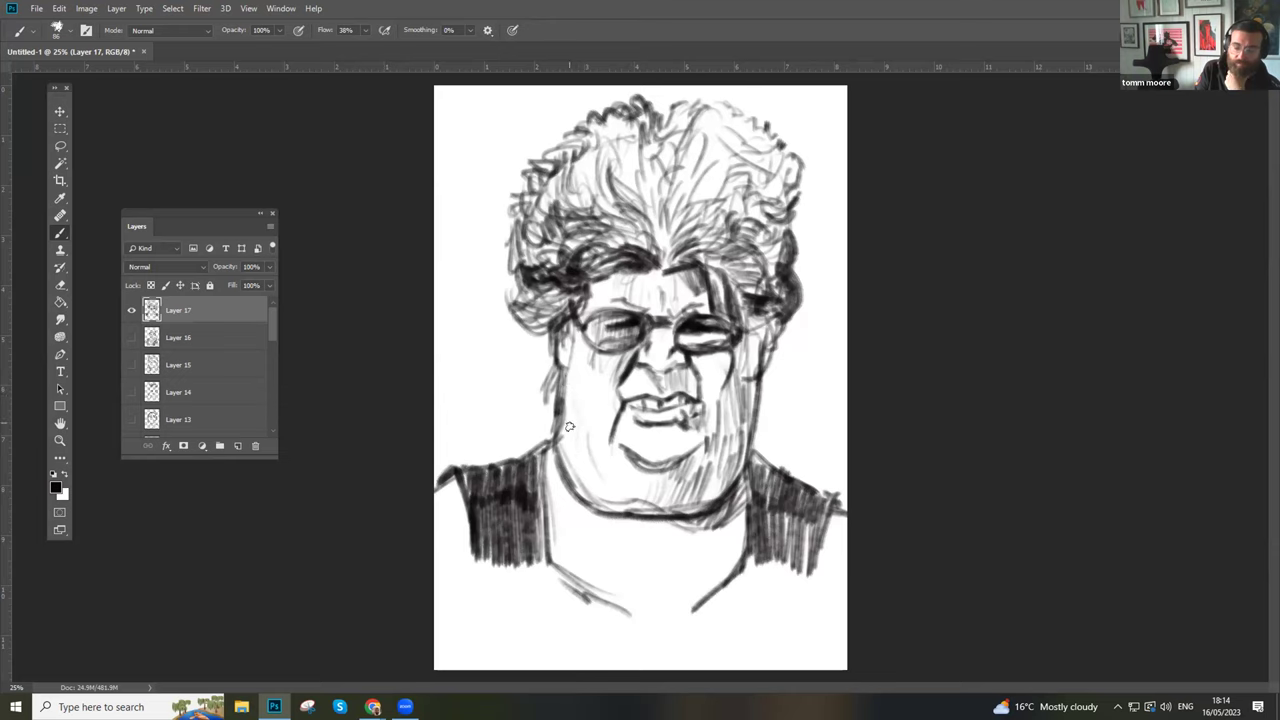
- Reinforce the chin, cheek shading and right jawline, and darken the curls along the right edge of the hair
mouse_move(670, 458)
left_mouse_down()
mouse_move(702, 448)
mouse_move(636, 458)
mouse_move(666, 437)
left_mouse_up()
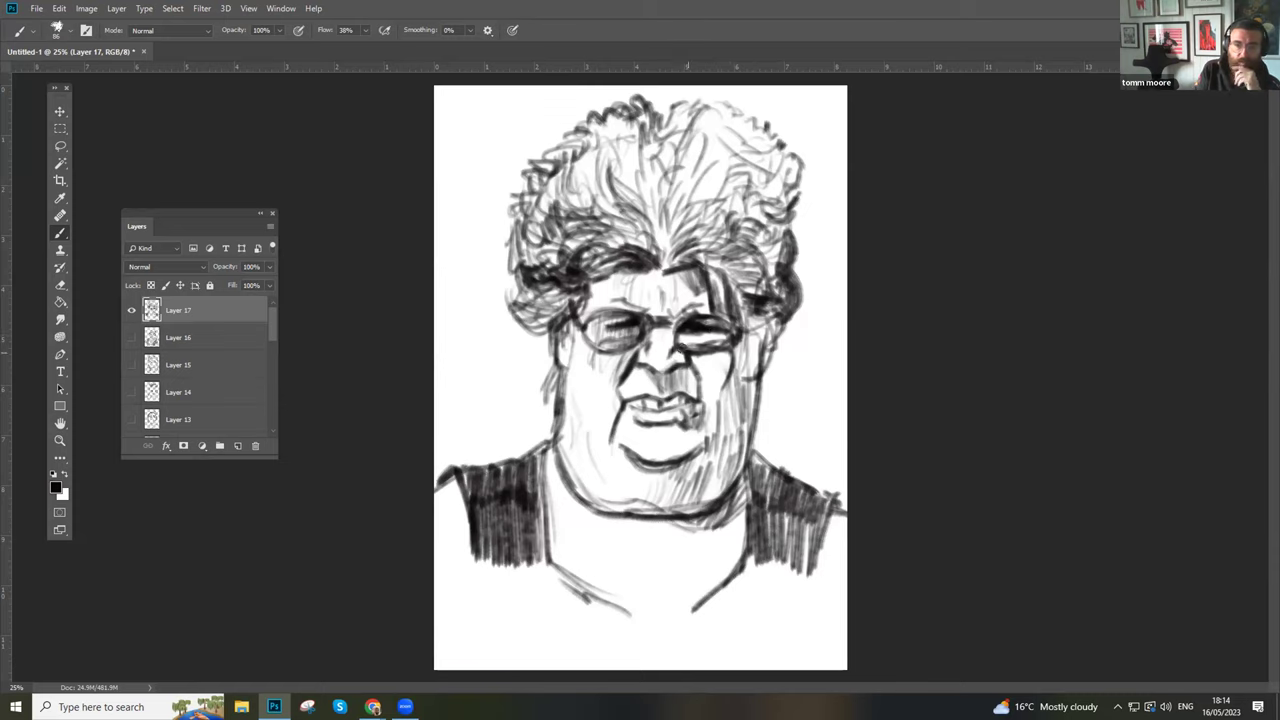
left_click_drag(686, 359, 709, 355)
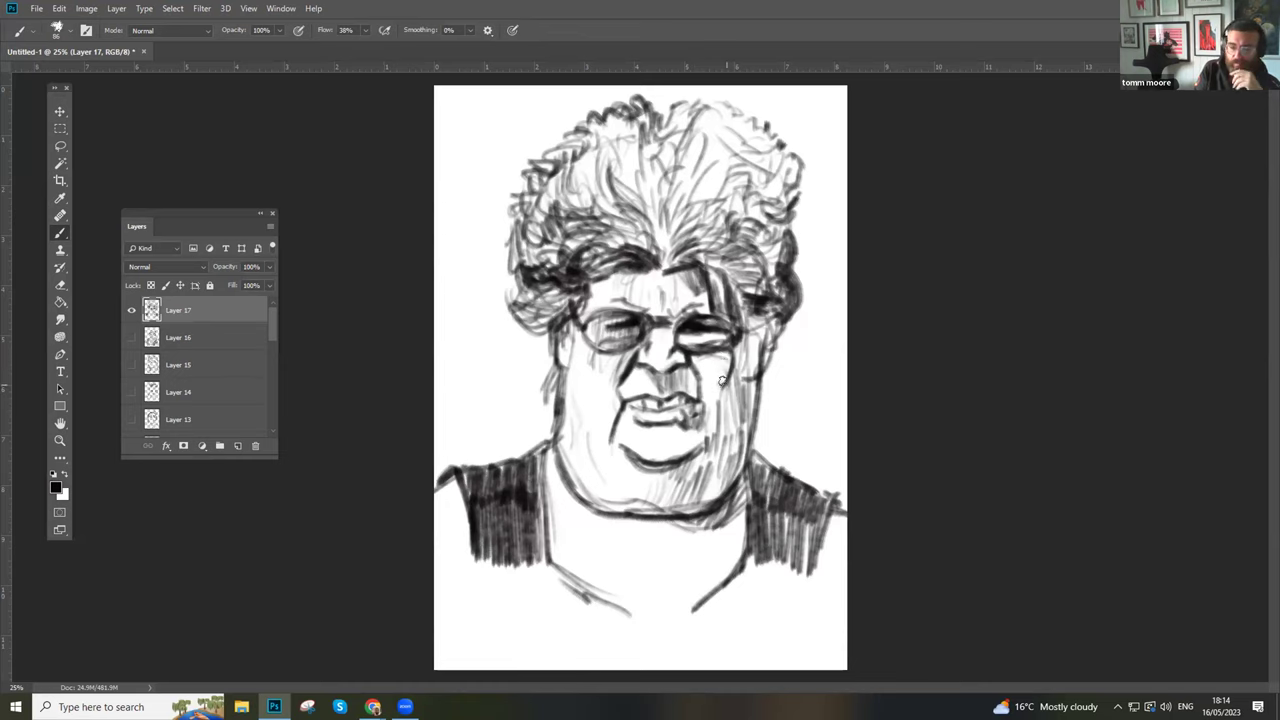
mouse_move(746, 338)
left_mouse_down()
mouse_move(755, 374)
mouse_move(747, 330)
mouse_move(766, 352)
mouse_move(785, 350)
mouse_move(750, 370)
mouse_move(748, 432)
left_mouse_up()
mouse_move(760, 370)
left_mouse_down()
mouse_move(784, 309)
mouse_move(792, 336)
mouse_move(780, 272)
mouse_move(802, 264)
mouse_move(786, 262)
mouse_move(800, 252)
mouse_move(787, 241)
mouse_move(792, 214)
mouse_move(764, 244)
mouse_move(800, 192)
left_mouse_up()
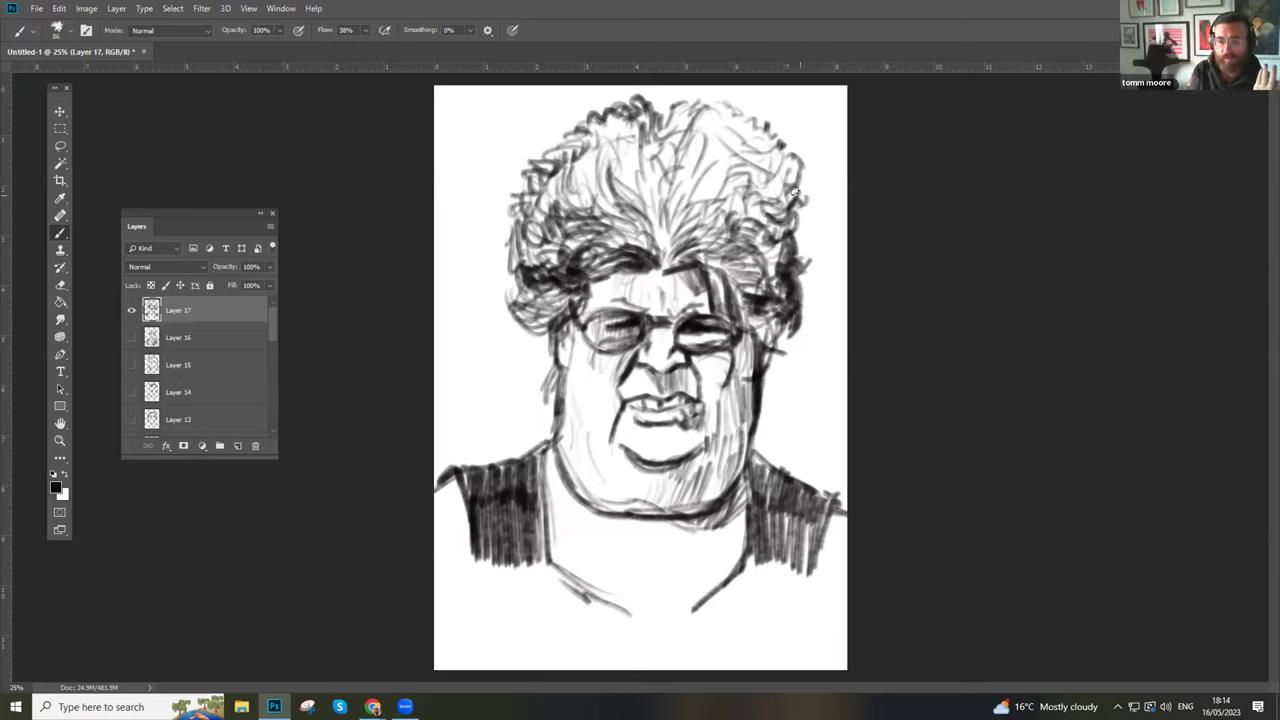
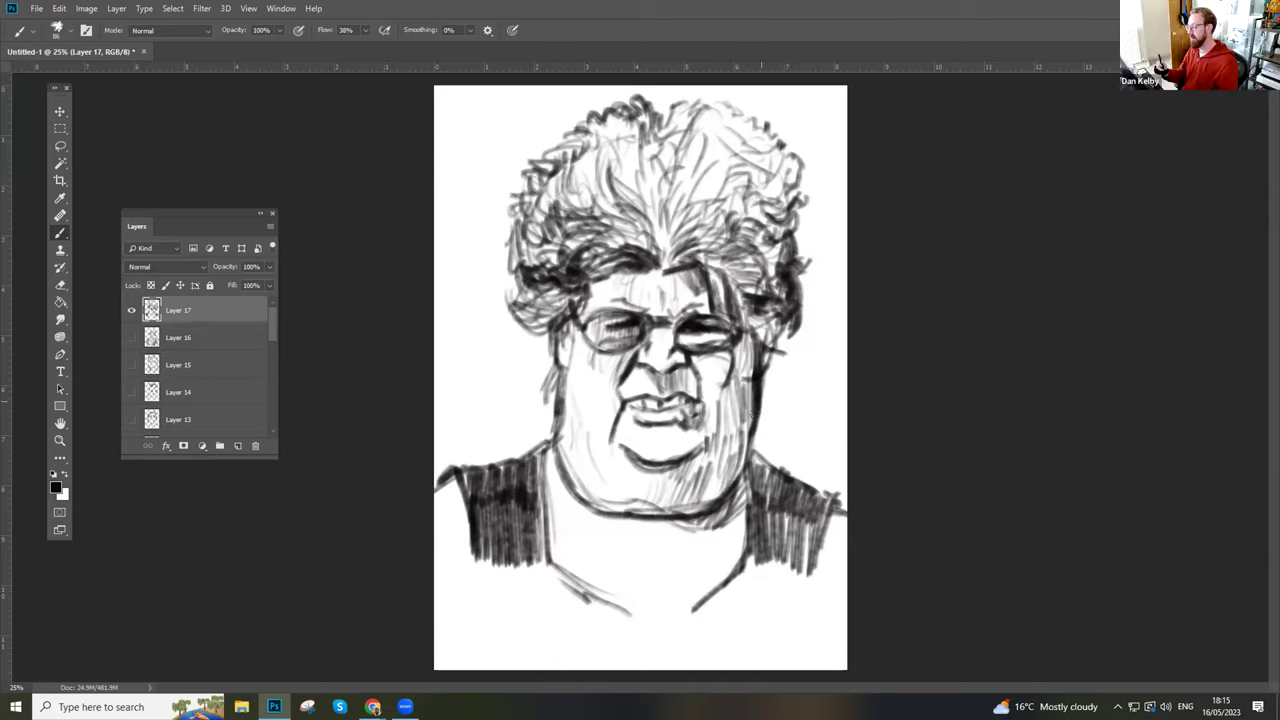
mouse_move(730, 385)
left_mouse_down()
mouse_move(732, 436)
mouse_move(710, 435)
mouse_move(720, 386)
left_mouse_up()
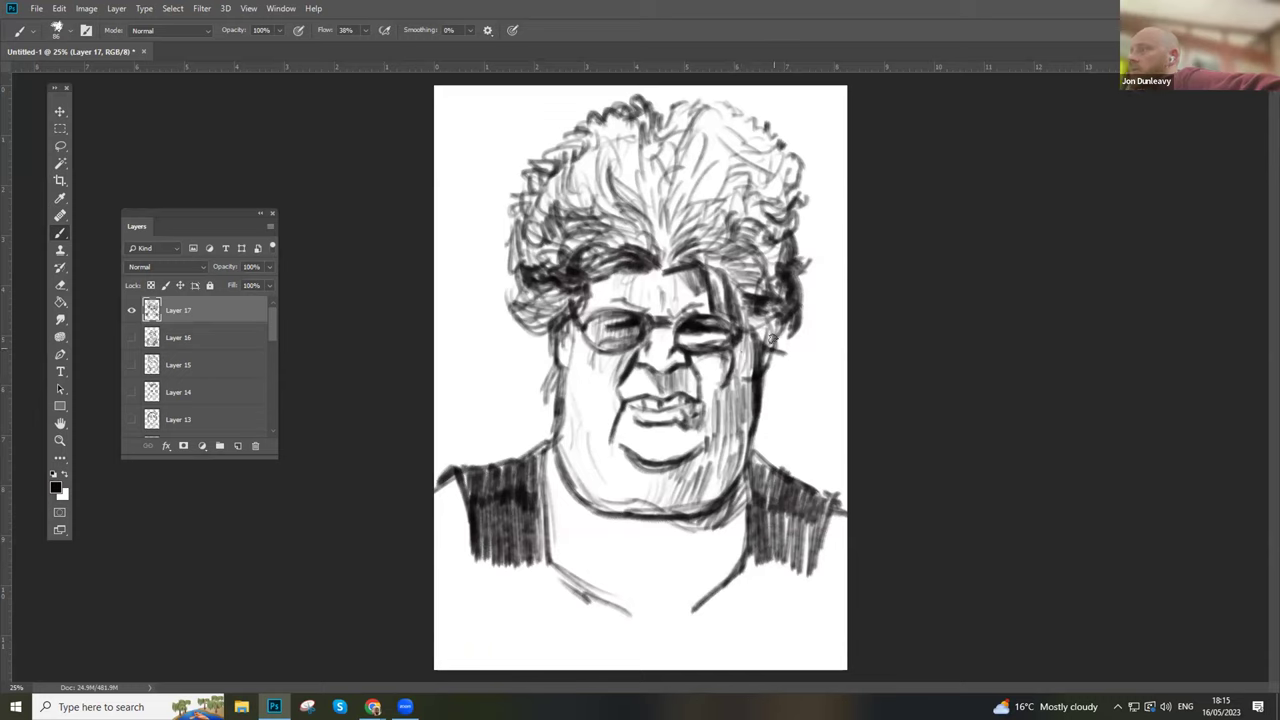
left_click_drag(774, 338, 786, 338)
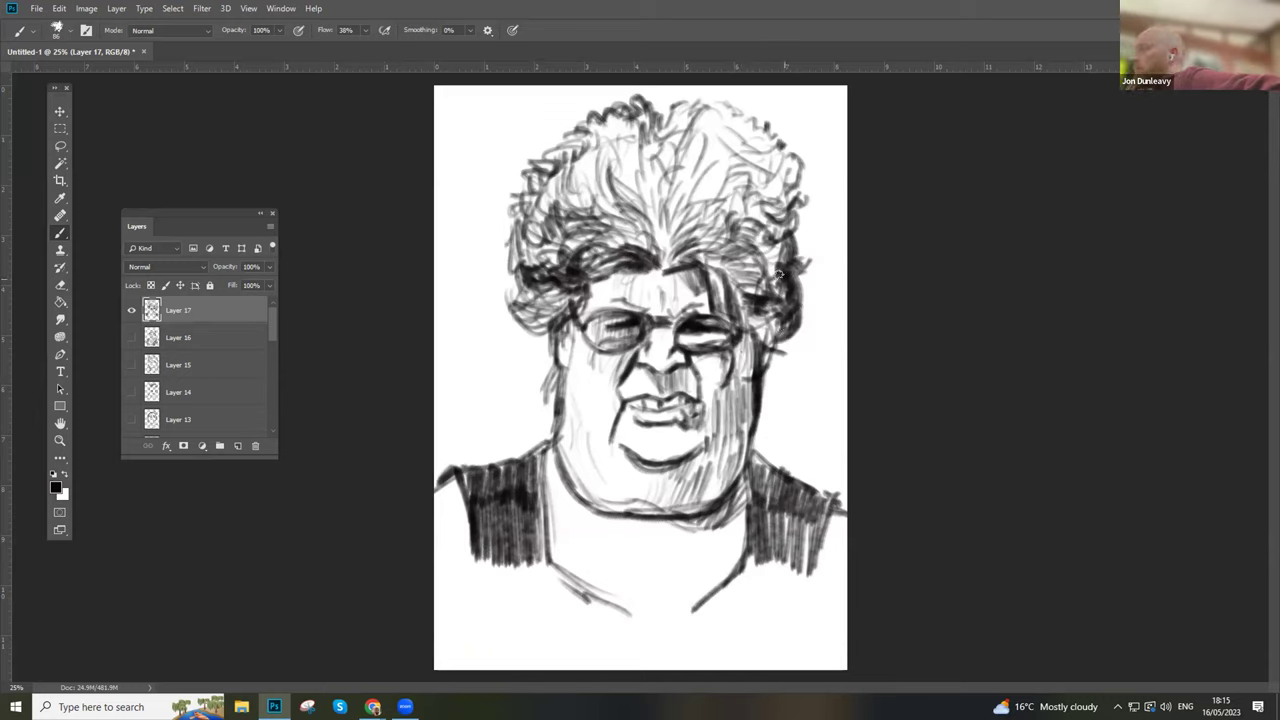
left_click_drag(766, 232, 750, 214)
mouse_move(772, 156)
left_mouse_down()
mouse_move(759, 200)
mouse_move(782, 160)
mouse_move(764, 206)
mouse_move(786, 208)
mouse_move(796, 186)
mouse_move(798, 198)
left_mouse_up()
- Hide Layer 17, add a new layer, and sketch a rounded dome-shaped head outline in the upper part of the page
left_click(131, 310)
left_click(238, 445)
left_click_drag(549, 270, 546, 188)
mouse_move(592, 143)
left_mouse_down()
mouse_move(547, 177)
mouse_move(562, 166)
left_mouse_up()
mouse_move(666, 151)
left_mouse_down()
mouse_move(611, 134)
mouse_move(632, 140)
left_mouse_up()
left_click_drag(681, 180, 666, 160)
mouse_move(684, 224)
left_mouse_down()
mouse_move(667, 160)
mouse_move(692, 270)
left_mouse_up()
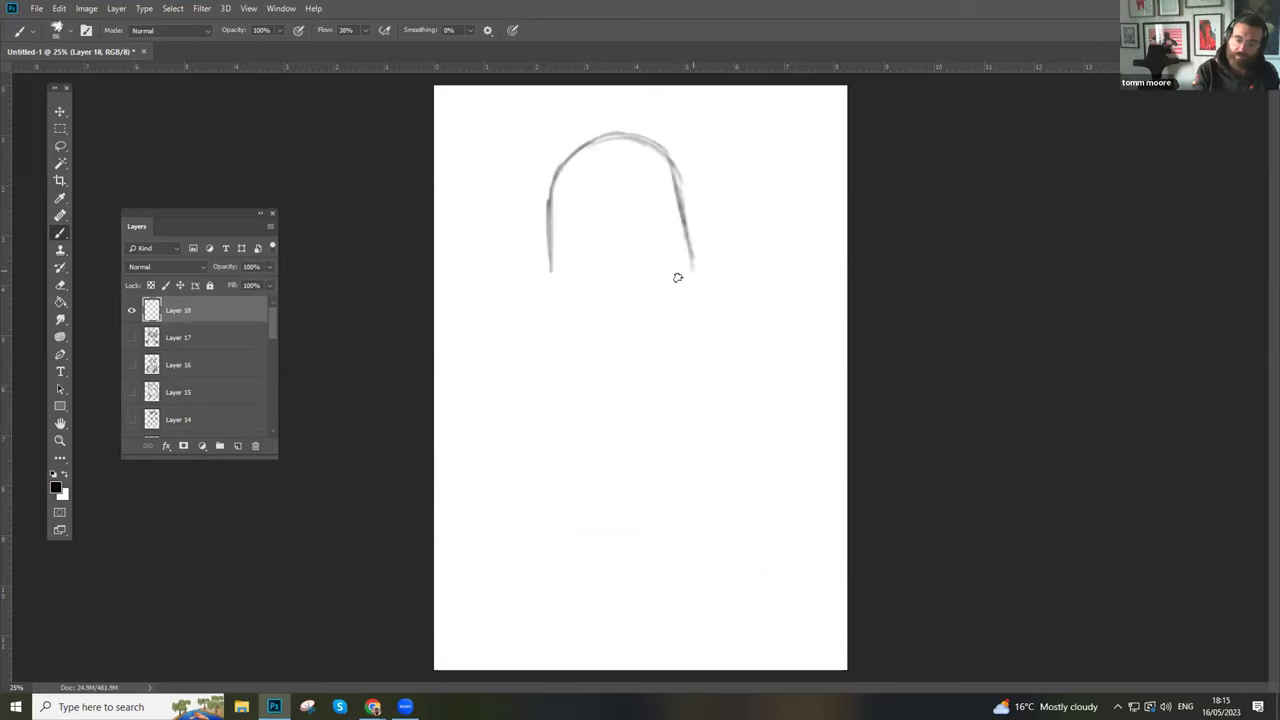
- Close the head with a curved jaw line and add a large rounded ear on each side
mouse_move(584, 299)
left_mouse_down()
mouse_move(543, 277)
mouse_move(649, 288)
mouse_move(670, 277)
mouse_move(550, 293)
mouse_move(544, 224)
mouse_move(511, 274)
mouse_move(500, 240)
left_mouse_up()
mouse_move(538, 286)
left_mouse_down()
mouse_move(528, 212)
mouse_move(508, 212)
mouse_move(501, 246)
mouse_move(554, 230)
left_mouse_up()
mouse_move(682, 196)
left_mouse_down()
mouse_move(700, 243)
mouse_move(690, 261)
mouse_move(699, 200)
mouse_move(713, 196)
mouse_move(692, 270)
left_mouse_up()
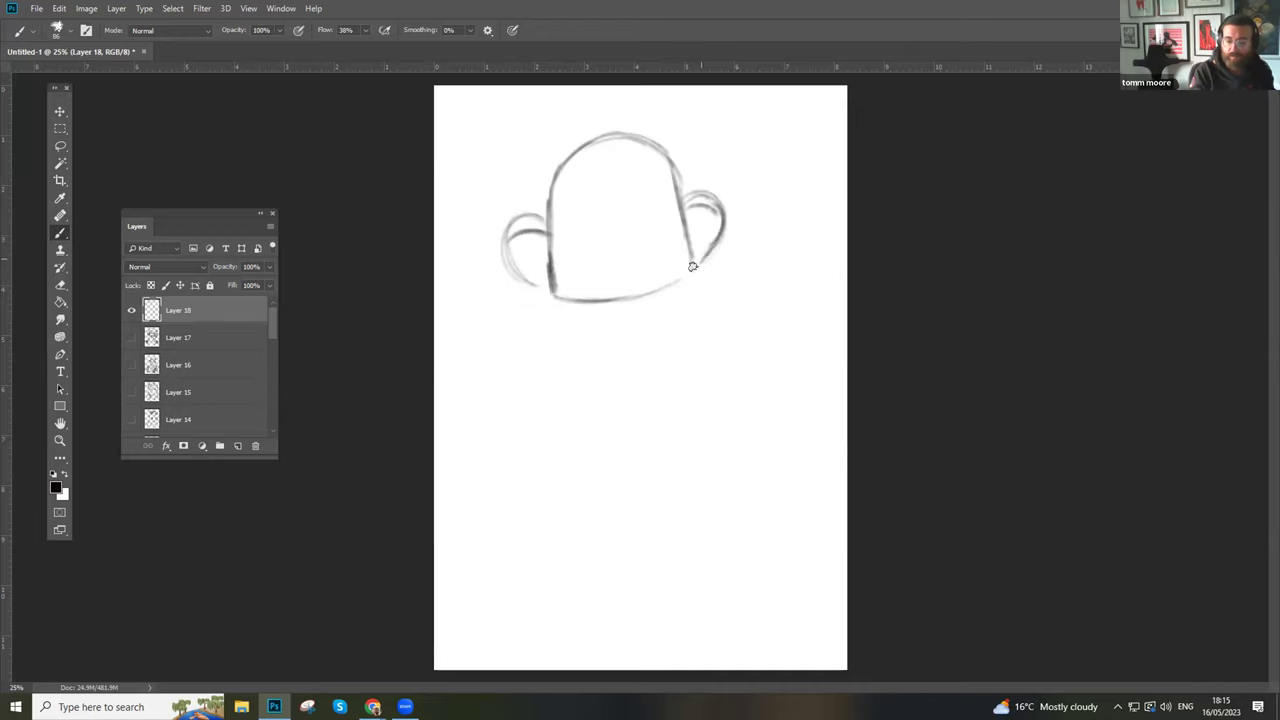
mouse_move(560, 297)
left_mouse_down()
mouse_move(694, 265)
mouse_move(660, 286)
mouse_move(604, 302)
left_mouse_up()
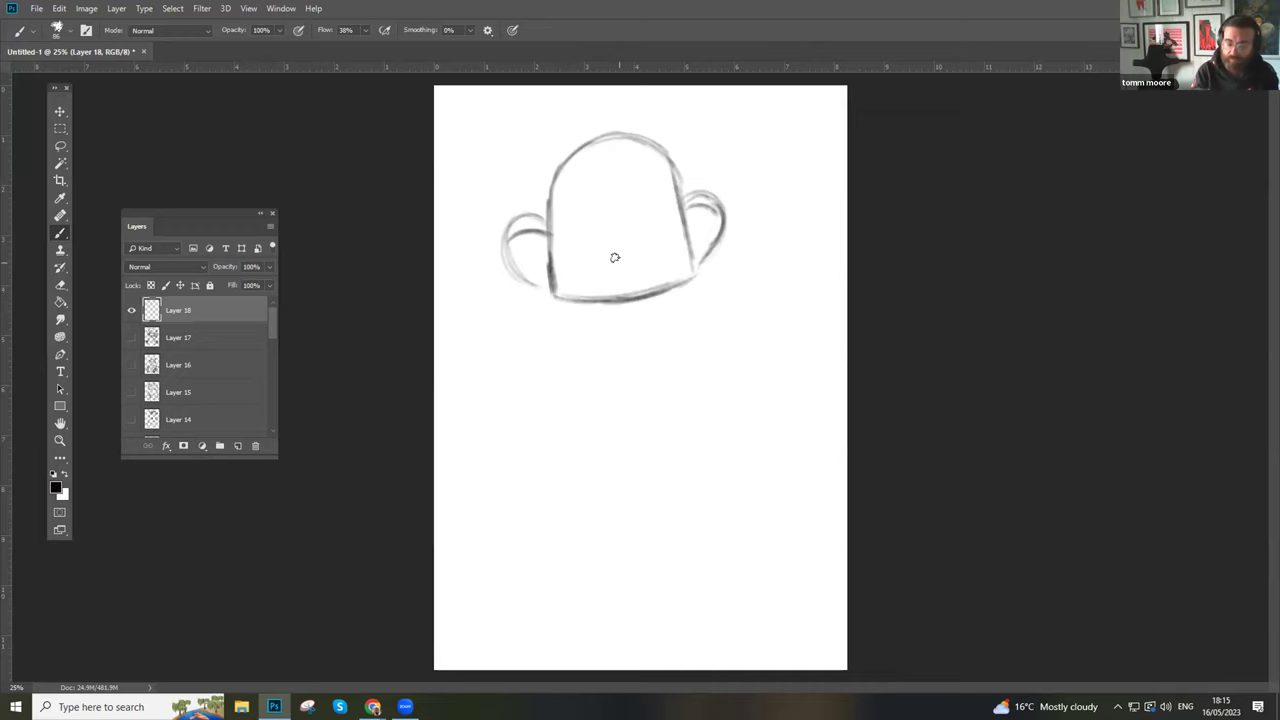
- Sketch the pointed nose, wide smiling mouth, brow lines, forehead creases and curved closed eyes
left_click_drag(602, 245, 642, 233)
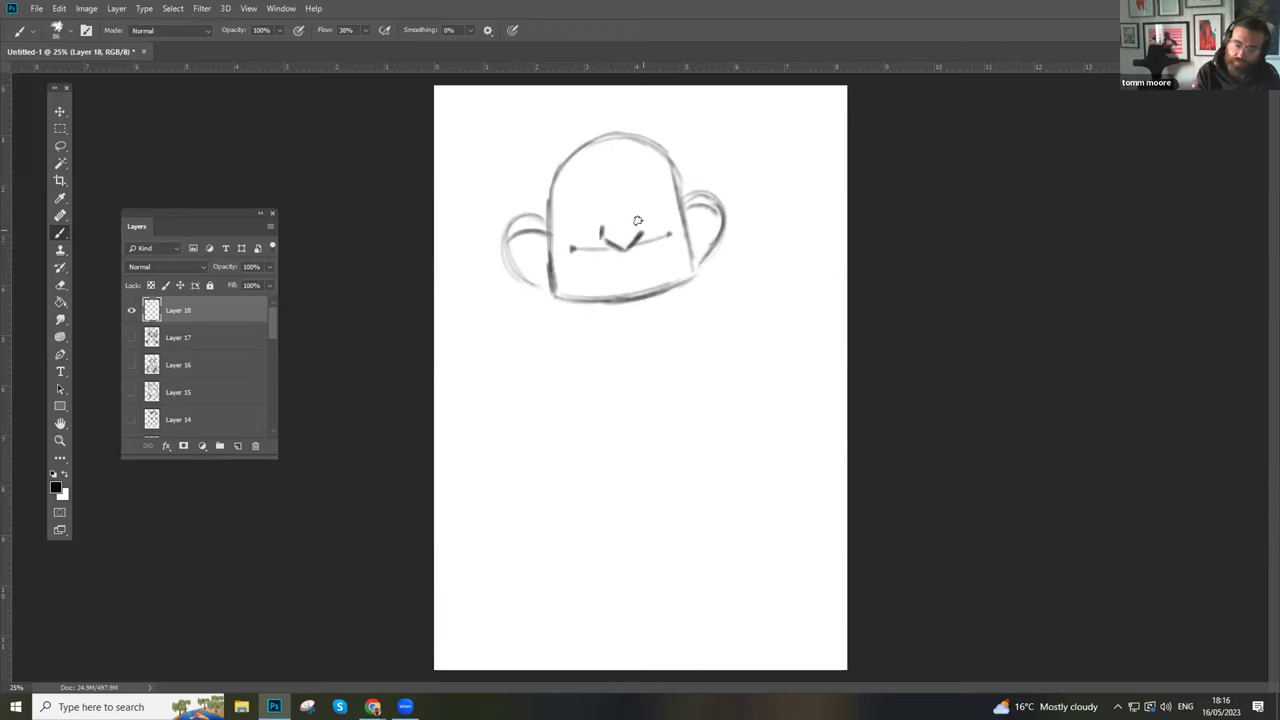
mouse_move(578, 178)
left_mouse_down()
mouse_move(553, 184)
mouse_move(617, 219)
left_mouse_up()
mouse_move(626, 172)
left_mouse_down()
mouse_move(621, 226)
mouse_move(640, 165)
mouse_move(662, 164)
mouse_move(655, 151)
left_mouse_up()
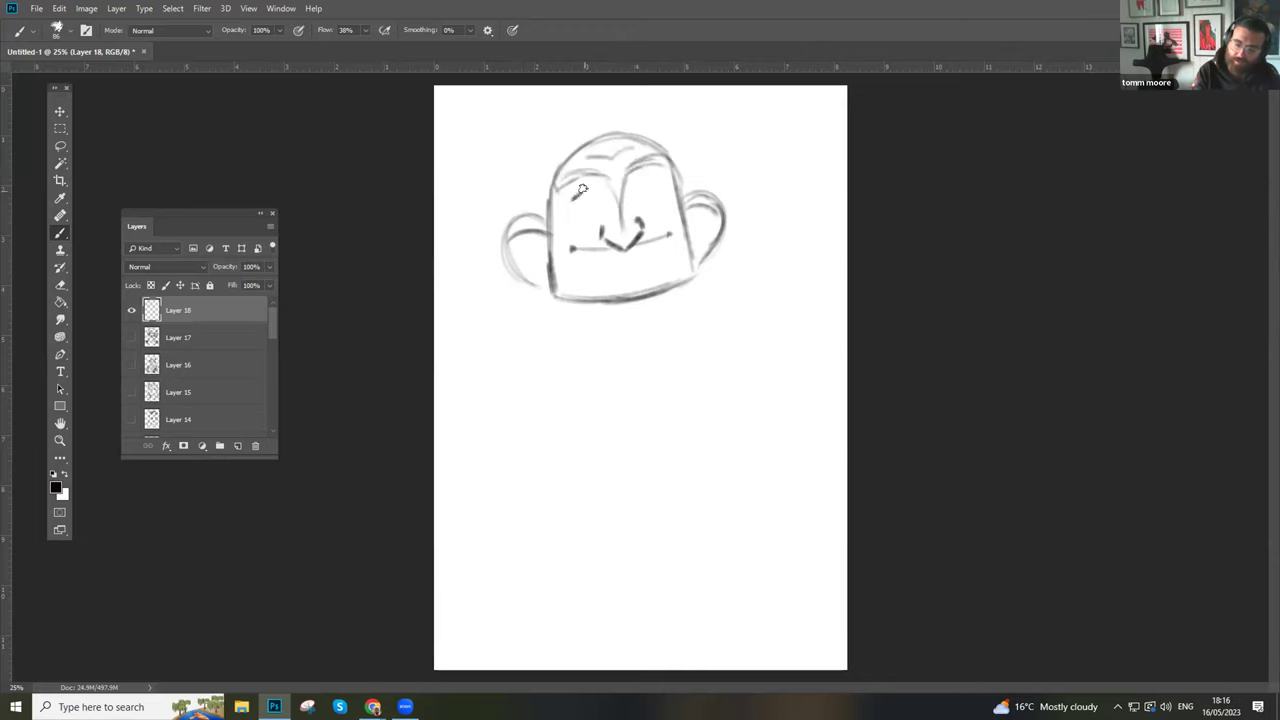
mouse_move(593, 201)
left_mouse_down()
mouse_move(587, 213)
mouse_move(654, 186)
left_mouse_up()
left_click_drag(591, 195, 587, 198)
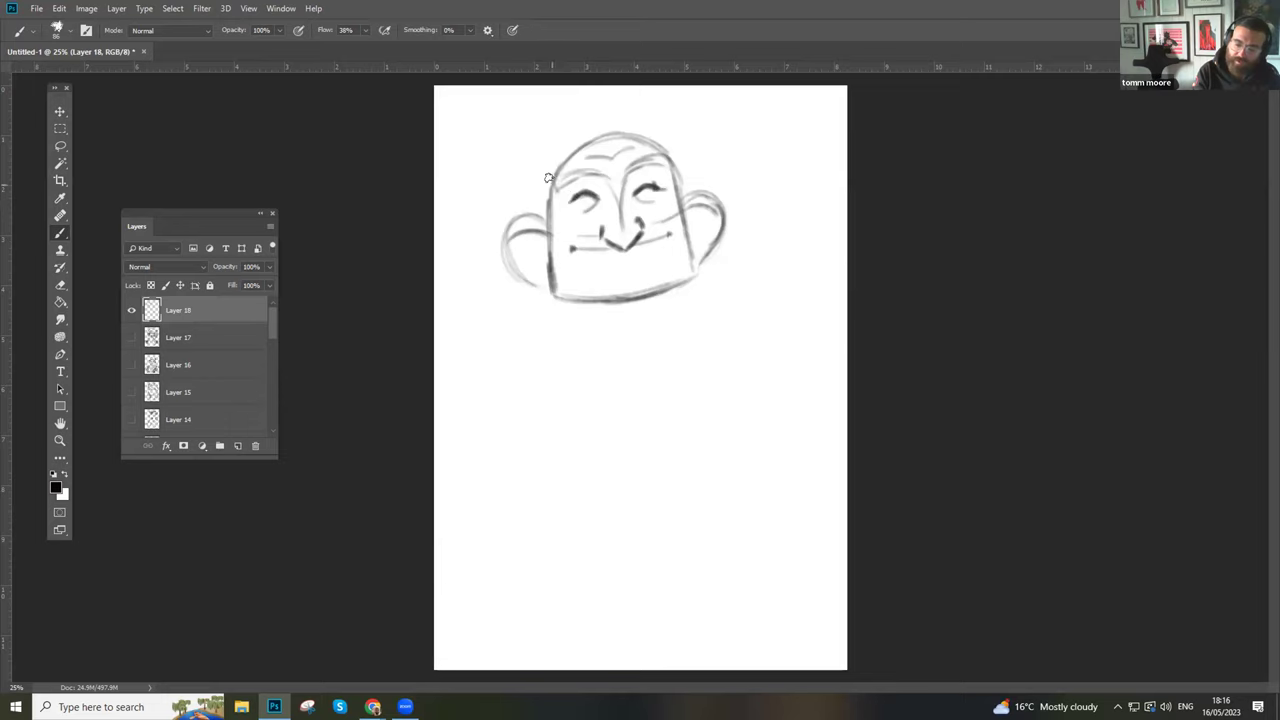
- Thicken the eyebrows, add the neck and collar line, and draw the outer head contour from the crown through the ears and jaw
left_click_drag(547, 191, 647, 161)
left_click_drag(606, 306, 607, 350)
left_click_drag(645, 302, 648, 345)
mouse_move(603, 294)
left_mouse_down()
mouse_move(606, 350)
mouse_move(680, 367)
left_mouse_up()
left_click_drag(580, 136, 530, 198)
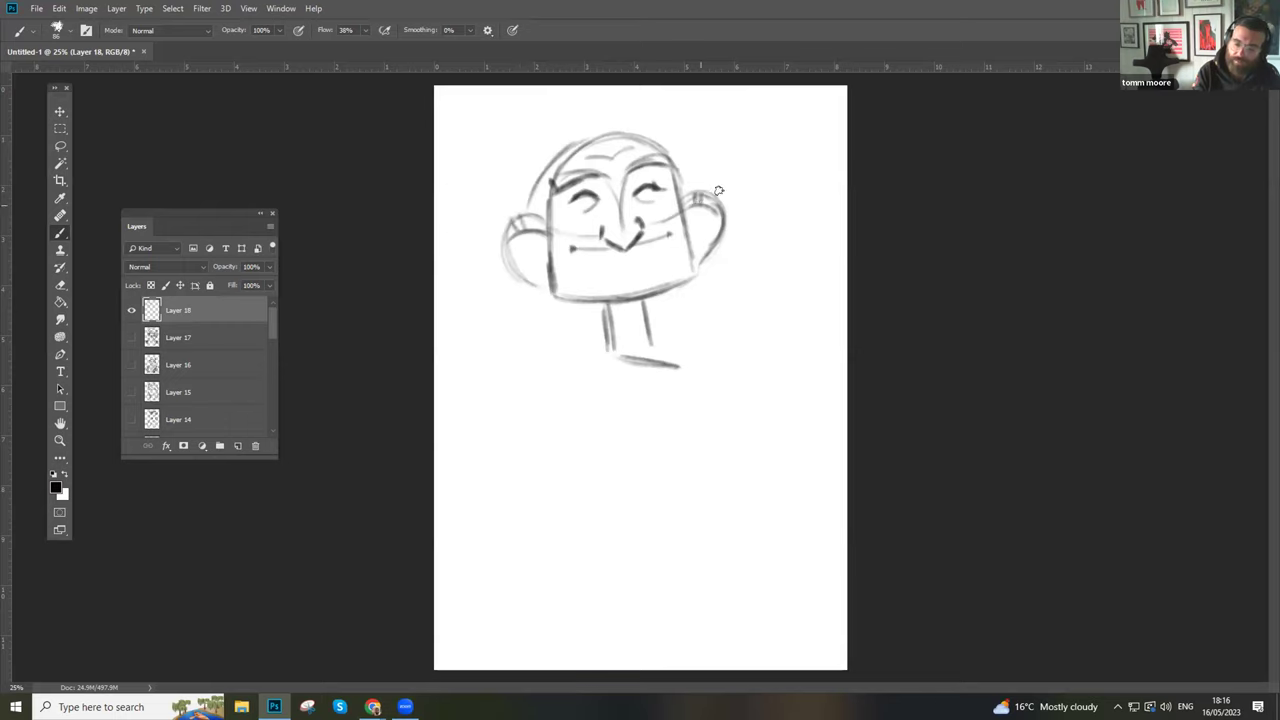
mouse_move(716, 214)
left_mouse_down()
mouse_move(680, 278)
mouse_move(640, 290)
left_mouse_up()
mouse_move(554, 296)
left_mouse_down()
mouse_move(515, 276)
mouse_move(506, 222)
mouse_move(529, 191)
mouse_move(624, 135)
left_mouse_up()
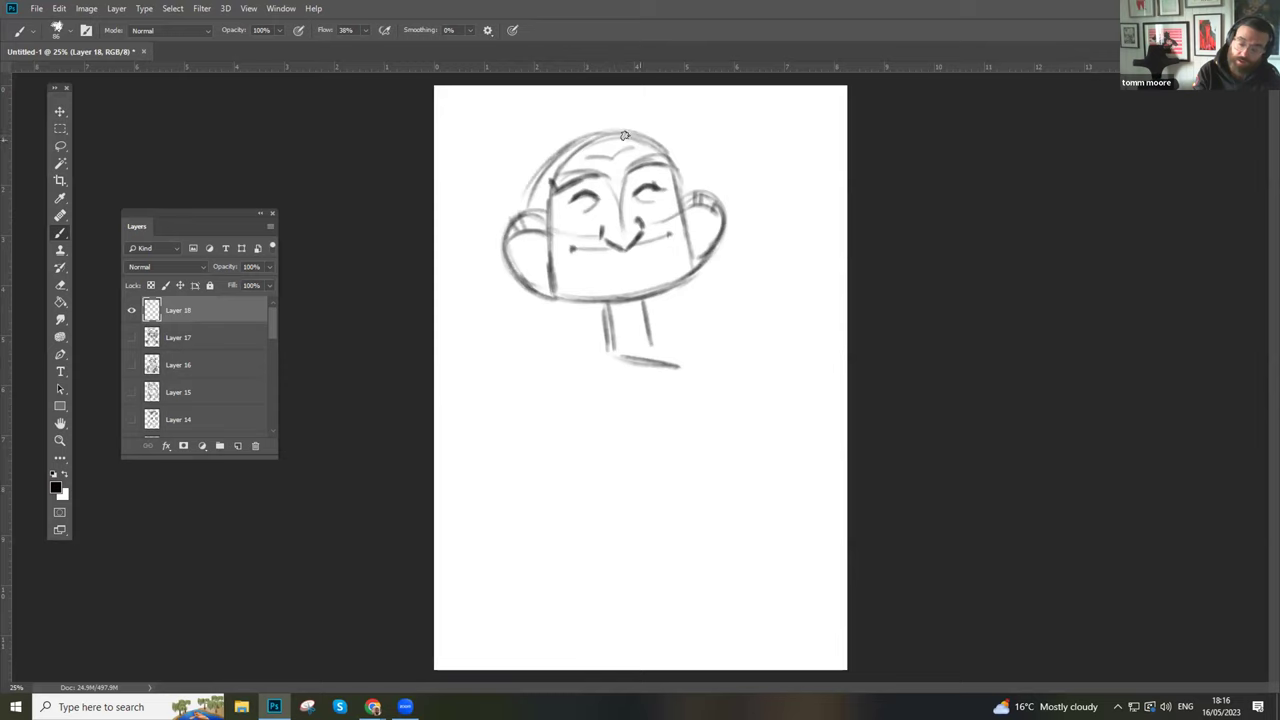
- Lasso both eyes and move them slightly lower on the face, then redraw the right brow into the bridge of the nose
left_click(60, 145)
mouse_move(592, 218)
left_mouse_down()
mouse_move(560, 193)
mouse_move(643, 177)
mouse_move(667, 209)
mouse_move(626, 199)
mouse_move(592, 216)
left_mouse_up()
key("v")
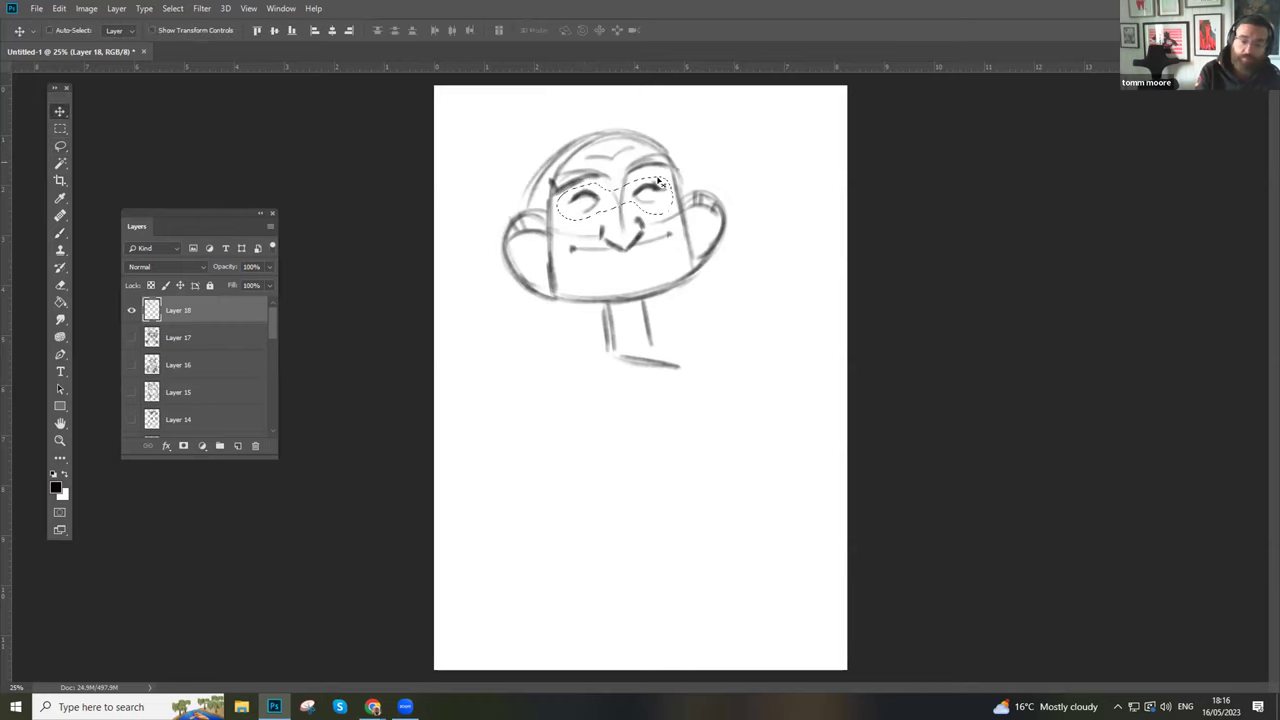
left_click_drag(660, 188, 646, 208)
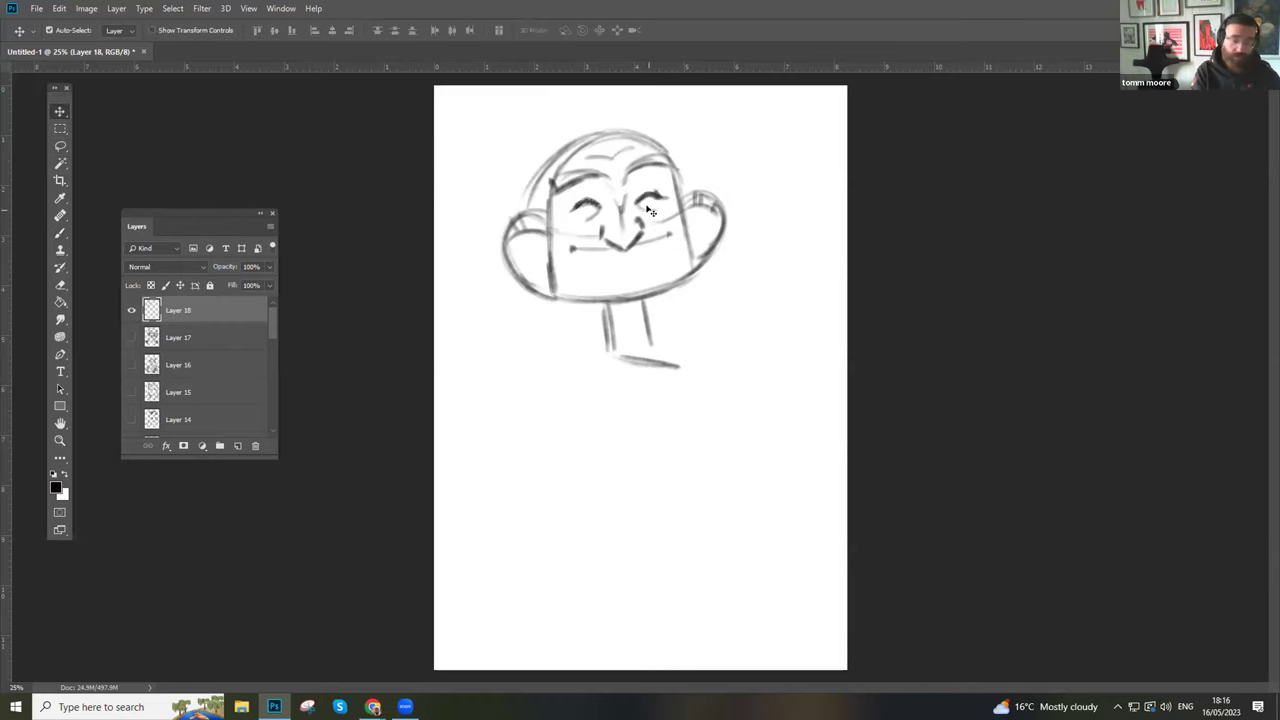
key("b")
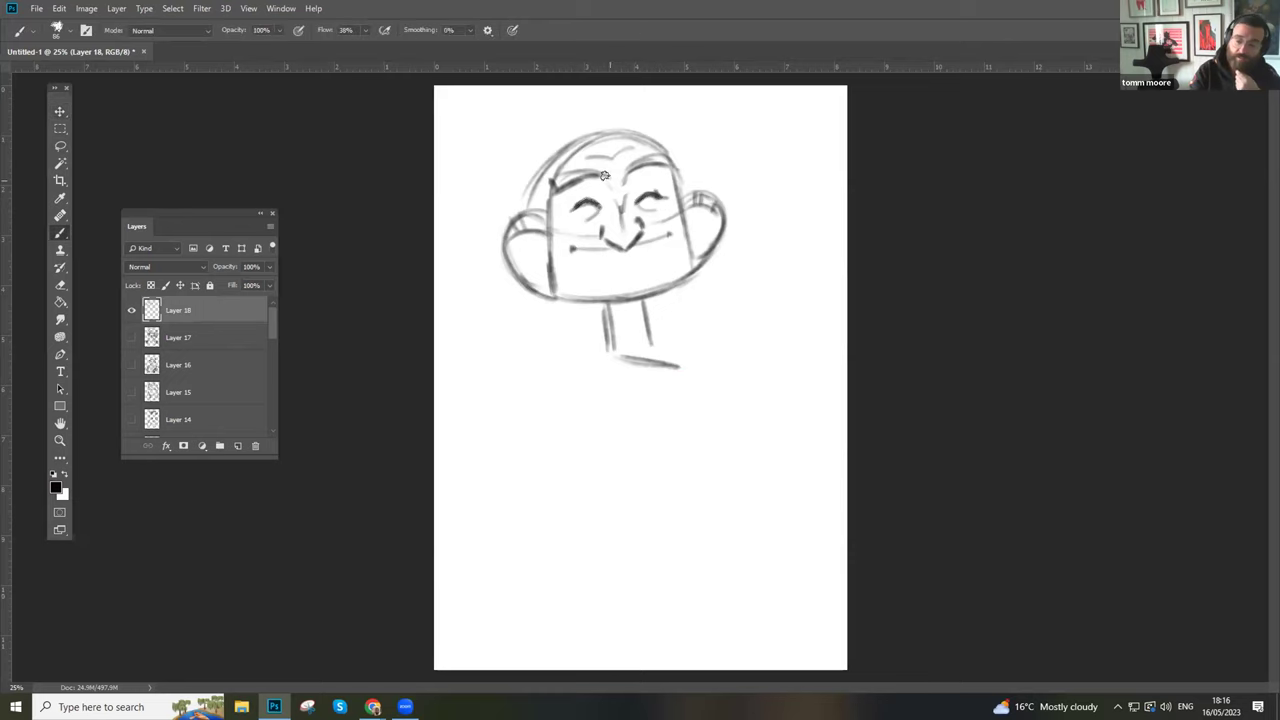
left_click_drag(627, 158, 630, 202)
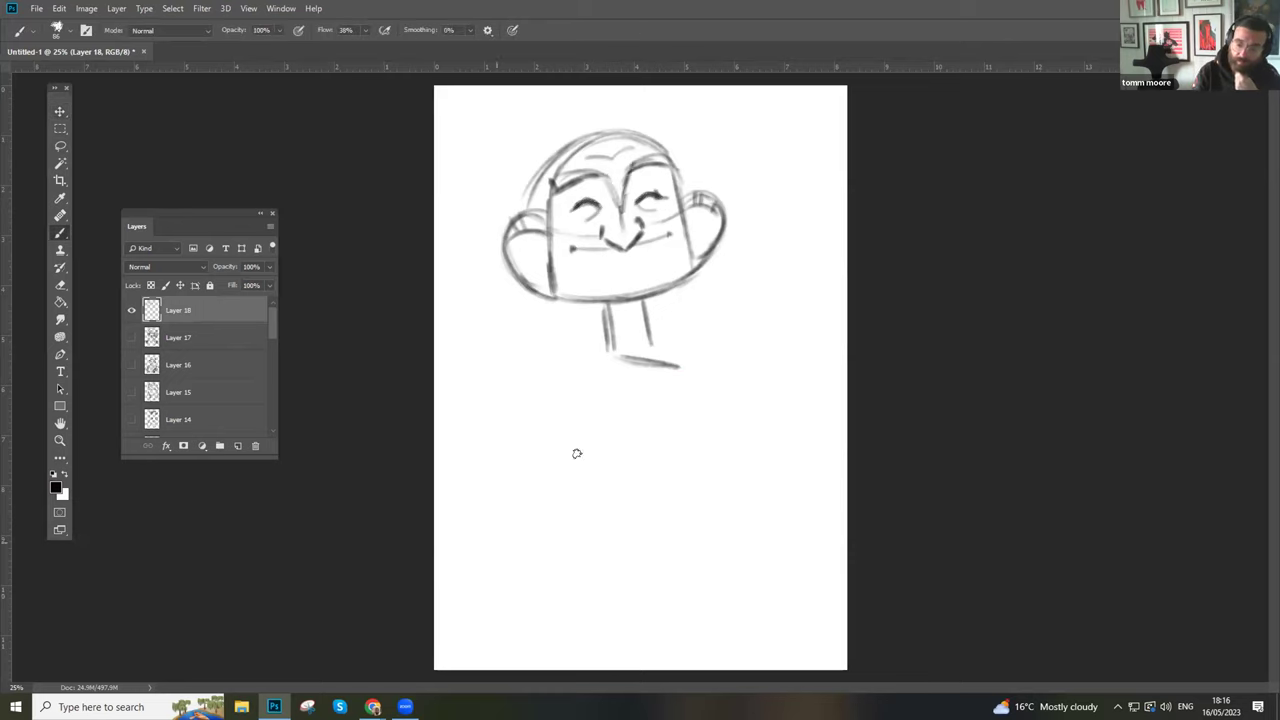
- Sketch a raised hand with bent fingers and a forearm below the neck, and strengthen the neckline and neck
mouse_move(564, 416)
left_mouse_down()
mouse_move(606, 364)
mouse_move(623, 381)
mouse_move(572, 437)
mouse_move(580, 479)
mouse_move(592, 424)
left_mouse_up()
mouse_move(582, 486)
left_mouse_down()
mouse_move(648, 423)
mouse_move(676, 498)
mouse_move(671, 528)
mouse_move(628, 501)
mouse_move(635, 488)
mouse_move(609, 487)
mouse_move(656, 452)
left_mouse_up()
mouse_move(620, 500)
left_mouse_down()
mouse_move(586, 488)
mouse_move(656, 573)
left_mouse_up()
mouse_move(643, 527)
left_mouse_down()
mouse_move(686, 572)
mouse_move(611, 598)
mouse_move(584, 584)
mouse_move(583, 637)
left_mouse_up()
left_click_drag(610, 350, 686, 365)
left_click_drag(652, 362, 648, 340)
- Draw long hair falling down the left side, and add the thumb, collar edge and chest lines around the hand
left_click_drag(503, 258, 463, 430)
left_click_drag(497, 312, 445, 482)
mouse_move(620, 354)
left_mouse_down()
mouse_move(554, 353)
mouse_move(594, 384)
left_mouse_up()
left_click_drag(704, 384, 637, 420)
mouse_move(548, 360)
left_mouse_down()
mouse_move(602, 400)
mouse_move(530, 420)
left_mouse_up()
mouse_move(584, 416)
left_mouse_down()
mouse_move(538, 420)
mouse_move(451, 591)
mouse_move(470, 510)
mouse_move(572, 452)
left_mouse_up()
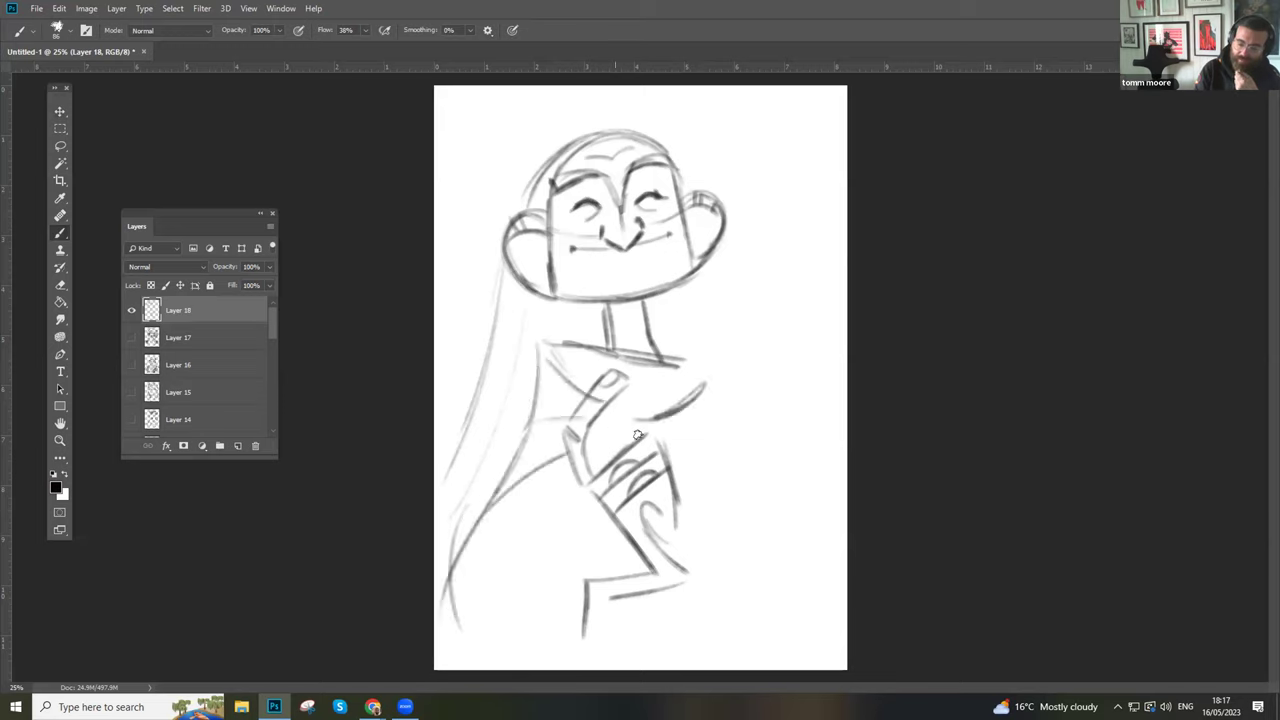
- Outline the right shoulder and arm, and define the forearm and cuff beneath the raised hand
mouse_move(688, 357)
left_mouse_down()
mouse_move(712, 392)
mouse_move(606, 412)
mouse_move(776, 458)
left_mouse_up()
mouse_move(702, 380)
left_mouse_down()
mouse_move(780, 460)
mouse_move(802, 643)
left_mouse_up()
mouse_move(718, 516)
left_mouse_down()
mouse_move(723, 578)
mouse_move(699, 513)
mouse_move(727, 511)
mouse_move(713, 446)
left_mouse_up()
left_click_drag(697, 422, 712, 512)
left_click_drag(575, 462, 586, 566)
mouse_move(576, 484)
left_mouse_down()
mouse_move(588, 574)
mouse_move(560, 554)
left_mouse_up()
mouse_move(570, 490)
left_mouse_down()
mouse_move(562, 578)
mouse_move(598, 576)
mouse_move(597, 664)
left_mouse_up()
left_click_drag(605, 598, 692, 576)
- Add fold lines and contours to the right arm and the lower right of the torso
mouse_move(718, 513)
left_mouse_down()
mouse_move(785, 509)
mouse_move(767, 612)
mouse_move(722, 605)
left_mouse_up()
left_click_drag(749, 550, 734, 614)
mouse_move(728, 555)
left_mouse_down()
mouse_move(782, 547)
mouse_move(788, 515)
mouse_move(770, 520)
mouse_move(780, 540)
left_mouse_up()
mouse_move(784, 526)
left_mouse_down()
mouse_move(758, 618)
mouse_move(811, 583)
left_mouse_up()
mouse_move(738, 645)
left_mouse_down()
mouse_move(818, 590)
mouse_move(808, 596)
left_mouse_up()
left_click_drag(810, 510, 820, 640)
mouse_move(745, 425)
left_mouse_down()
mouse_move(838, 520)
mouse_move(780, 462)
left_mouse_up()
- Add long hair strands beside the neck and down the left side over the shoulder and sleeve
mouse_move(690, 262)
left_mouse_down()
mouse_move(680, 355)
mouse_move(666, 356)
left_mouse_up()
left_click_drag(570, 298, 478, 498)
left_click_drag(522, 304, 510, 360)
mouse_move(504, 222)
left_mouse_down()
mouse_move(540, 160)
mouse_move(584, 134)
mouse_move(679, 196)
mouse_move(708, 198)
mouse_move(650, 288)
mouse_move(568, 304)
left_mouse_up()
mouse_move(596, 352)
left_mouse_down()
mouse_move(528, 349)
mouse_move(510, 456)
left_mouse_up()
left_click_drag(570, 417, 522, 430)
mouse_move(536, 404)
left_mouse_down()
mouse_move(474, 514)
mouse_move(436, 660)
left_mouse_up()
left_click_drag(460, 532, 464, 670)
- Reinforce the cuff and wrist, and draw flowing hair strands over the right shoulder and down the left side
mouse_move(596, 590)
left_mouse_down()
mouse_move(601, 662)
mouse_move(676, 580)
left_mouse_up()
left_click_drag(560, 442, 578, 486)
mouse_move(586, 390)
left_mouse_down()
mouse_move(559, 431)
mouse_move(626, 376)
mouse_move(586, 472)
left_mouse_up()
mouse_move(782, 366)
left_mouse_down()
mouse_move(718, 318)
mouse_move(752, 288)
mouse_move(800, 362)
left_mouse_up()
mouse_move(760, 288)
left_mouse_down()
mouse_move(795, 309)
mouse_move(716, 306)
mouse_move(756, 230)
mouse_move(770, 288)
mouse_move(800, 254)
mouse_move(808, 322)
mouse_move(764, 324)
mouse_move(798, 346)
mouse_move(681, 366)
left_mouse_up()
left_click_drag(734, 329, 740, 443)
left_click_drag(765, 362, 738, 425)
left_click_drag(522, 168, 438, 464)
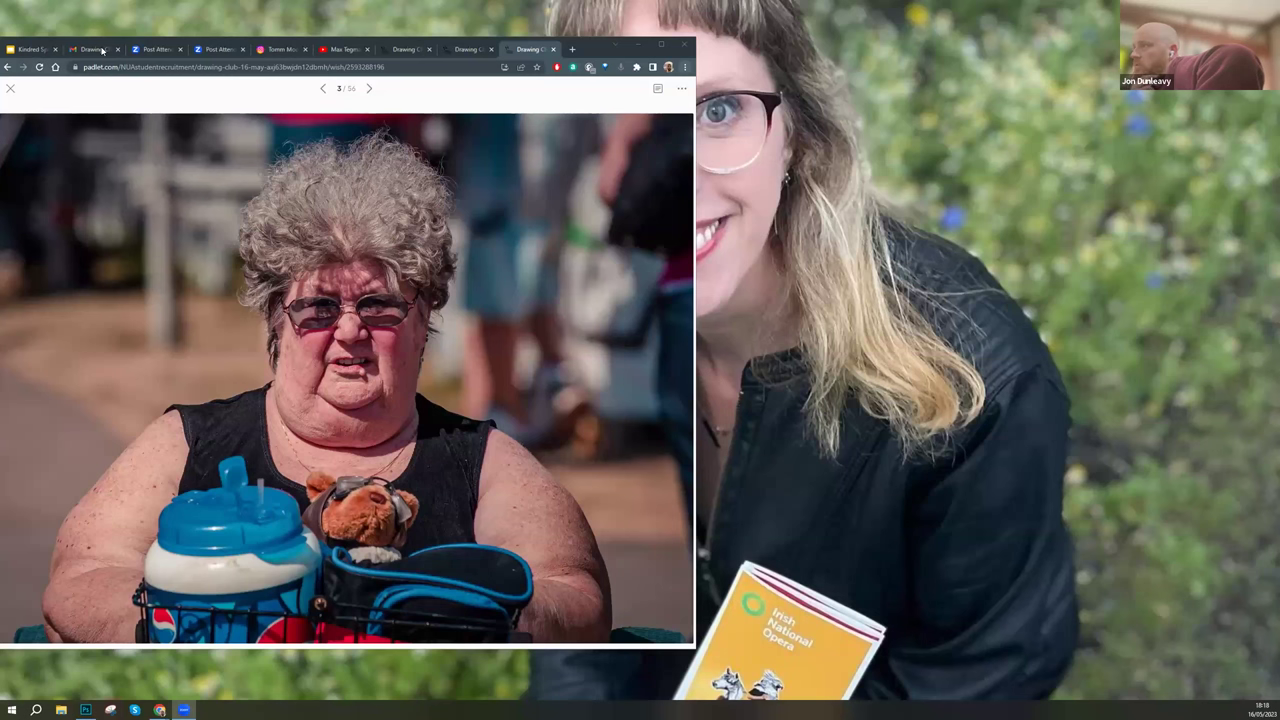
- Switch to the Padlet board in the browser, look over the posted drawings, and open the ink sketch of the curly-haired sitter
left_click(5, 67)
scroll(428, 380, "down", 3)
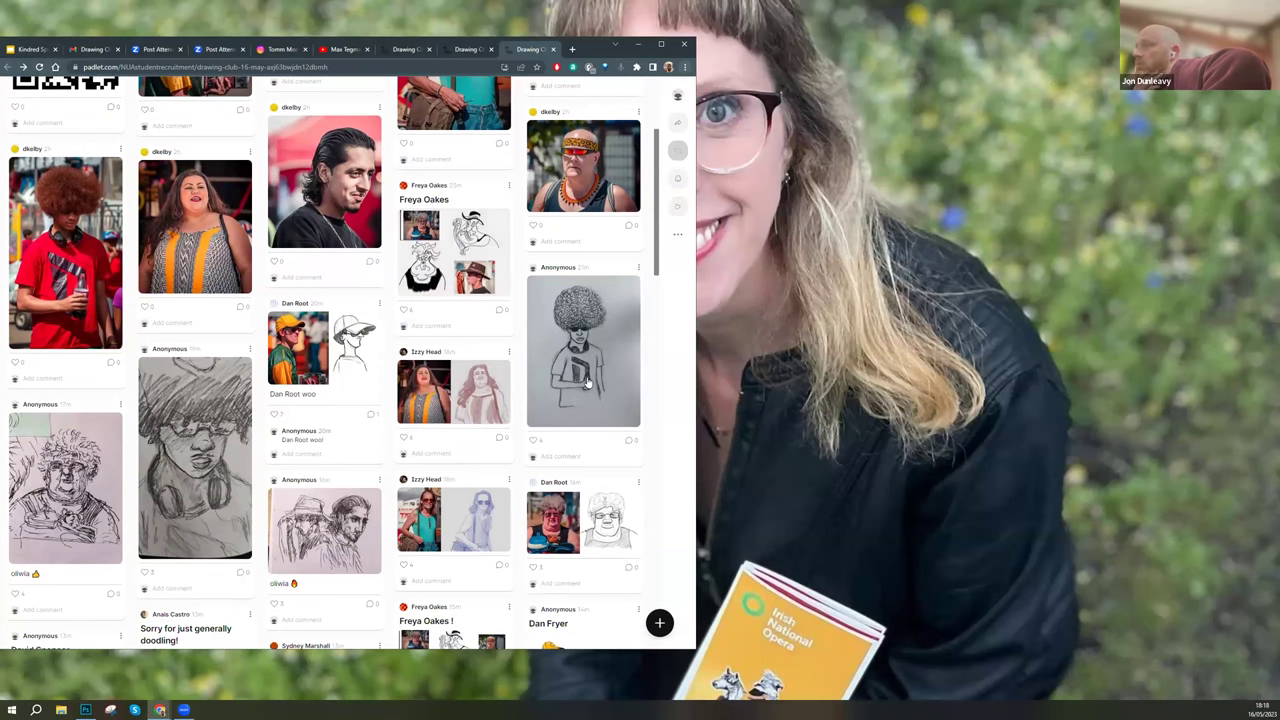
scroll(557, 393, "down", 1)
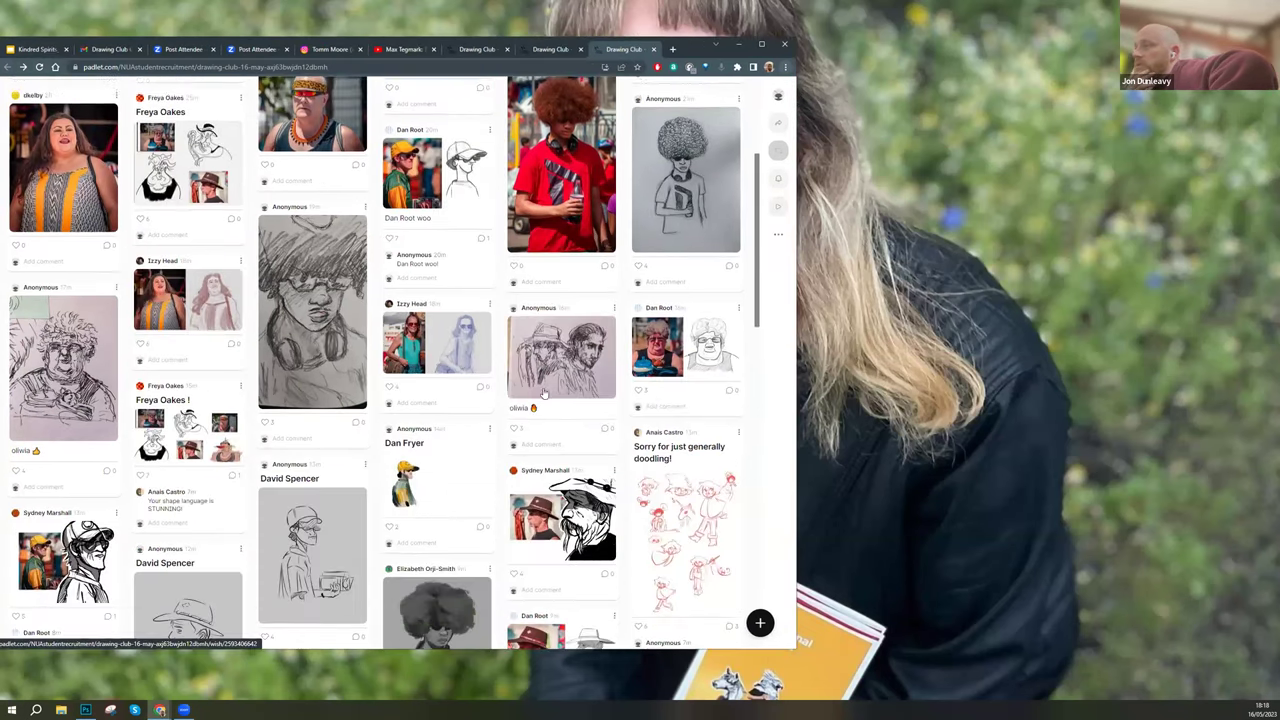
scroll(558, 393, "down", 1)
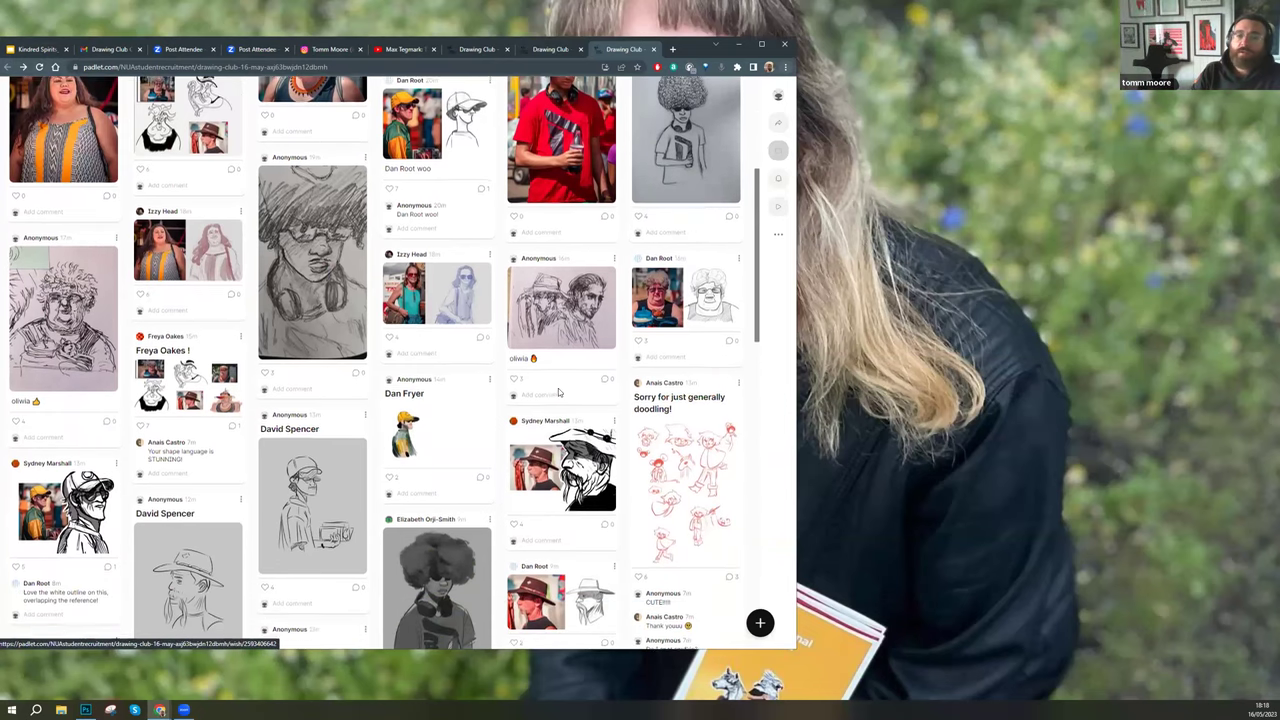
left_click(79, 301)
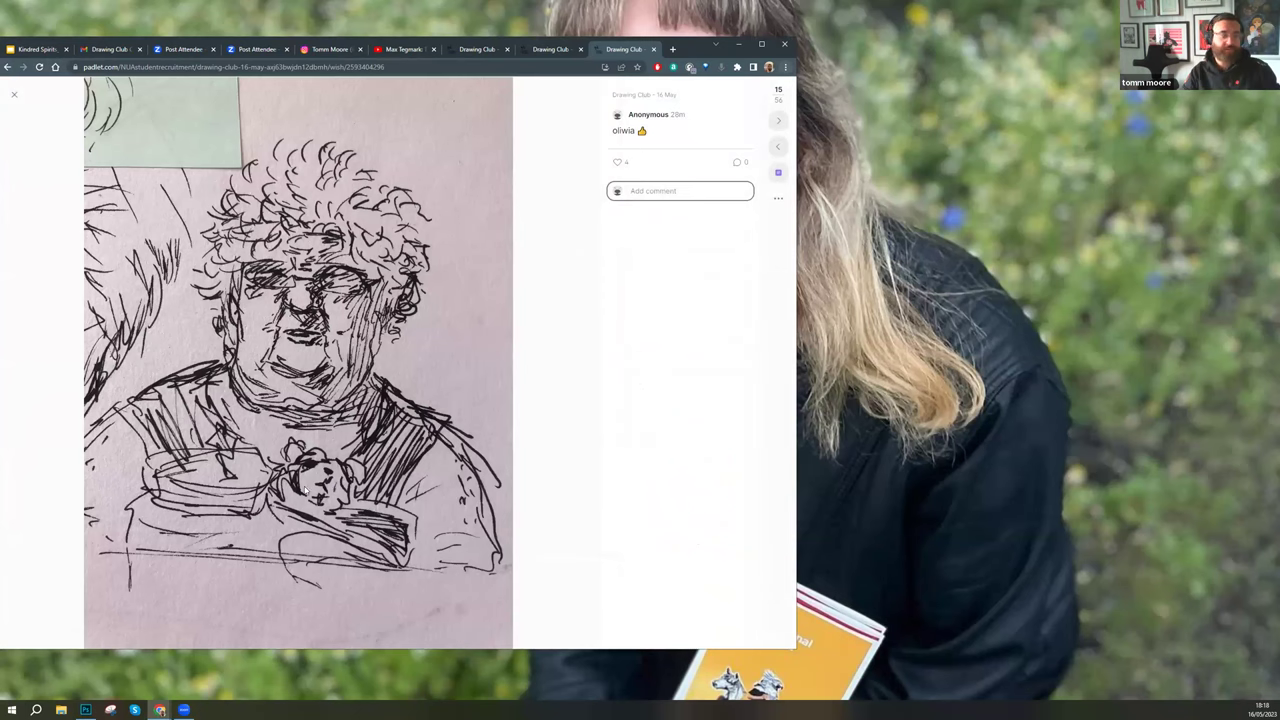
- View the following drawing submissions one by one, revisiting the six-image caricature post before returning to the yellow-cap drawing
key("Right")
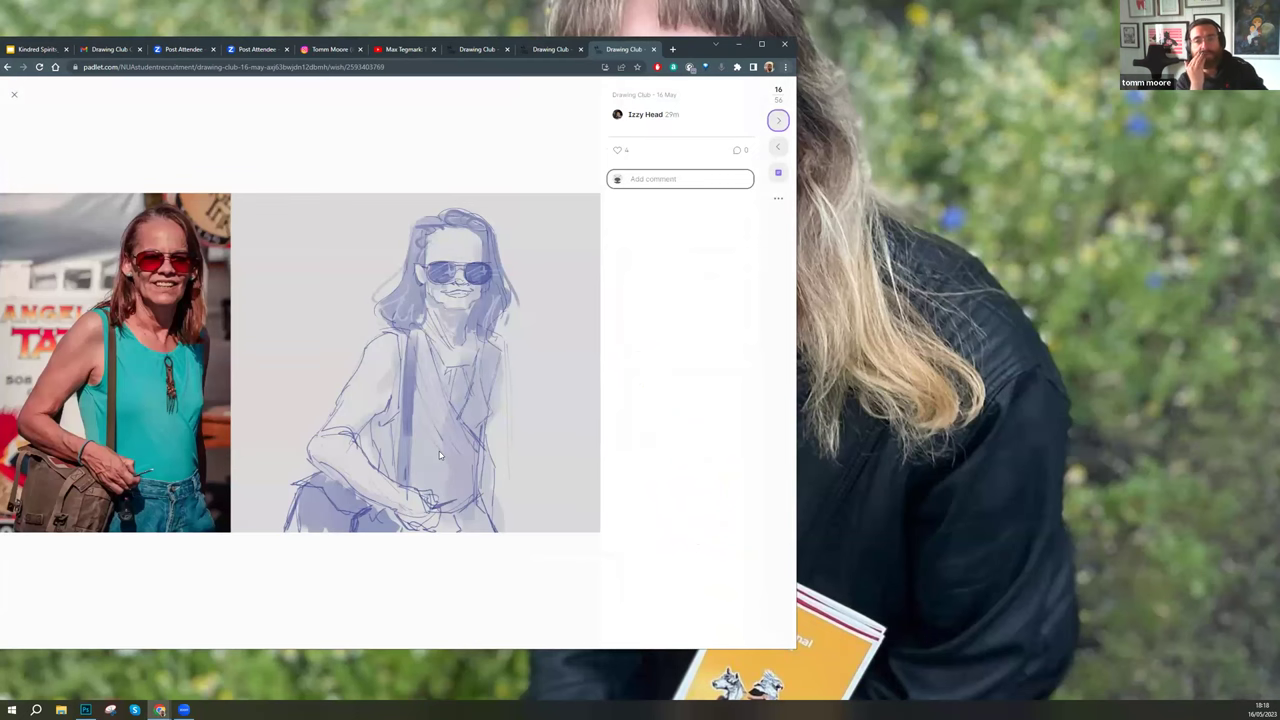
key("Right")
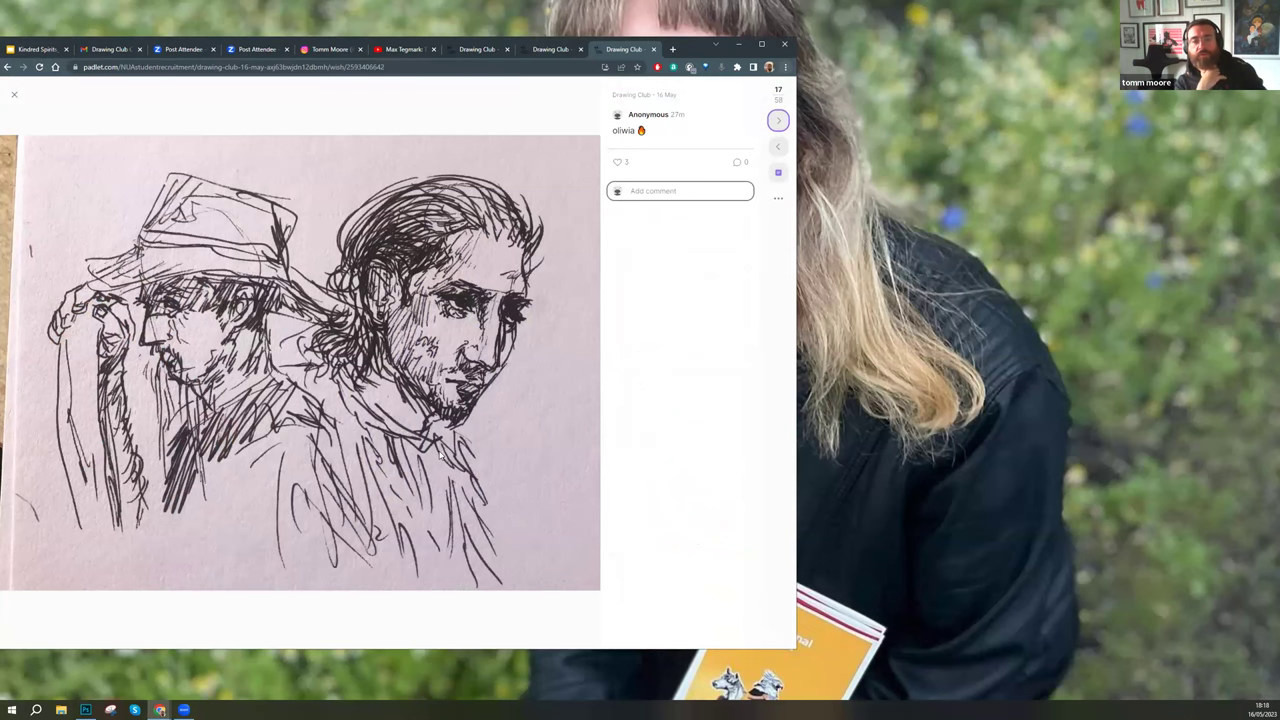
key("Right")
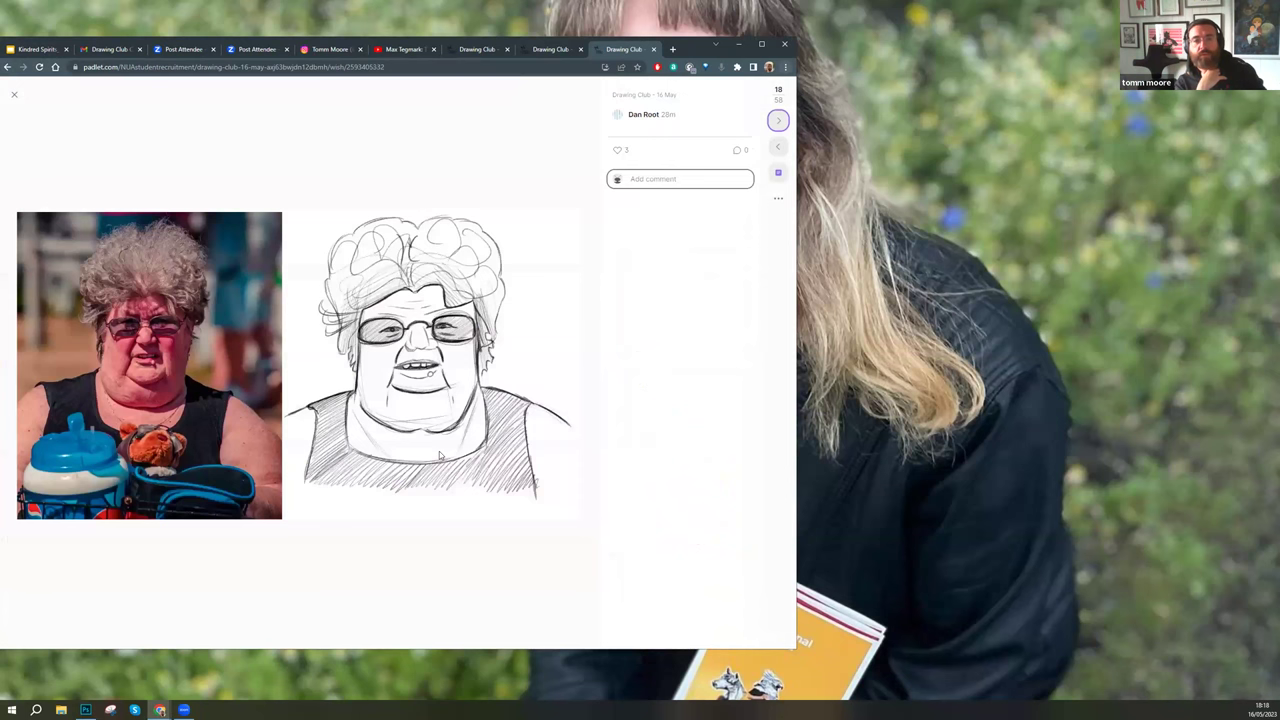
key("Right")
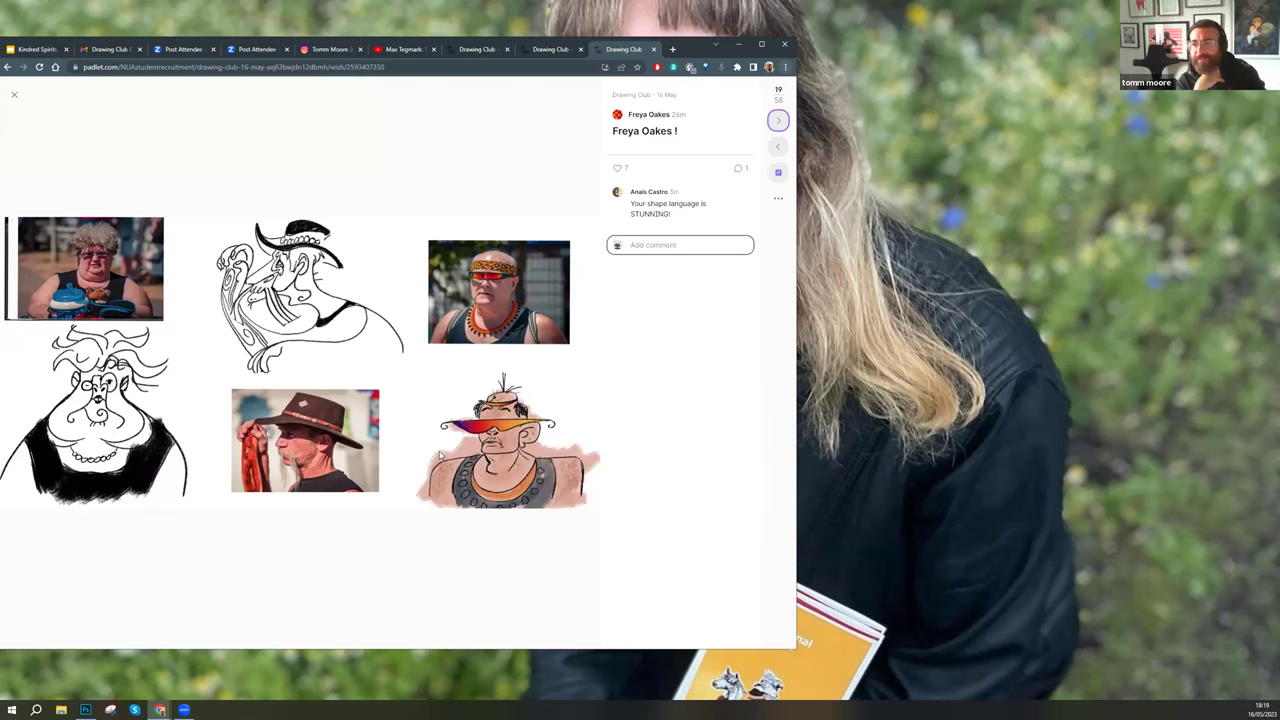
key("Right")
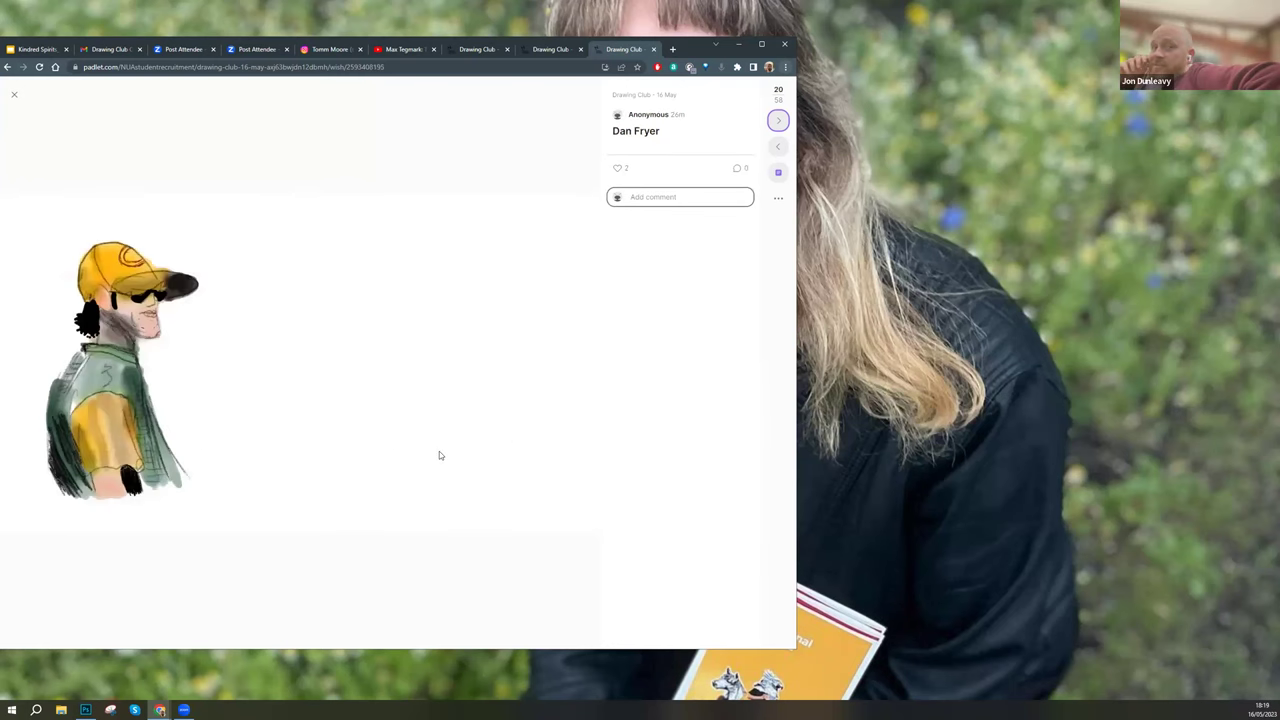
key("Right")
key("Left")
key("Left")
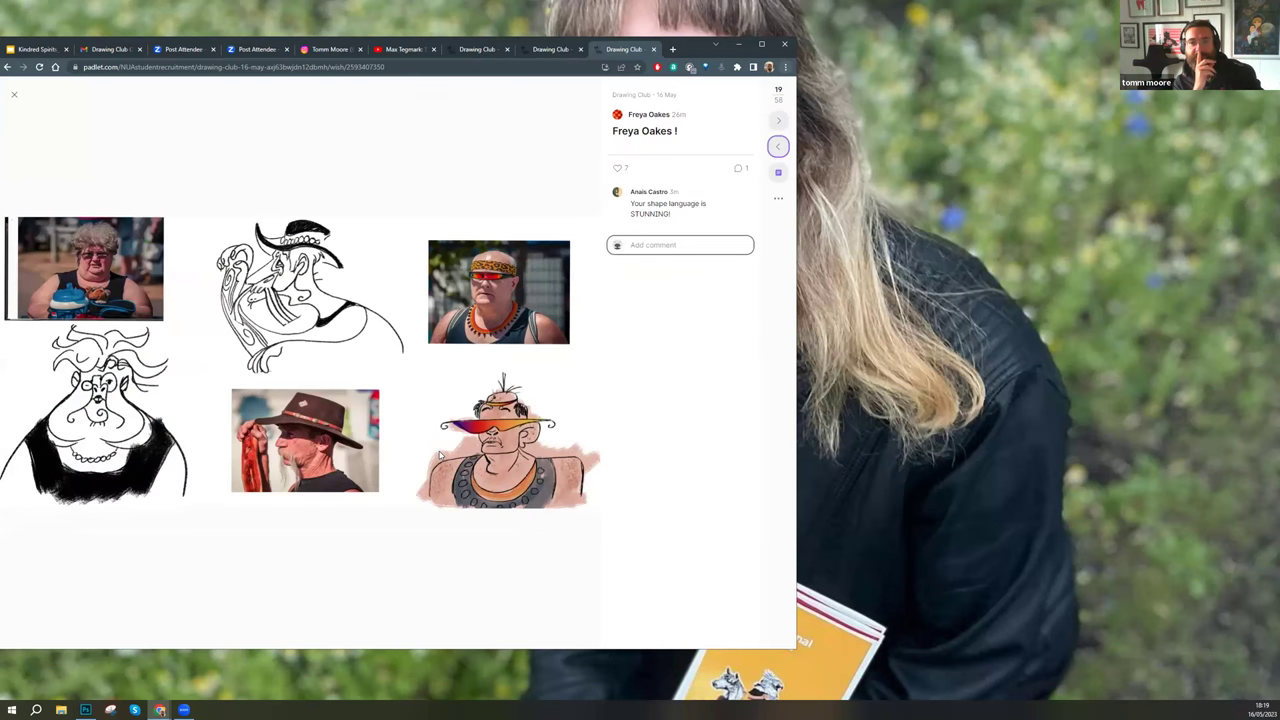
key("Right")
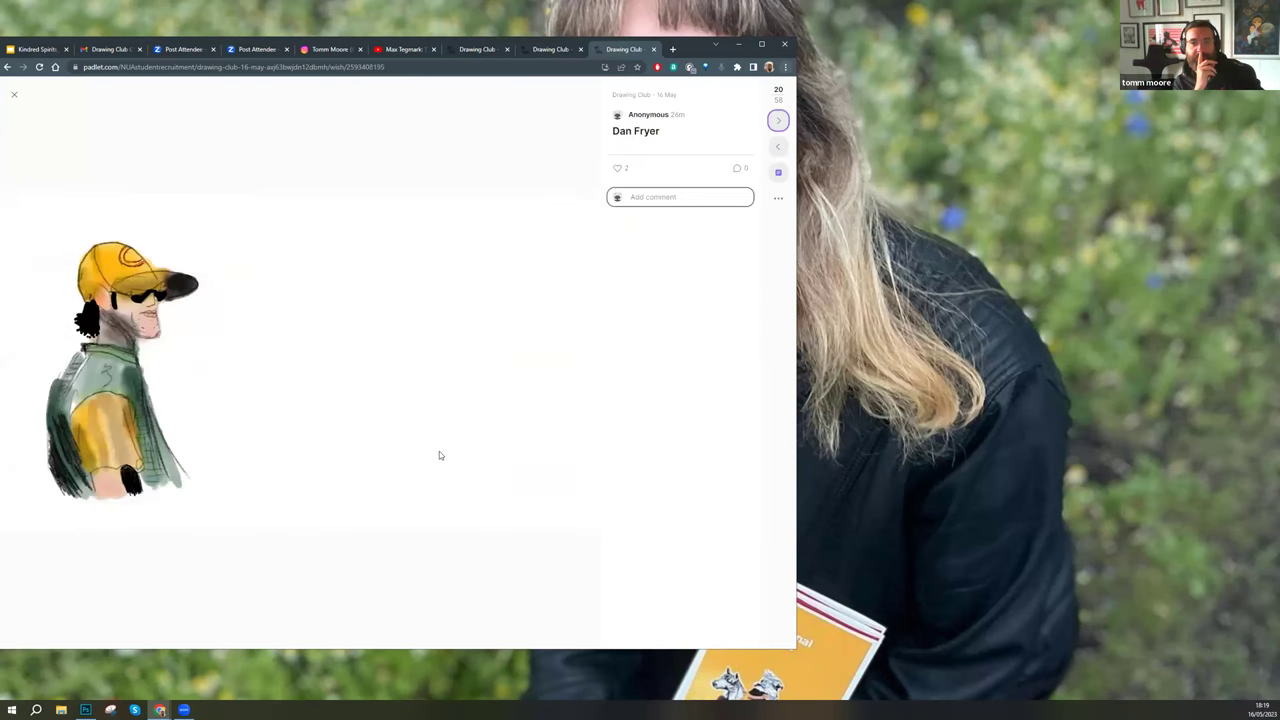
- Look through the next drawing submissions, from the red character doodles to the orange portrait with its reference photo
key("Right")
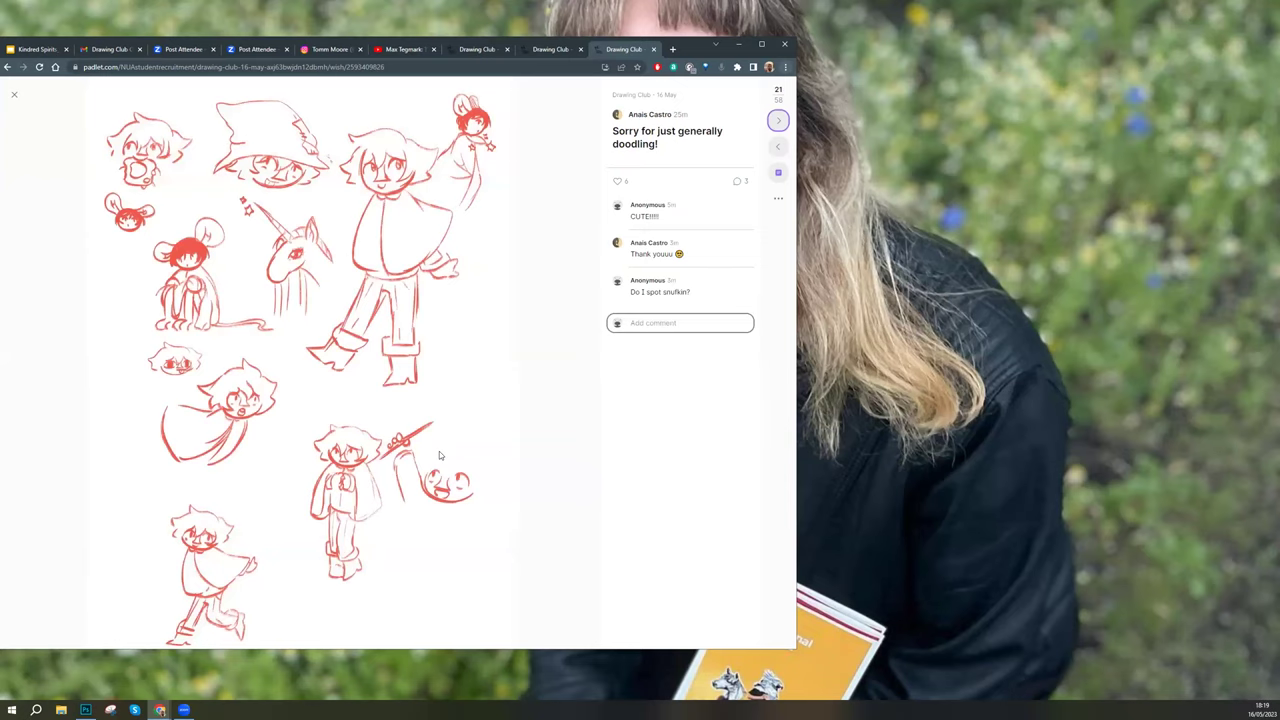
key("Right")
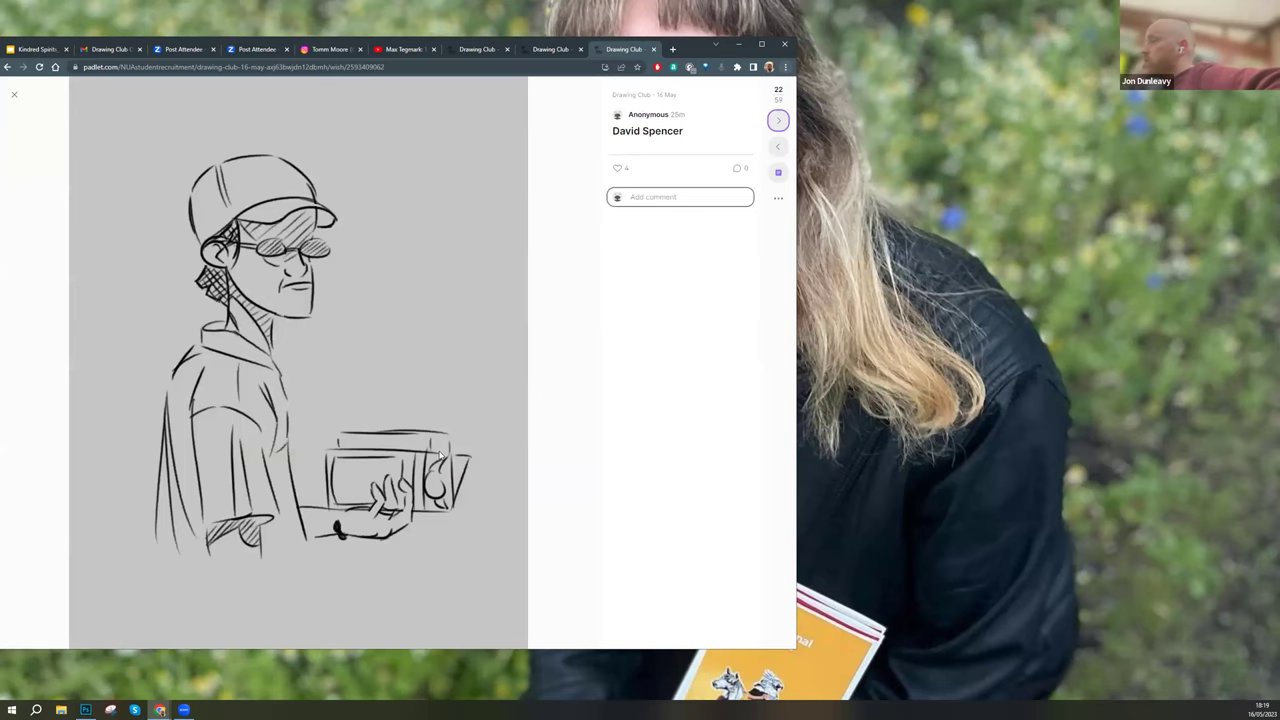
key("Right")
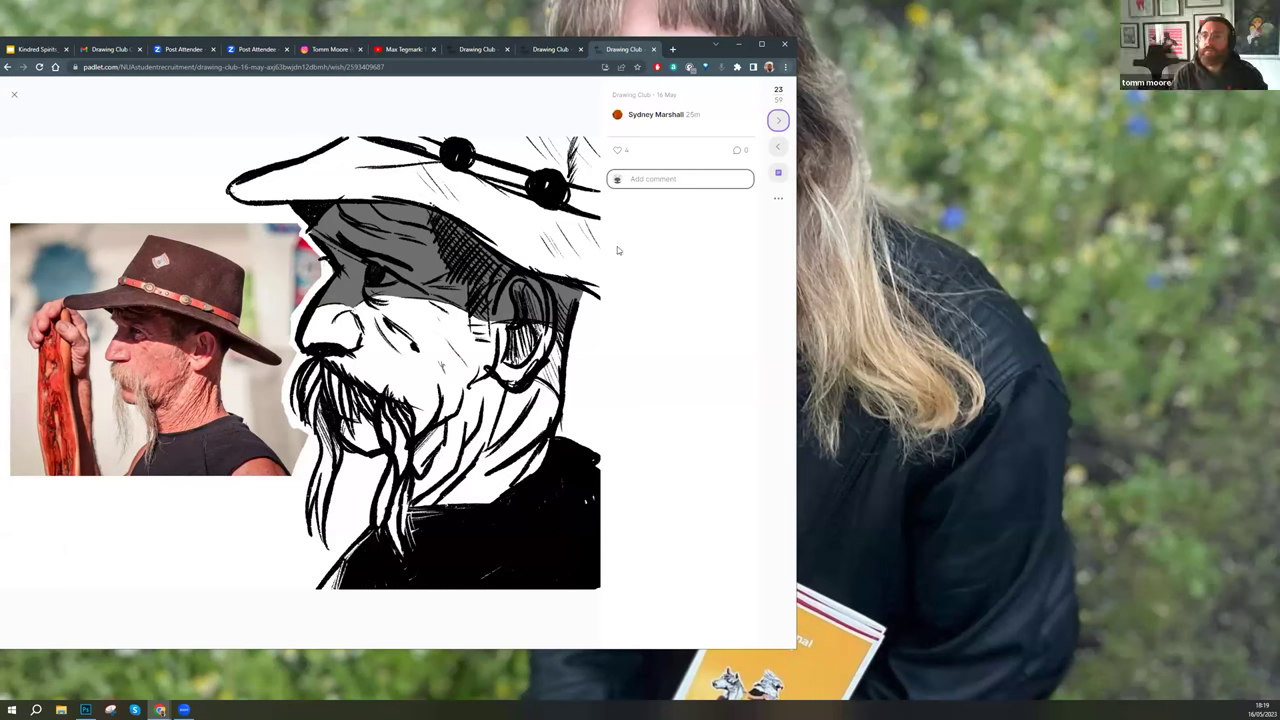
left_click(934, 209)
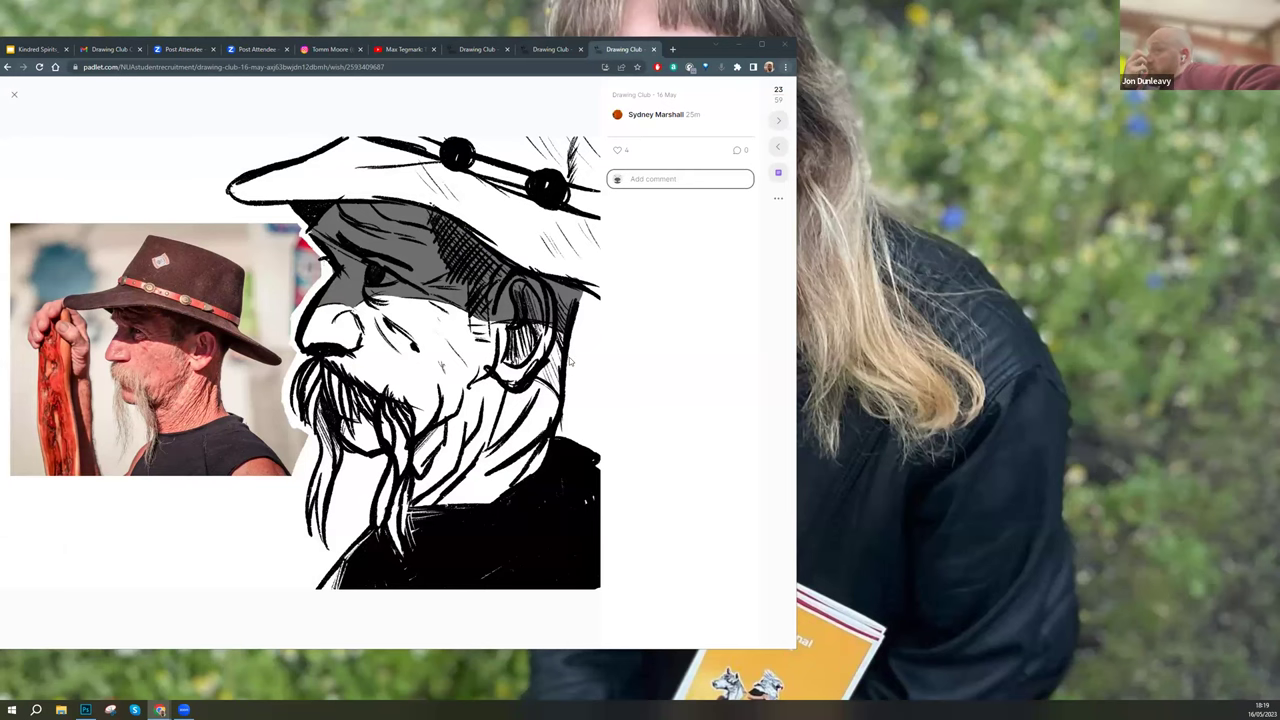
key("Right")
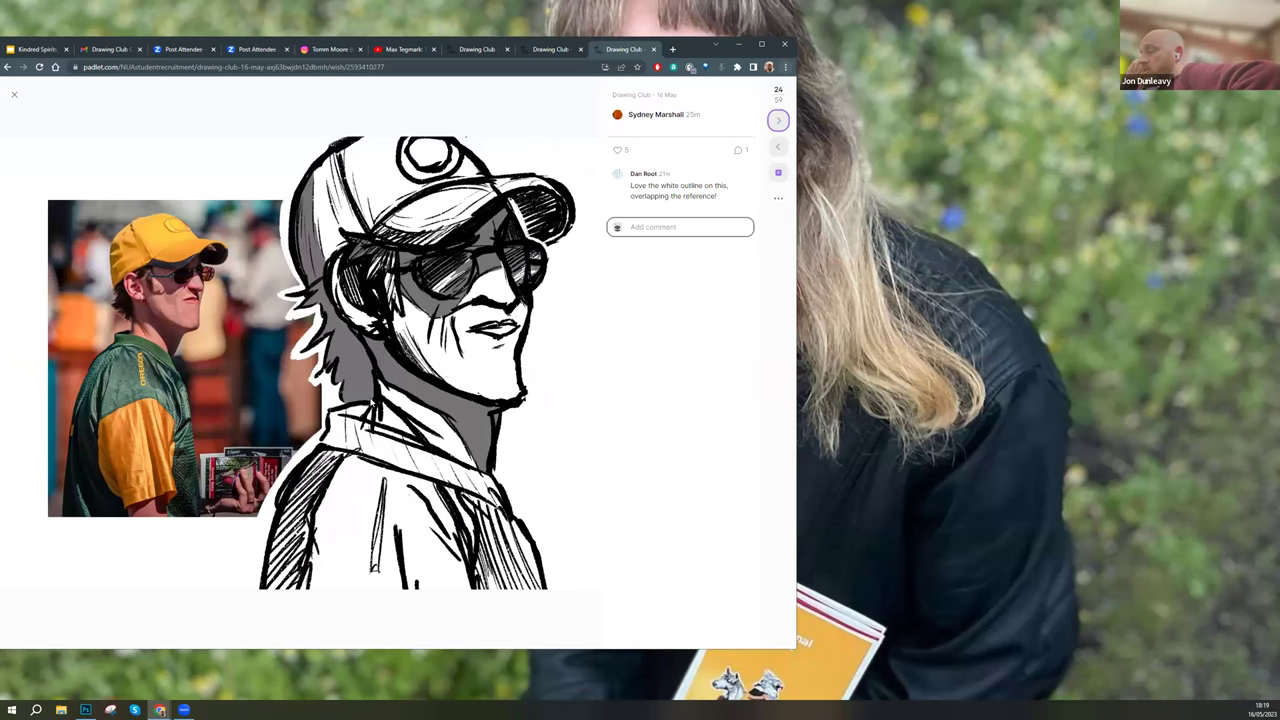
key("Right")
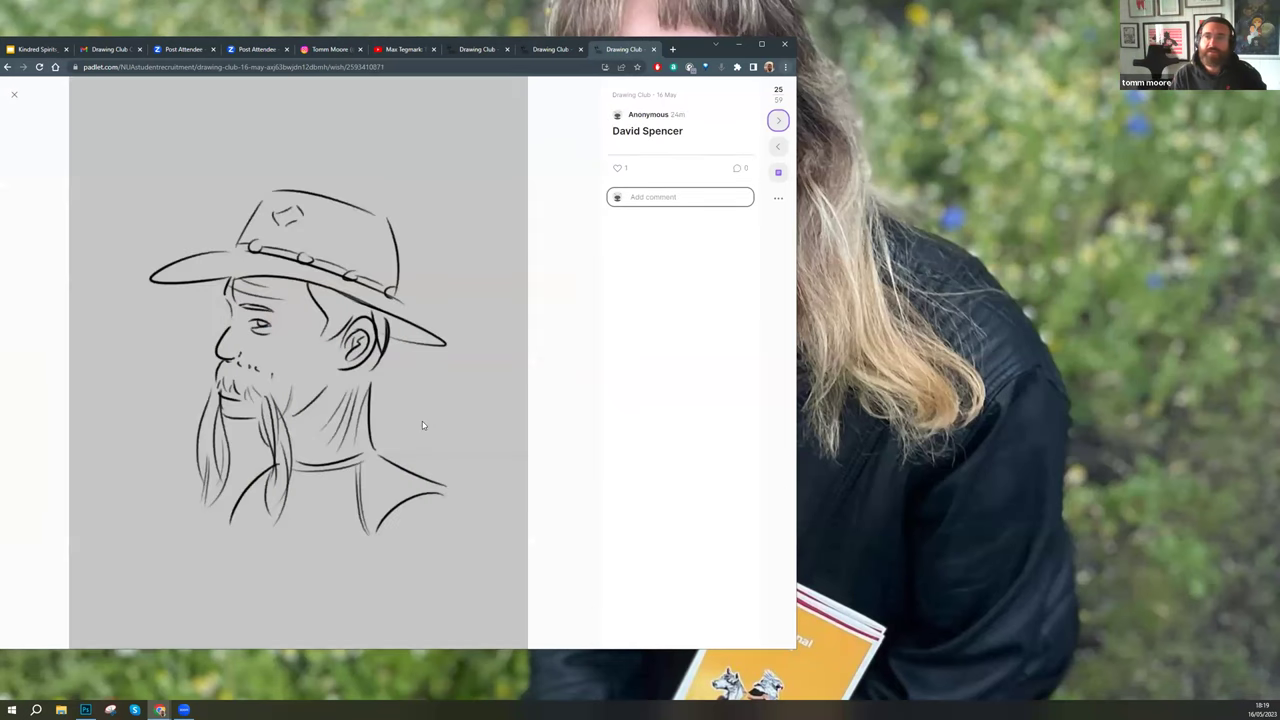
key("Right")
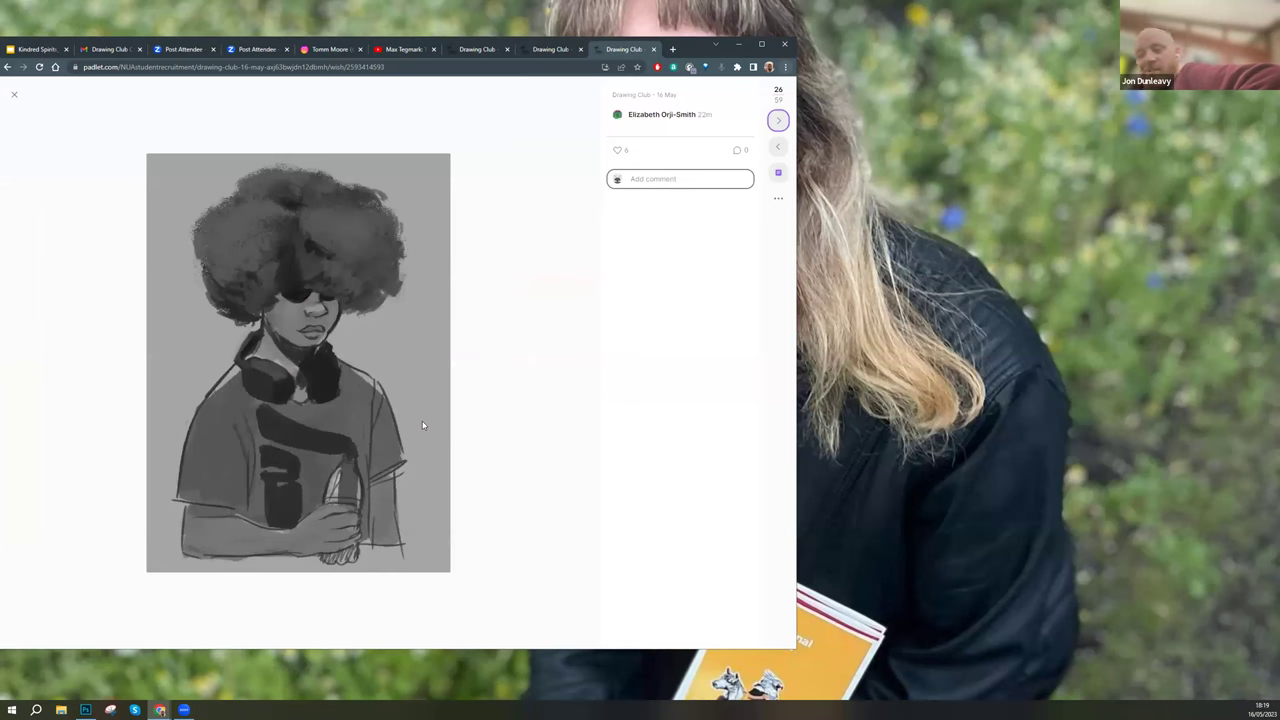
key("Right")
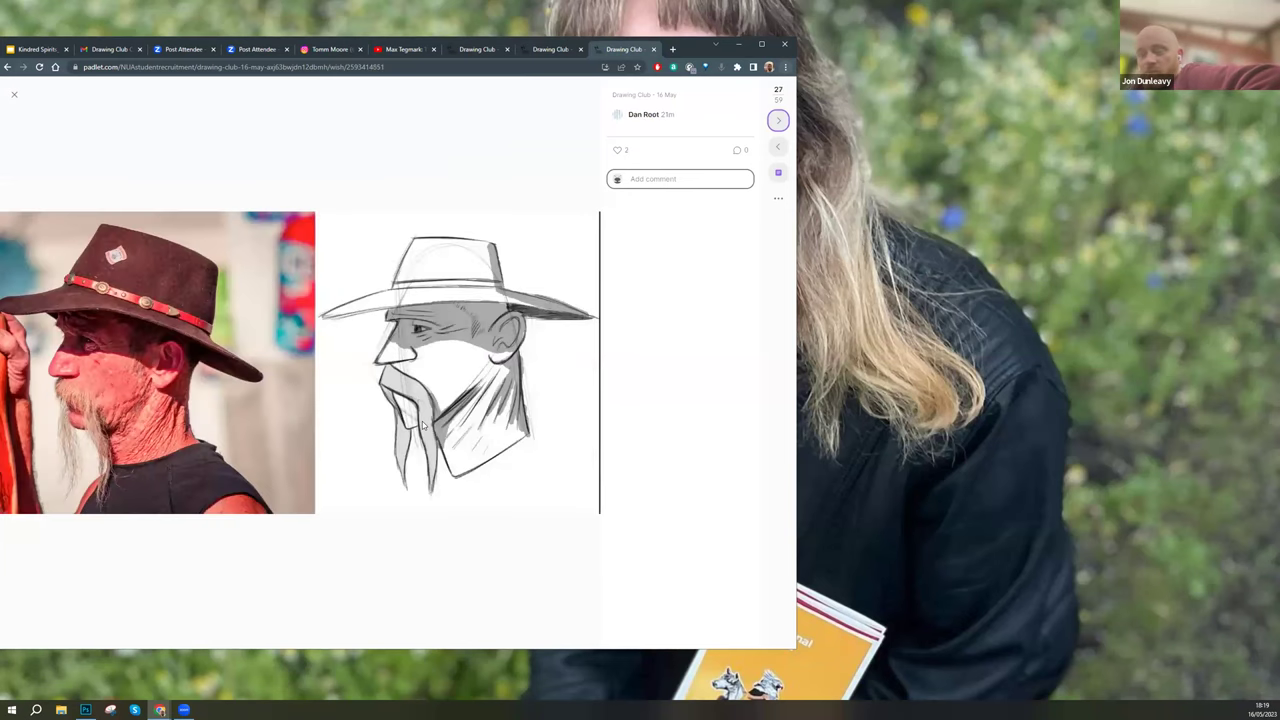
key("Right")
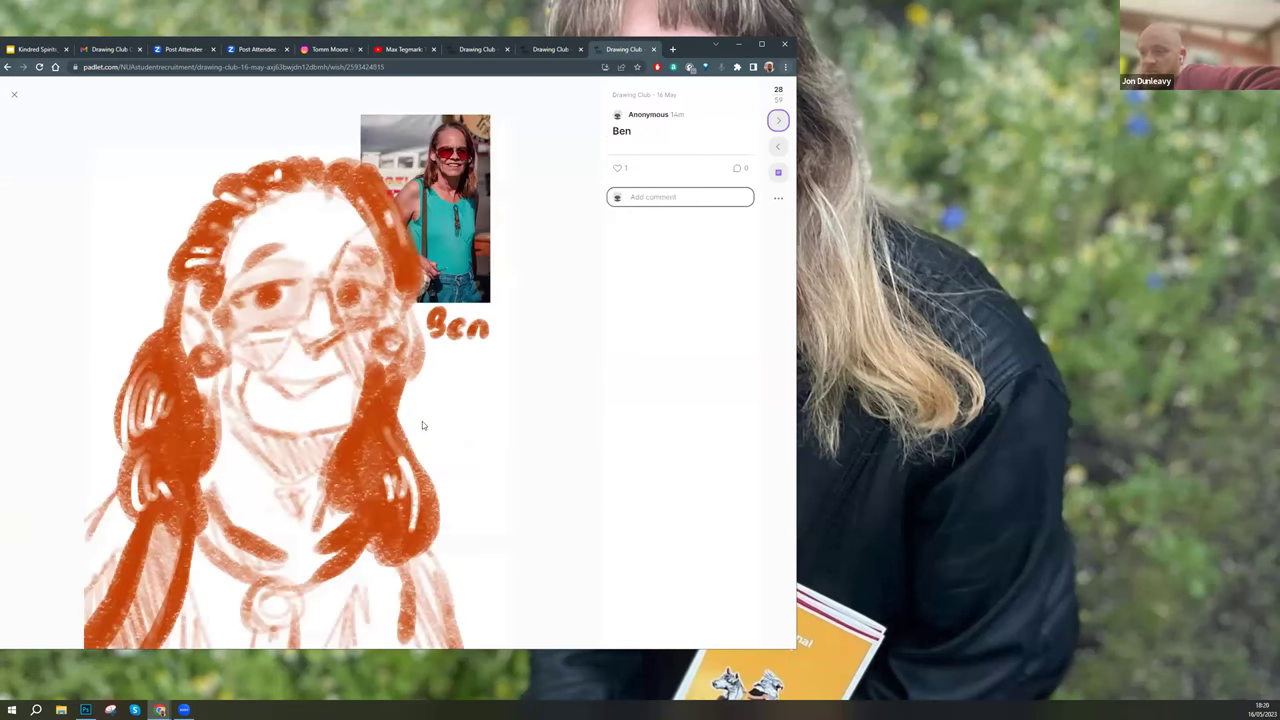
- Continue through the posts from the ink portrait of the man with slicked-back hair to the pencil portrait in the striped hat
key("Right")
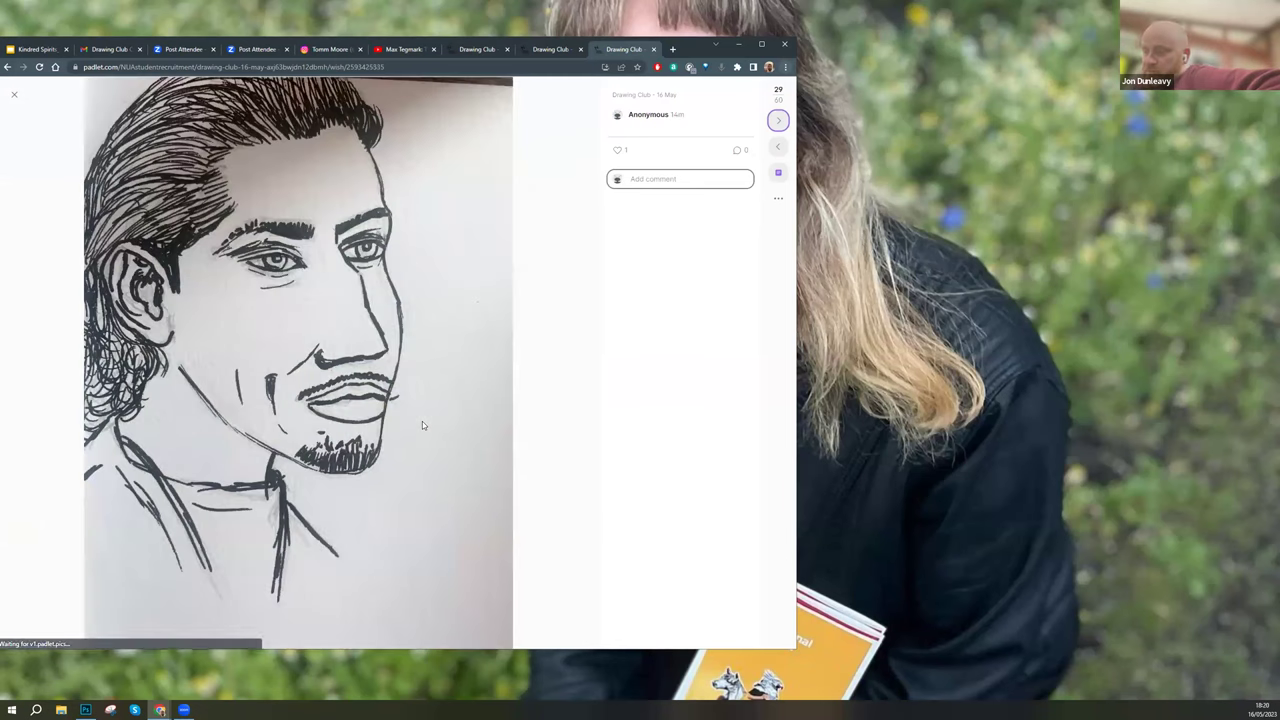
key("Right")
key("Right")
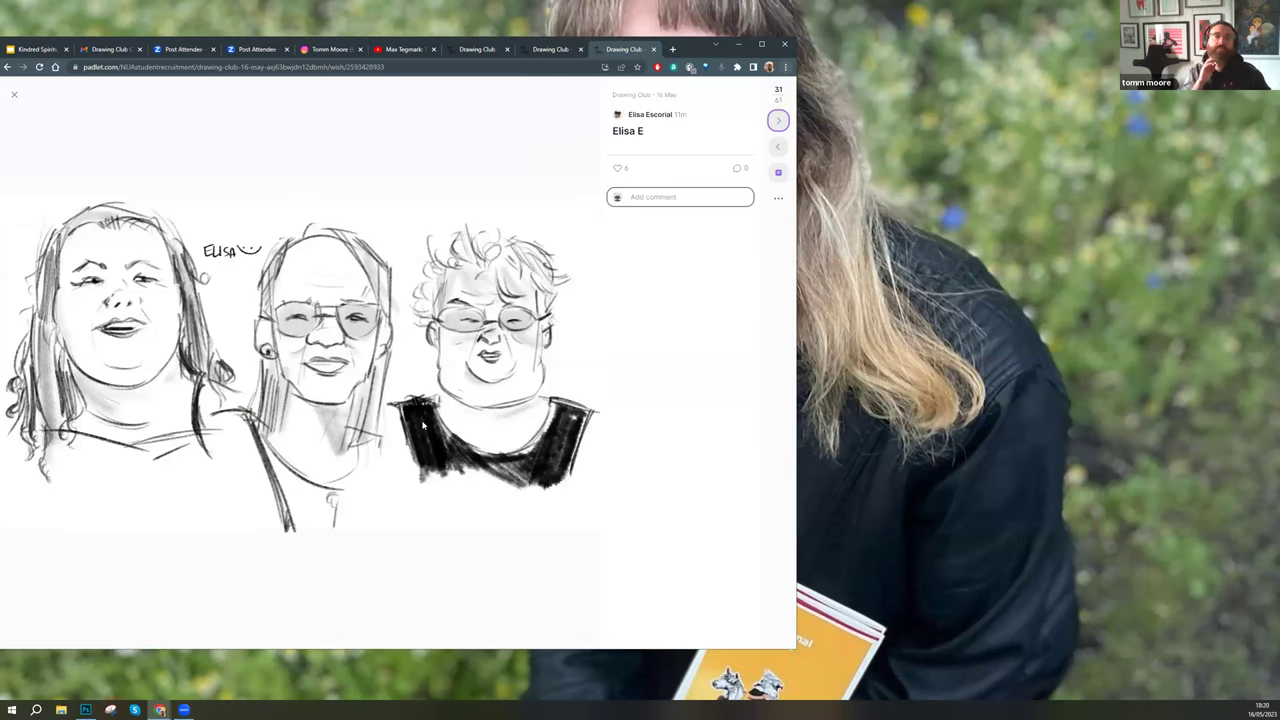
key("Right")
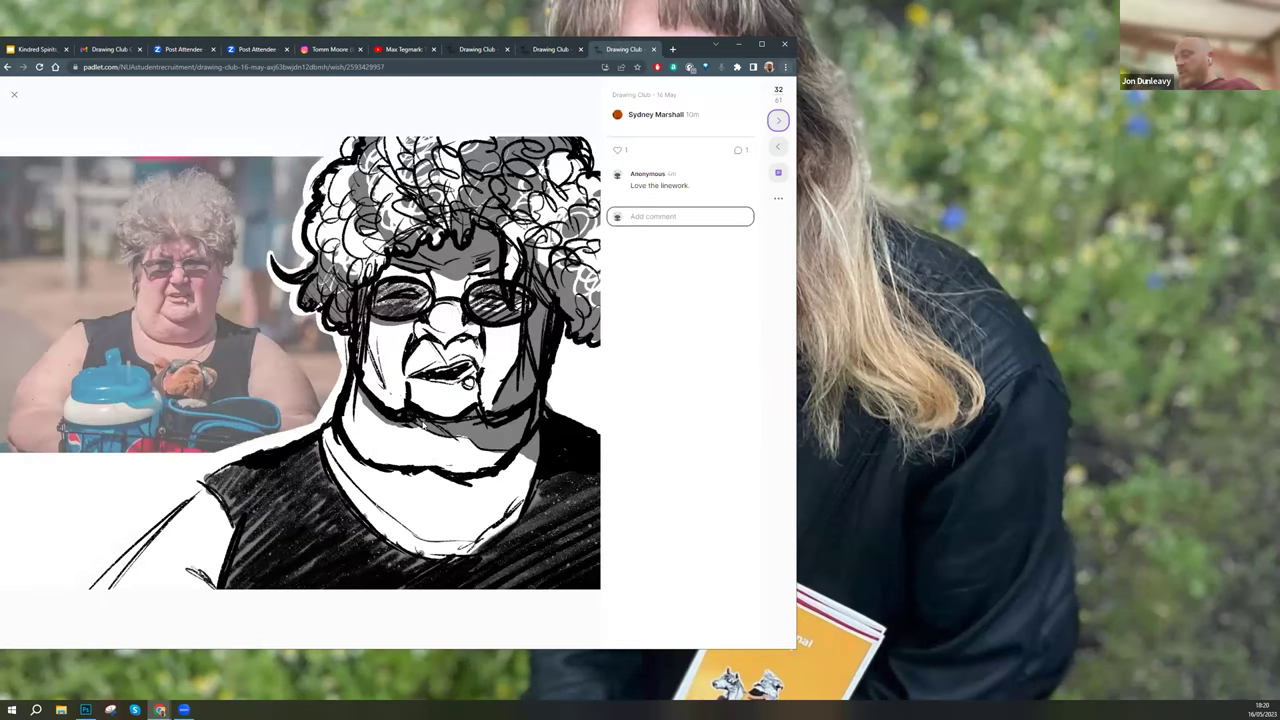
key("Right")
key("Right")
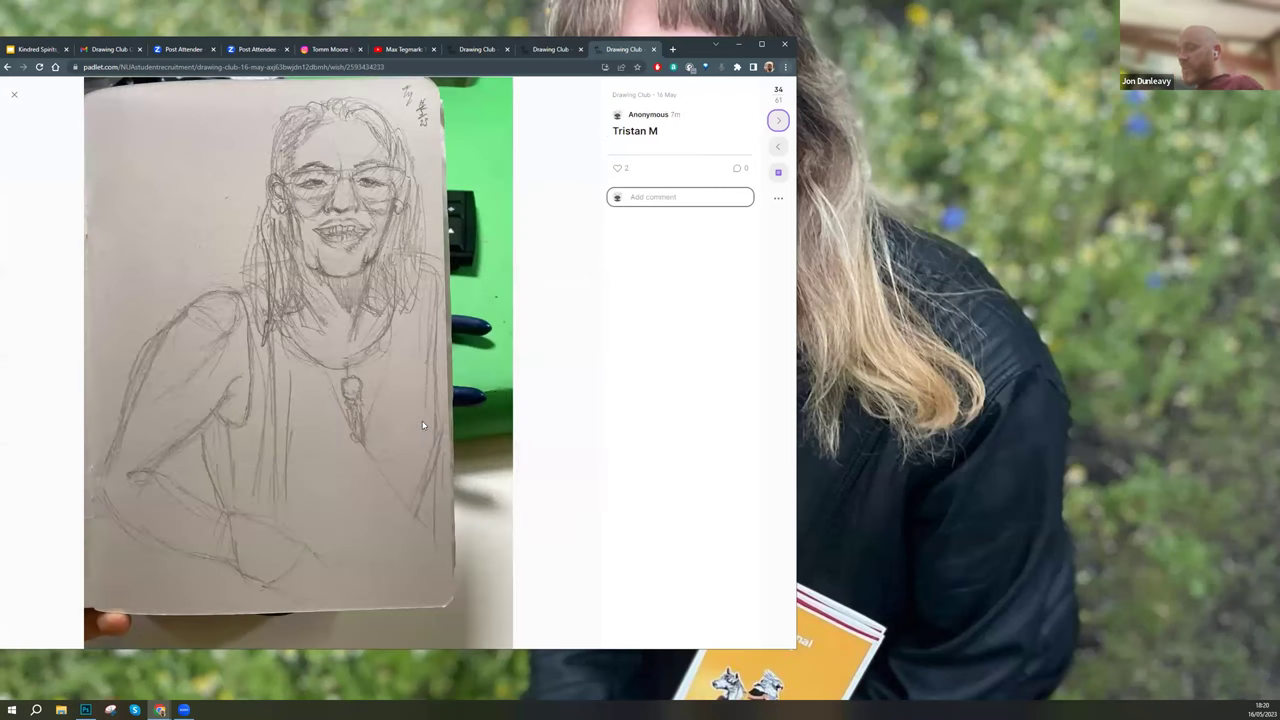
key("Right")
key("Right")
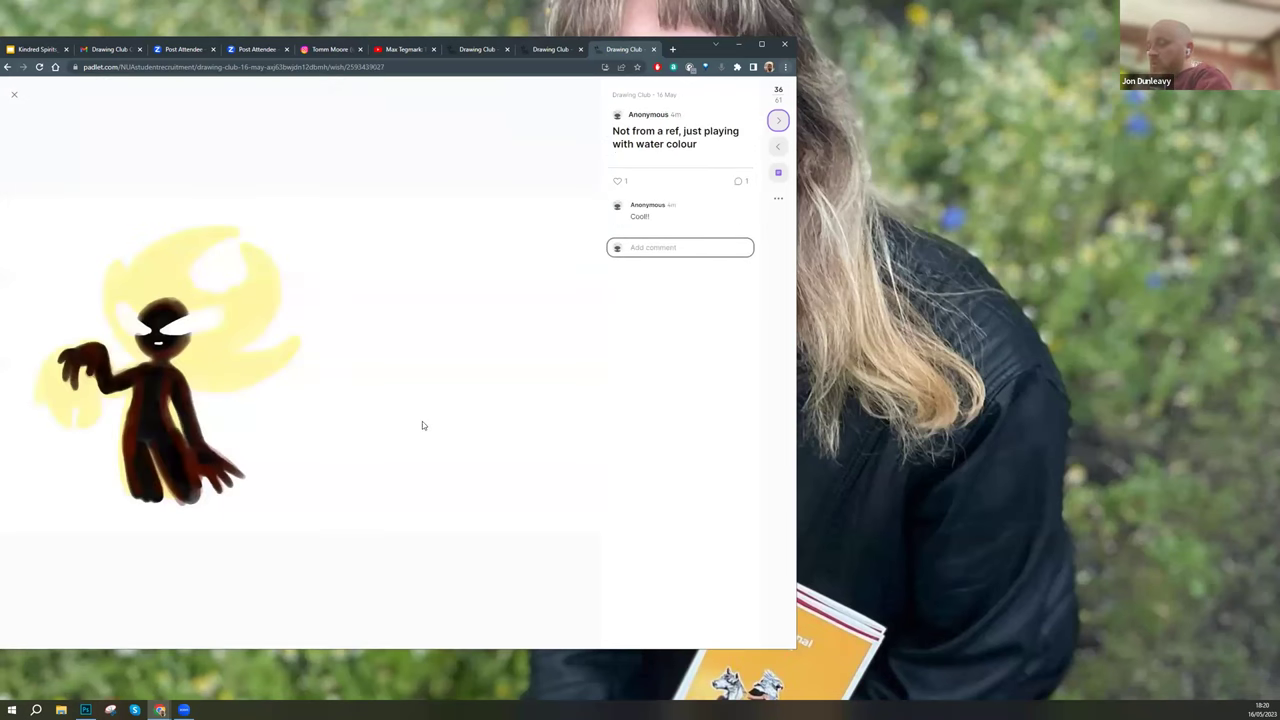
key("Right")
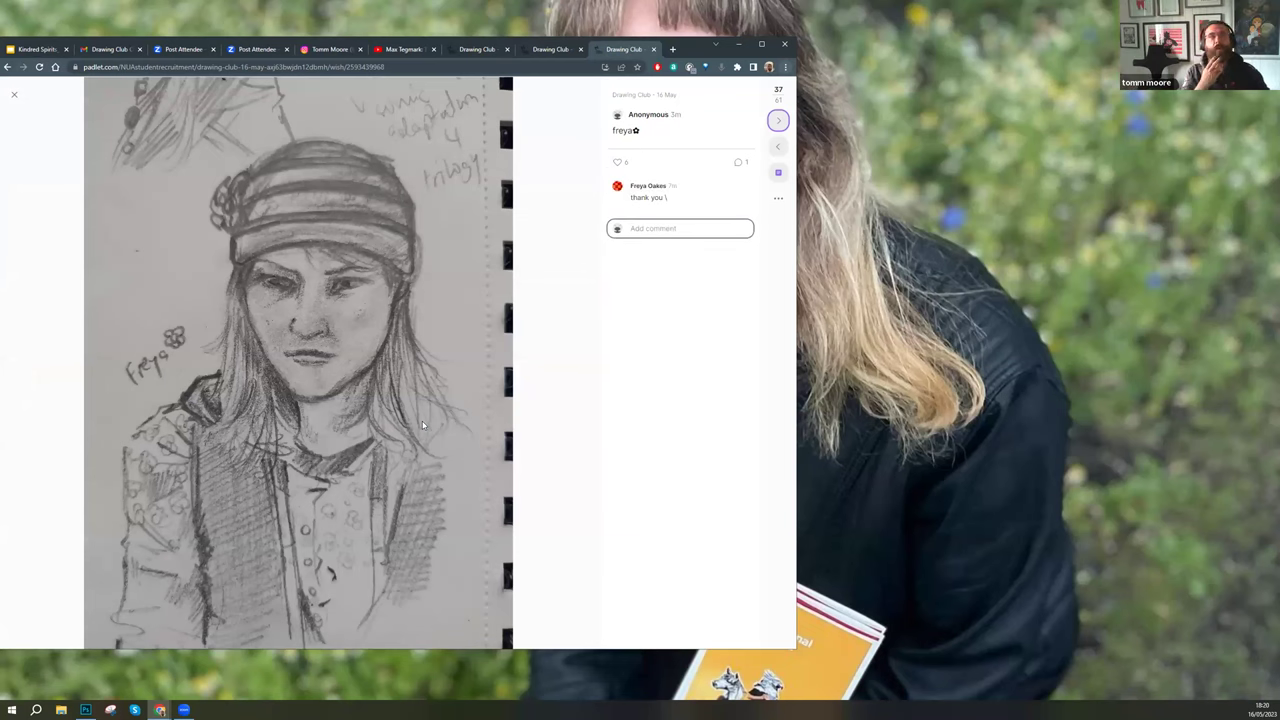
- Go back and forth around the grey three-head sketch, and continue past the pen doodles to the moustached profile in ink
key("Left")
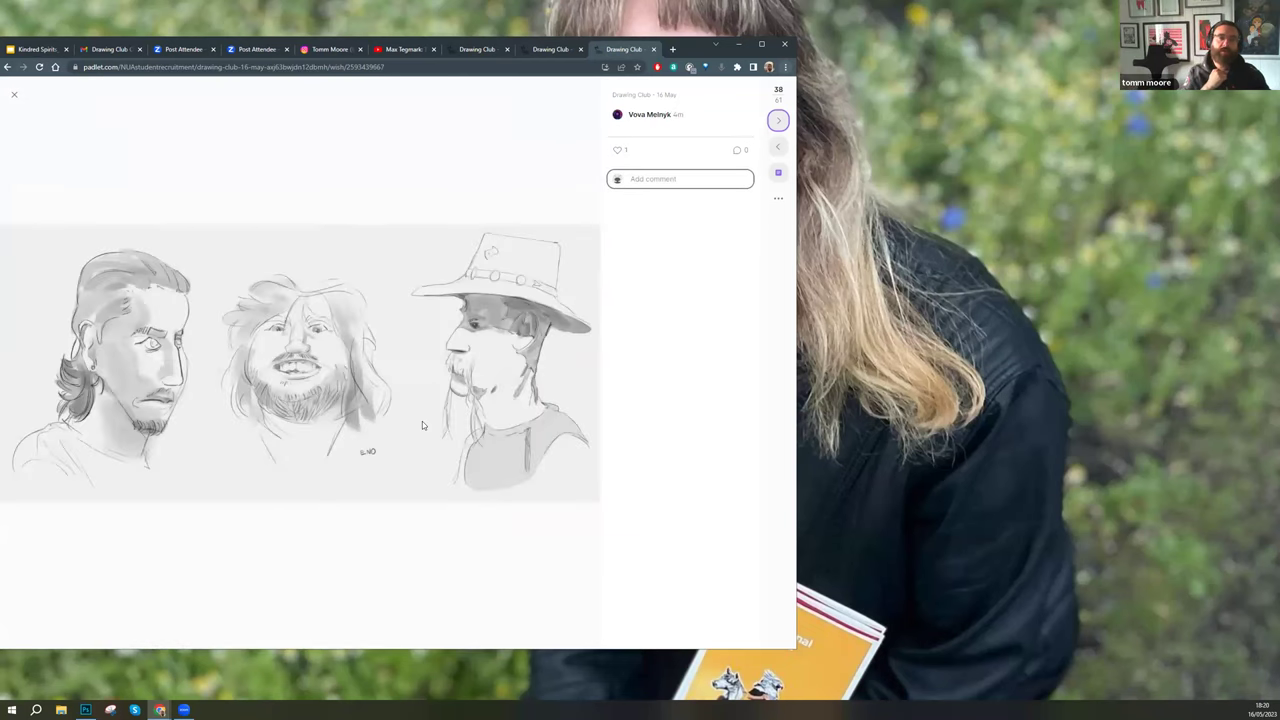
key("Right")
key("Left")
key("Right")
key("Right")
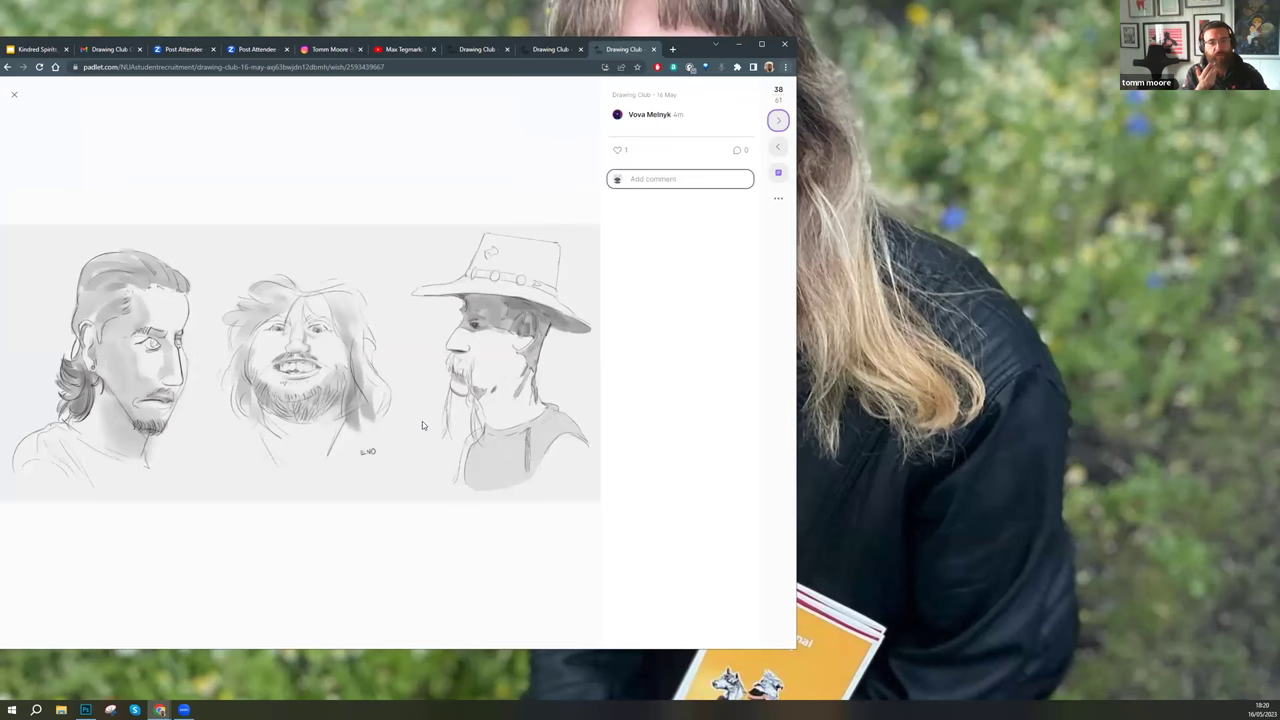
key("Right")
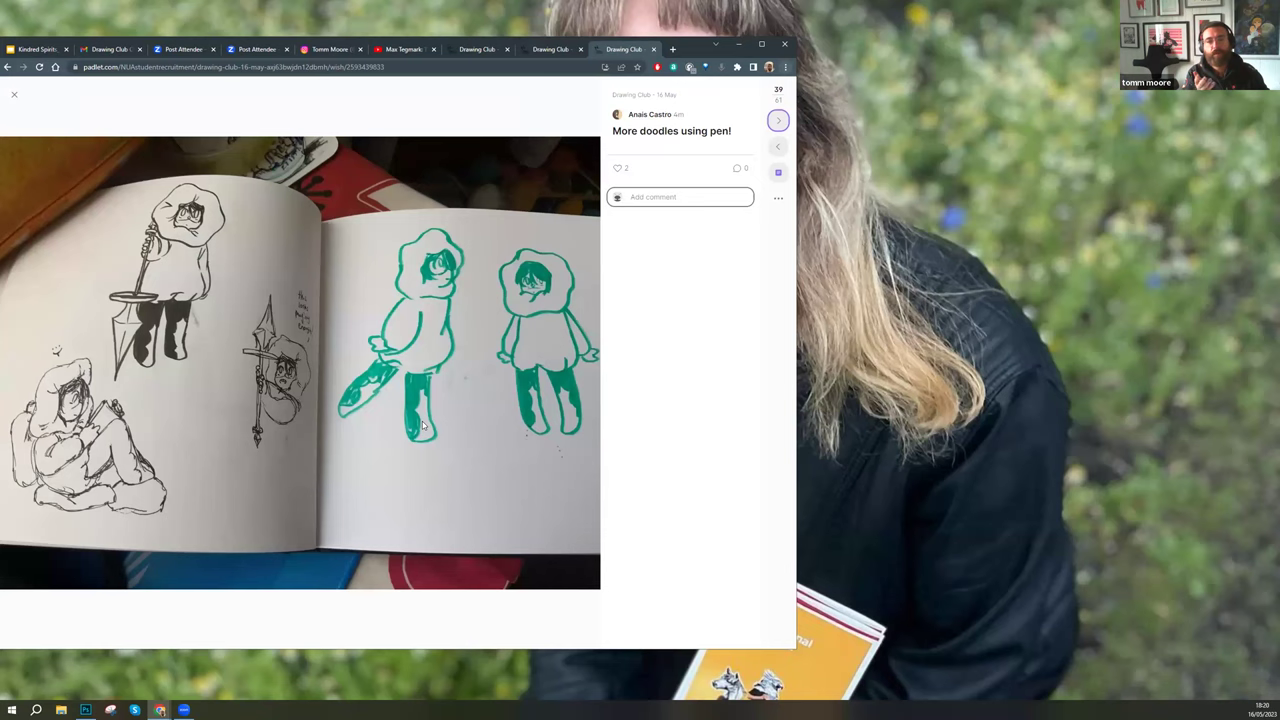
key("Right")
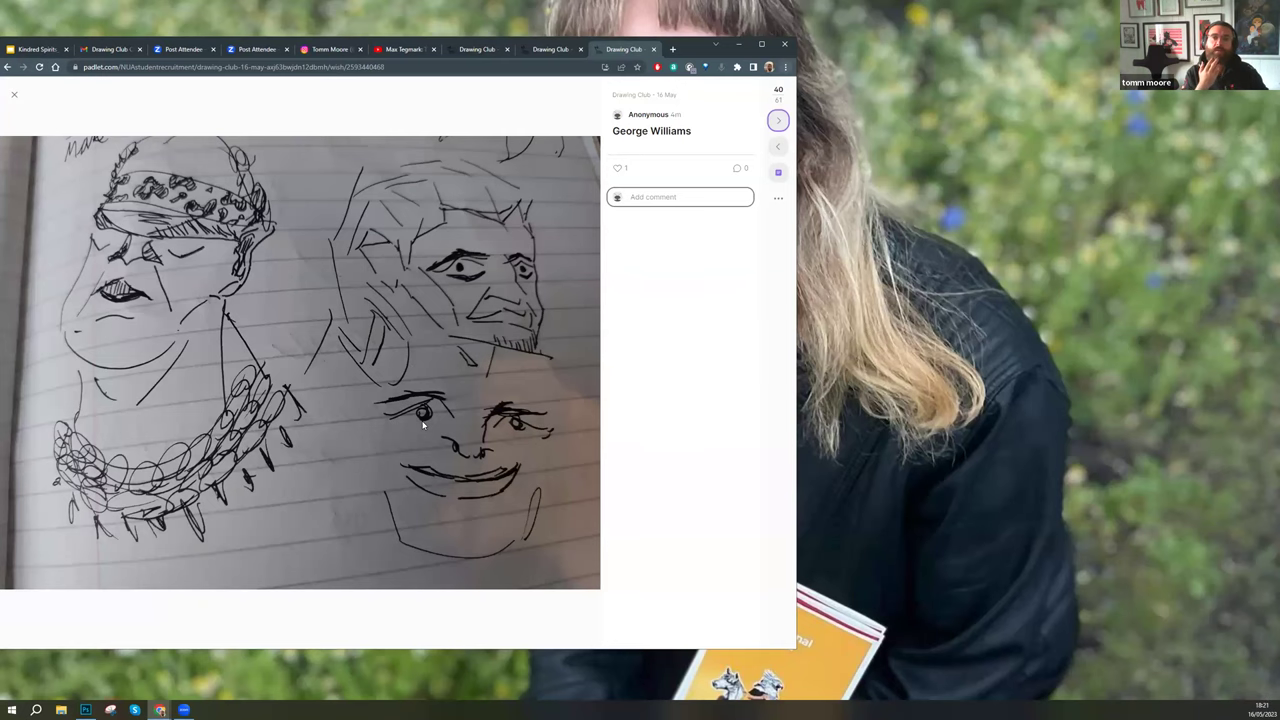
key("Right")
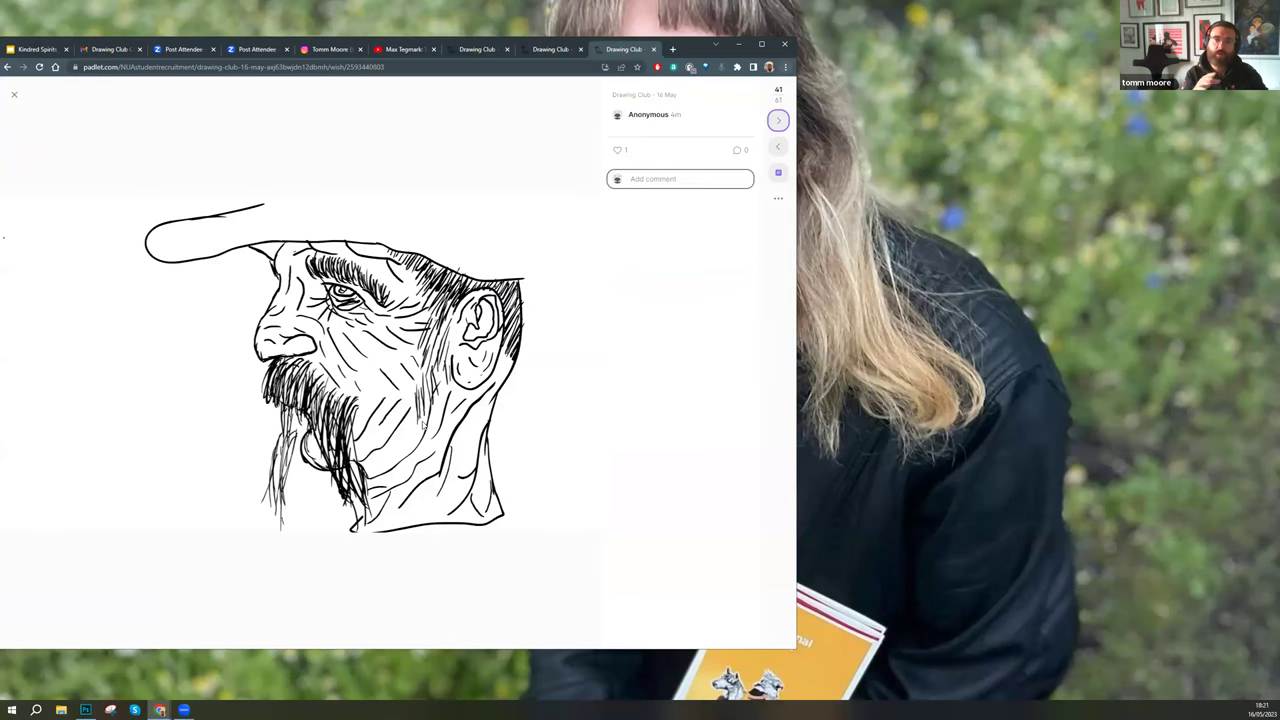
- Examine the submissions from the spiral sketchbook page of faint pencil heads to the crowded page of many portraits
key("Right")
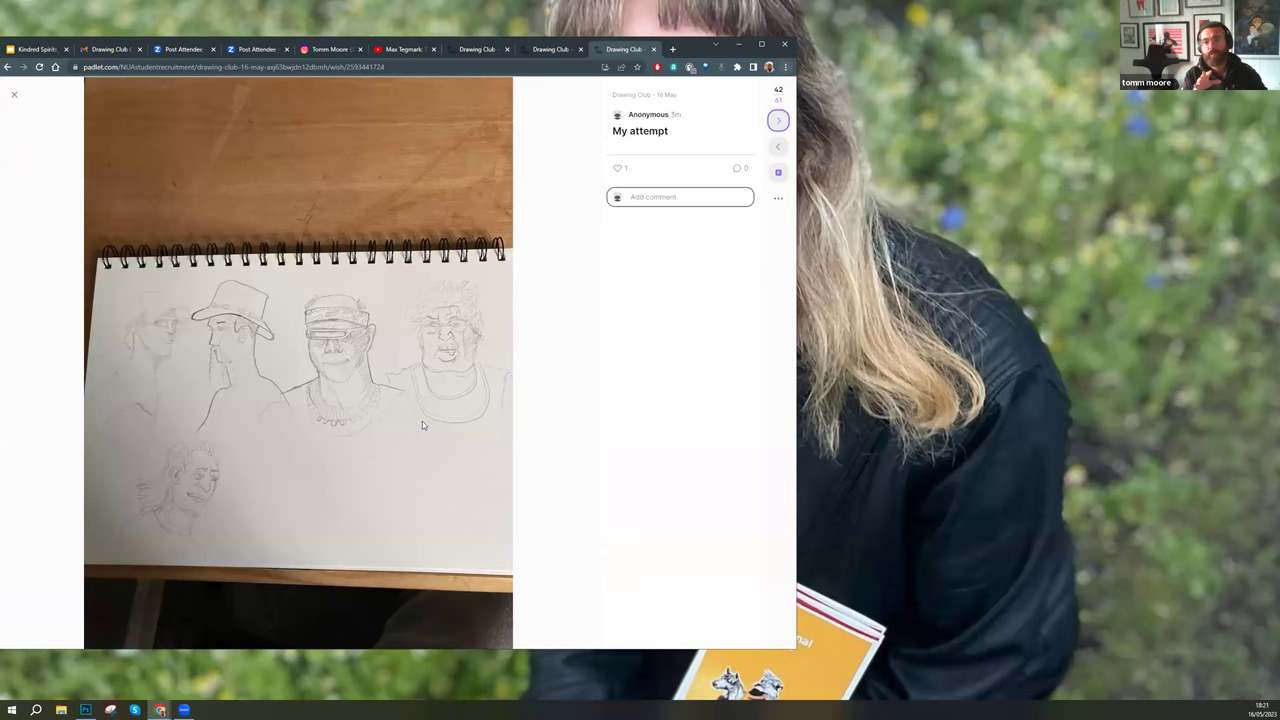
key("Right")
key("Right")
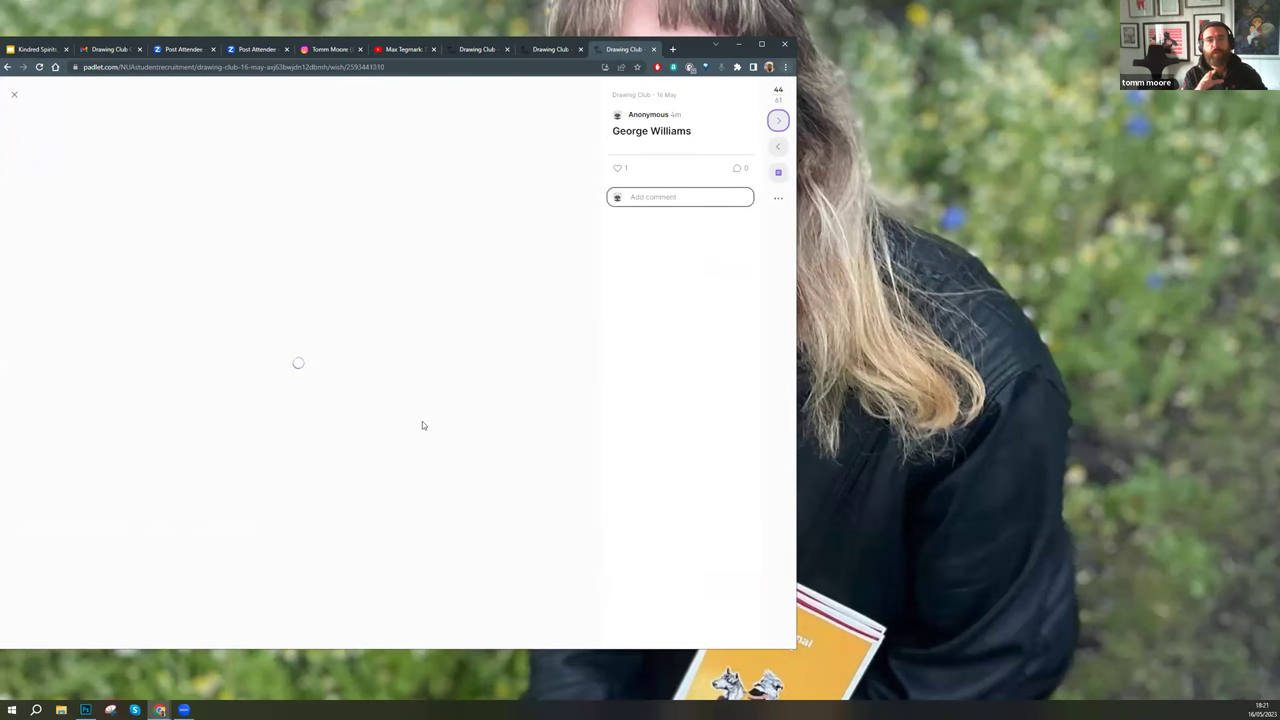
key("Right")
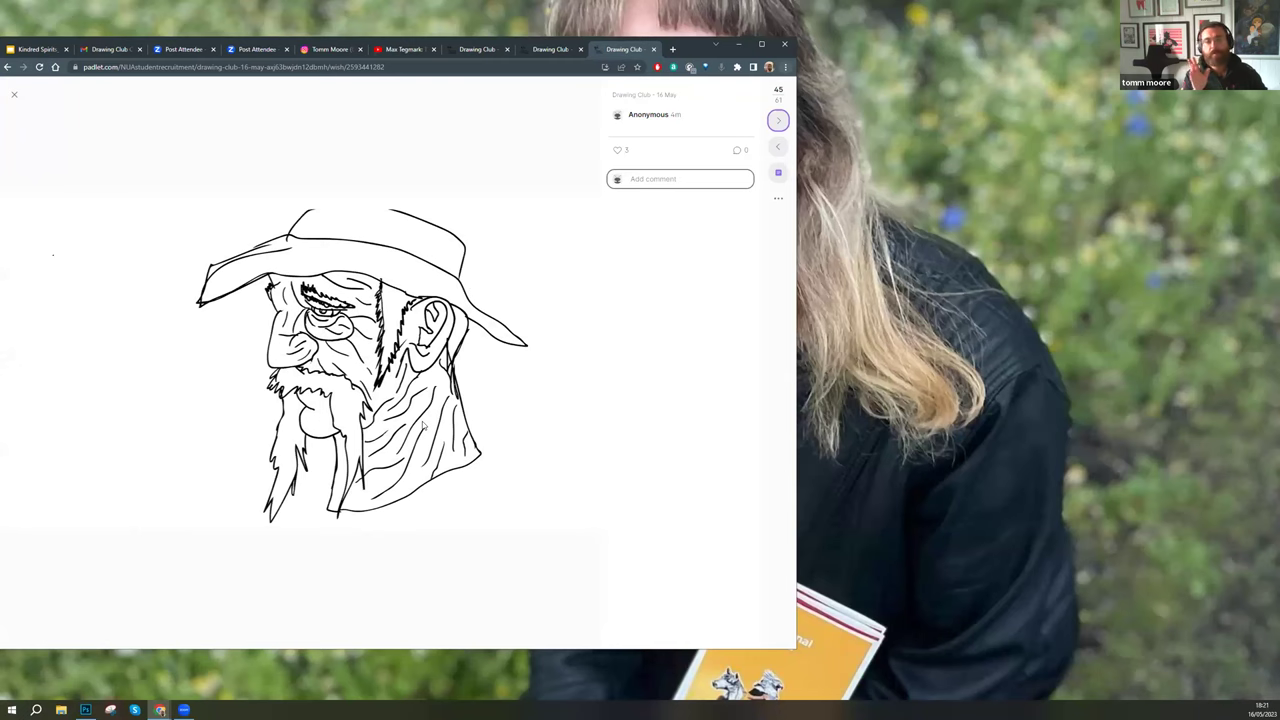
key("Right")
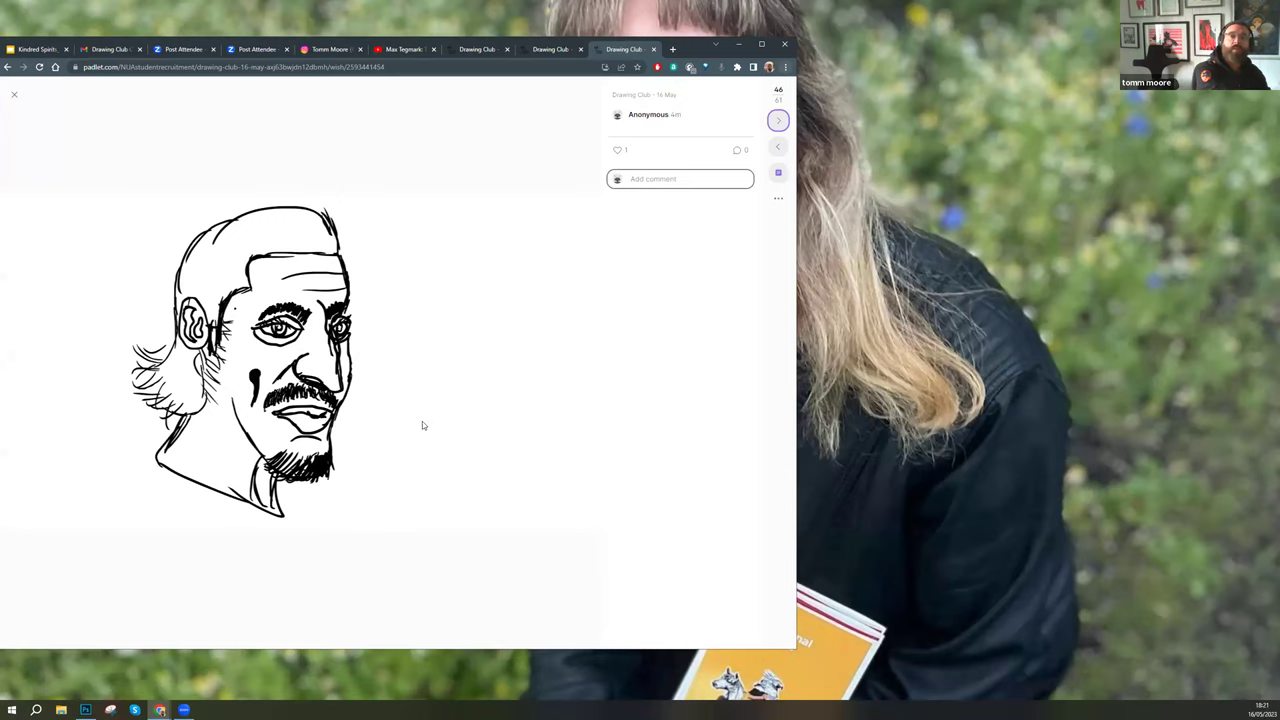
key("Right")
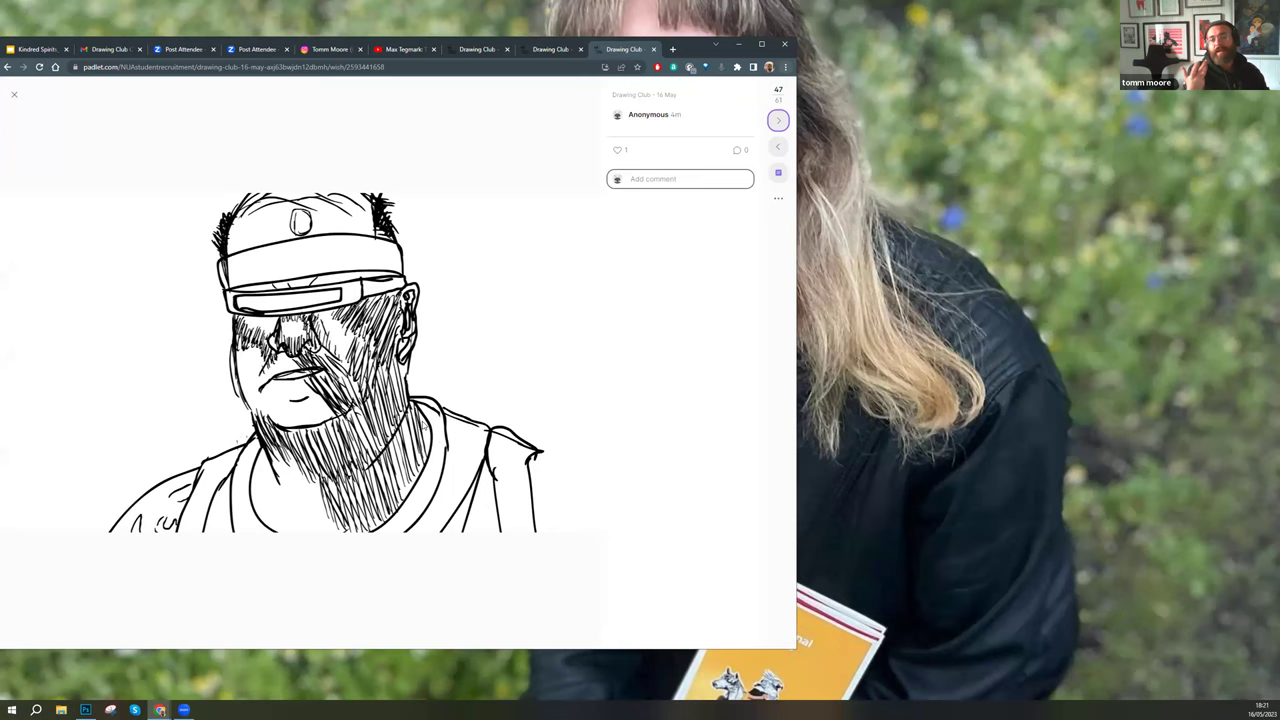
key("Right")
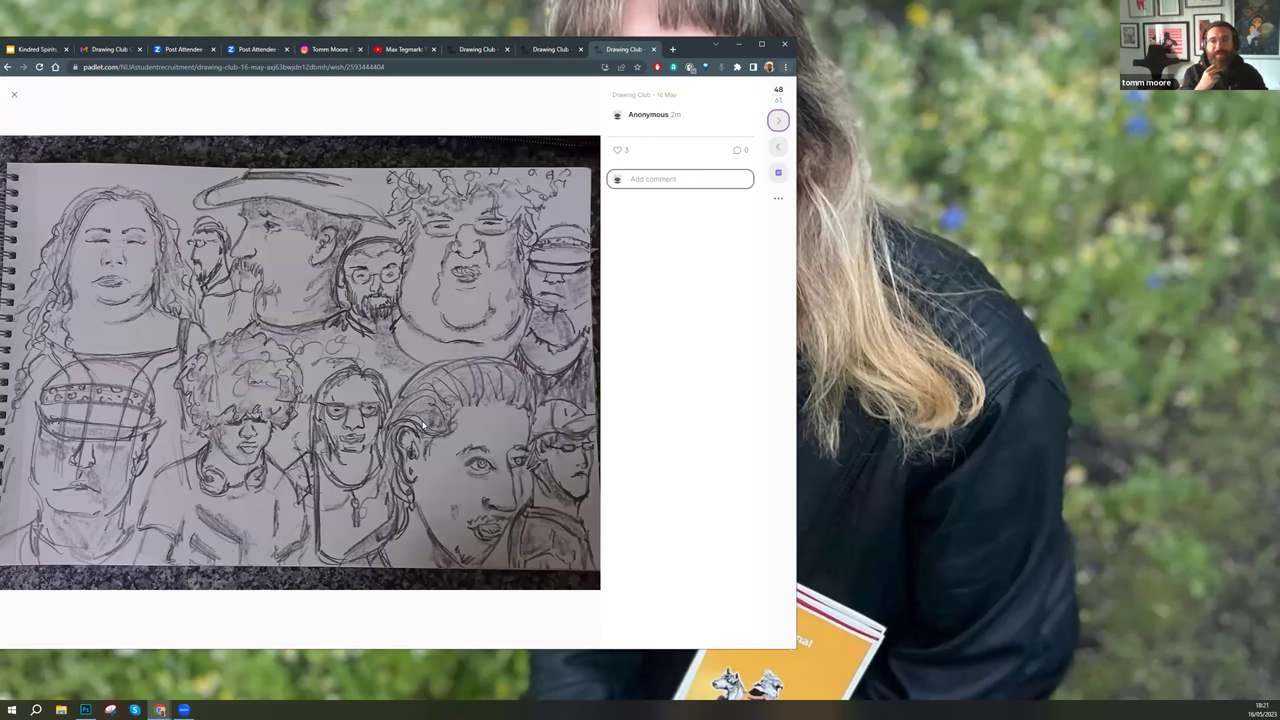
- Review the coloured brush portraits, the wolf drawing and the following posts up to the ink page with two long-haired heads
key("Right")
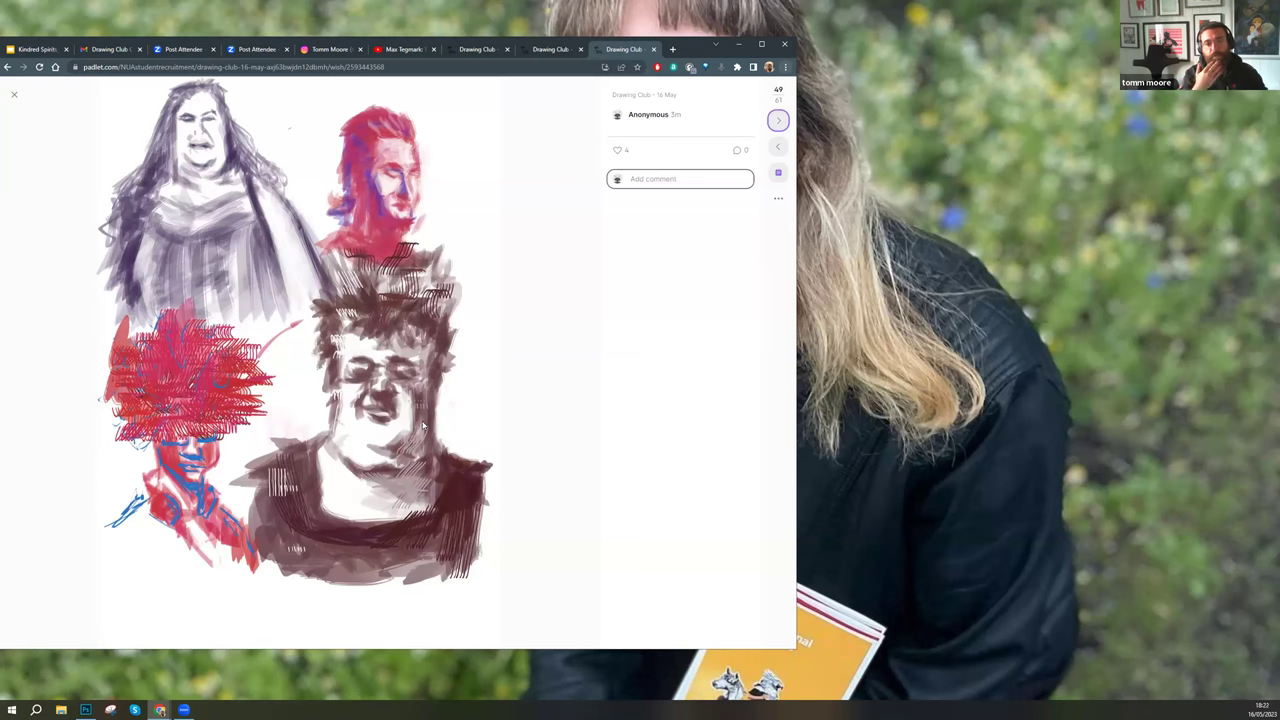
key("Right")
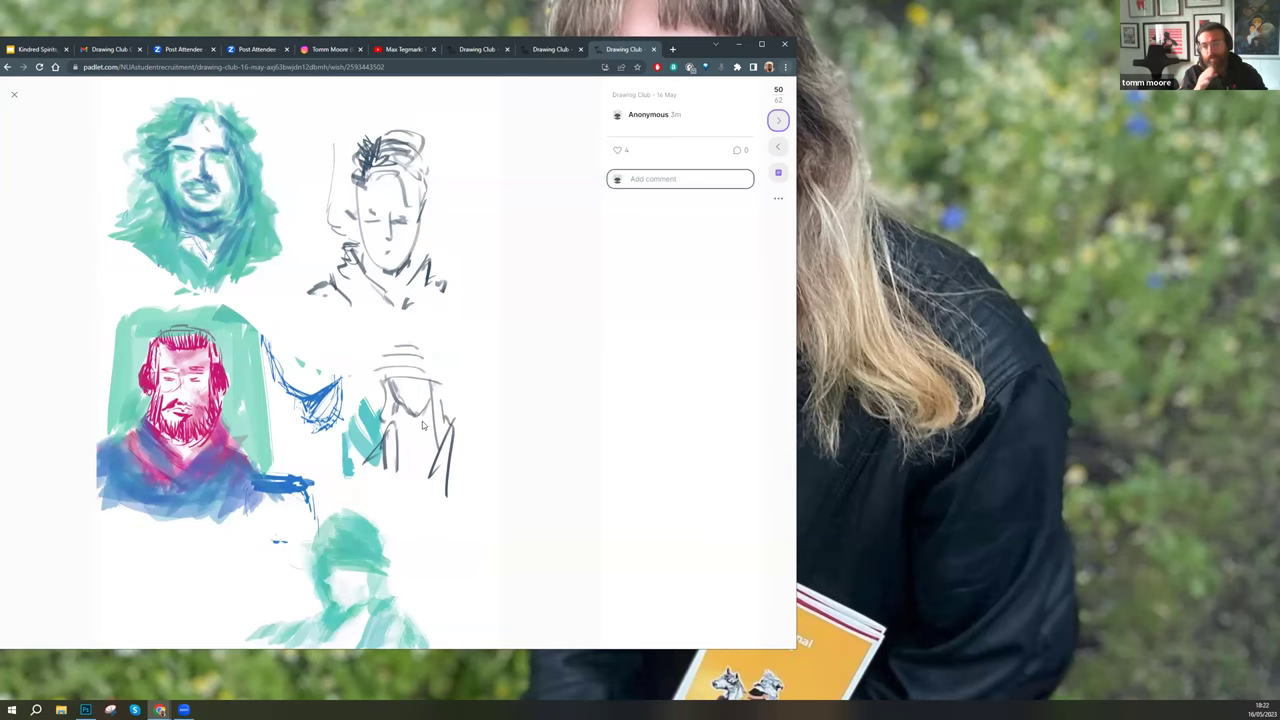
key("Right")
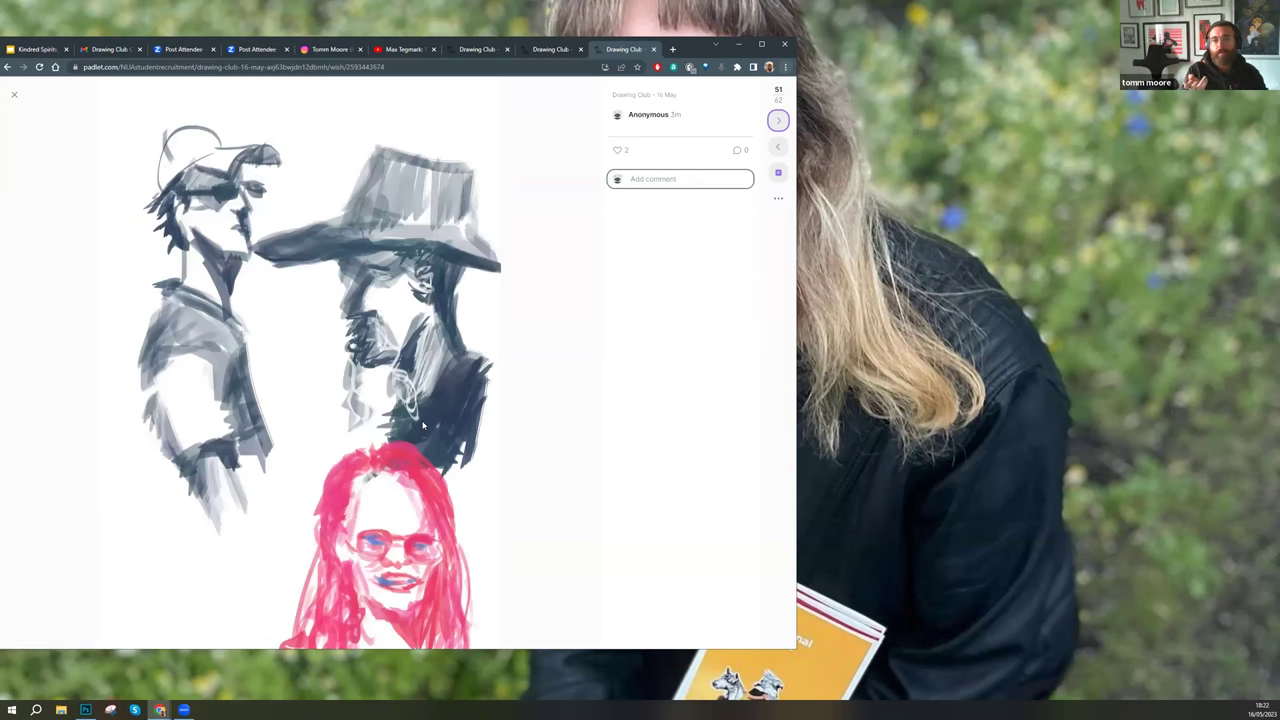
key("Right")
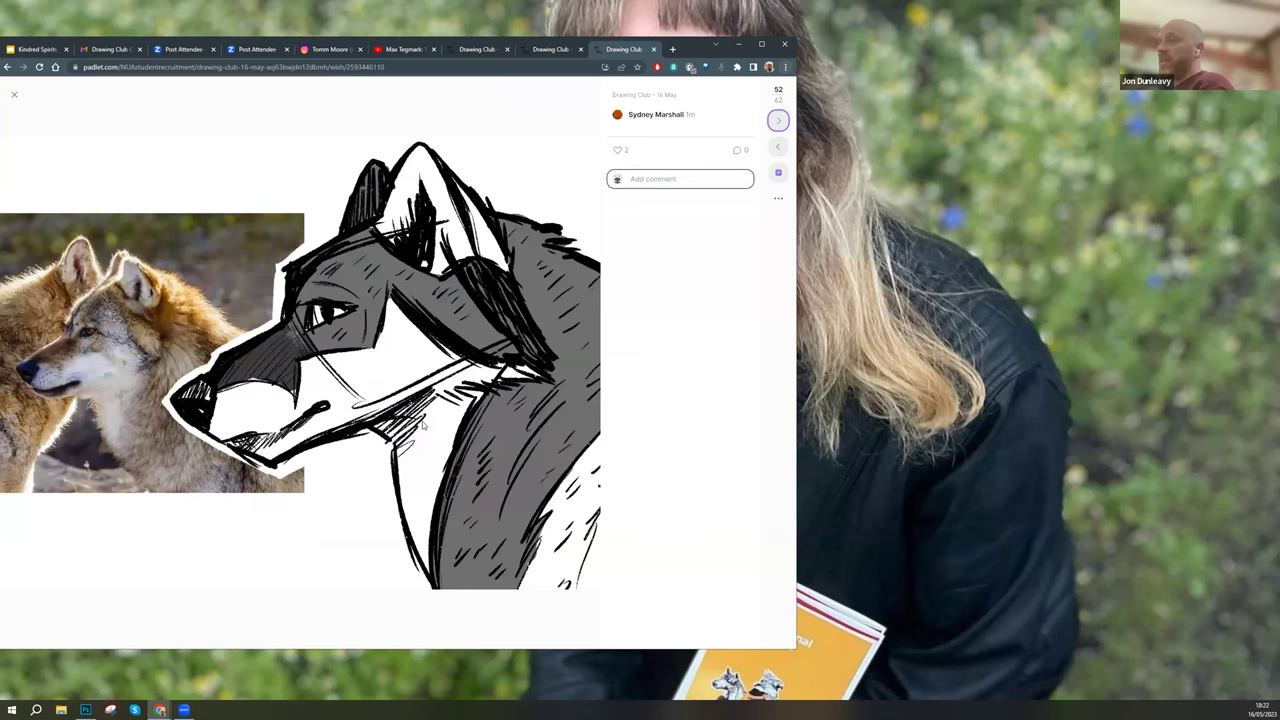
key("Right")
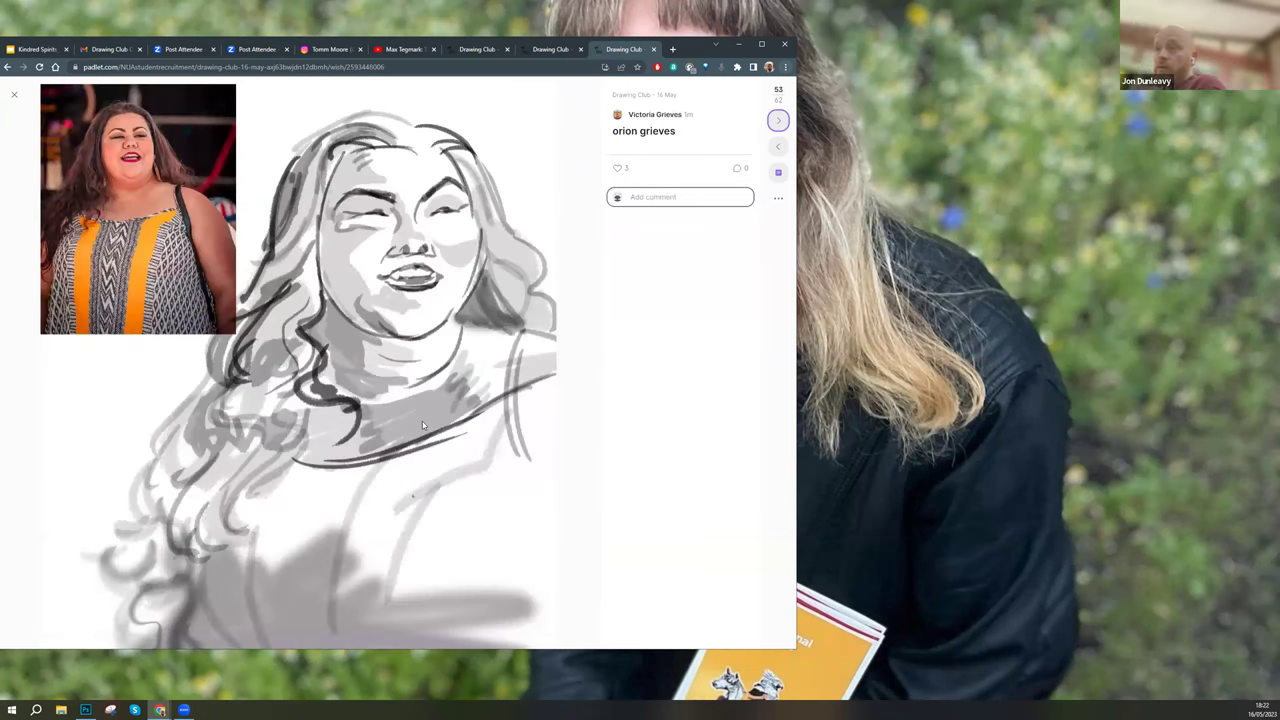
key("Right")
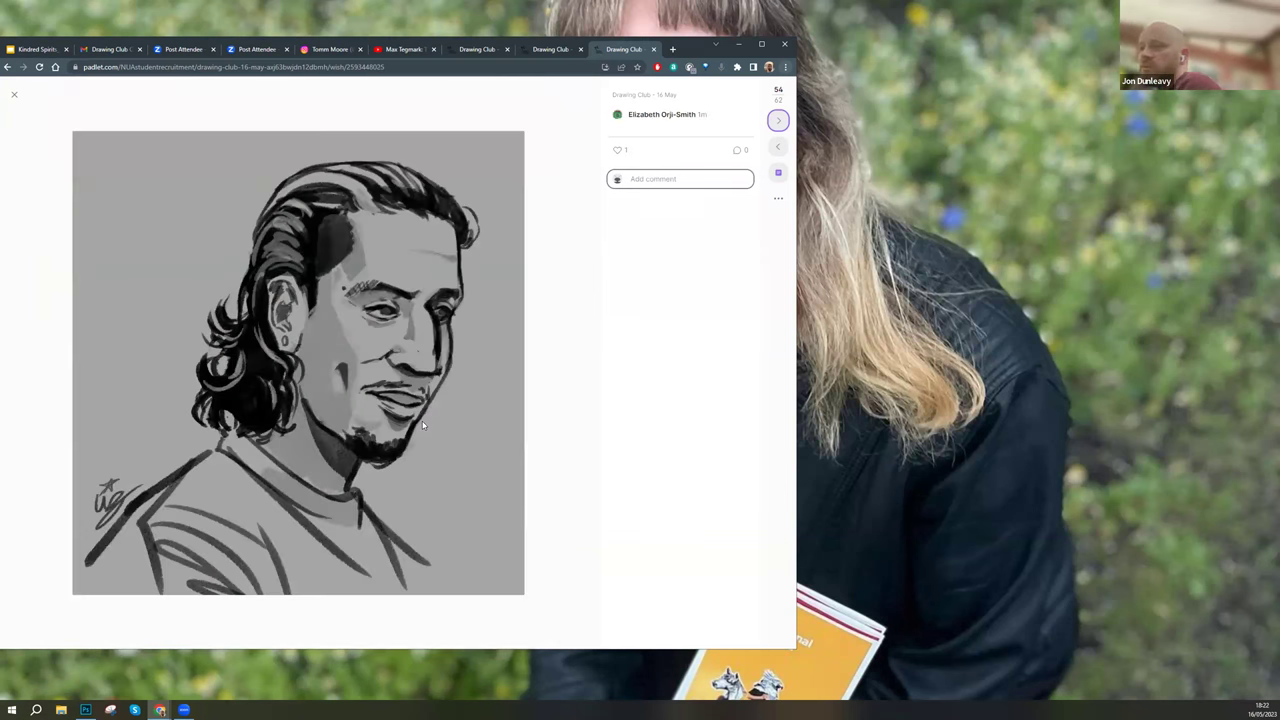
key("Right")
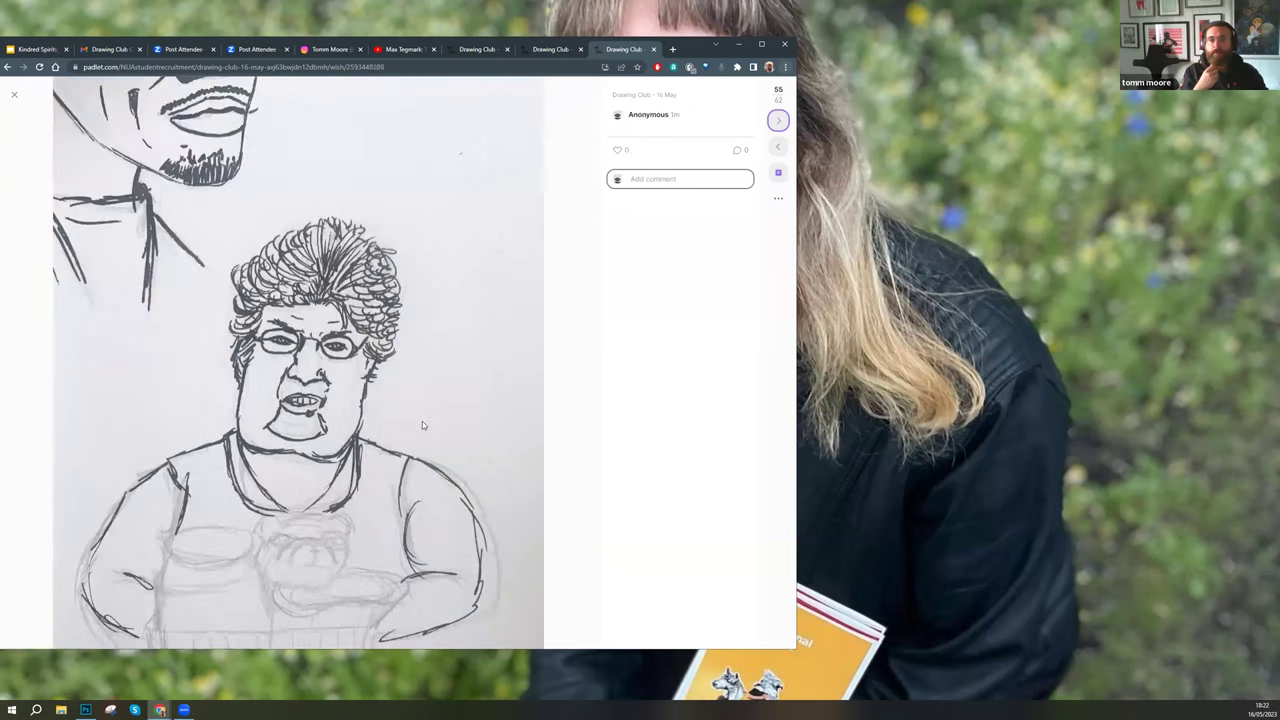
key("Right")
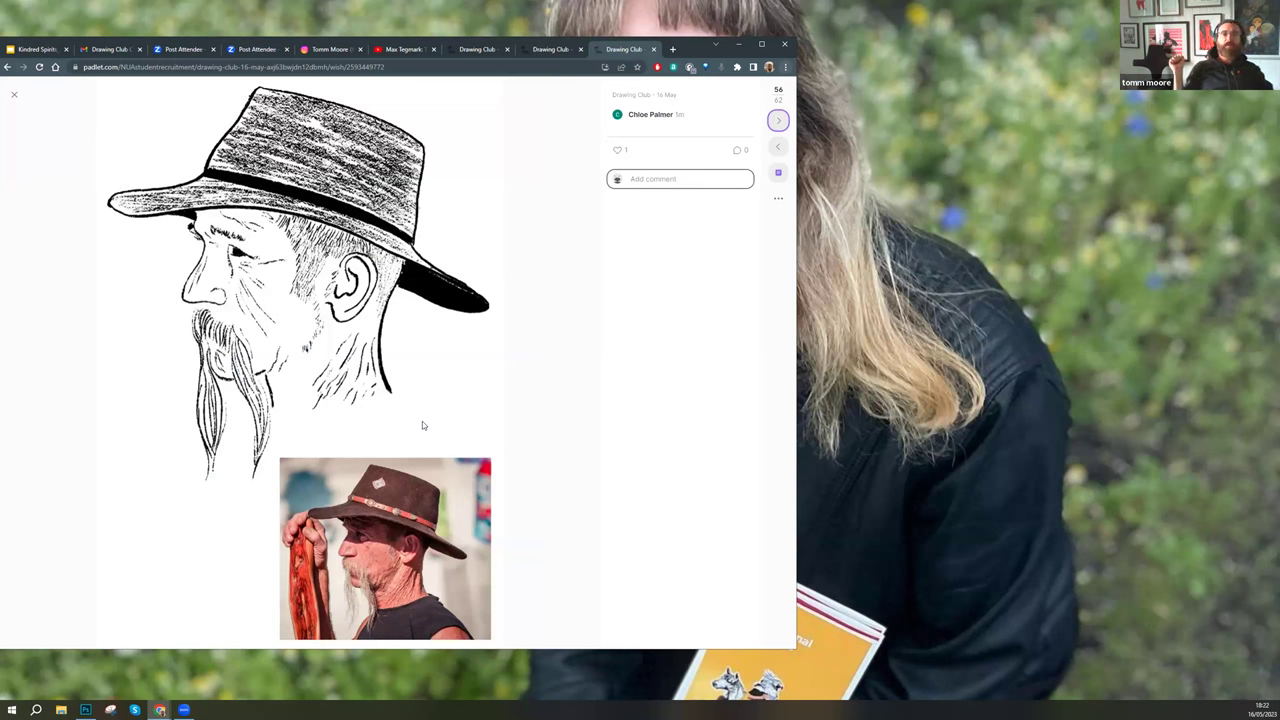
key("Right")
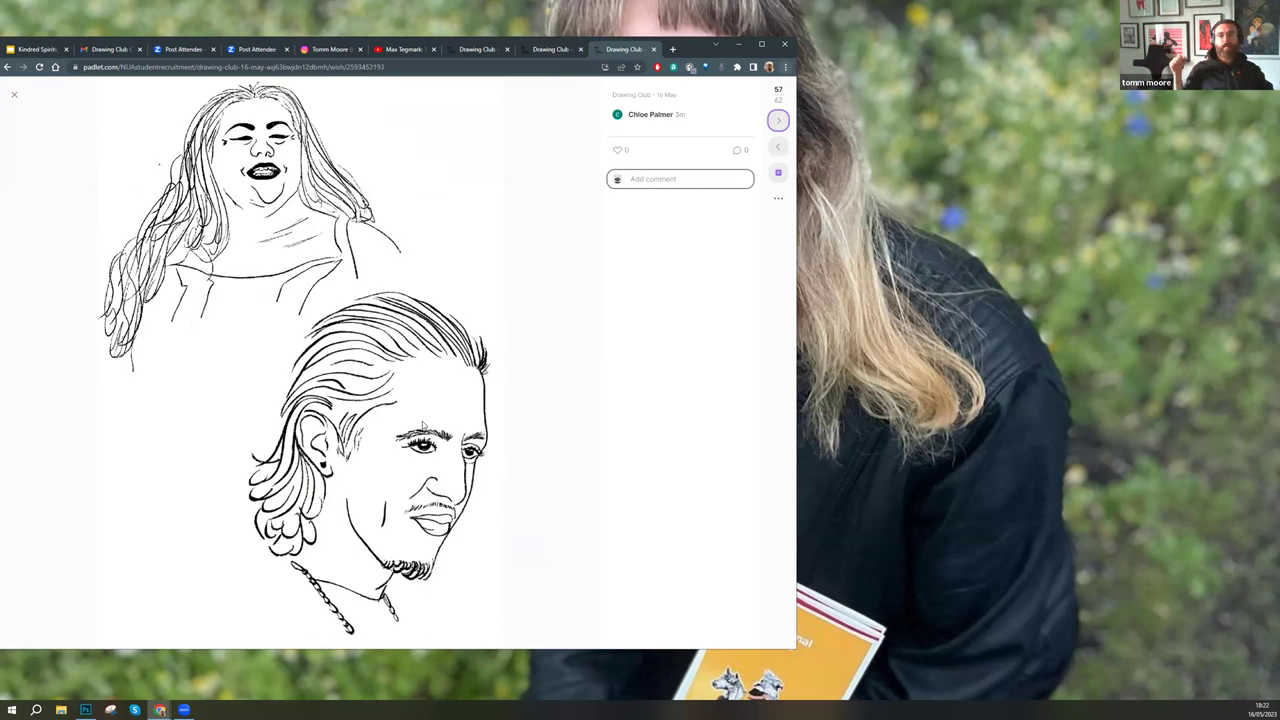